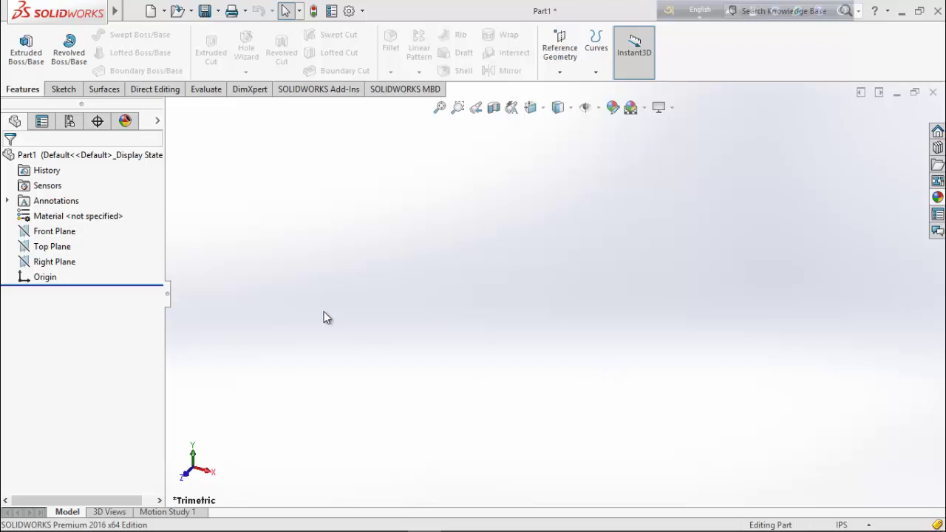
# Step: Start a sketch on the Top Plane and draw a circle about 8 in in diameter centred on the origin
pyautogui.rightClick(59, 248)
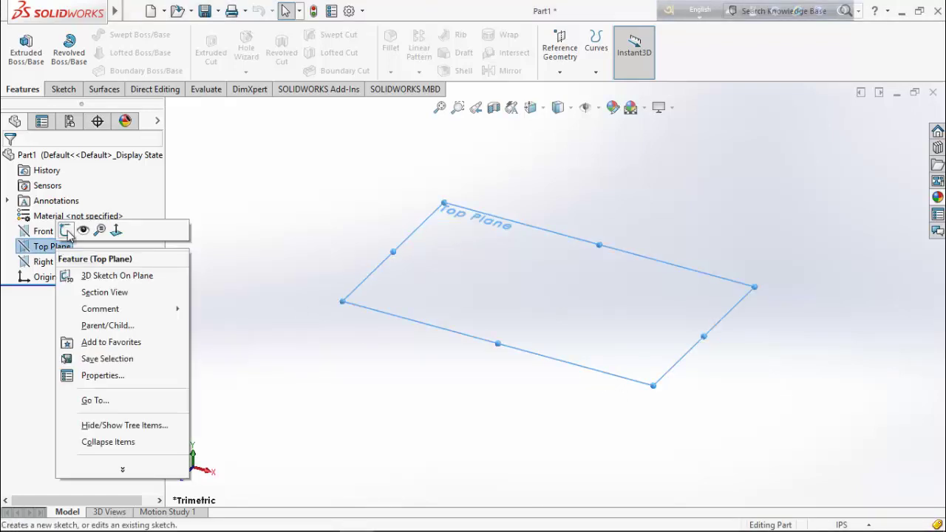
pyautogui.click(67, 230)
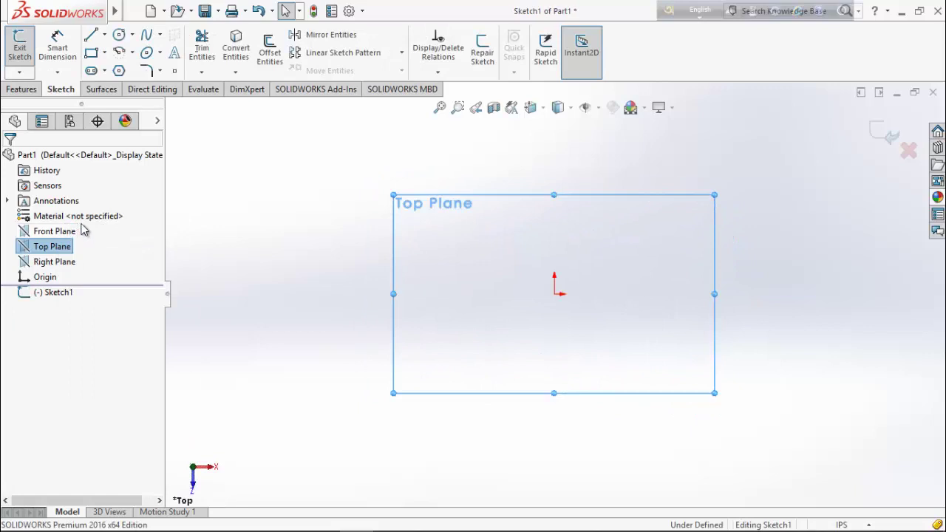
pyautogui.click(133, 37)
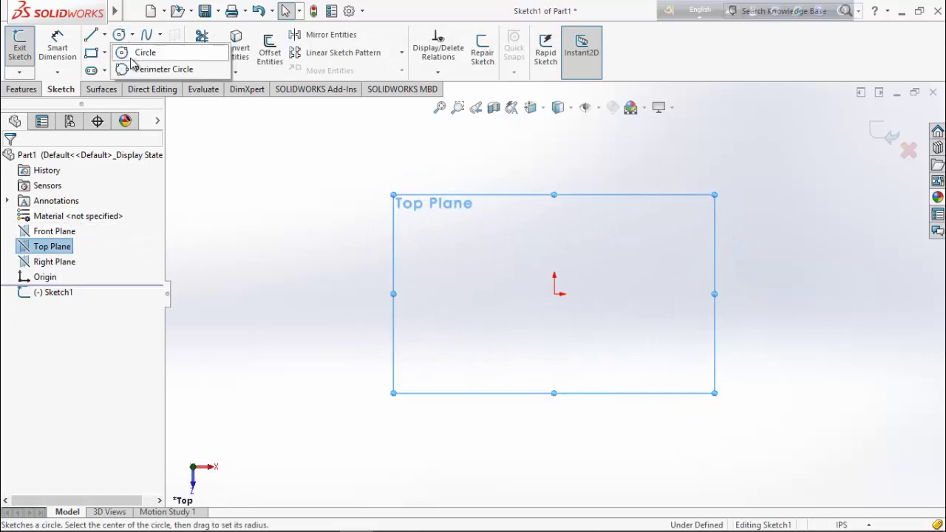
pyautogui.click(137, 51)
pyautogui.click(556, 295)
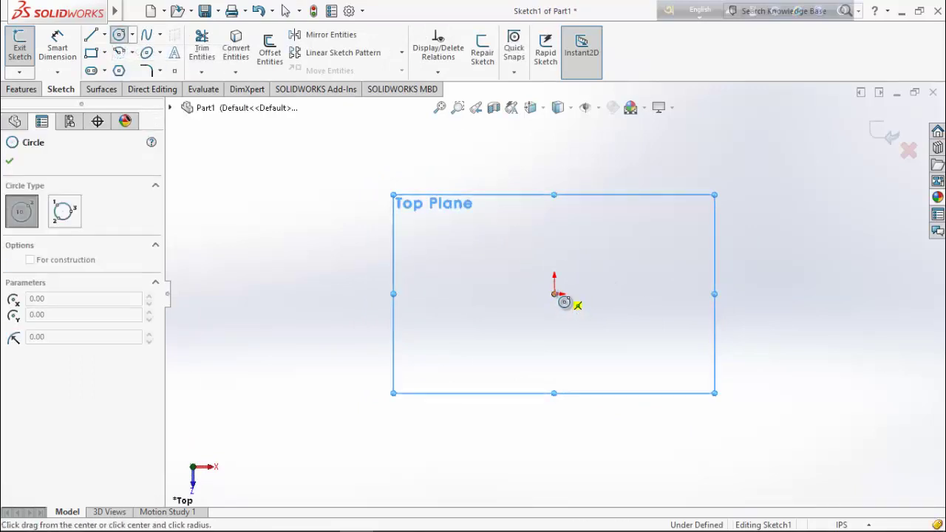
pyautogui.click(402, 387)
pyautogui.rightClick(289, 269)
pyautogui.click(310, 275)
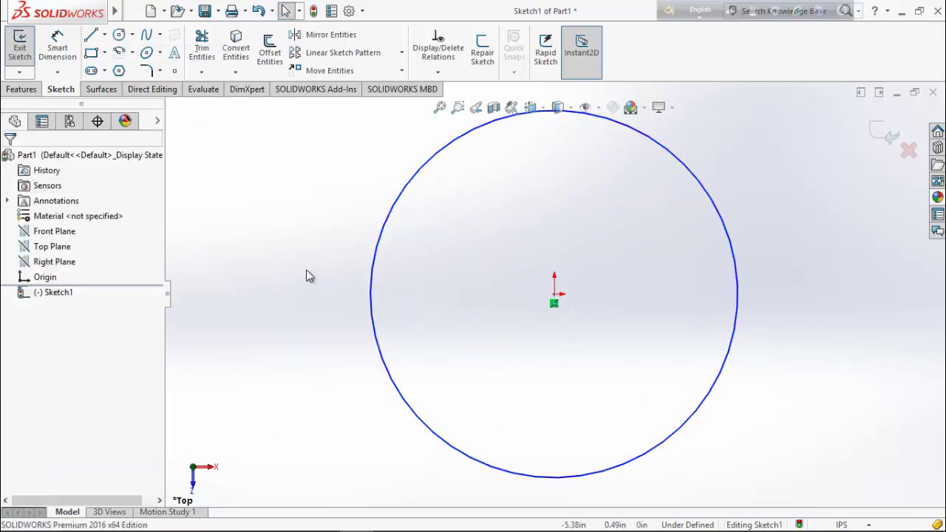
# Step: Dimension the circle's diameter as 6 in
pyautogui.click(73, 55)
pyautogui.click(738, 287)
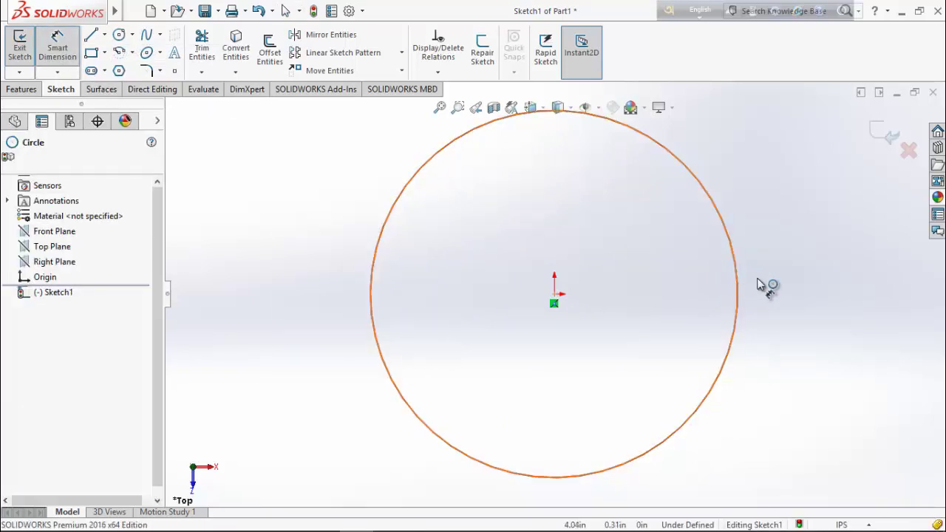
pyautogui.click(782, 287)
pyautogui.write('6')
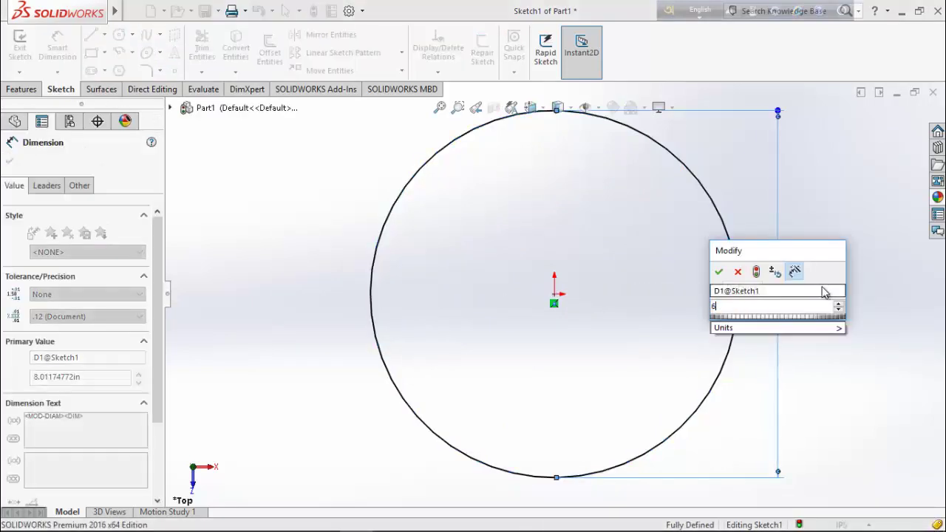
pyautogui.press('Return')
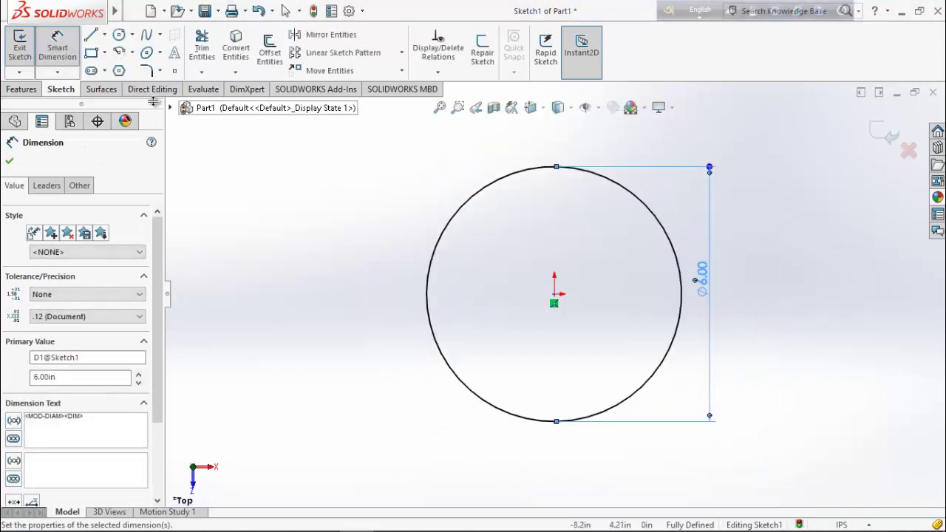
pyautogui.click(10, 162)
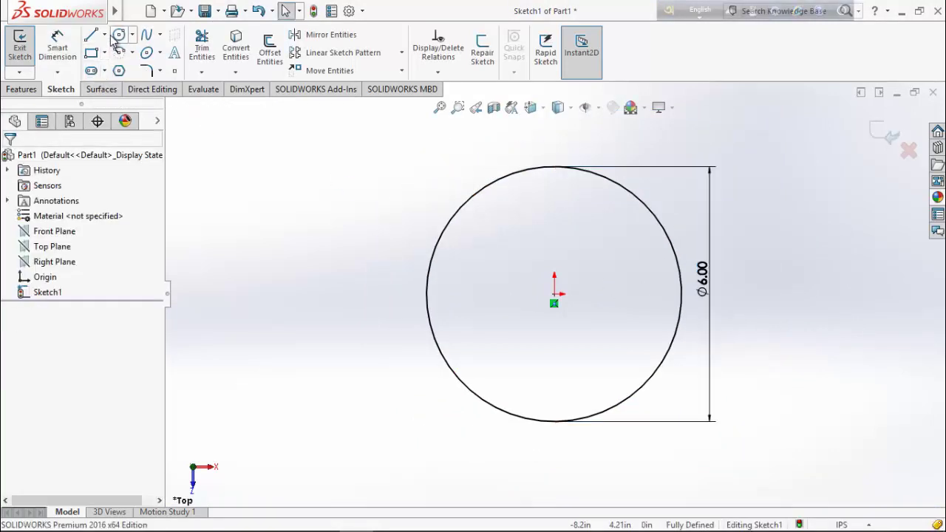
# Step: Draw a vertical centerline about 7.21 in long through the origin, extending past the circle at both ends
pyautogui.click(105, 34)
pyautogui.click(119, 70)
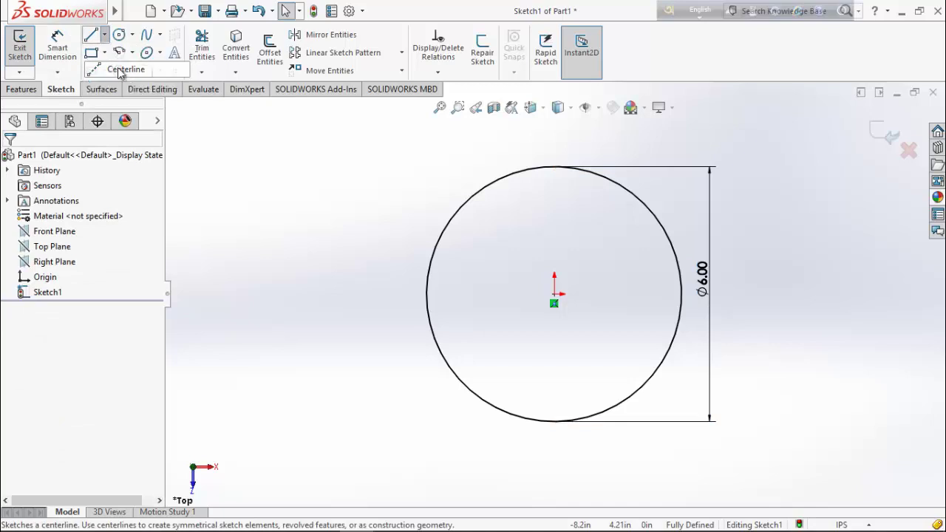
pyautogui.click(555, 141)
pyautogui.click(553, 445)
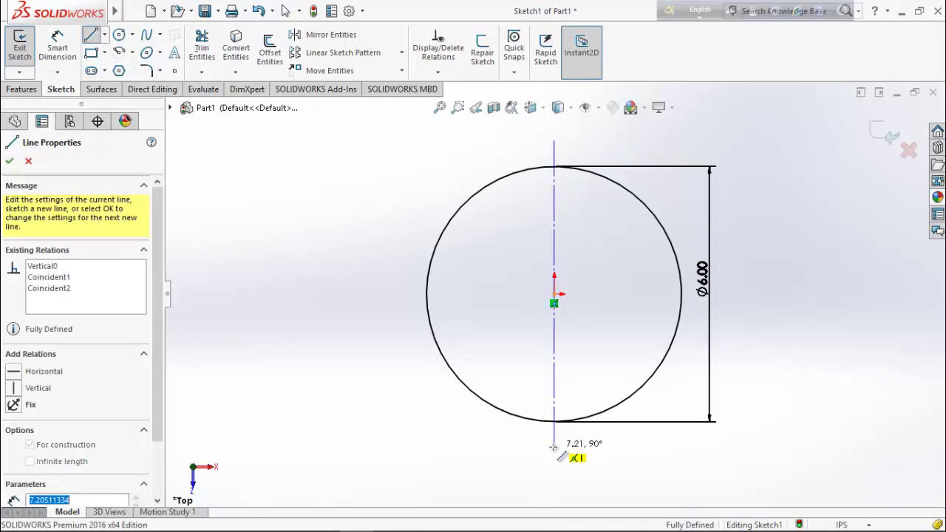
pyautogui.rightClick(358, 314)
pyautogui.click(416, 327)
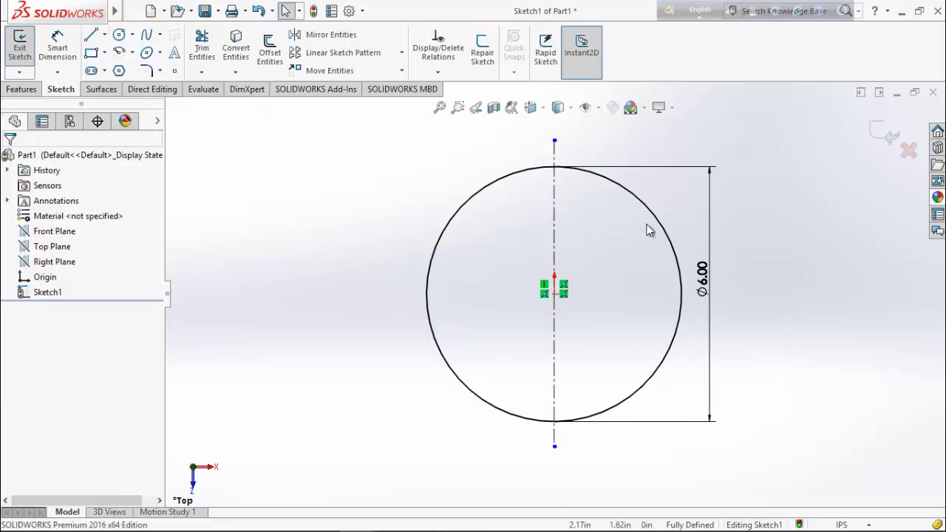
# Step: Sketch a circle about 1.86 in in diameter at the origin and one about 0.92 in in diameter on the centerline, about 2.31 in above it
pyautogui.scroll(-1, 647, 230)
pyautogui.click(120, 35)
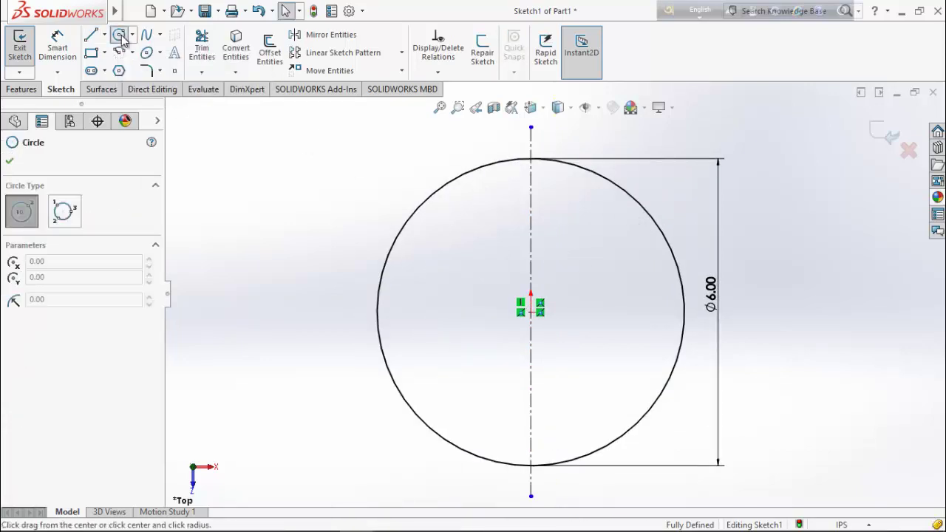
pyautogui.click(531, 312)
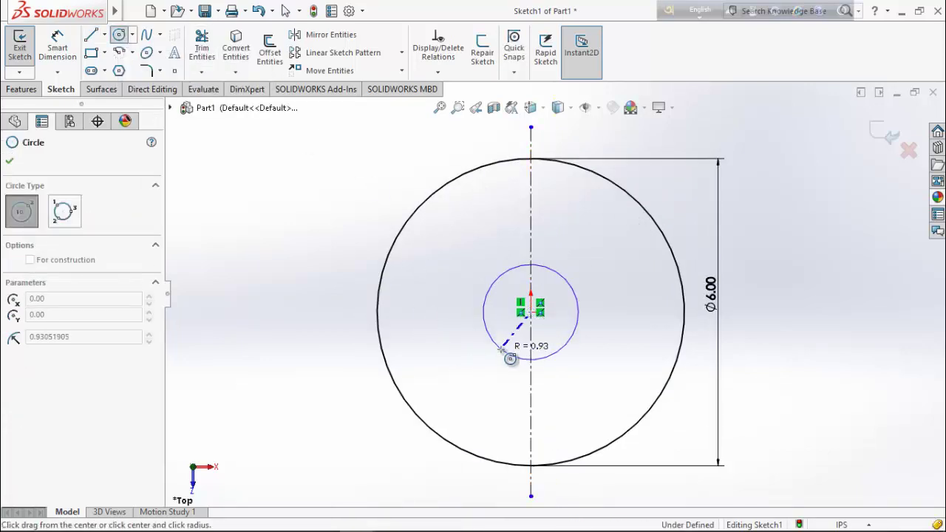
pyautogui.click(513, 357)
pyautogui.click(531, 194)
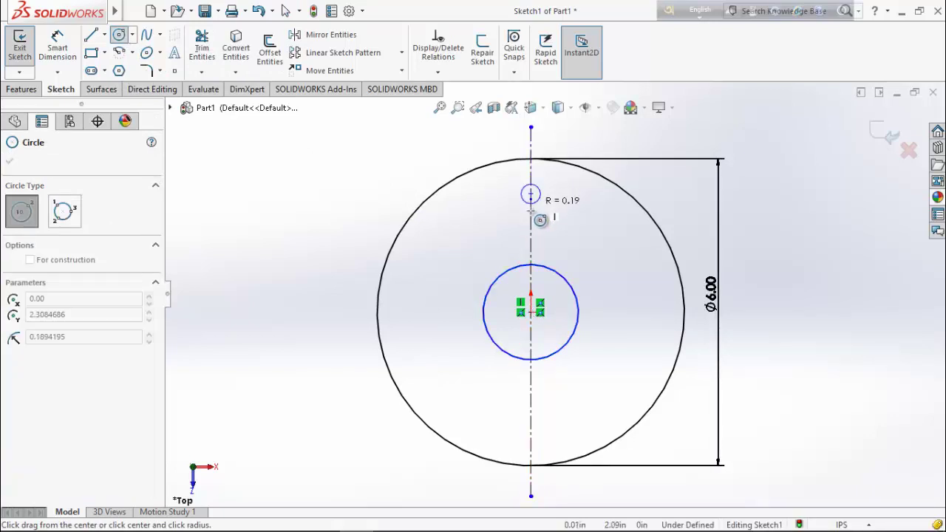
pyautogui.click(530, 217)
pyautogui.press('Escape')
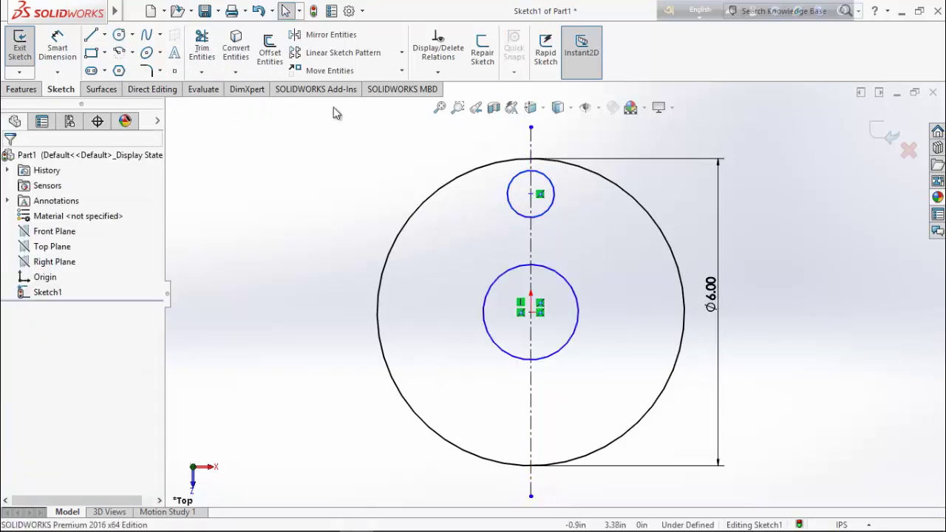
# Step: Dimension the vertical distance from the origin to the small upper circle's center as 1.94 in
pyautogui.click(64, 52)
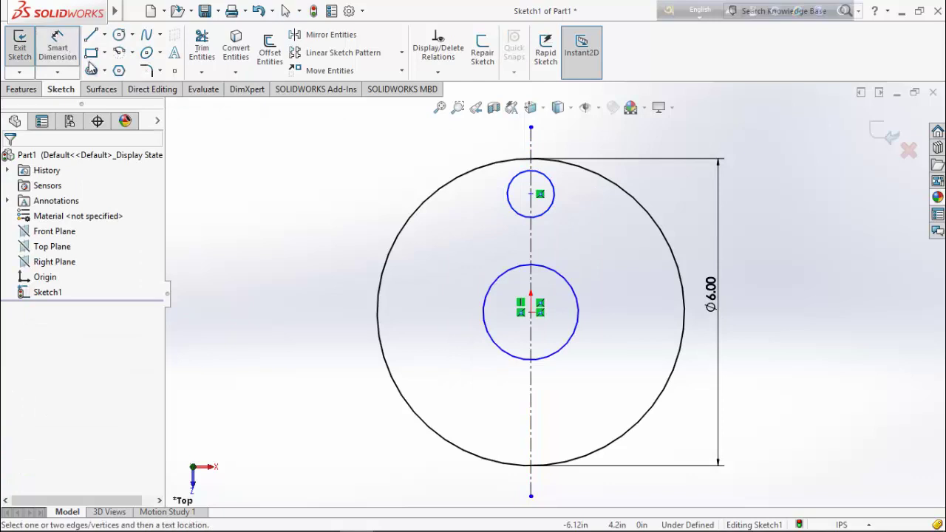
pyautogui.click(532, 196)
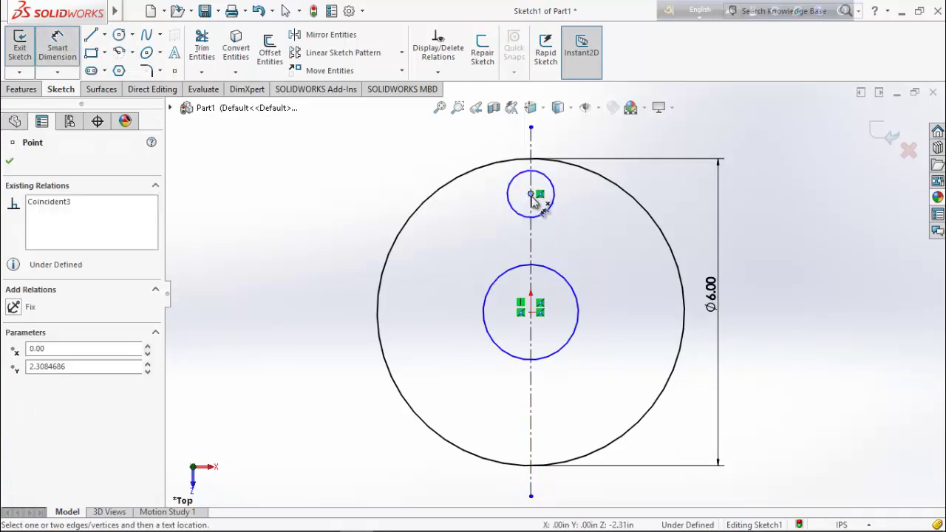
pyautogui.click(532, 314)
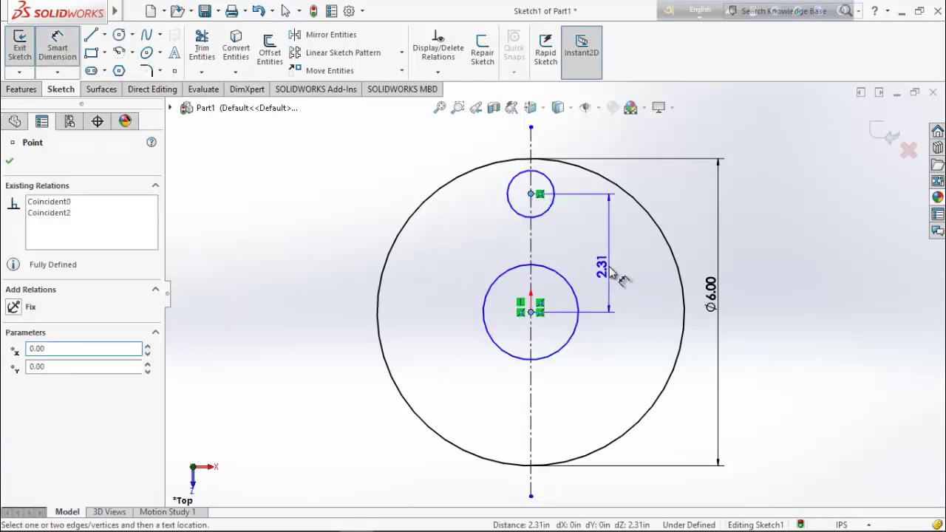
pyautogui.click(608, 272)
pyautogui.write('1.94')
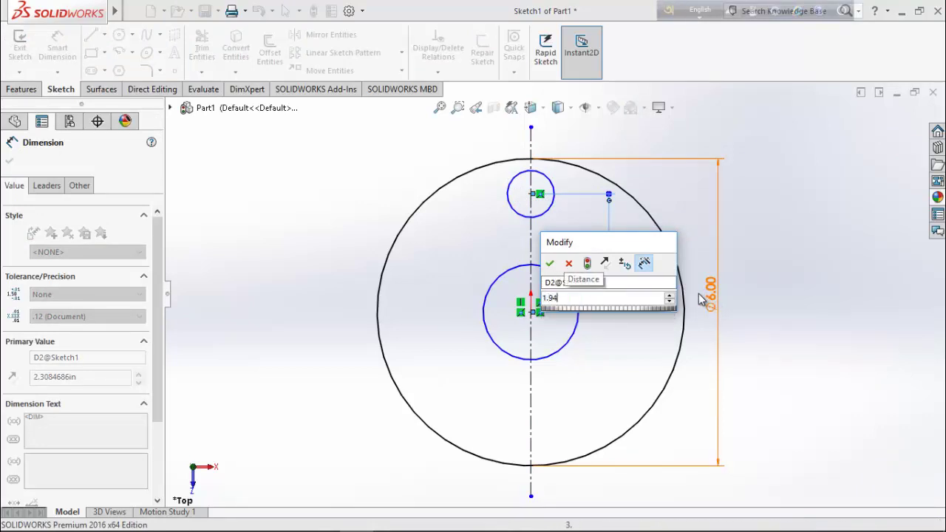
pyautogui.press('Return')
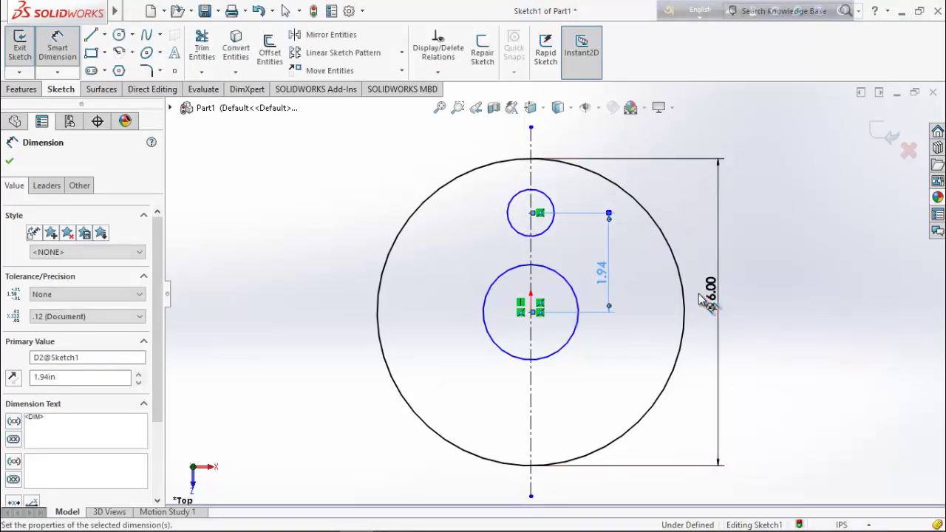
# Step: Dimension the small upper circle's diameter as 0.38 in
pyautogui.click(519, 235)
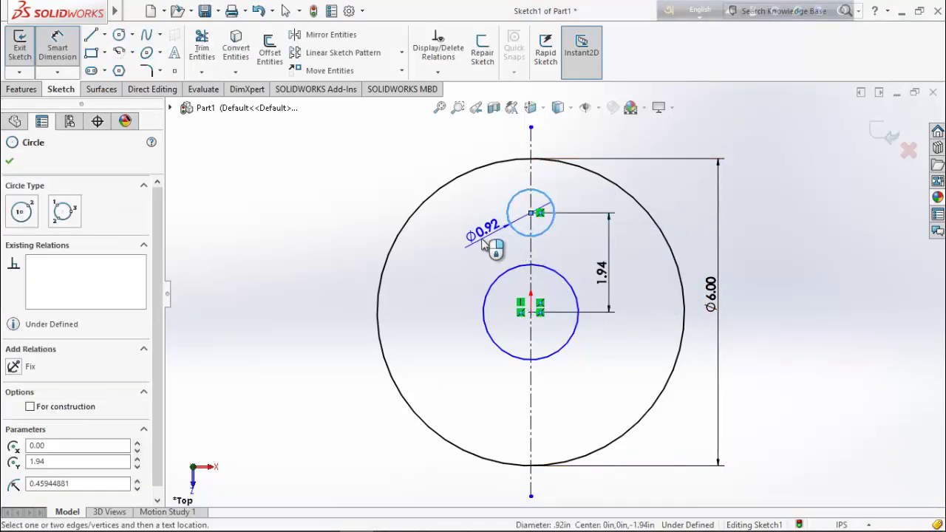
pyautogui.click(516, 249)
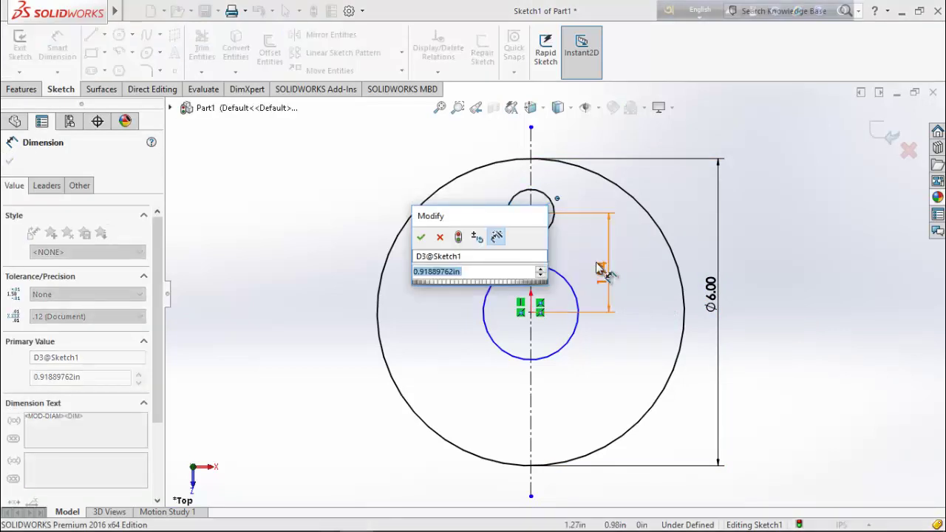
pyautogui.write('.38')
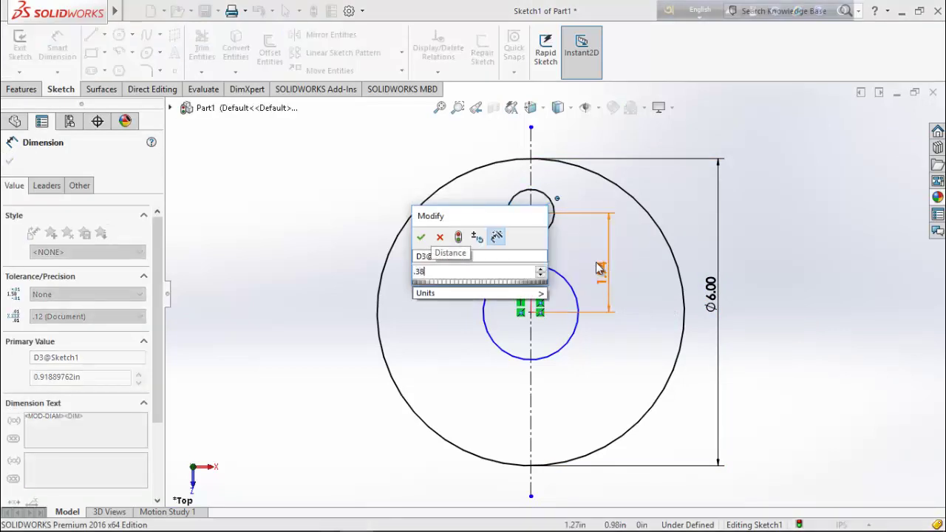
pyautogui.press('Return')
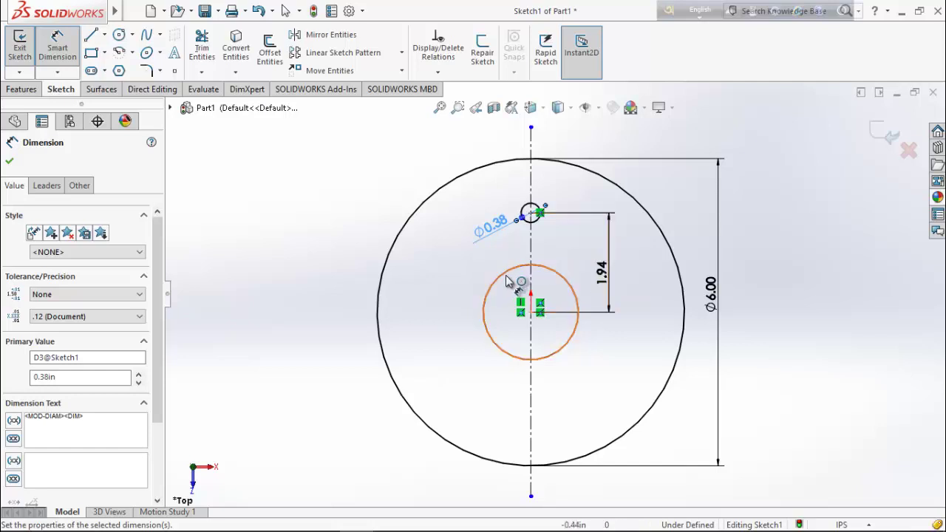
# Step: Dimension the central circle's diameter as 0.75 in
pyautogui.click(484, 321)
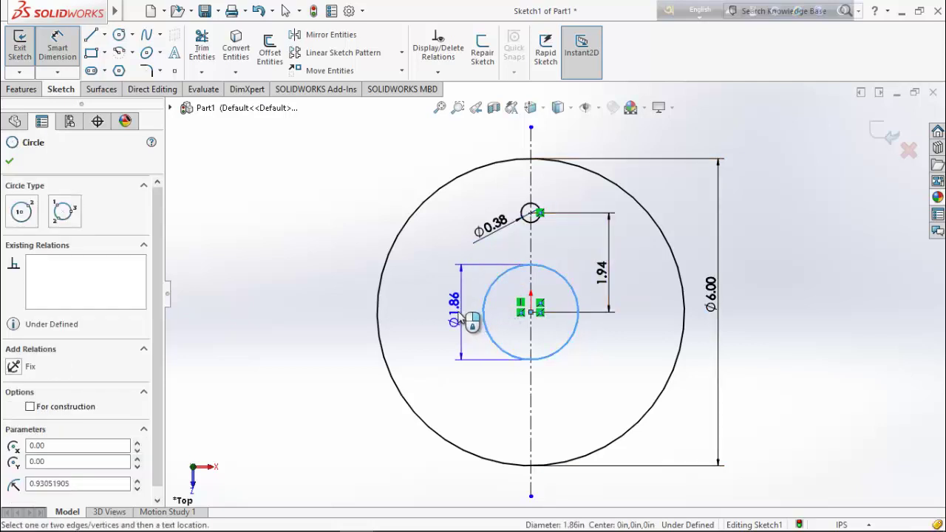
pyautogui.click(456, 314)
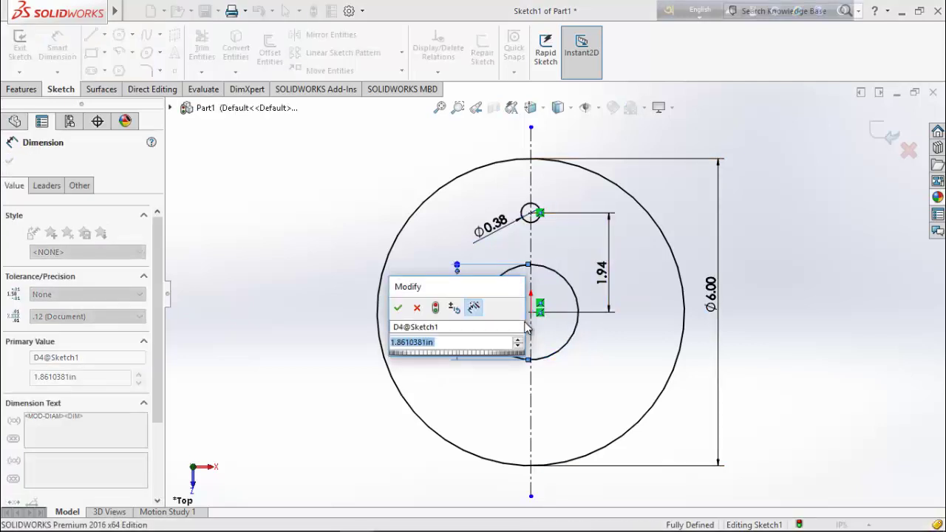
pyautogui.write('.75')
pyautogui.press('Return')
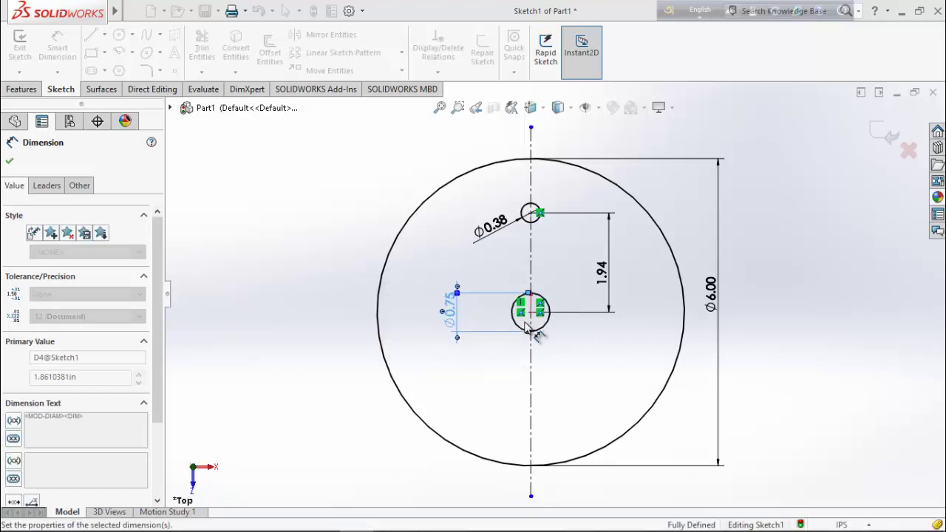
pyautogui.click(10, 161)
# Step: Draw a vertical line about 1.05 in long from the right side of the small upper circle up to the outer circle
pyautogui.scroll(-6, 562, 189)
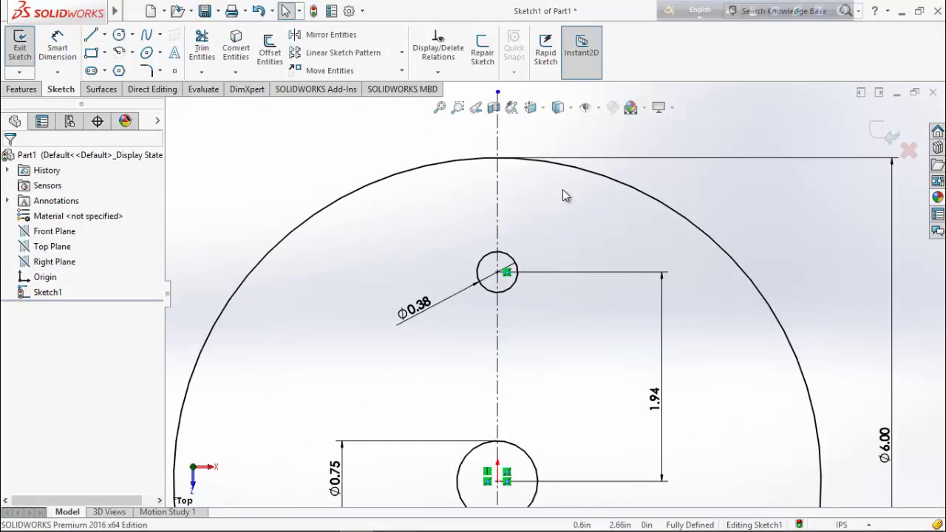
pyautogui.scroll(-1, 563, 190)
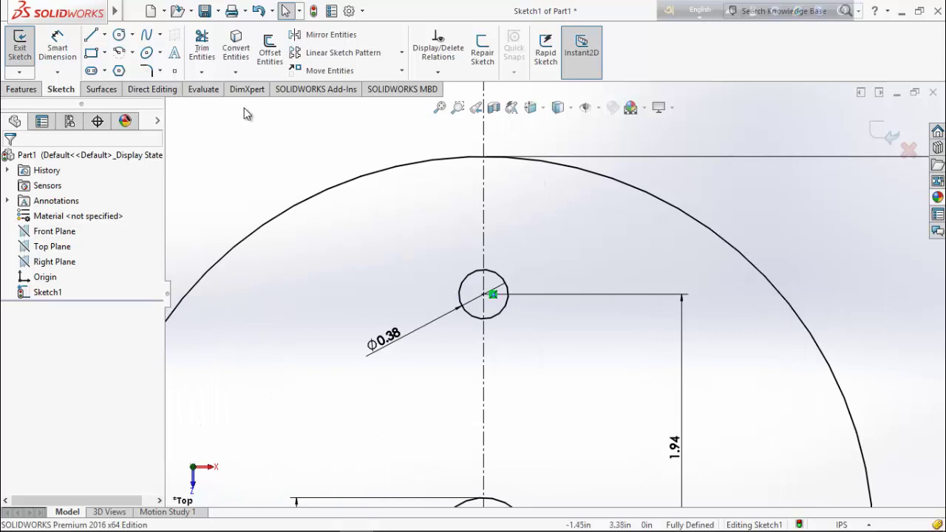
pyautogui.click(92, 36)
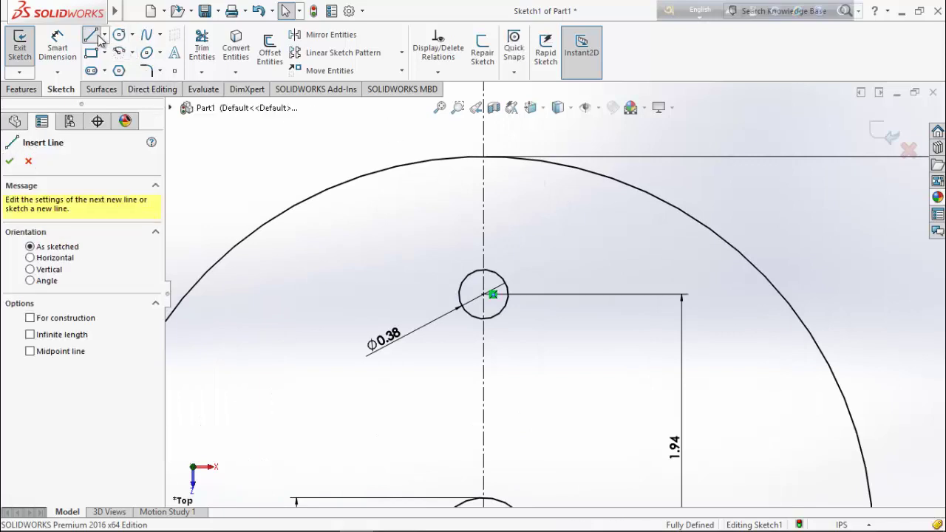
pyautogui.click(509, 288)
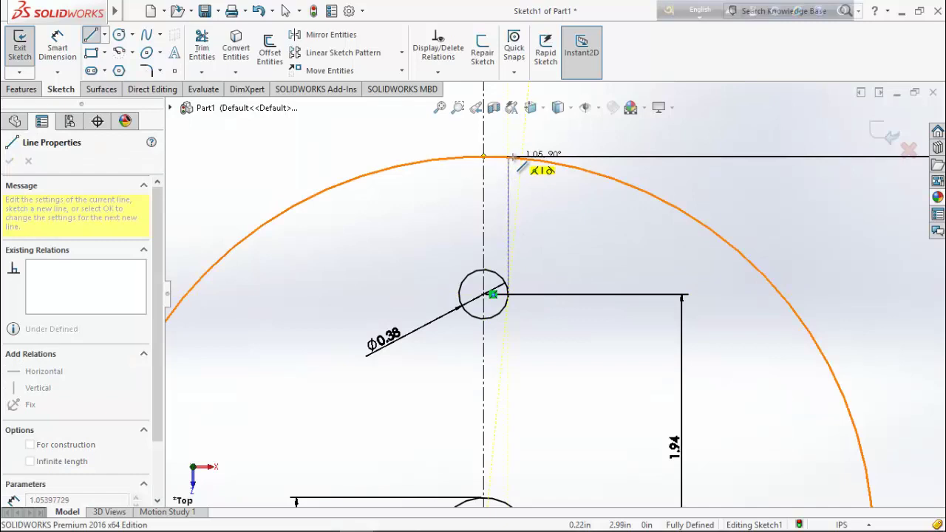
pyautogui.click(509, 156)
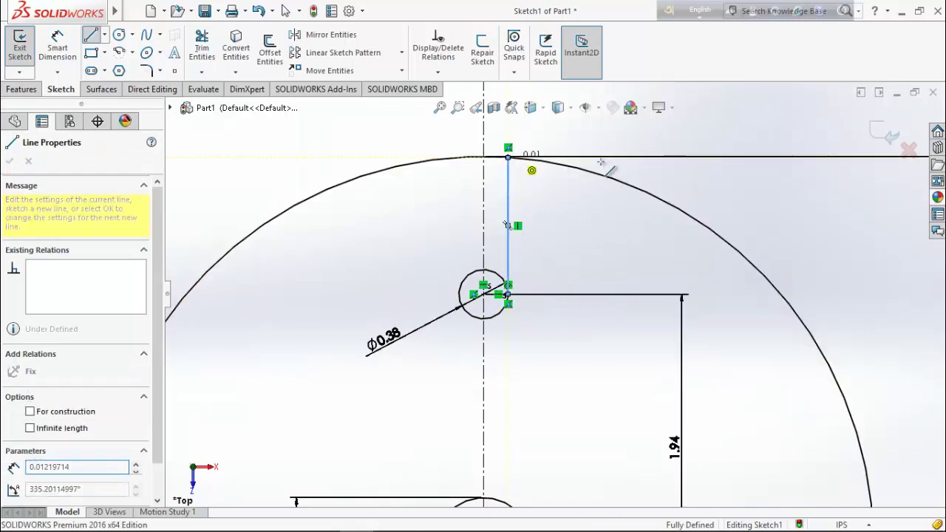
pyautogui.rightClick(639, 148)
pyautogui.click(669, 157)
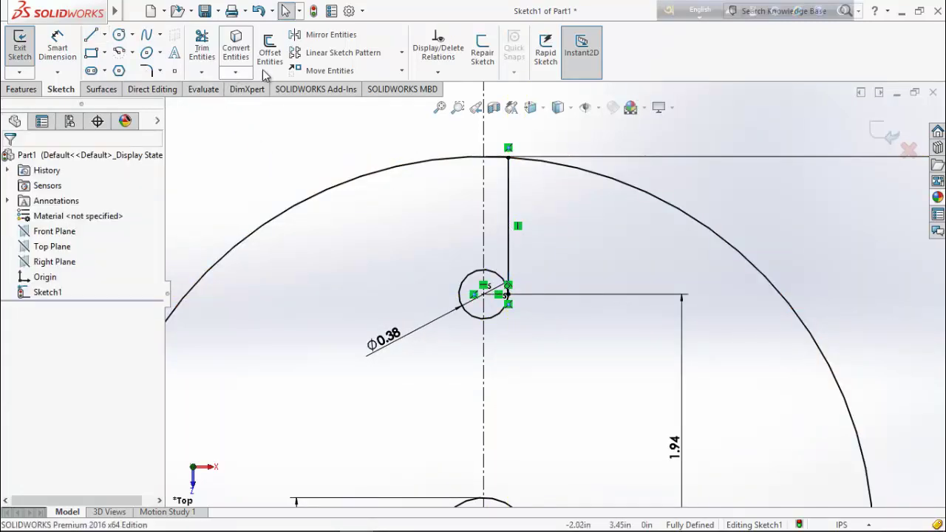
# Step: Mirror the vertical line beside the small upper circle about the vertical centerline to form the slot's other side
pyautogui.click(329, 34)
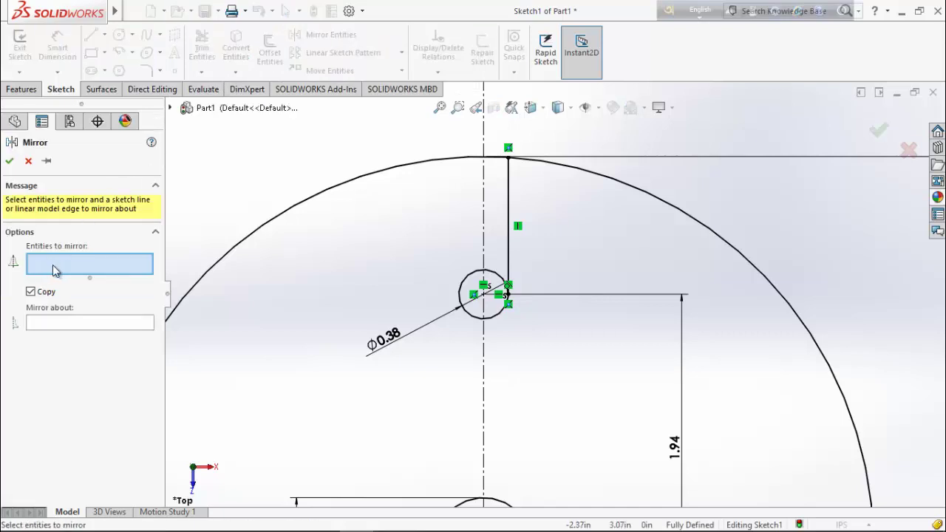
pyautogui.click(510, 212)
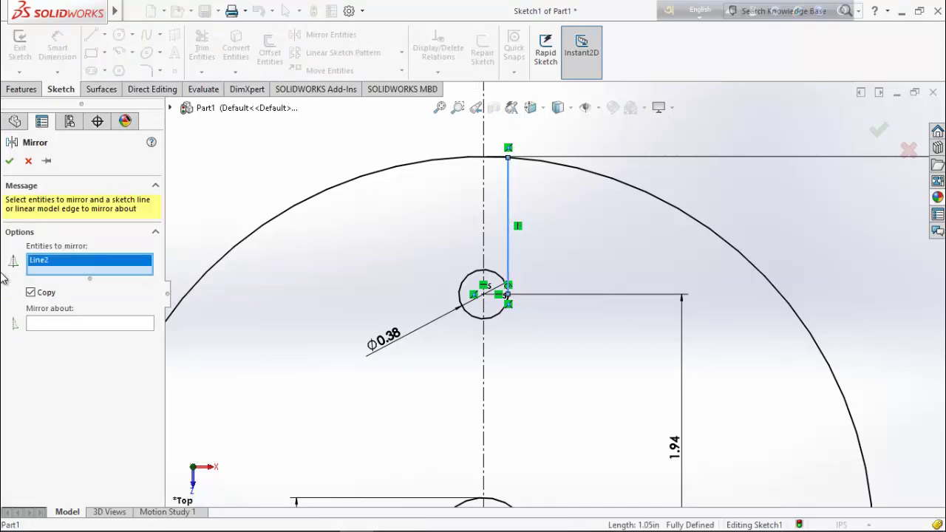
pyautogui.click(75, 326)
pyautogui.click(485, 224)
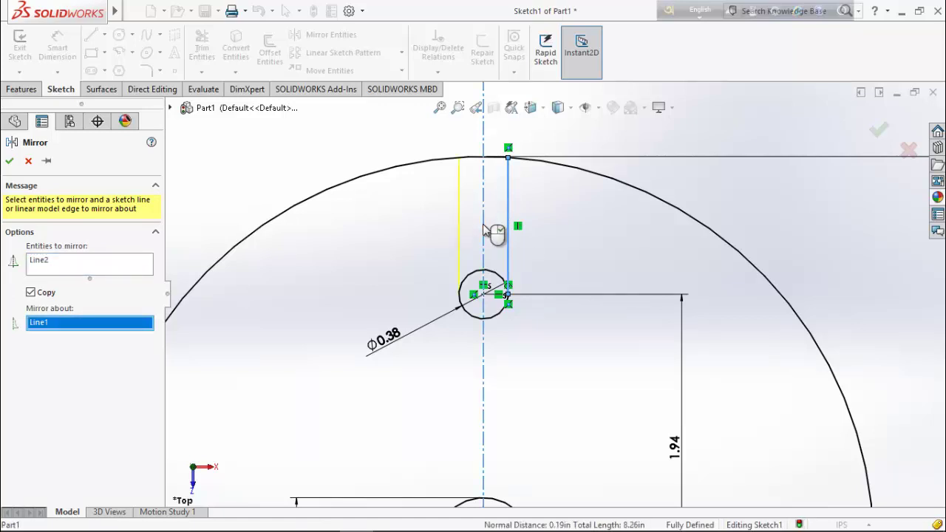
pyautogui.click(9, 163)
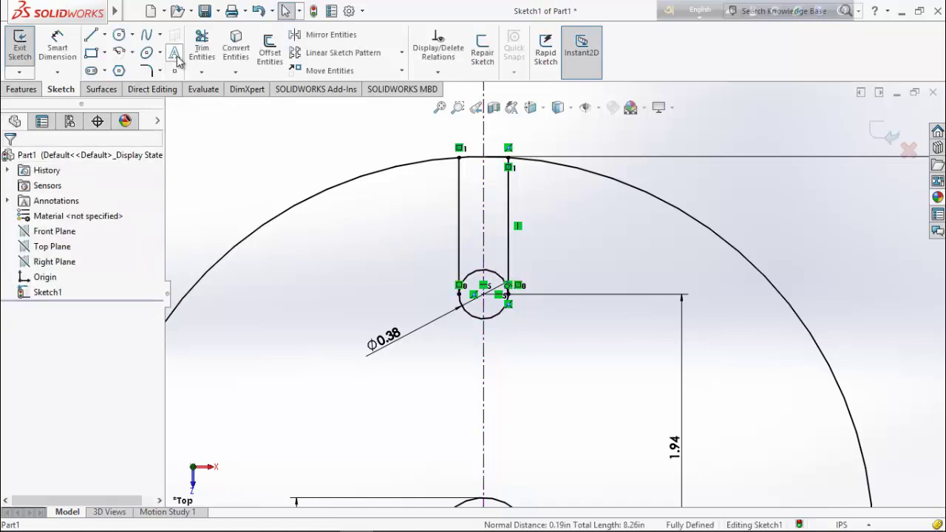
# Step: Trim away the upper half of the small circle between the two slot lines, leaving the slot's rounded lower end
pyautogui.click(209, 50)
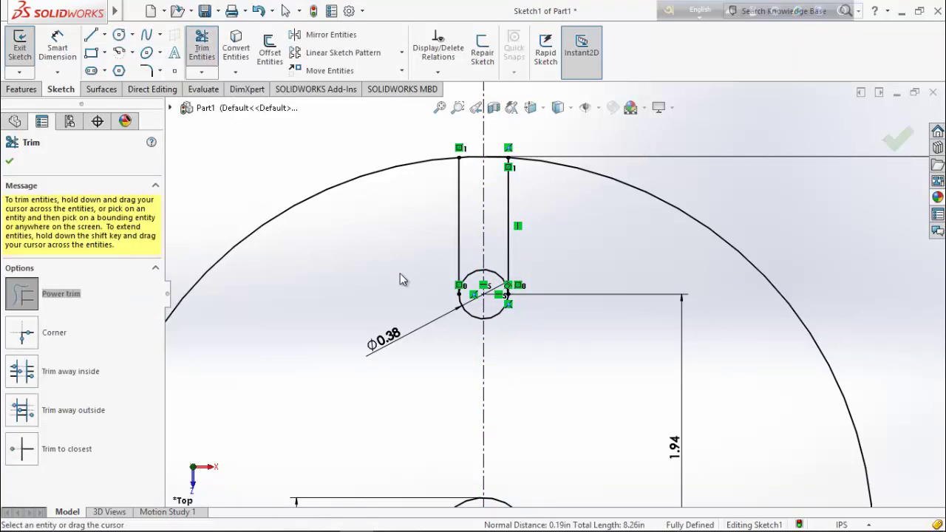
pyautogui.moveTo(497, 283)
pyautogui.mouseDown()
pyautogui.moveTo(476, 260)
pyautogui.moveTo(474, 280)
pyautogui.mouseUp()
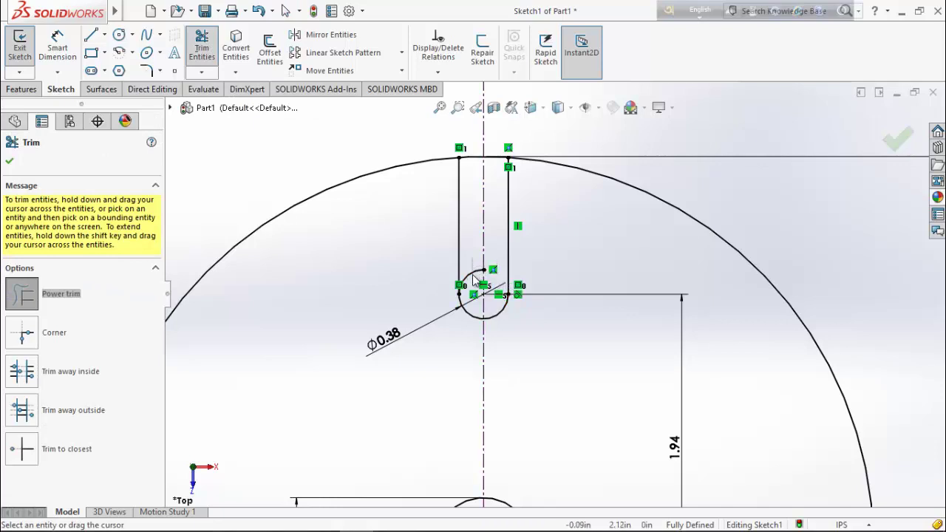
pyautogui.click(10, 161)
# Step: Create a circular sketch pattern of the slot's two lines and arc around the origin with 6 equally spaced instances over 360 degrees
pyautogui.scroll(5, 662, 293)
pyautogui.click(402, 52)
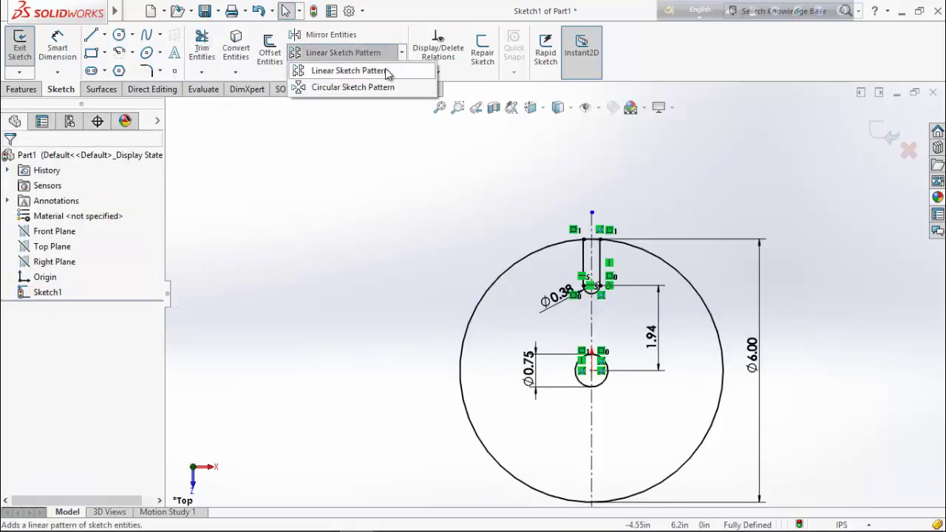
pyautogui.click(336, 88)
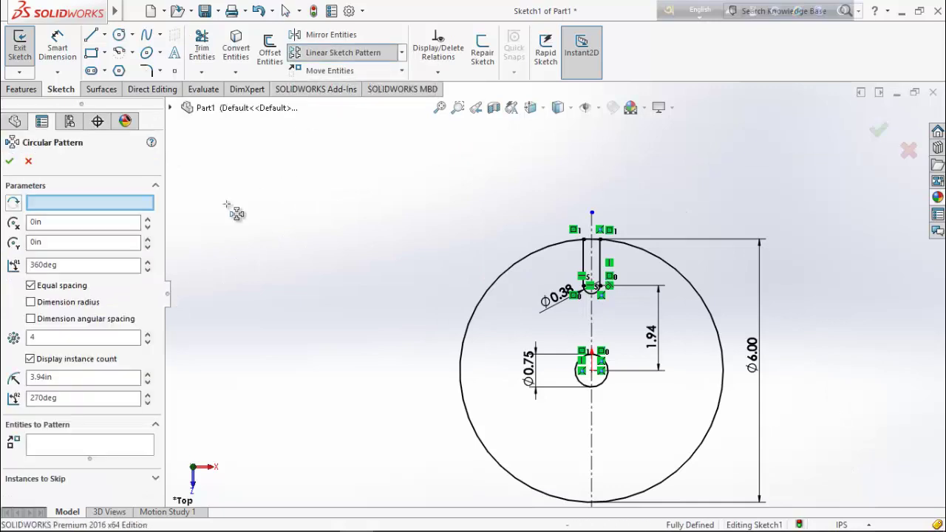
pyautogui.click(88, 445)
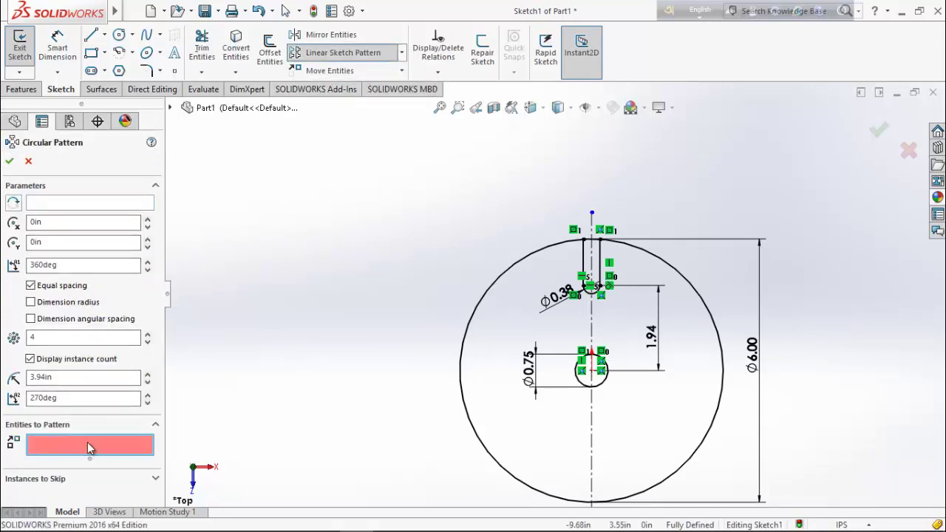
pyautogui.click(596, 268)
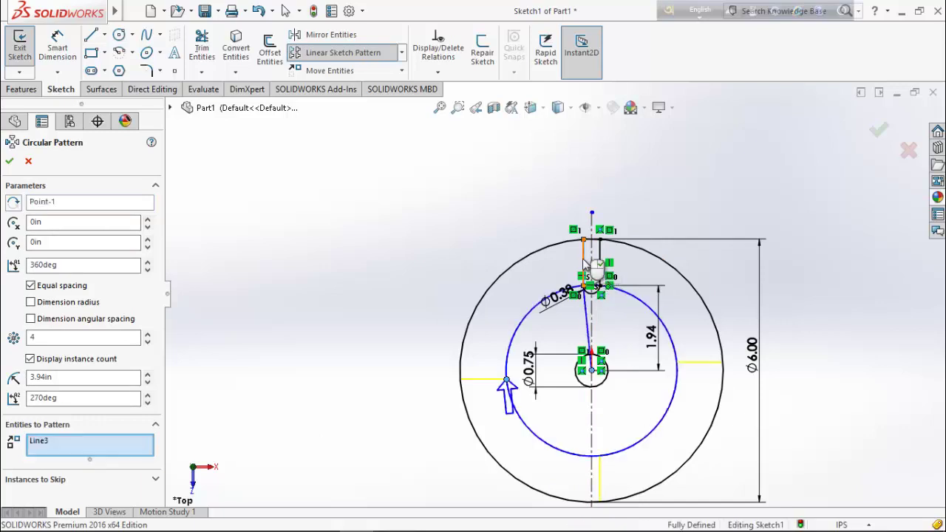
pyautogui.scroll(-3, 606, 270)
pyautogui.click(596, 273)
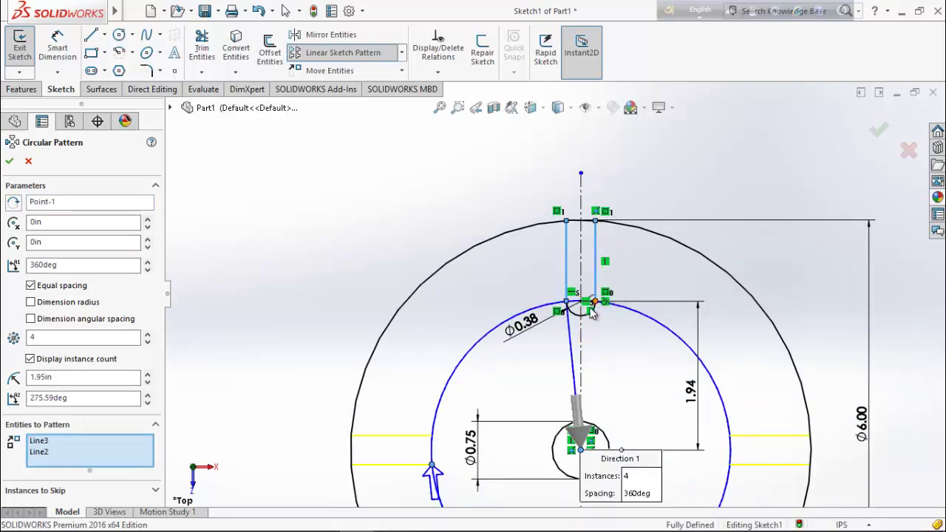
pyautogui.click(580, 314)
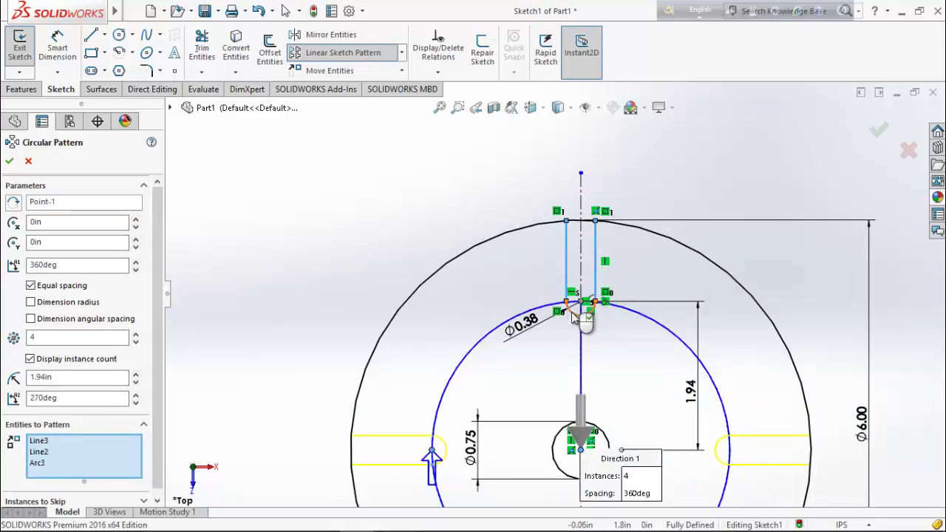
pyautogui.click(72, 330)
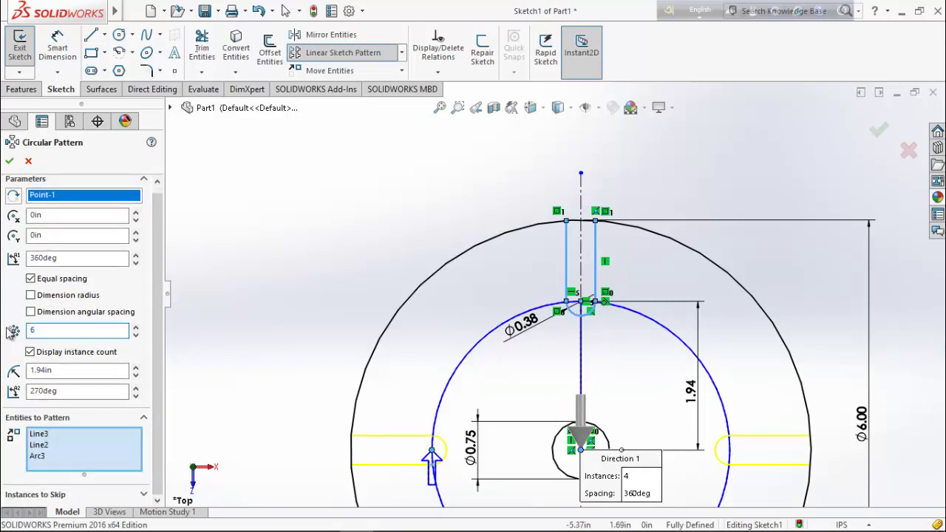
pyautogui.write('6')
pyautogui.click(9, 161)
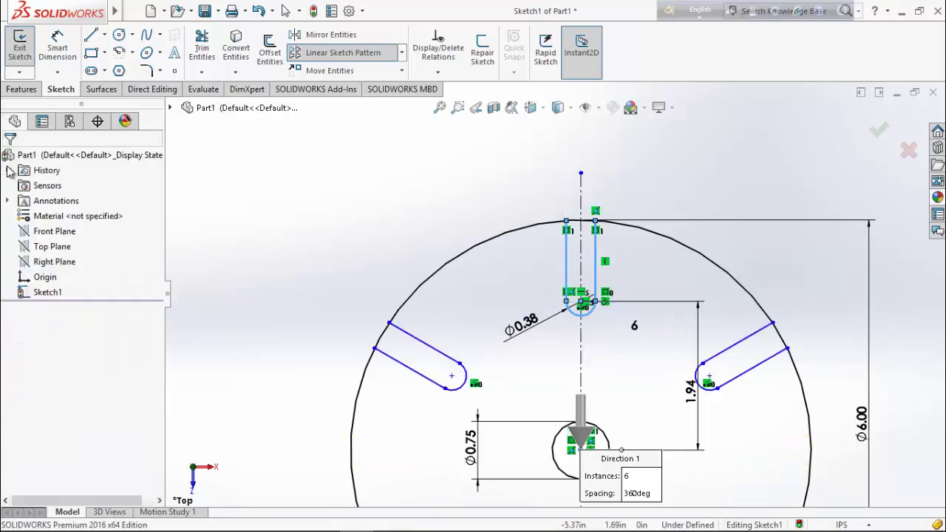
# Step: Draw a horizontal centerline about 3.7 in long from the origin leftward to beyond the outer circle
pyautogui.scroll(-2, 355, 262)
pyautogui.scroll(5, 566, 291)
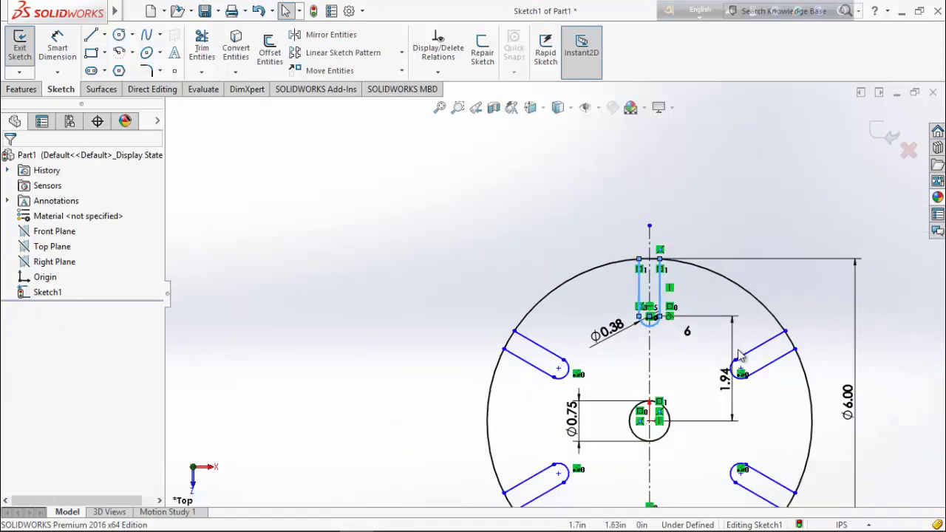
pyautogui.scroll(-3, 783, 437)
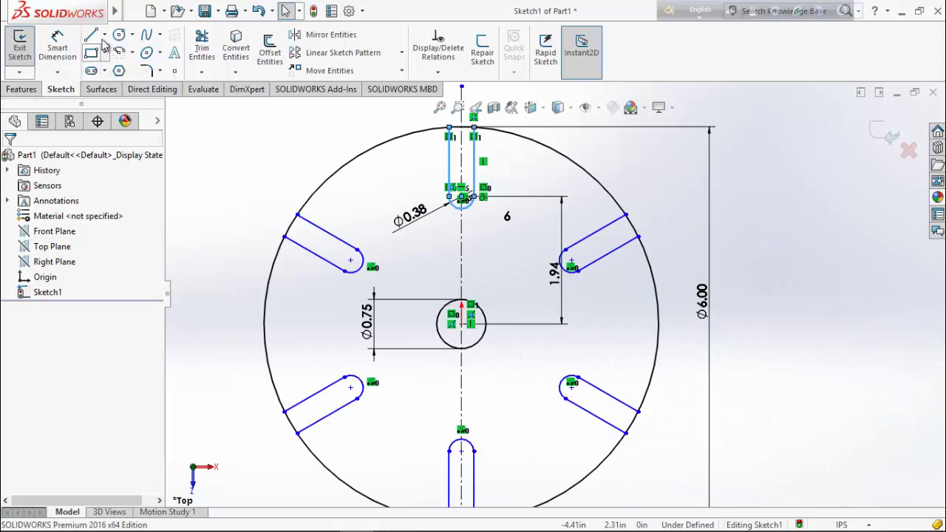
pyautogui.click(104, 35)
pyautogui.click(112, 68)
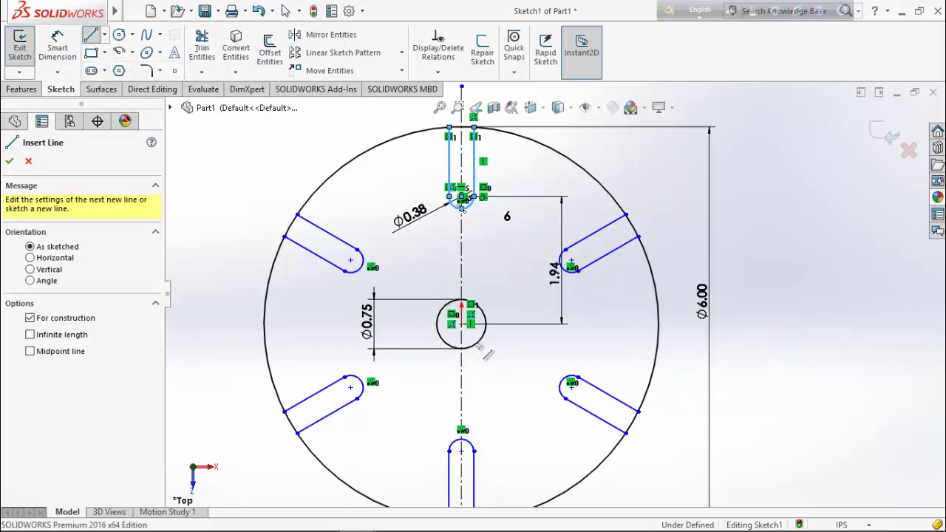
pyautogui.click(461, 323)
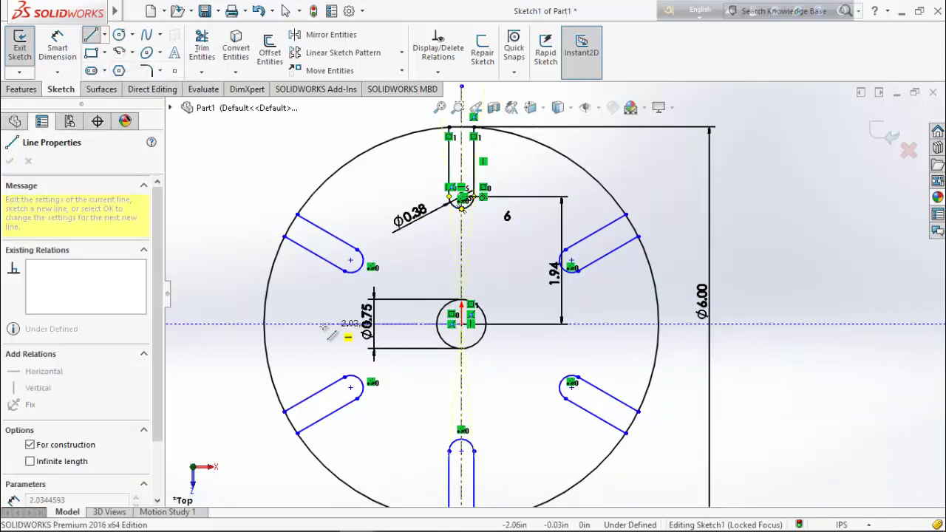
pyautogui.click(219, 324)
pyautogui.rightClick(245, 279)
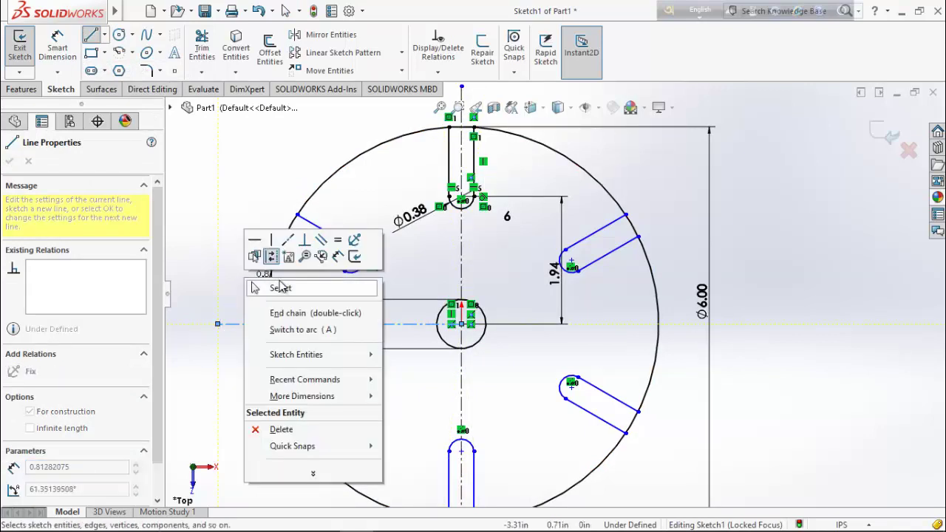
pyautogui.click(296, 310)
pyautogui.press('Escape')
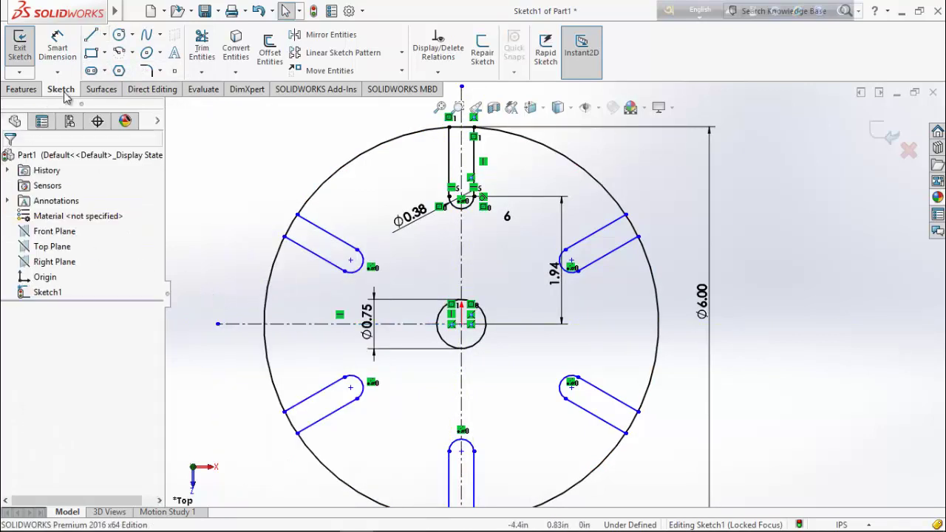
# Step: Draw a circle with a radius of about 0.97 in centered on the left end of the horizontal centerline
pyautogui.press('f')
pyautogui.click(132, 35)
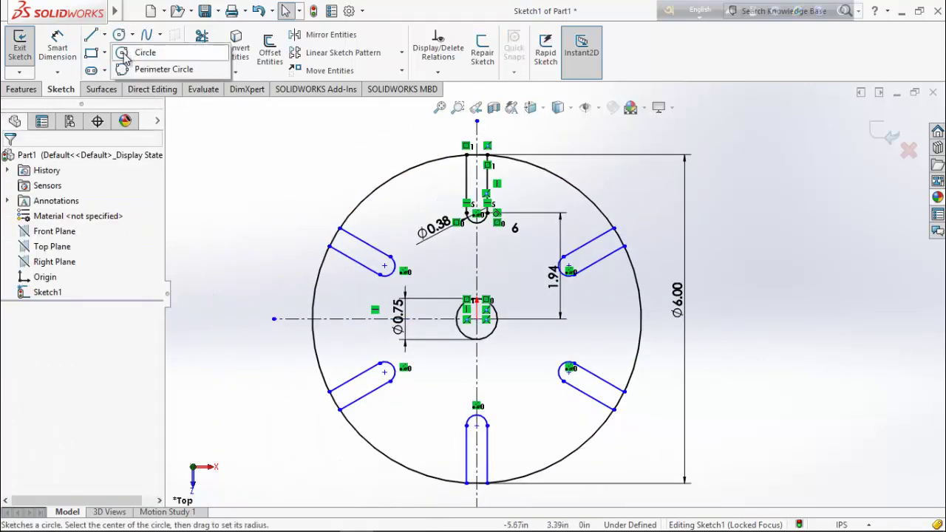
pyautogui.click(135, 51)
pyautogui.click(274, 319)
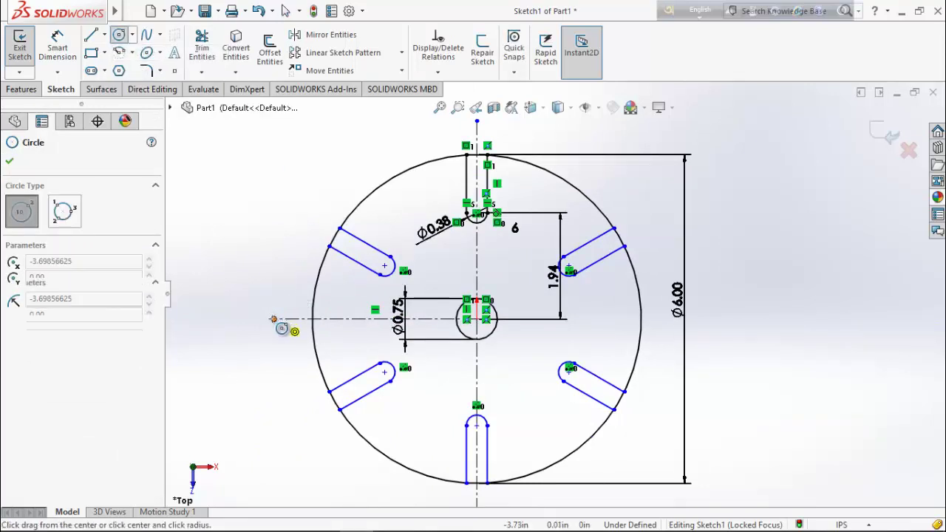
pyautogui.click(284, 380)
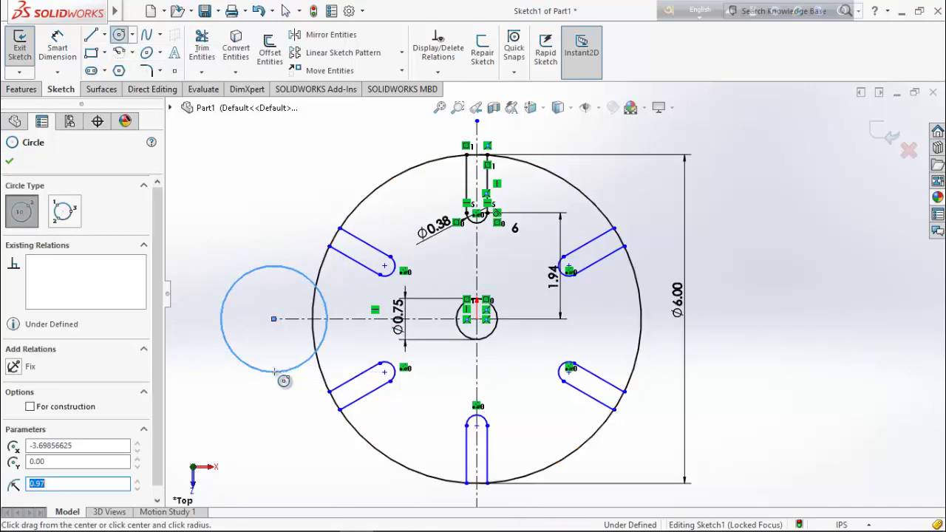
pyautogui.press('Escape')
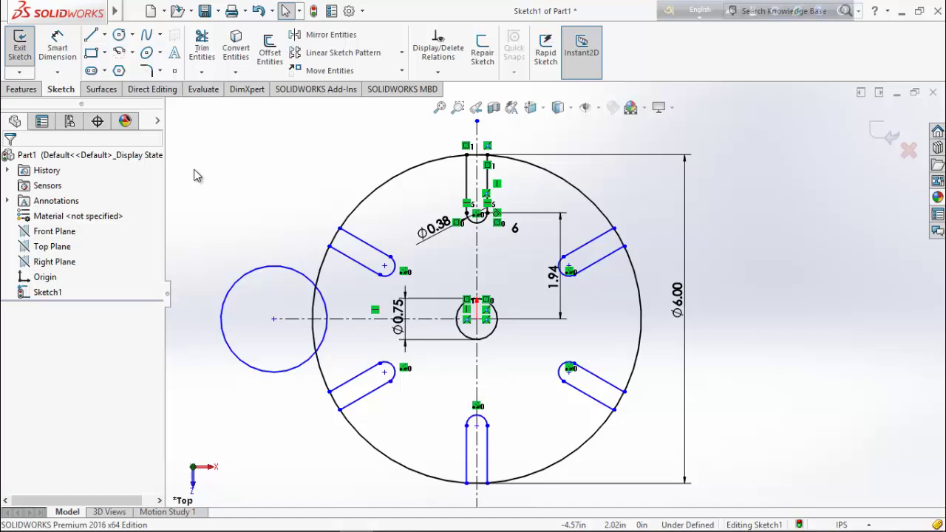
# Step: Dimension the left circle's diameter as 3.54 in
pyautogui.click(71, 49)
pyautogui.click(235, 348)
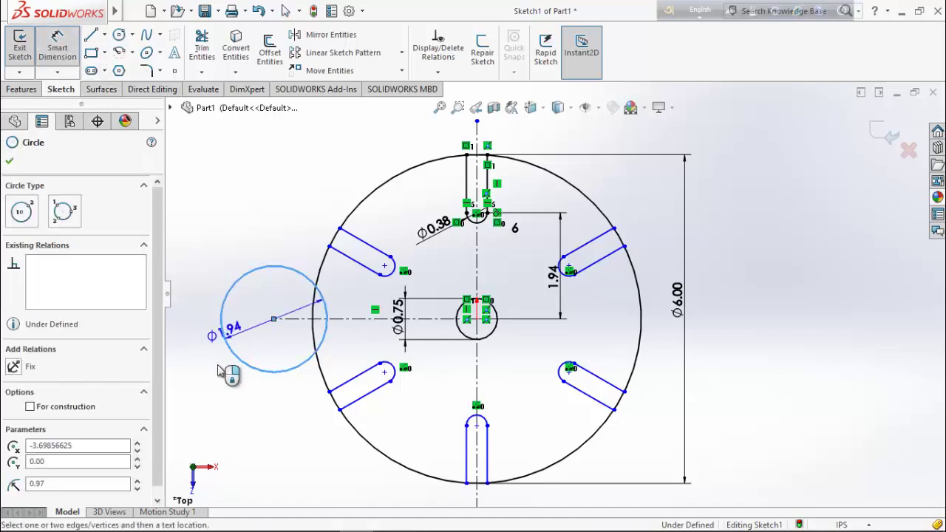
pyautogui.click(219, 372)
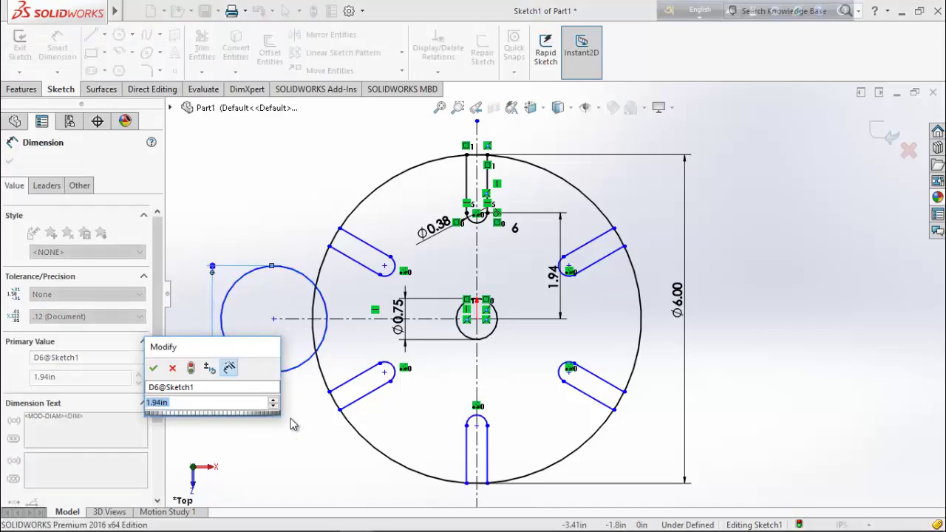
pyautogui.write('1.94')
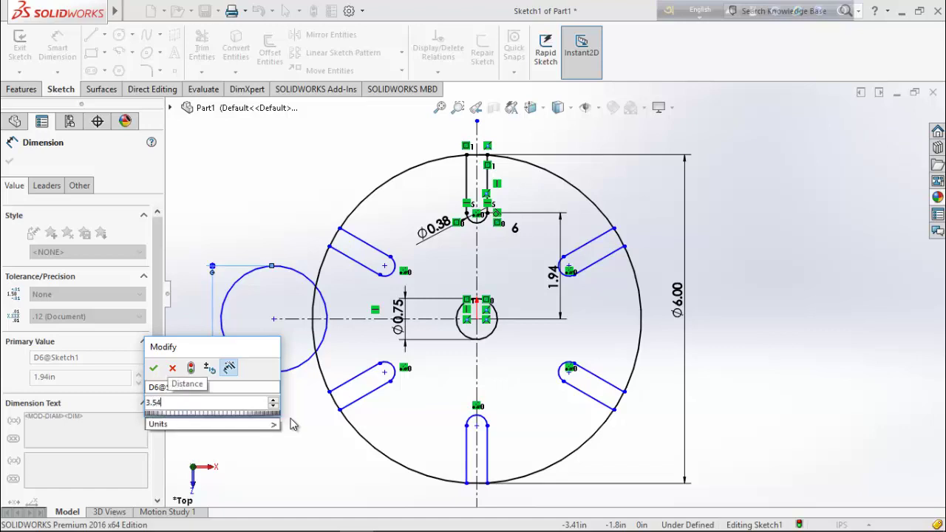
pyautogui.press('Return')
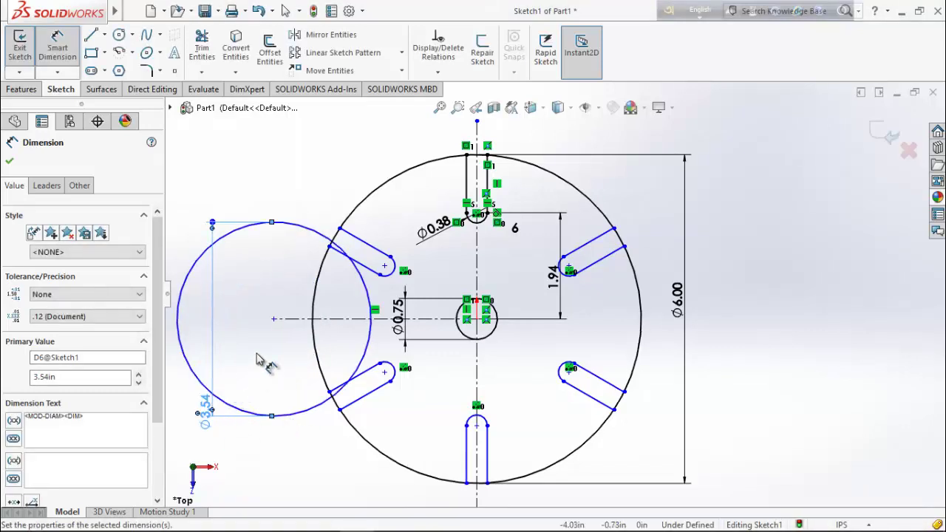
# Step: Dimension the horizontal distance from the left circle's center to the origin as 4.25 in
pyautogui.click(273, 320)
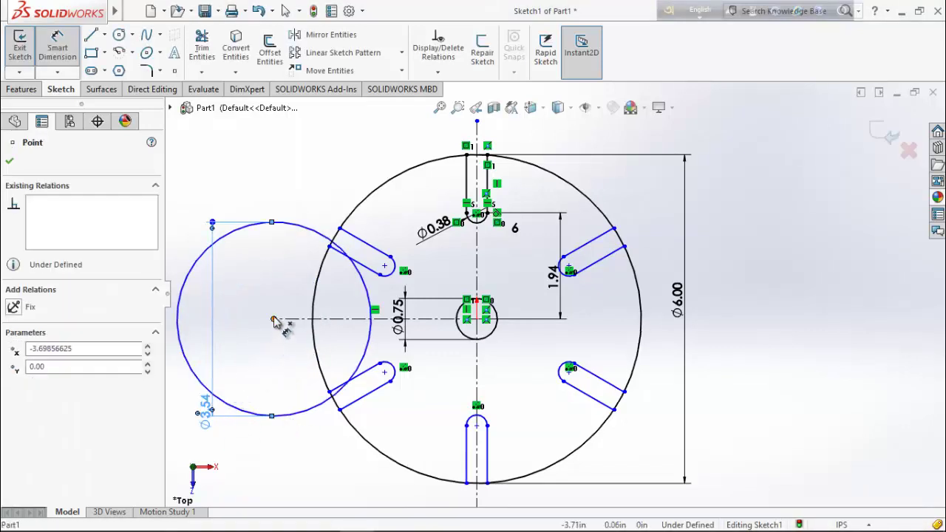
pyautogui.click(477, 320)
pyautogui.click(387, 500)
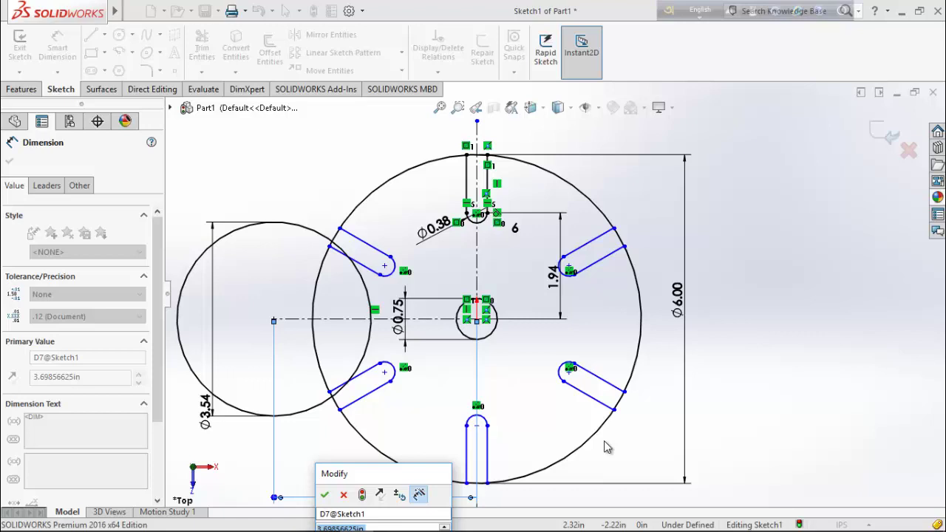
pyautogui.write('4.25')
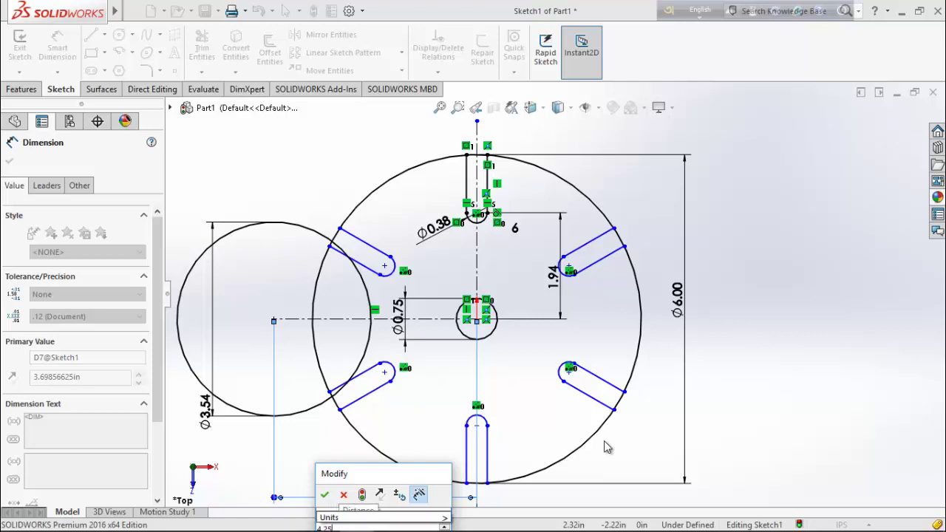
pyautogui.press('Return')
# Step: Trim away the part of the 3.54 in circle outside the disc, keeping its arc inside the outer circle
pyautogui.scroll(-2, 556, 395)
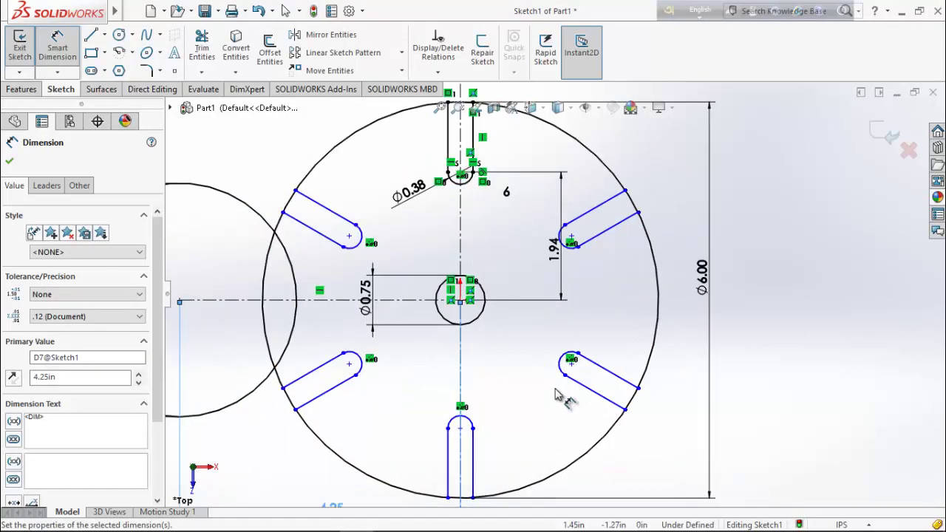
pyautogui.scroll(2, 556, 390)
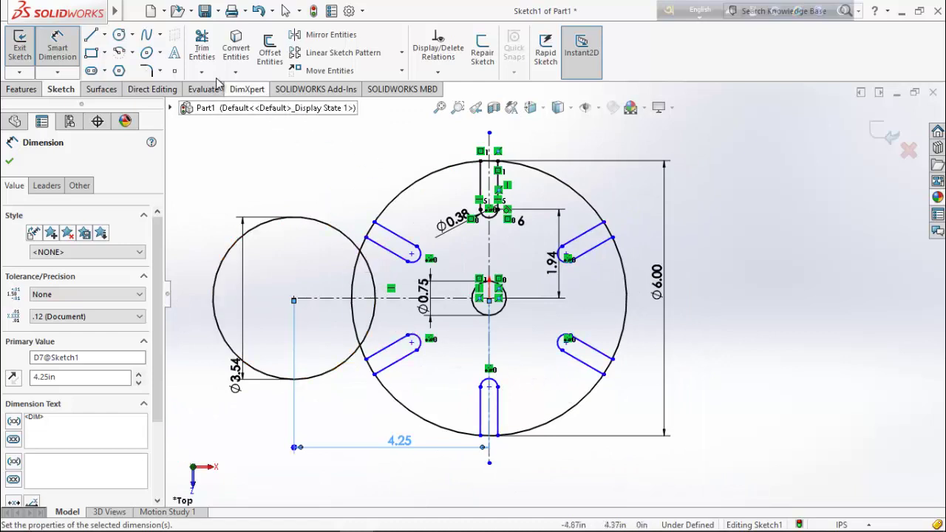
pyautogui.click(205, 47)
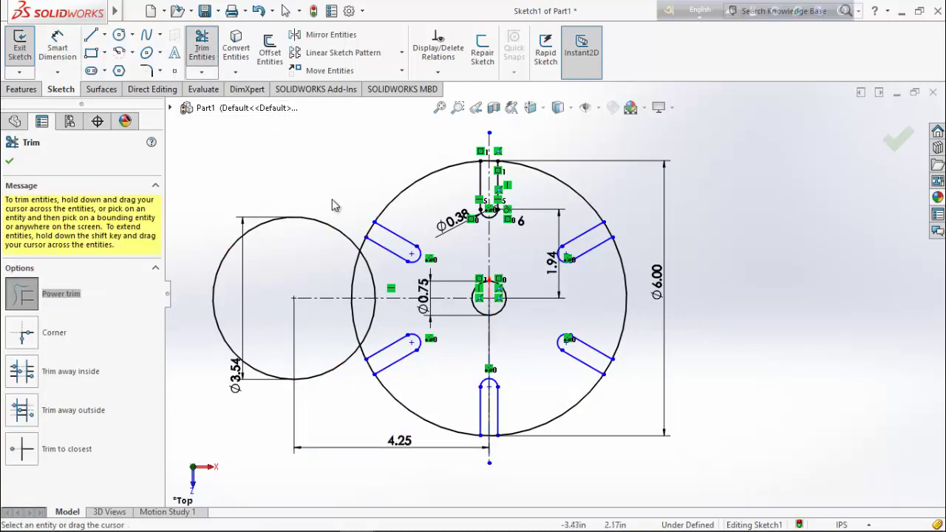
pyautogui.moveTo(334, 205); pyautogui.dragTo(310, 259)
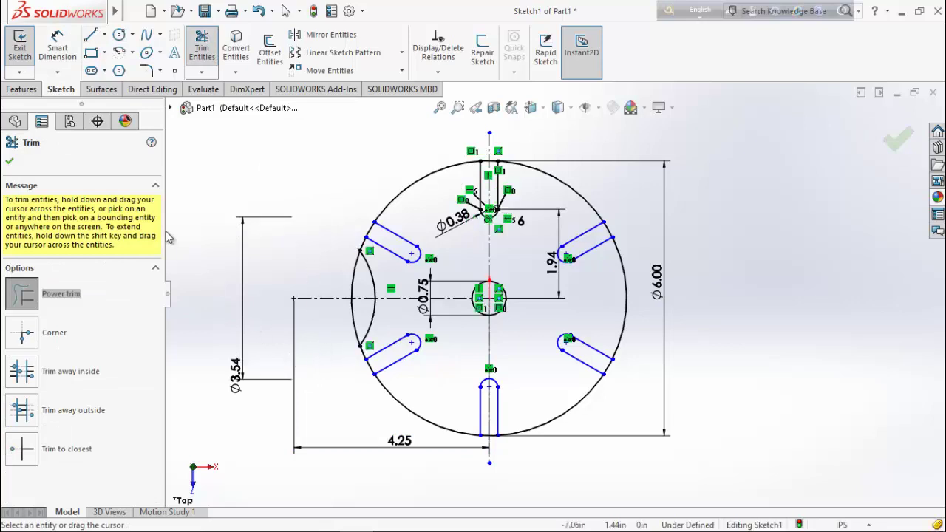
# Step: Create a circular sketch pattern of the concave arc around the origin with 6 equally spaced instances over 360 degrees
pyautogui.click(10, 161)
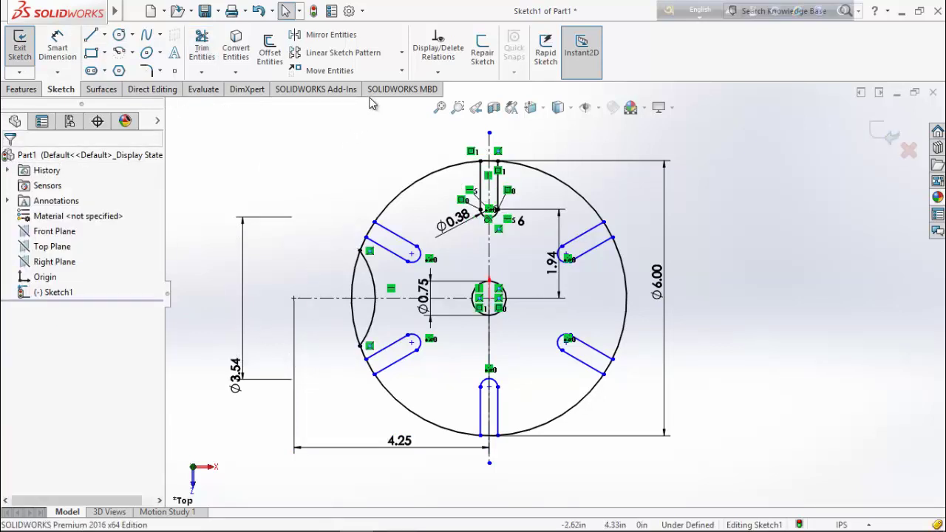
pyautogui.click(402, 53)
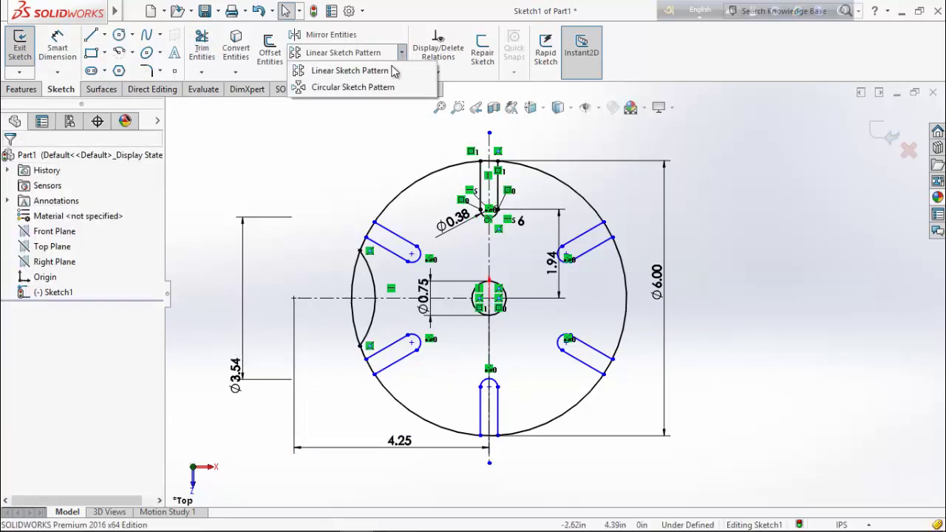
pyautogui.click(349, 87)
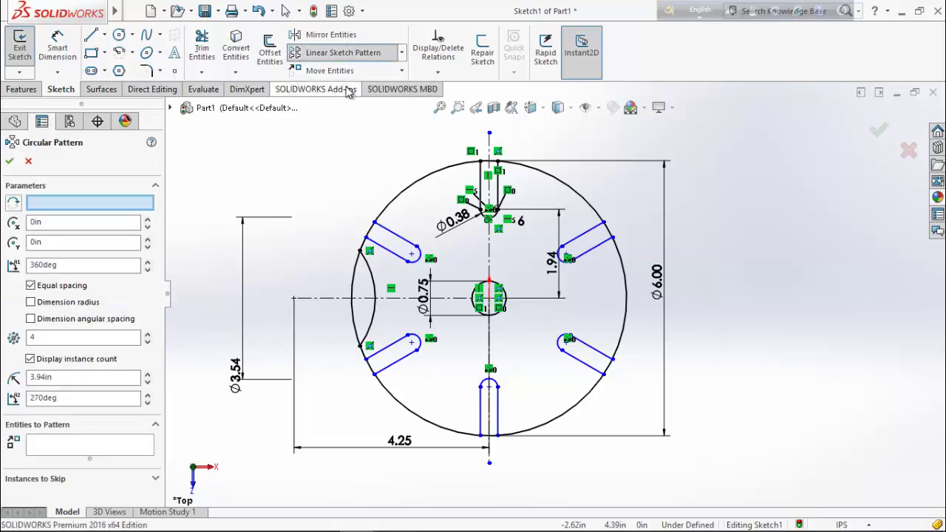
pyautogui.click(492, 302)
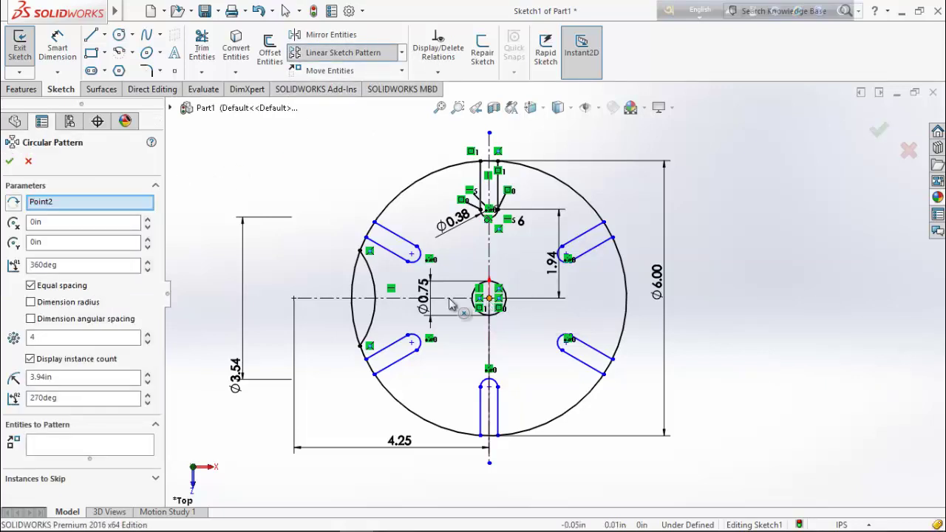
pyautogui.click(81, 447)
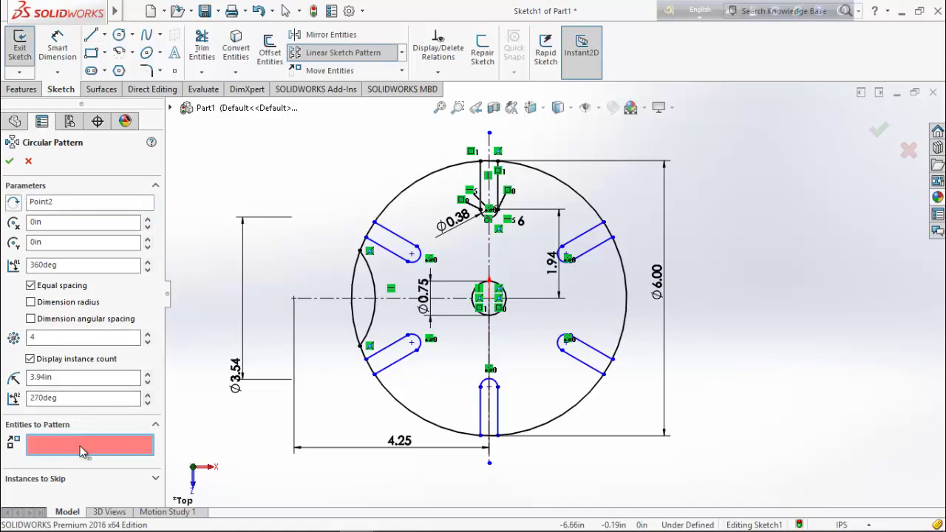
pyautogui.click(377, 317)
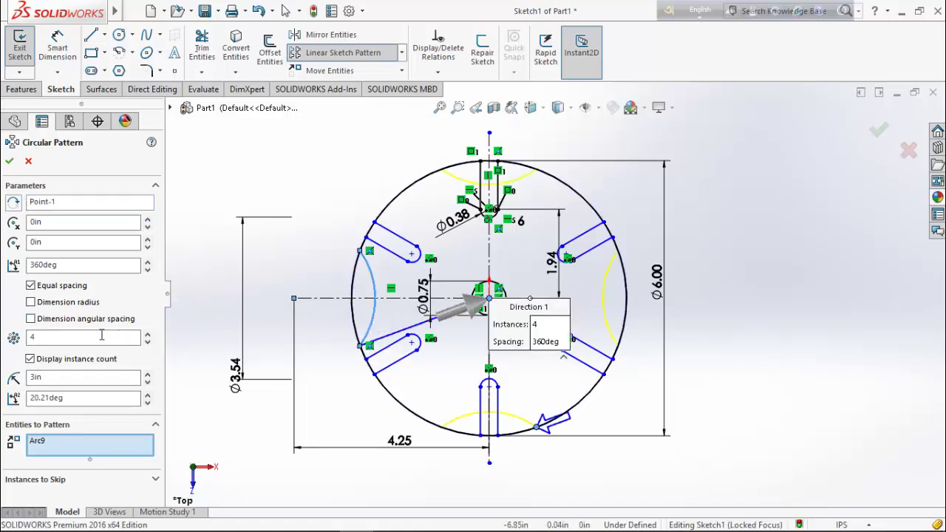
pyautogui.moveTo(102, 335); pyautogui.dragTo(3, 341)
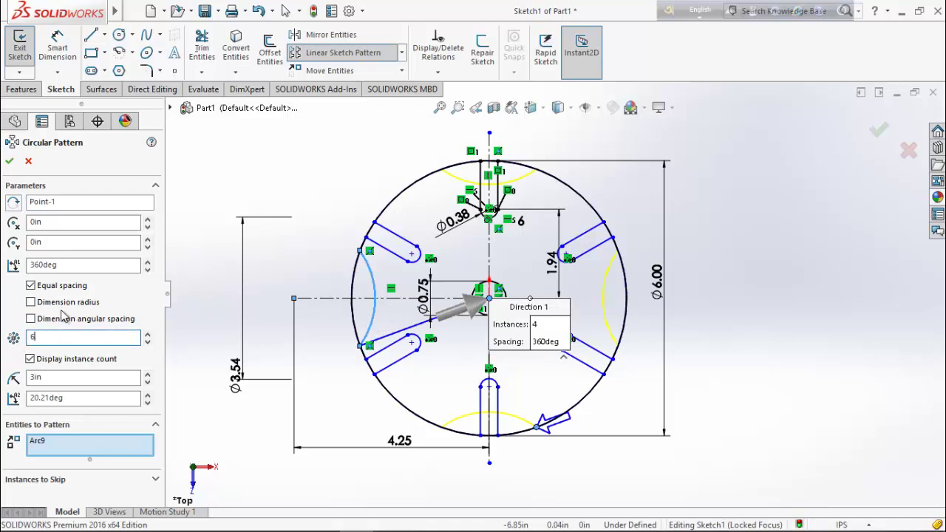
pyautogui.write('6')
pyautogui.click(10, 161)
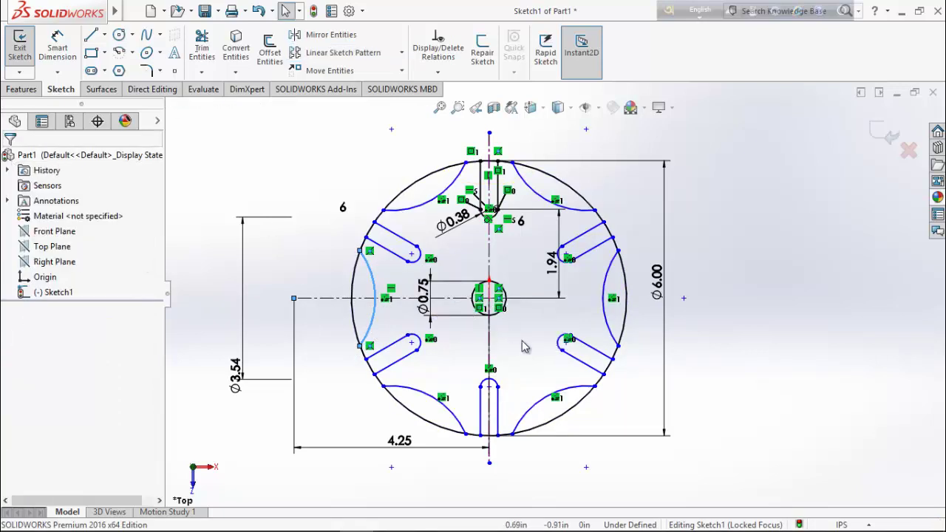
# Step: Trim away the outer circle's segments across the slot mouths and concave arcs along the disc's upper and right-hand rim
pyautogui.moveTo(522, 346); pyautogui.dragTo(205, 150, button='middle')
pyautogui.click(202, 49)
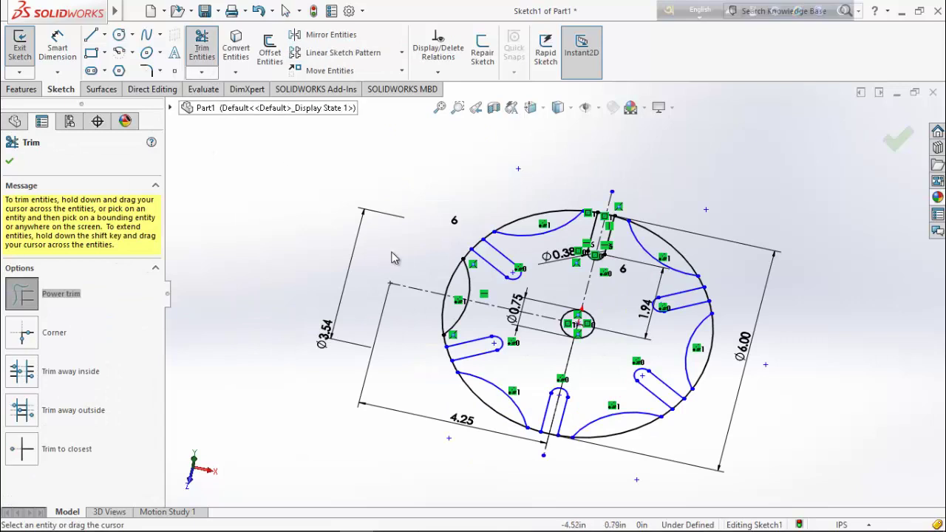
pyautogui.scroll(-2, 400, 262)
pyautogui.moveTo(473, 298)
pyautogui.mouseDown()
pyautogui.moveTo(478, 245)
pyautogui.moveTo(492, 238)
pyautogui.moveTo(501, 252)
pyautogui.moveTo(506, 232)
pyautogui.moveTo(525, 220)
pyautogui.moveTo(565, 210)
pyautogui.moveTo(577, 221)
pyautogui.moveTo(643, 222)
pyautogui.moveTo(735, 214)
pyautogui.mouseUp()
pyautogui.scroll(-3, 554, 215)
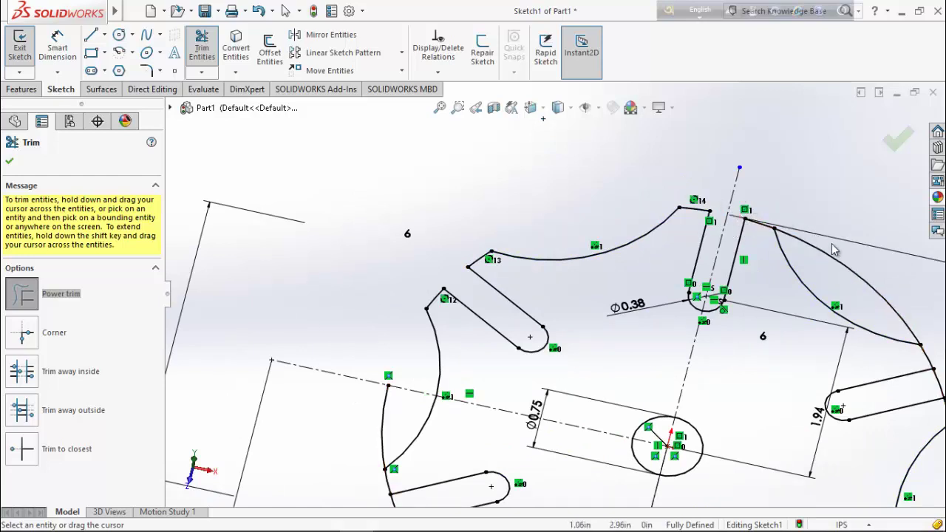
pyautogui.scroll(3, 758, 250)
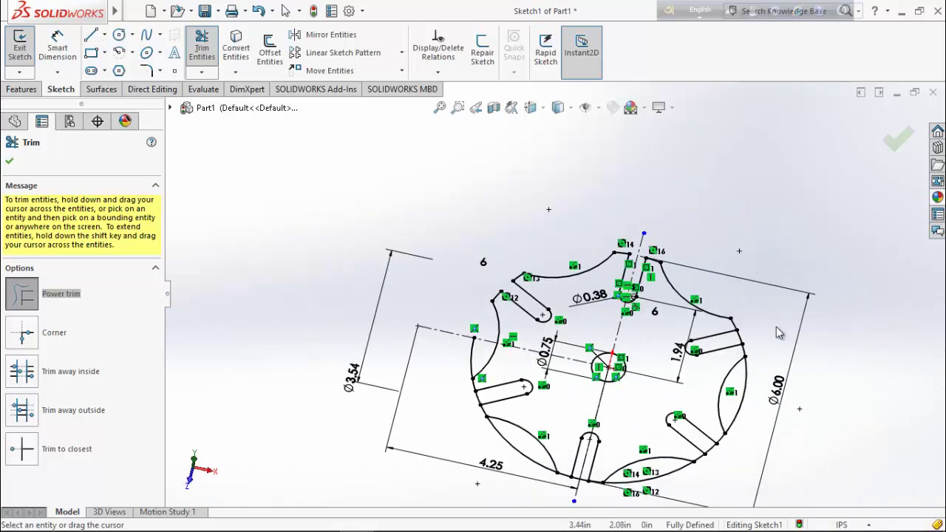
pyautogui.scroll(-3, 777, 334)
pyautogui.moveTo(679, 339); pyautogui.dragTo(704, 353)
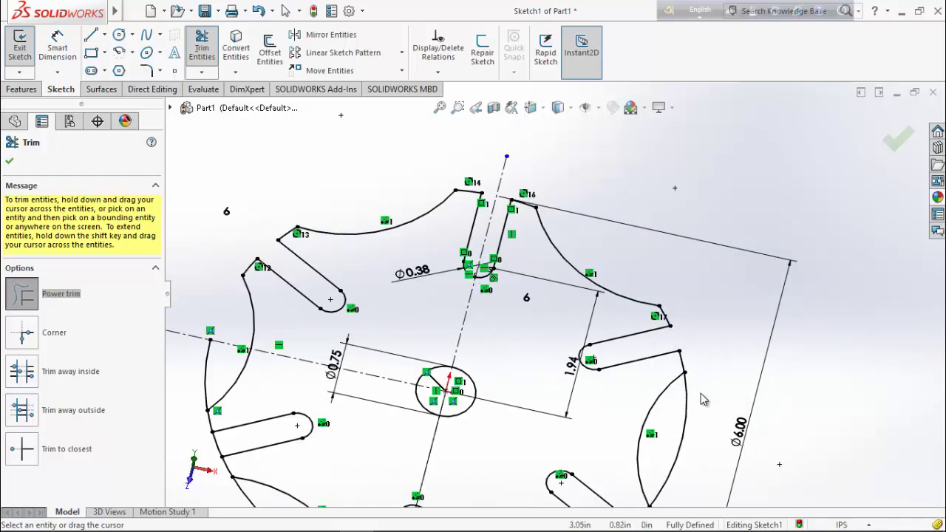
pyautogui.moveTo(704, 400); pyautogui.dragTo(684, 411)
pyautogui.scroll(3, 680, 414)
pyautogui.scroll(-2, 592, 423)
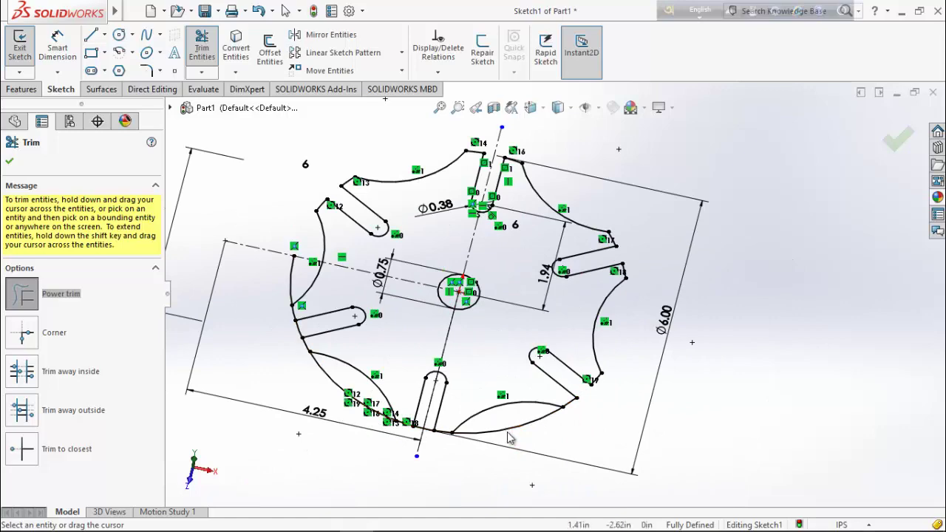
# Step: Trim the remaining outer circle segments across the slot mouths and concave arcs along the disc's lower and left-hand rim
pyautogui.moveTo(399, 414); pyautogui.dragTo(347, 388)
pyautogui.scroll(-3, 423, 448)
pyautogui.scroll(-3, 432, 434)
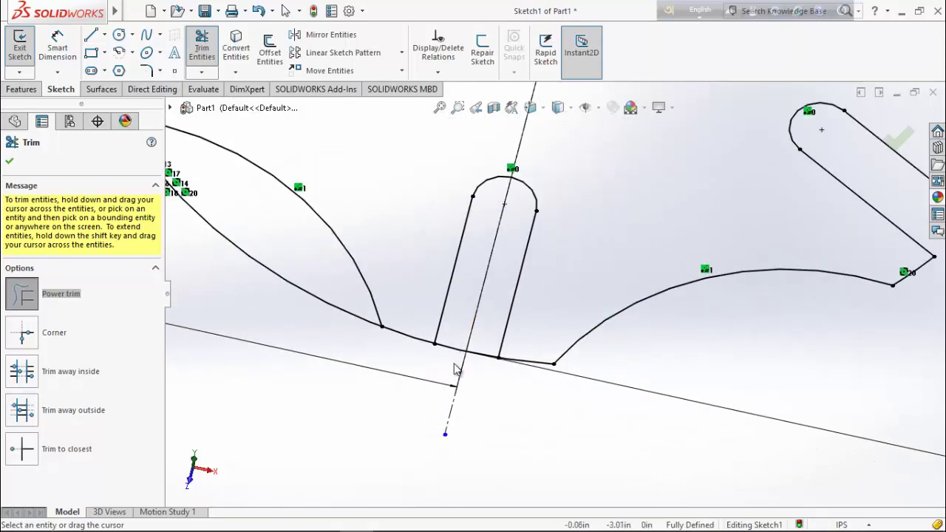
pyautogui.moveTo(456, 369)
pyautogui.mouseDown()
pyautogui.moveTo(484, 335)
pyautogui.moveTo(480, 363)
pyautogui.mouseUp()
pyautogui.scroll(2, 477, 367)
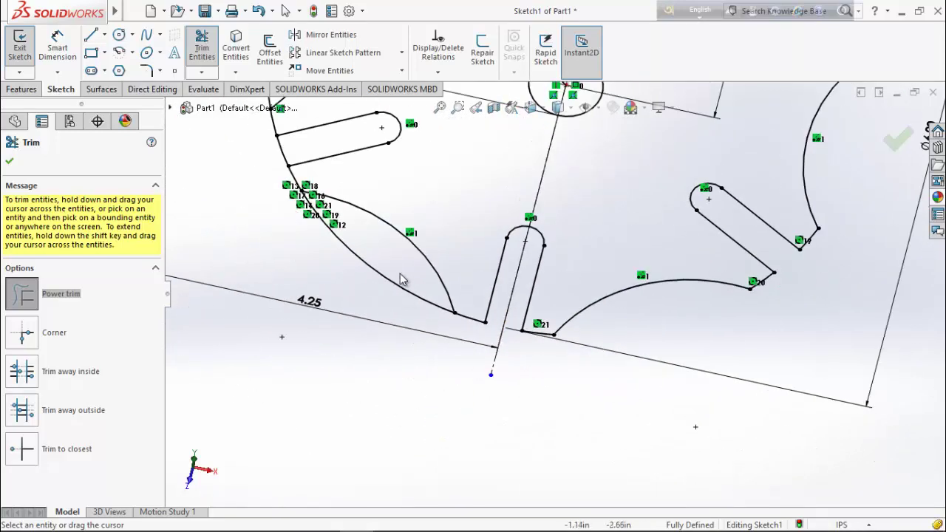
pyautogui.moveTo(401, 279); pyautogui.dragTo(366, 295)
pyautogui.scroll(2, 316, 256)
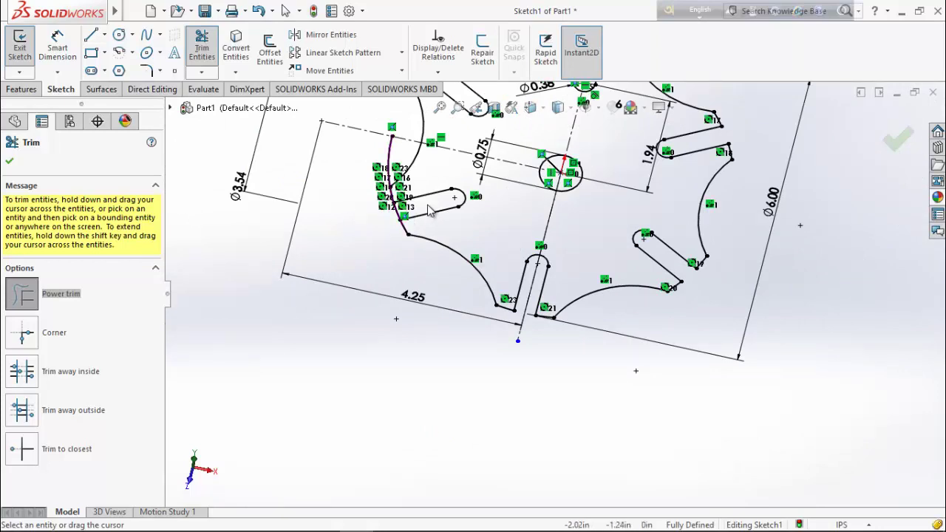
pyautogui.moveTo(428, 210)
pyautogui.mouseDown()
pyautogui.moveTo(398, 222)
pyautogui.moveTo(463, 227)
pyautogui.mouseUp()
pyautogui.scroll(3, 372, 219)
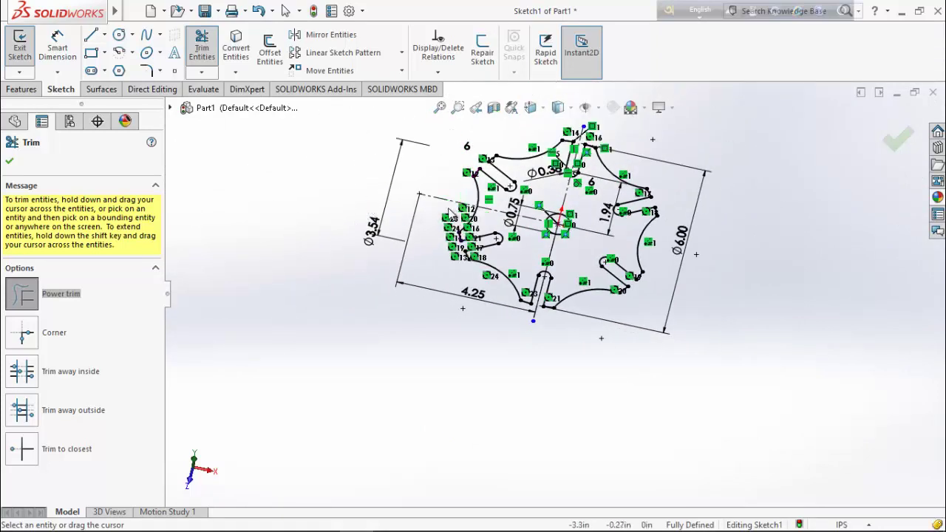
pyautogui.scroll(-4, 448, 207)
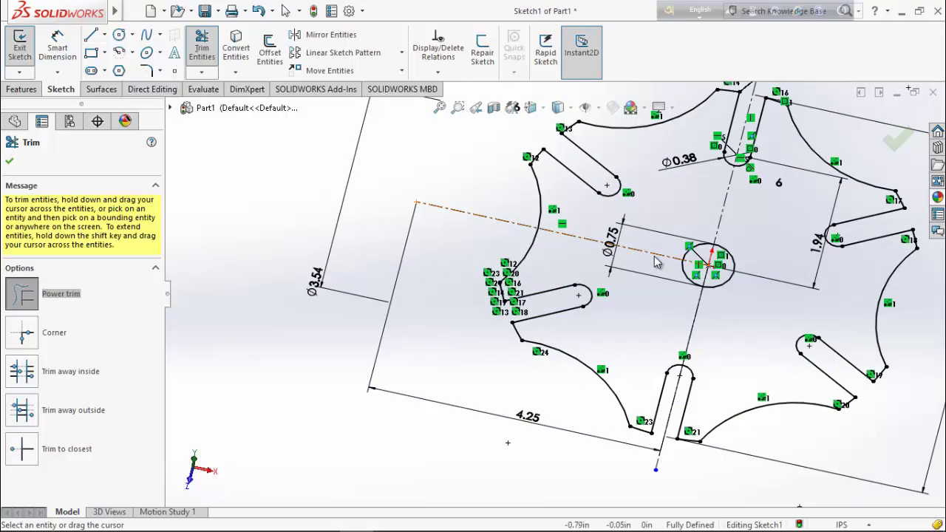
pyautogui.scroll(3, 656, 264)
pyautogui.scroll(-3, 723, 158)
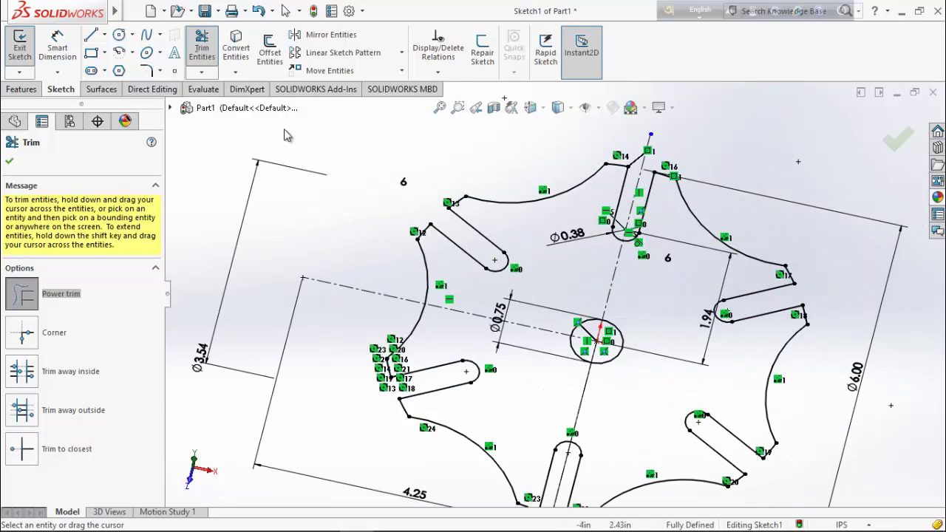
pyautogui.click(8, 163)
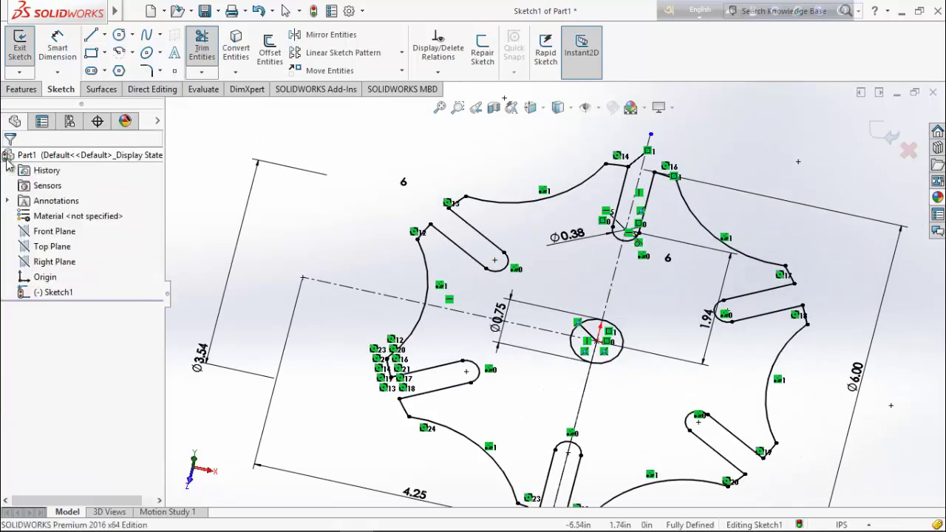
# Step: Extrude the wheel profile as a blind boss 0.30 in thick
pyautogui.click(22, 89)
pyautogui.click(27, 59)
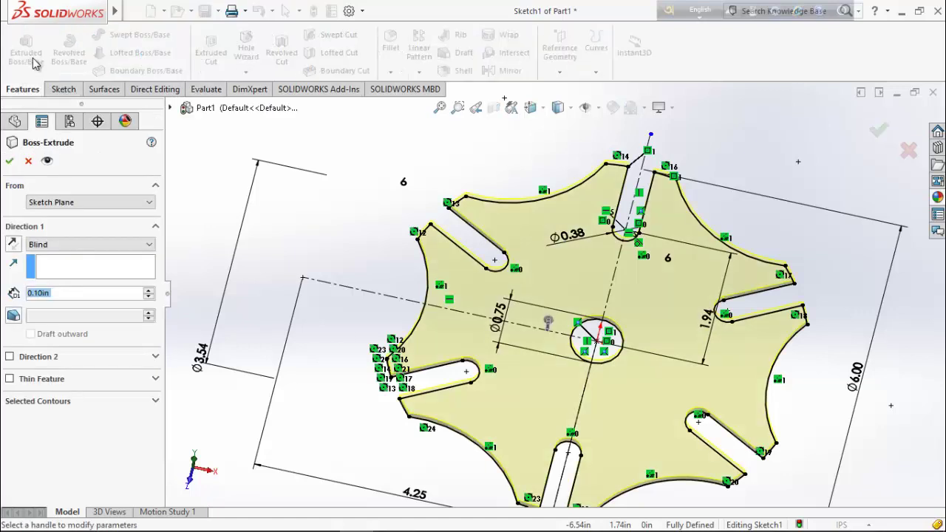
pyautogui.click(148, 292)
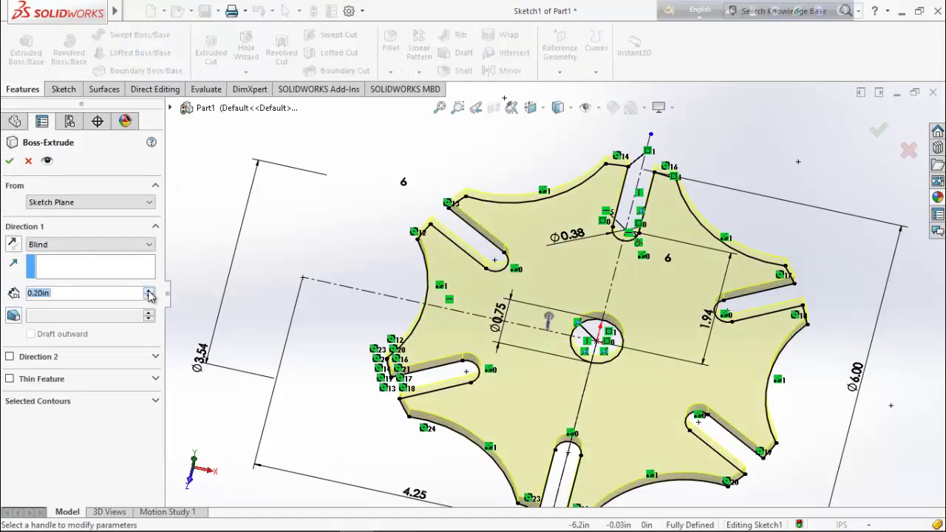
pyautogui.click(149, 291)
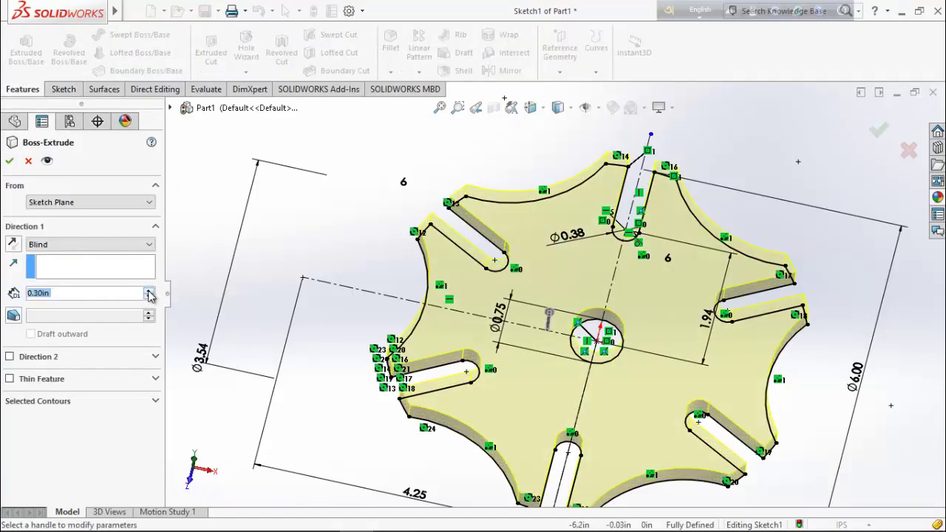
pyautogui.click(9, 162)
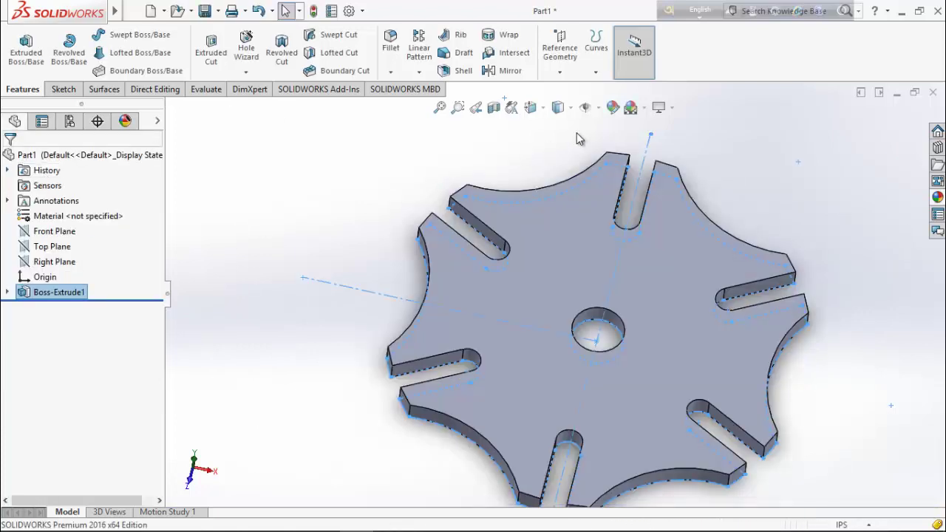
# Step: Apply the Plain White scene and set the whole part's appearance color to red
pyautogui.click(644, 108)
pyautogui.click(658, 42)
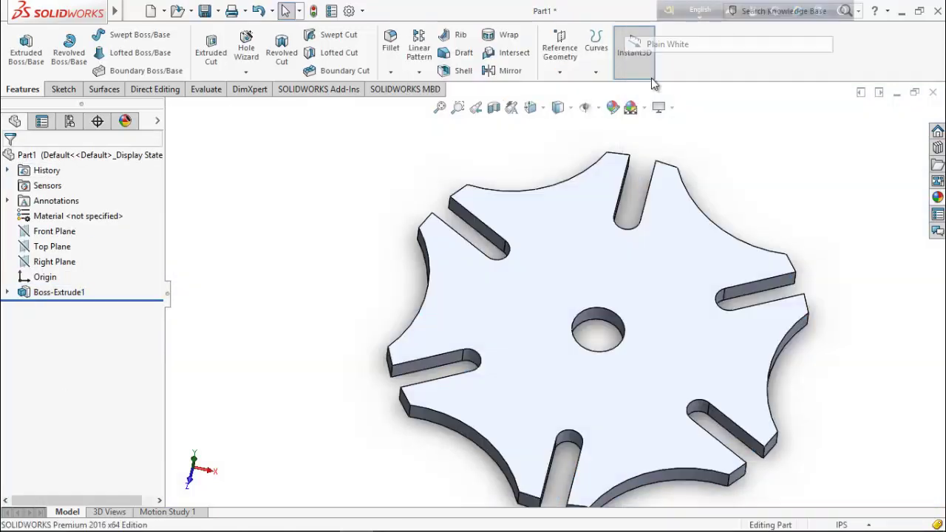
pyautogui.click(613, 108)
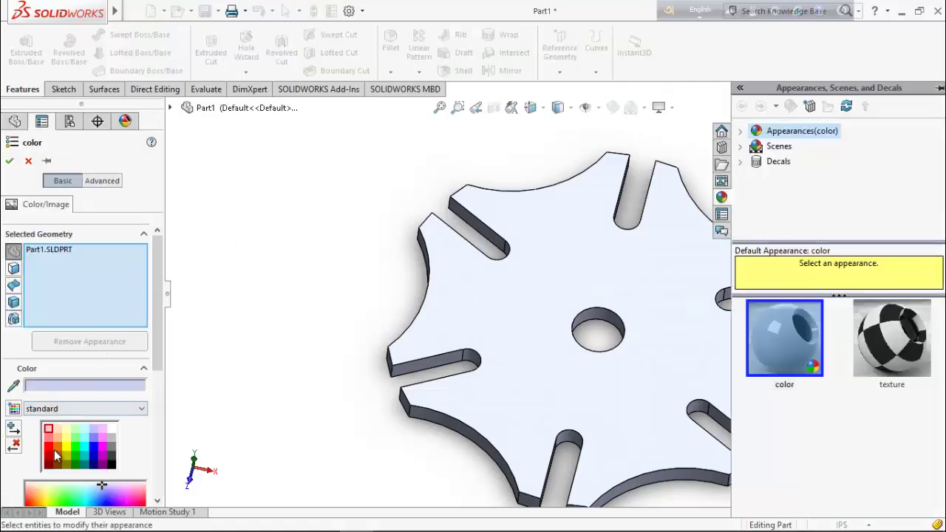
pyautogui.click(49, 449)
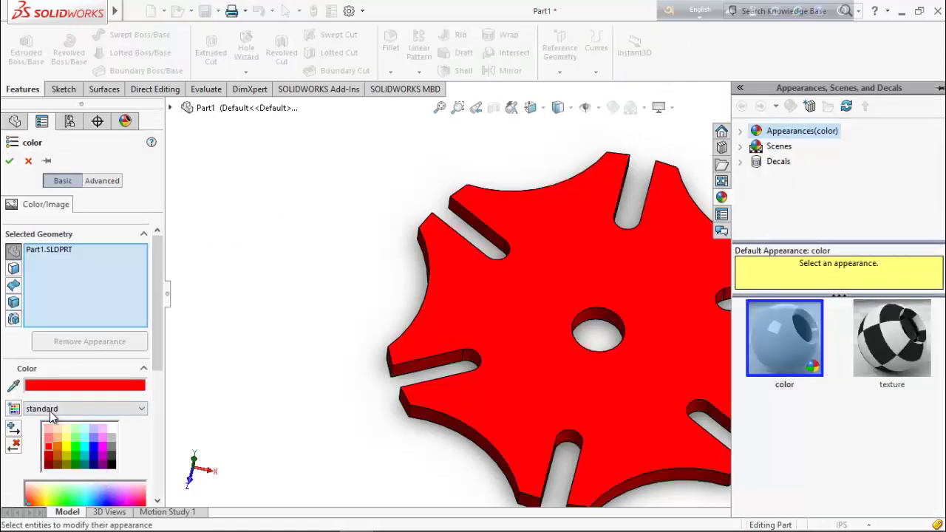
pyautogui.click(10, 160)
# Step: Save the part as Driven Wheel in the Geneva Drive Mechanism folder
pyautogui.click(205, 11)
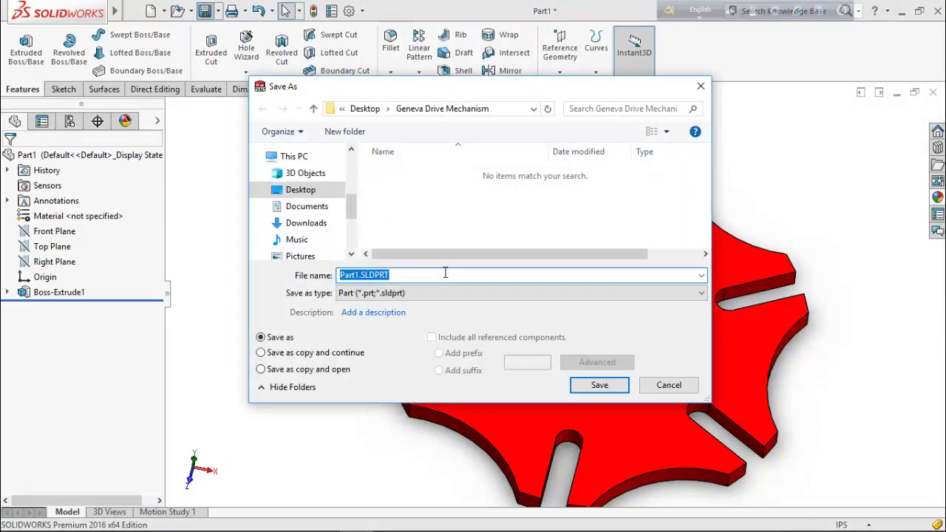
pyautogui.write('Driven Wheel')
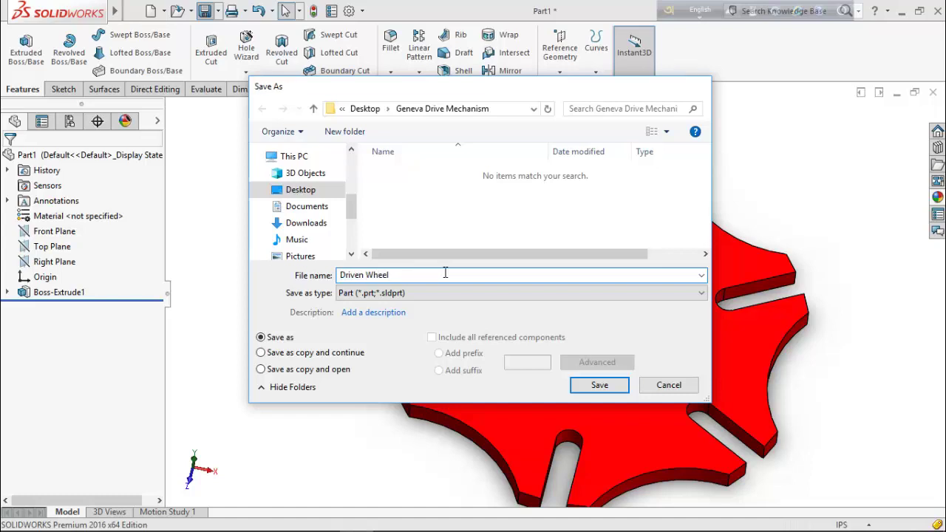
pyautogui.press('Return')
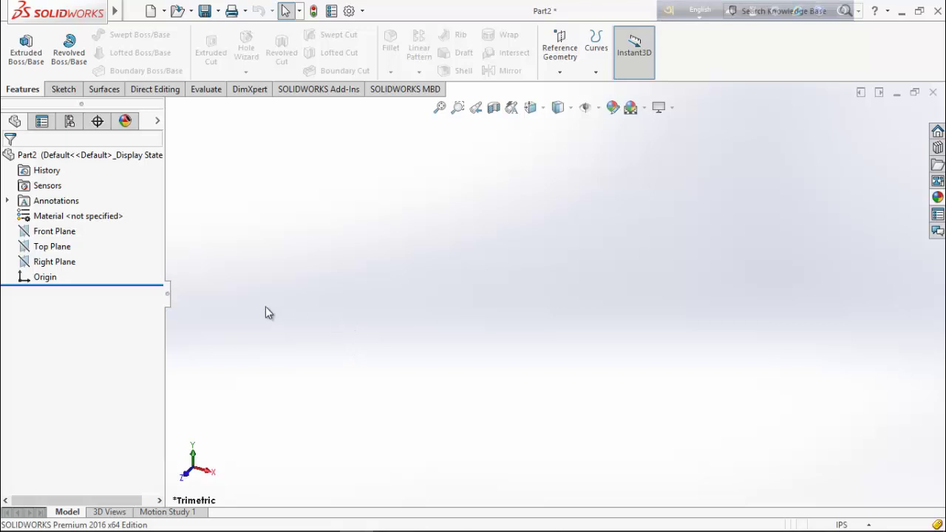
# Step: Sketch two concentric circles at the origin on the new part's Top Plane, the outer with a radius of about 3.23 in
pyautogui.rightClick(55, 246)
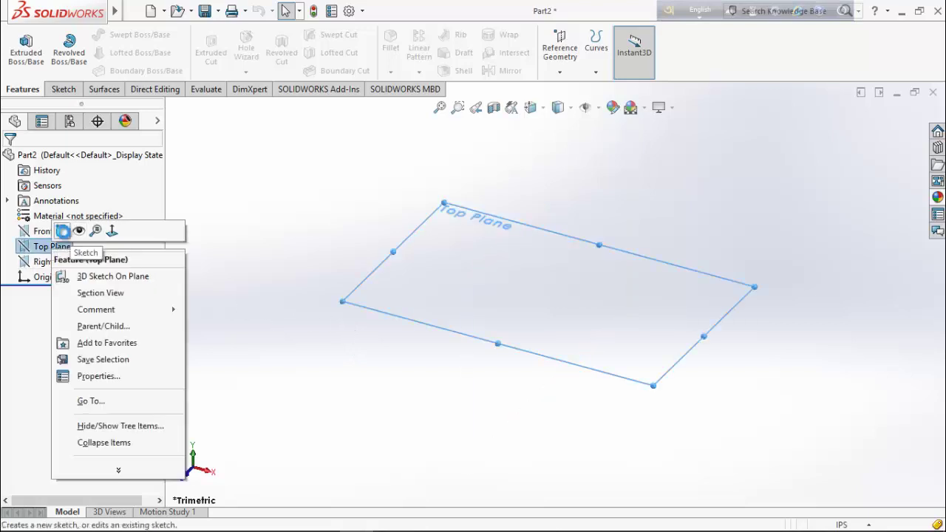
pyautogui.click(65, 232)
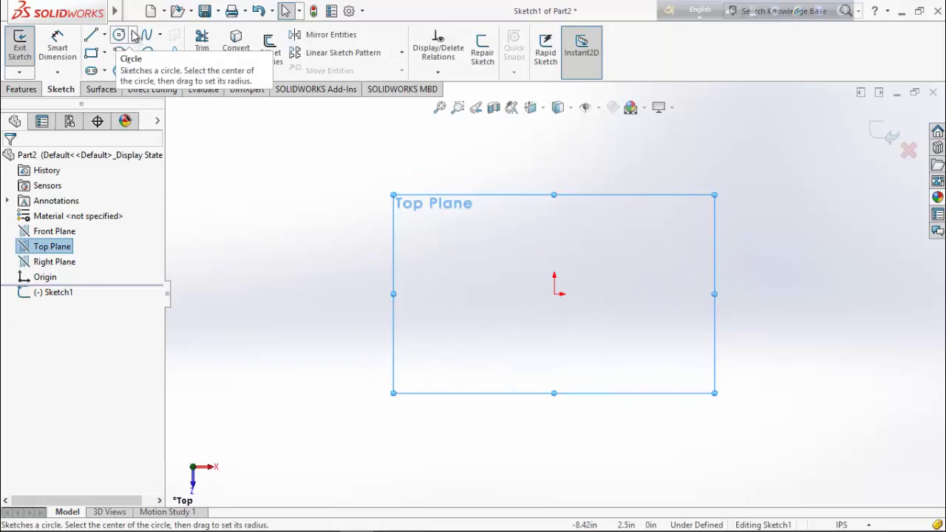
pyautogui.click(119, 35)
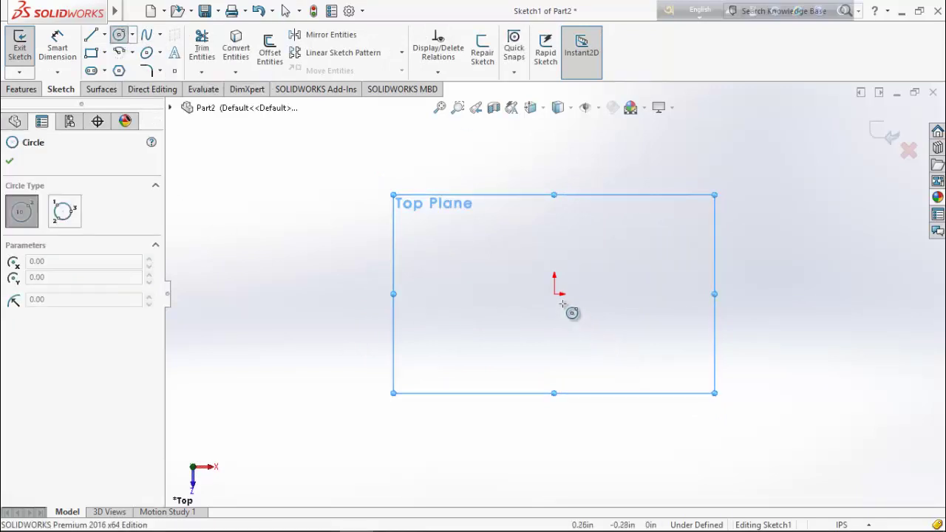
pyautogui.moveTo(563, 304); pyautogui.dragTo(412, 336)
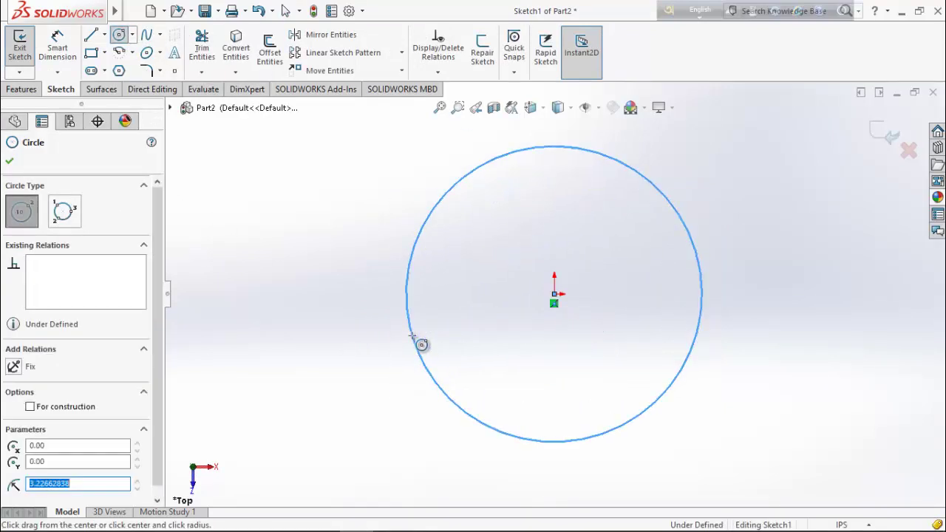
pyautogui.moveTo(555, 294); pyautogui.dragTo(535, 319)
pyautogui.press('Escape')
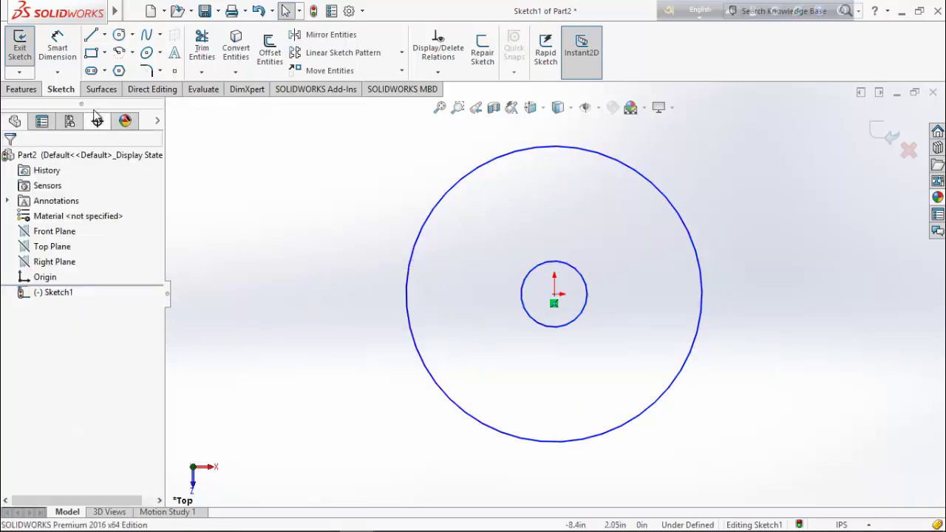
# Step: Dimension the inner circle's diameter at 0.75 in and the outer circle's diameter at 3.54 in
pyautogui.click(57, 46)
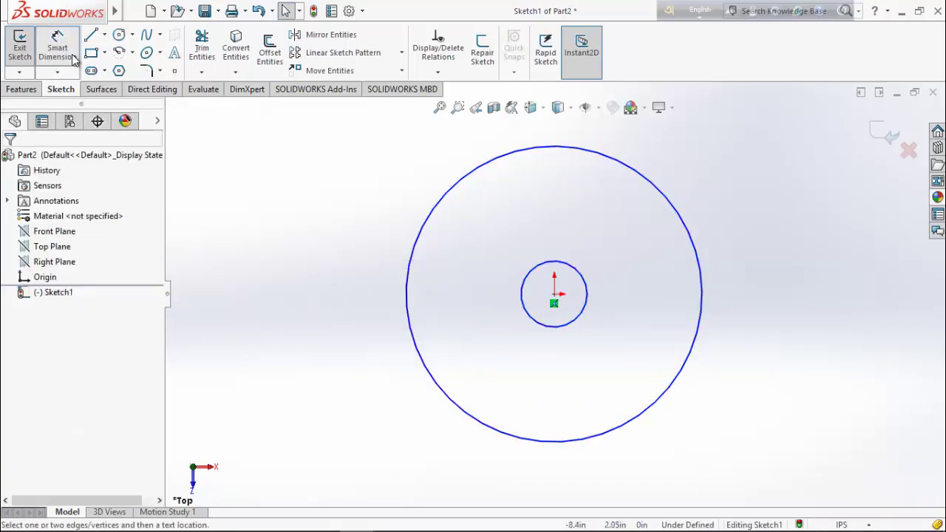
pyautogui.click(592, 296)
pyautogui.click(639, 298)
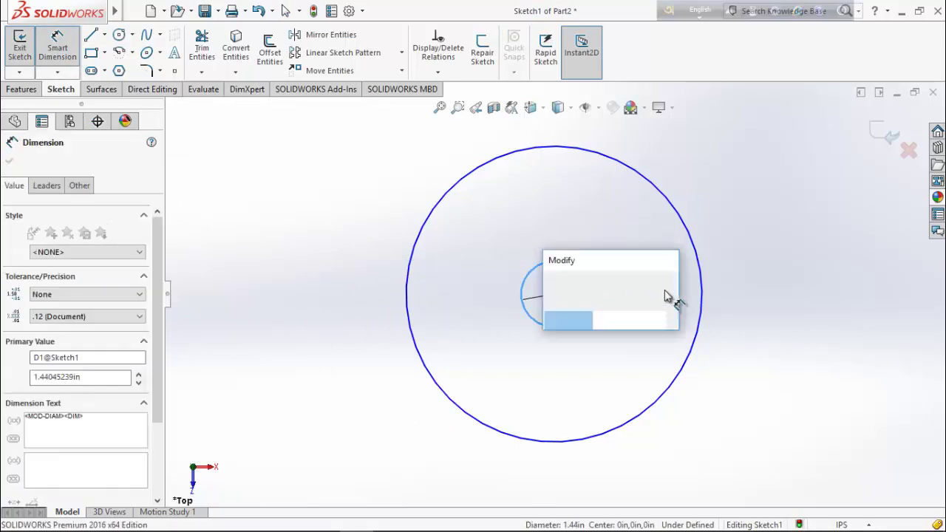
pyautogui.write('0.75')
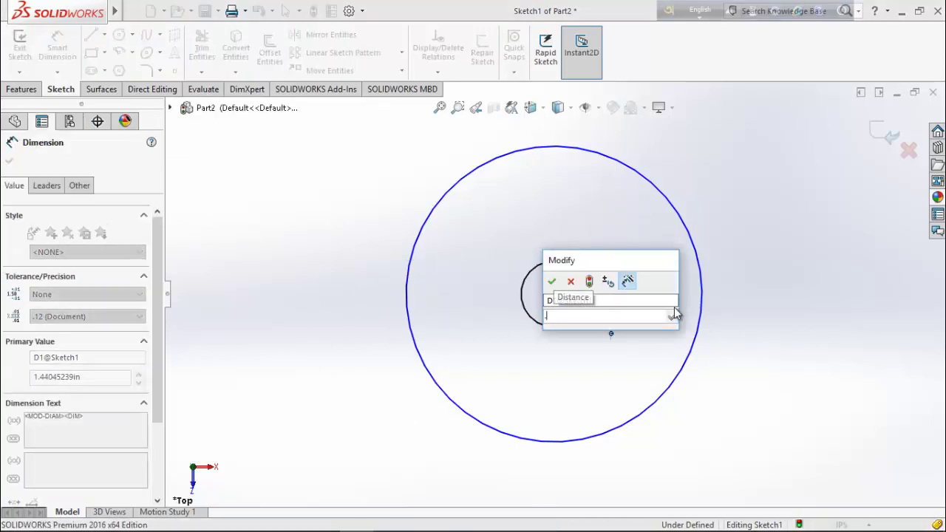
pyautogui.press('Return')
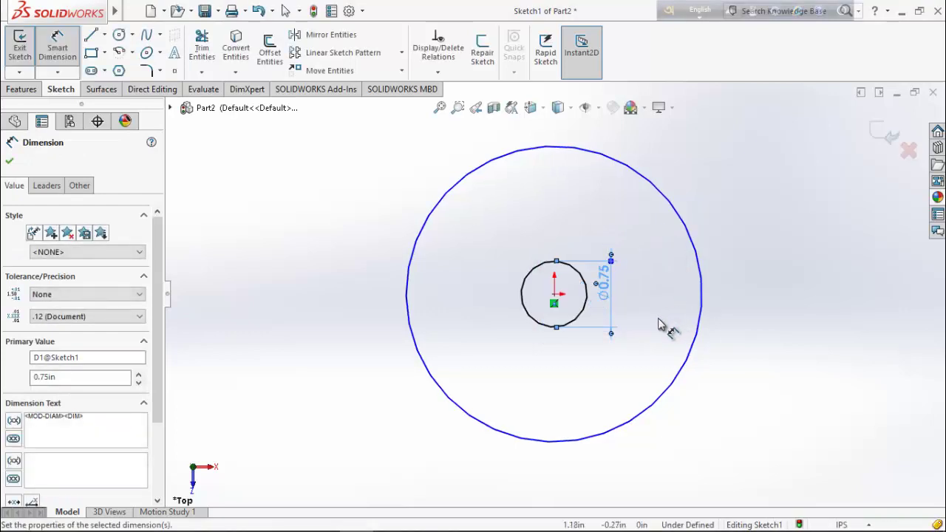
pyautogui.click(701, 290)
pyautogui.click(754, 292)
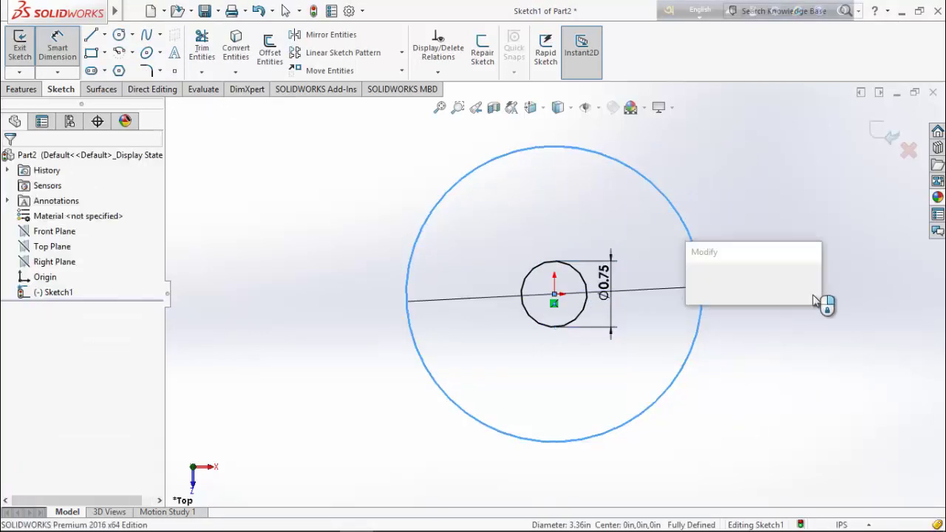
pyautogui.write('3.54')
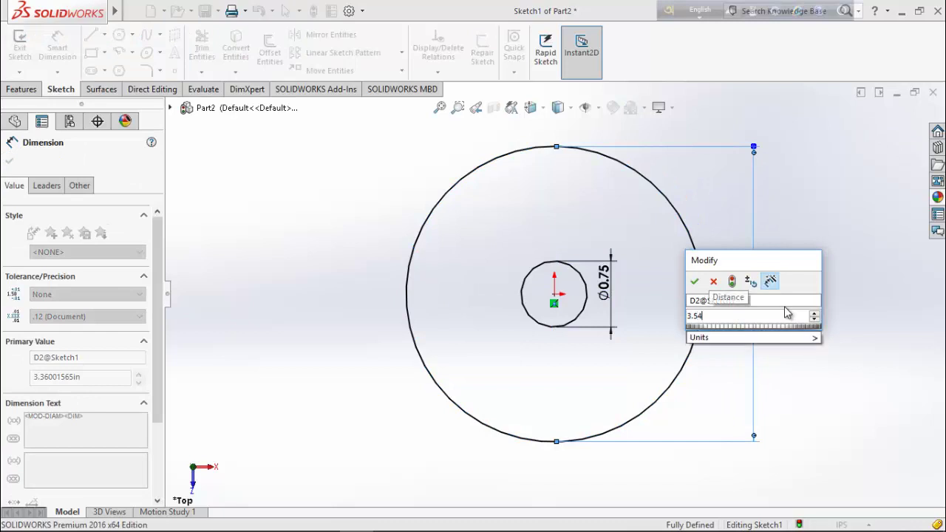
pyautogui.press('Return')
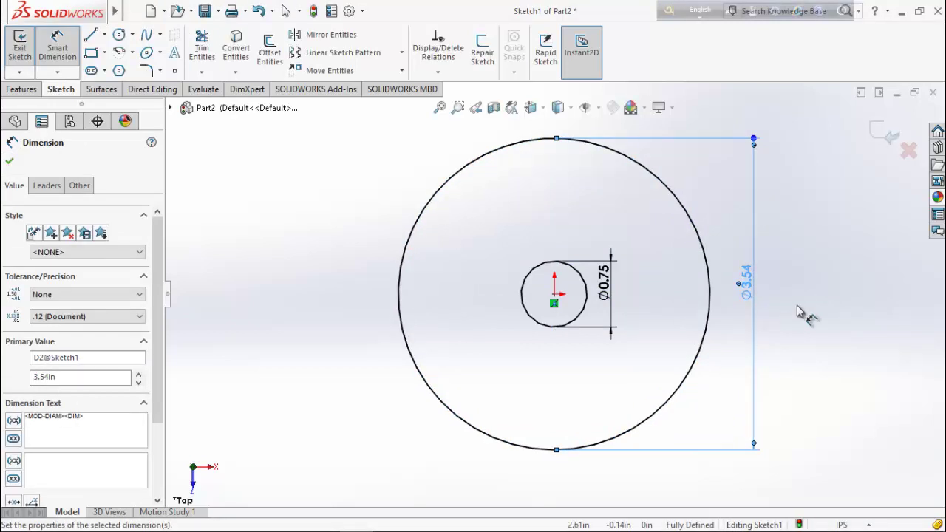
pyautogui.click(11, 161)
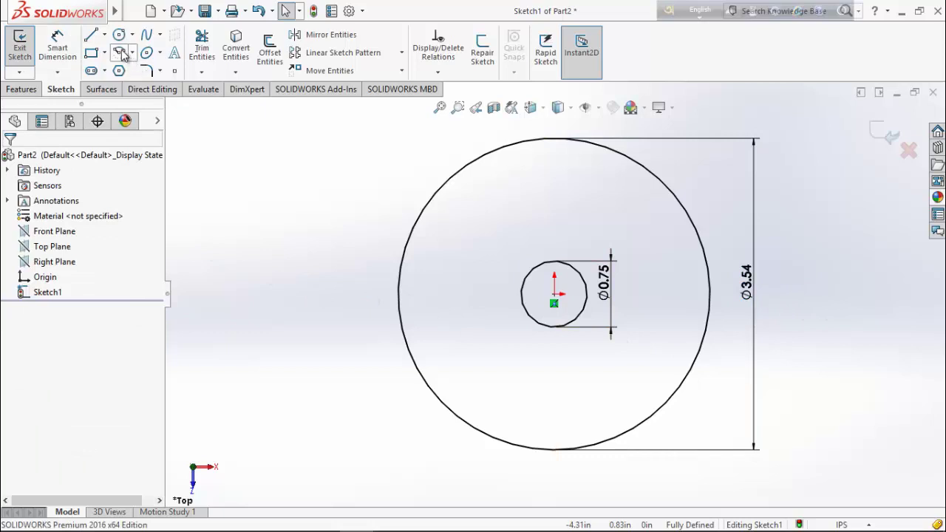
# Step: Sketch a horizontal centerline from the origin along negative X past the outer circle, about 2.5 in long
pyautogui.click(105, 35)
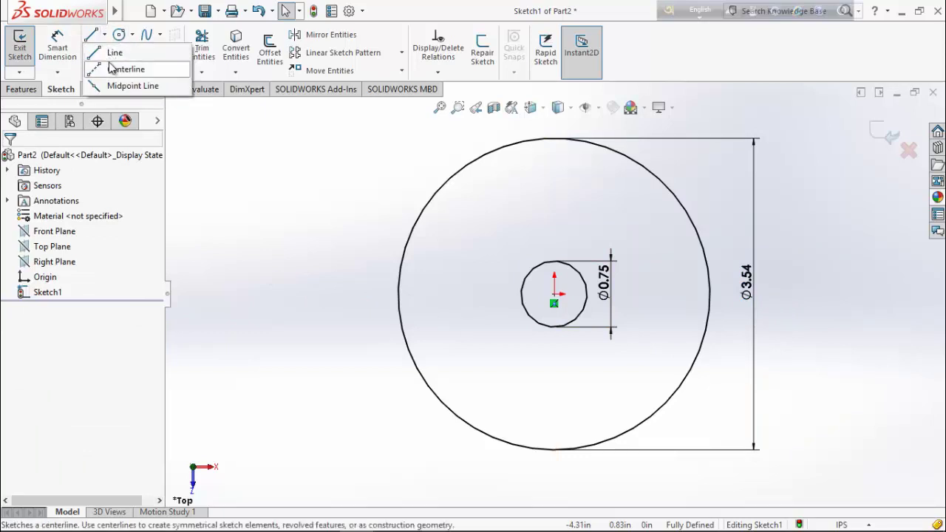
pyautogui.click(111, 68)
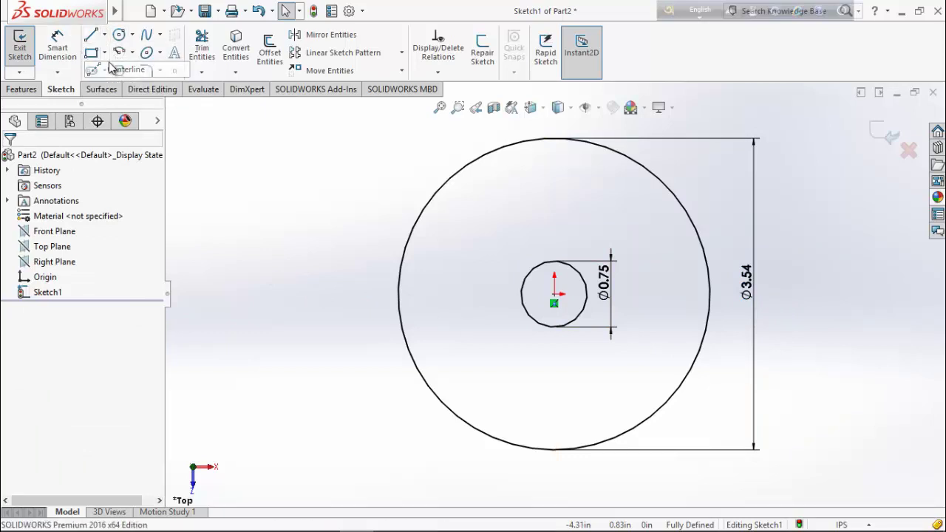
pyautogui.click(555, 294)
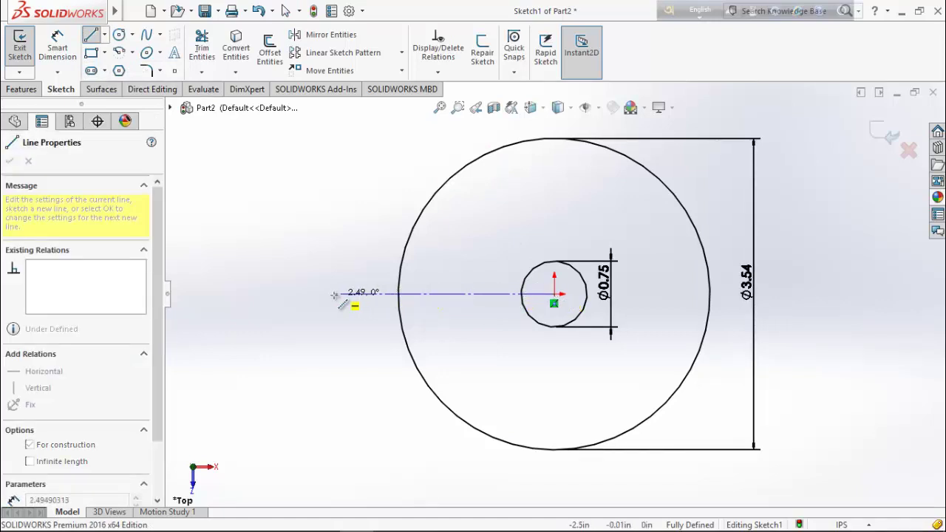
pyautogui.rightClick(302, 216)
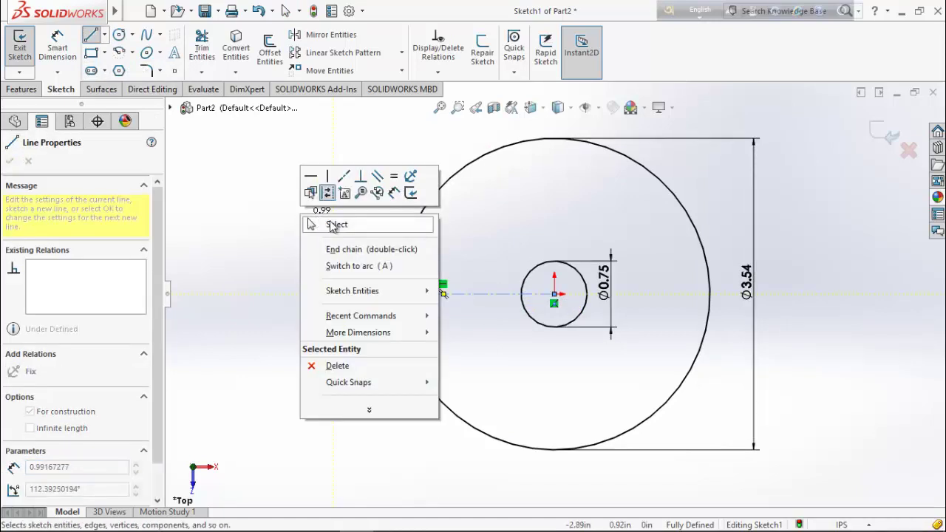
pyautogui.click(334, 225)
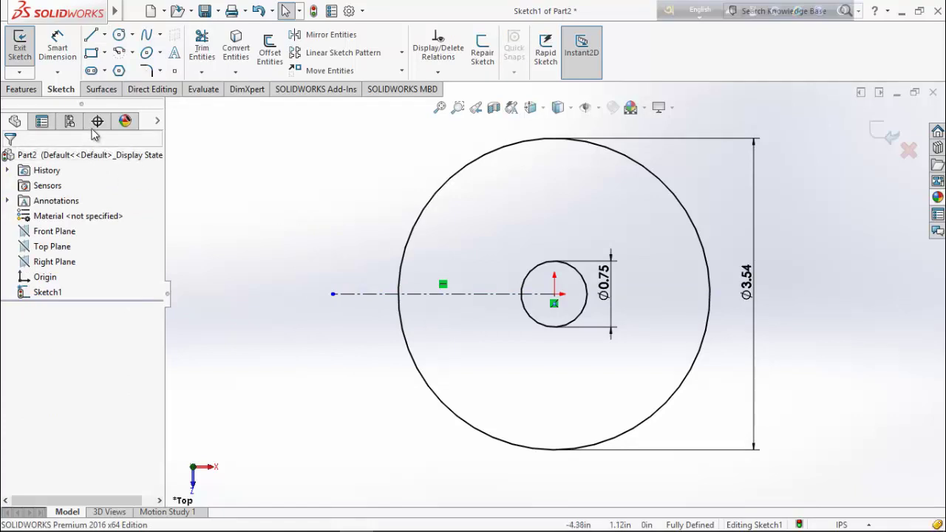
# Step: Sketch a centerpoint arc centered on the centerline's outer end, with both endpoints on the outer circle about 1.21 in apart
pyautogui.click(132, 53)
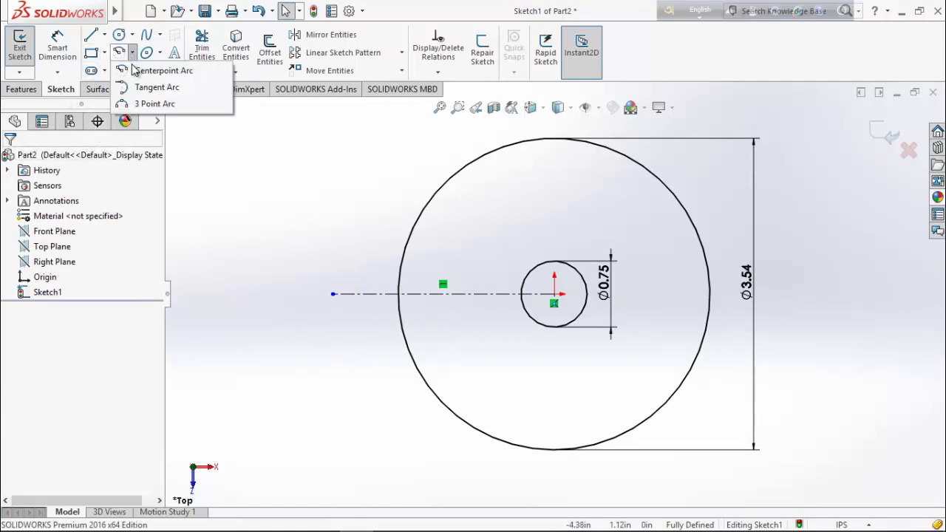
pyautogui.click(137, 70)
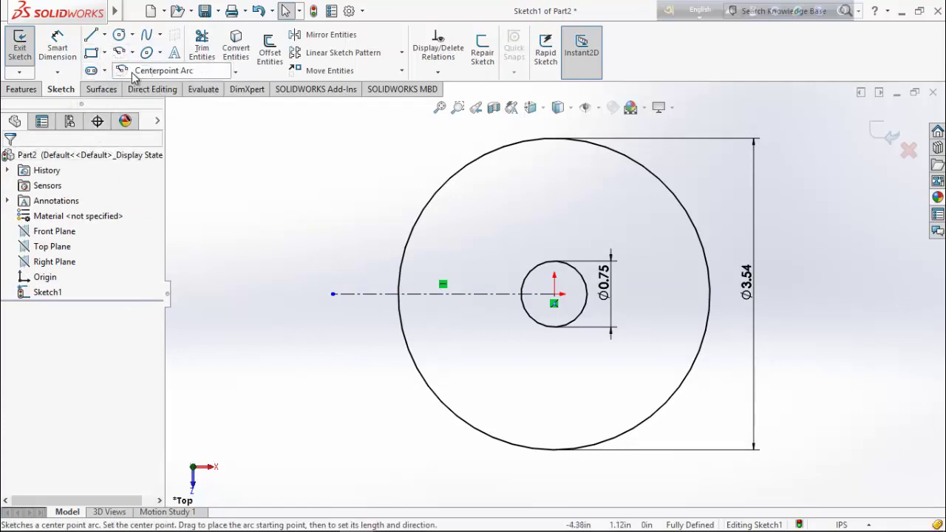
pyautogui.click(334, 294)
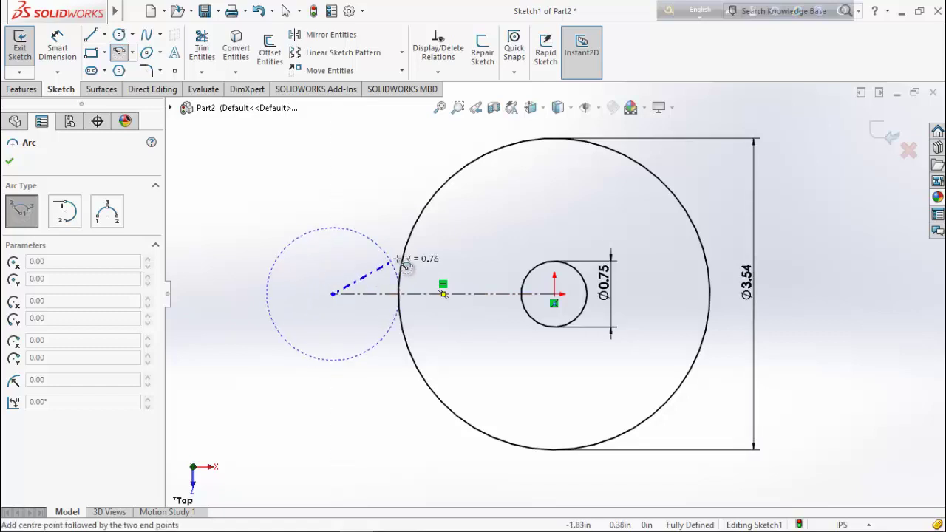
pyautogui.click(409, 345)
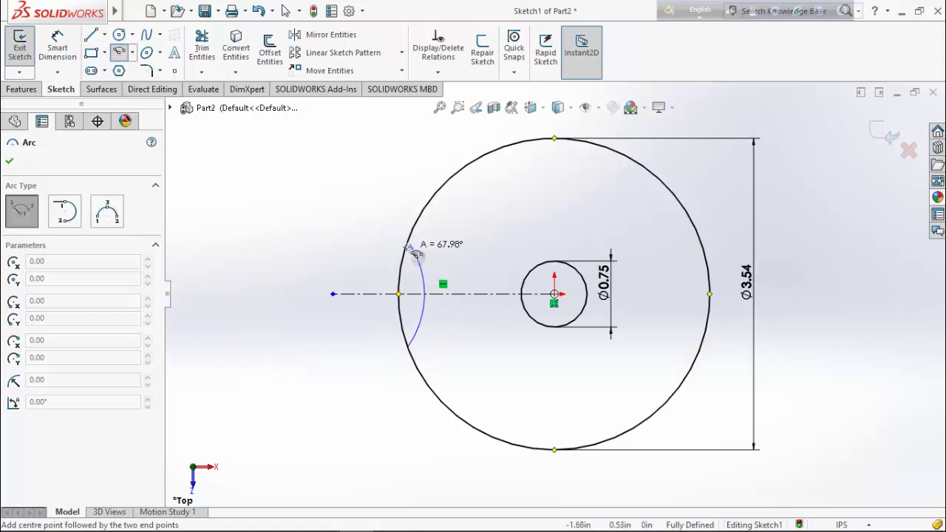
pyautogui.click(408, 241)
pyautogui.rightClick(270, 205)
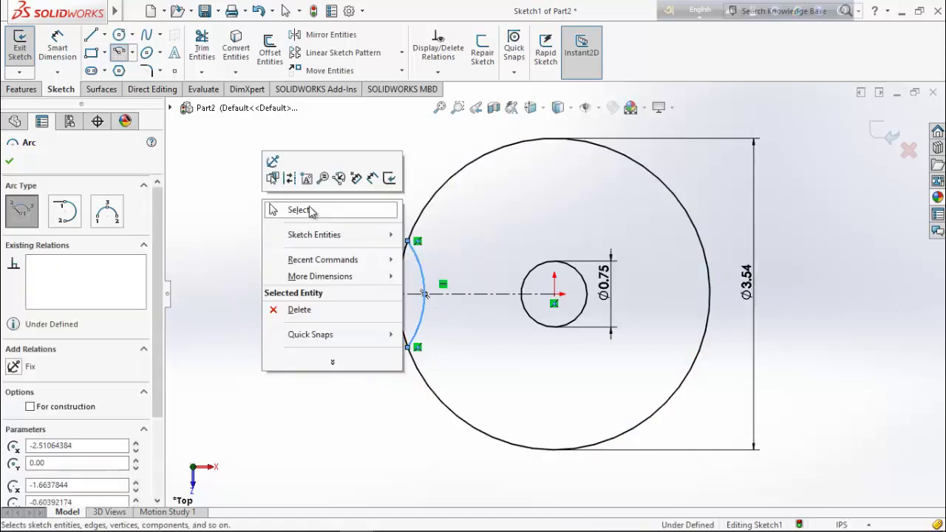
pyautogui.click(311, 211)
# Step: Dimension the vertical distance between the arc's two endpoints at 2.21 in
pyautogui.click(58, 48)
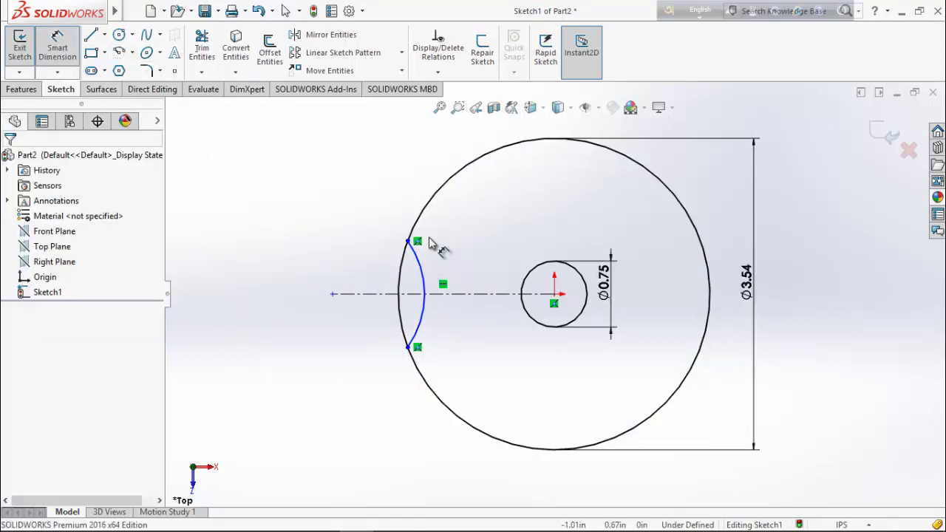
pyautogui.click(409, 243)
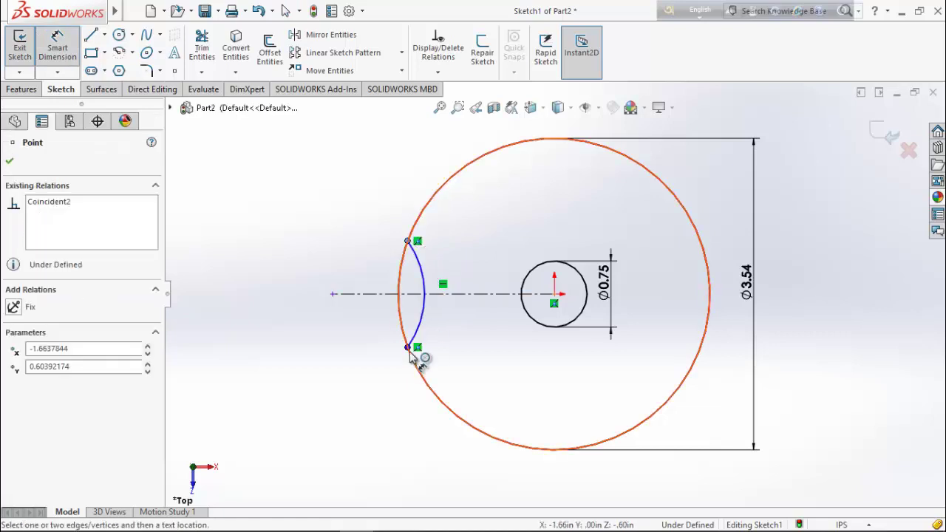
pyautogui.click(410, 346)
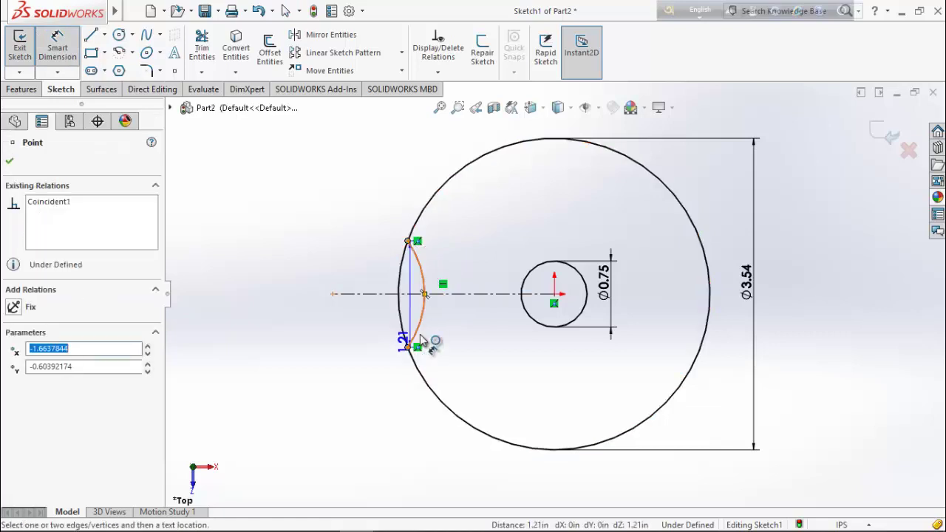
pyautogui.click(466, 292)
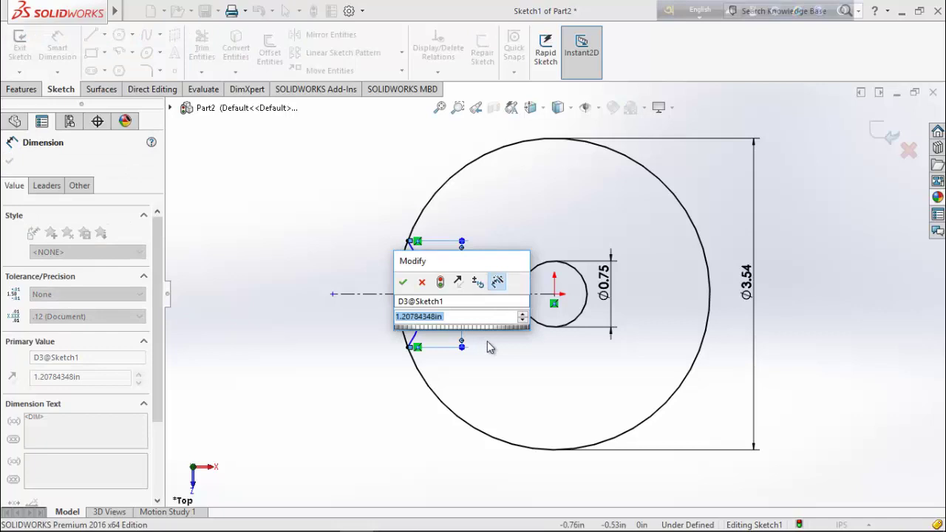
pyautogui.write('2.21')
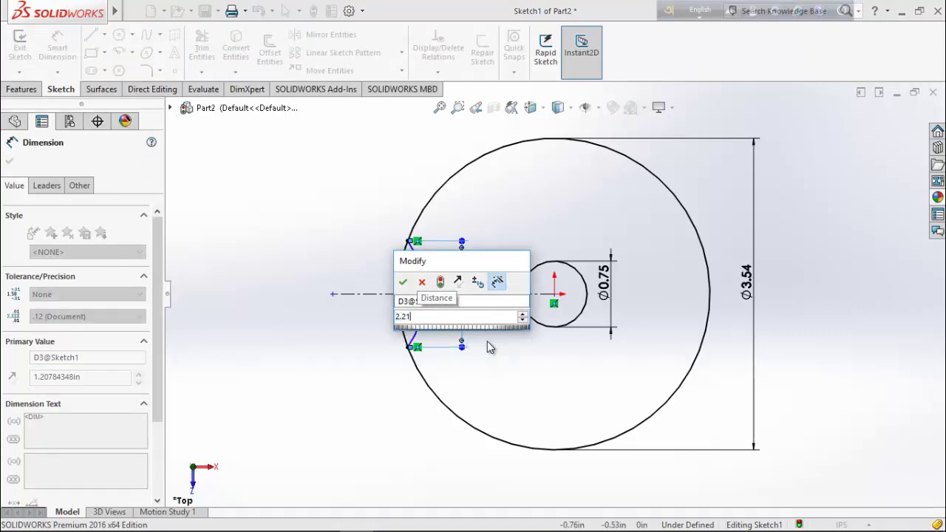
pyautogui.press('Return')
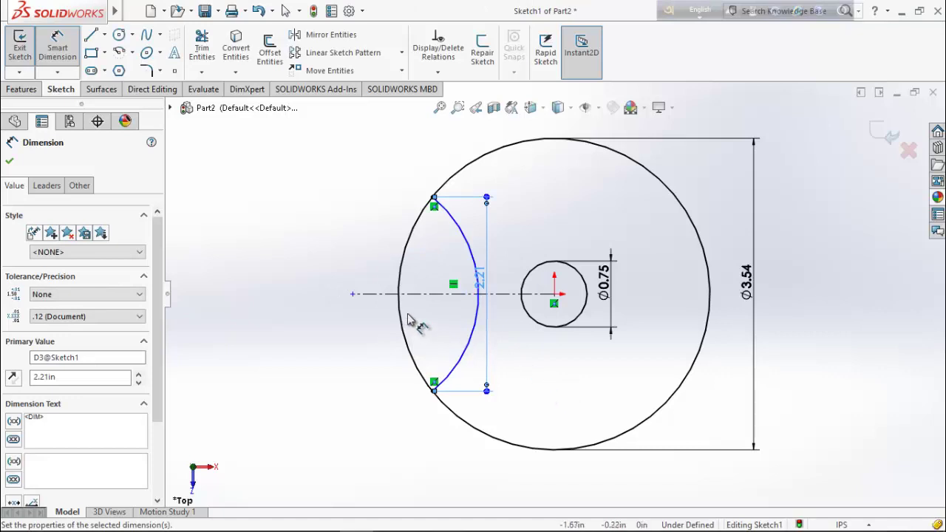
pyautogui.click(9, 162)
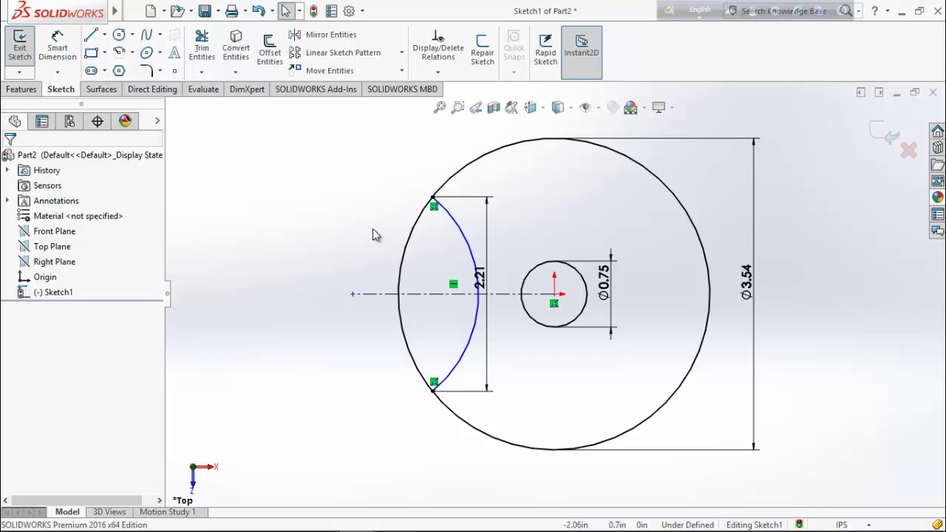
# Step: Trim away the part of the outer circle between the arc's endpoints, leaving a crescent-shaped notch in the profile
pyautogui.click(202, 52)
pyautogui.moveTo(343, 264); pyautogui.dragTo(422, 276)
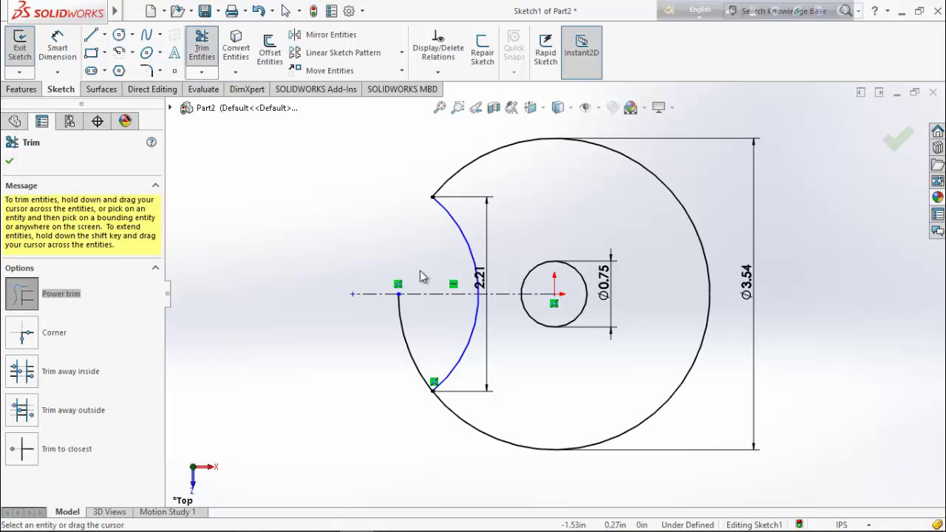
pyautogui.moveTo(392, 342); pyautogui.dragTo(380, 336)
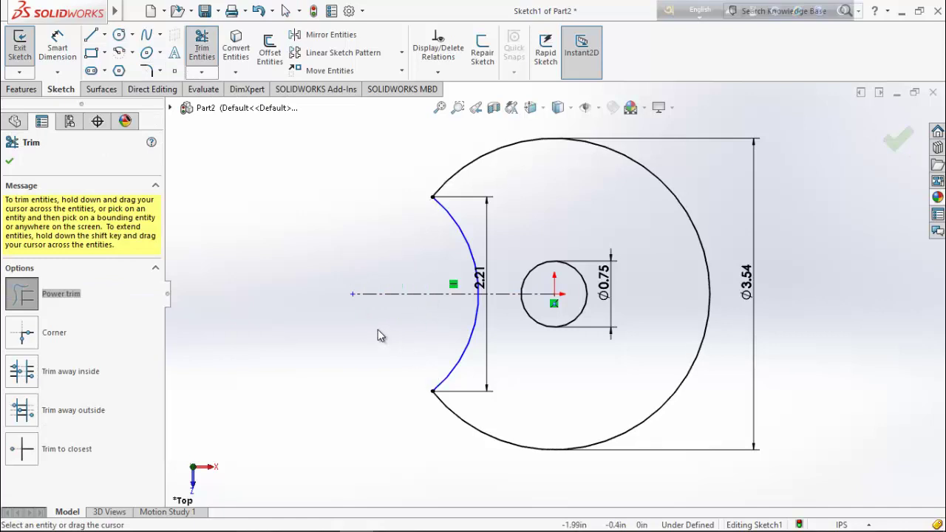
pyautogui.click(10, 160)
# Step: Extrude the notched disc profile as a blind boss 0.30 in thick
pyautogui.click(22, 89)
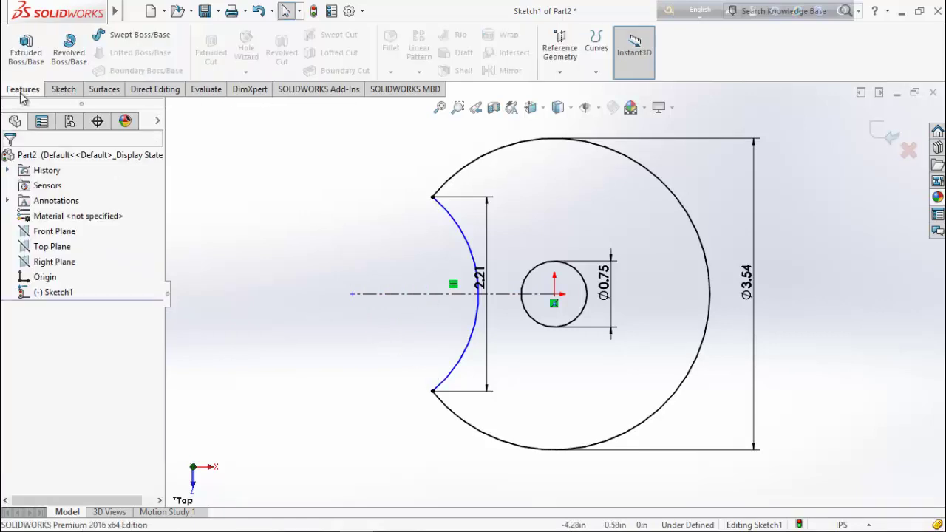
pyautogui.click(26, 50)
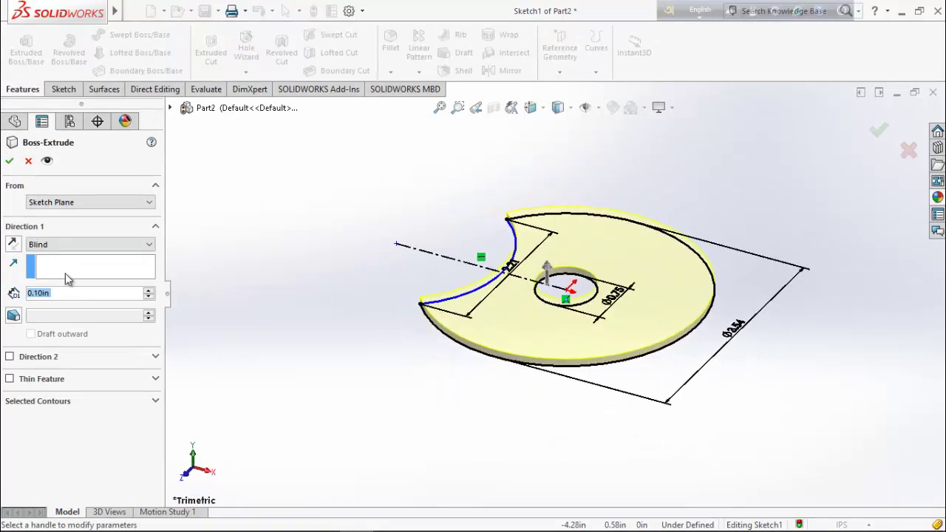
pyautogui.click(148, 290)
pyautogui.click(148, 291)
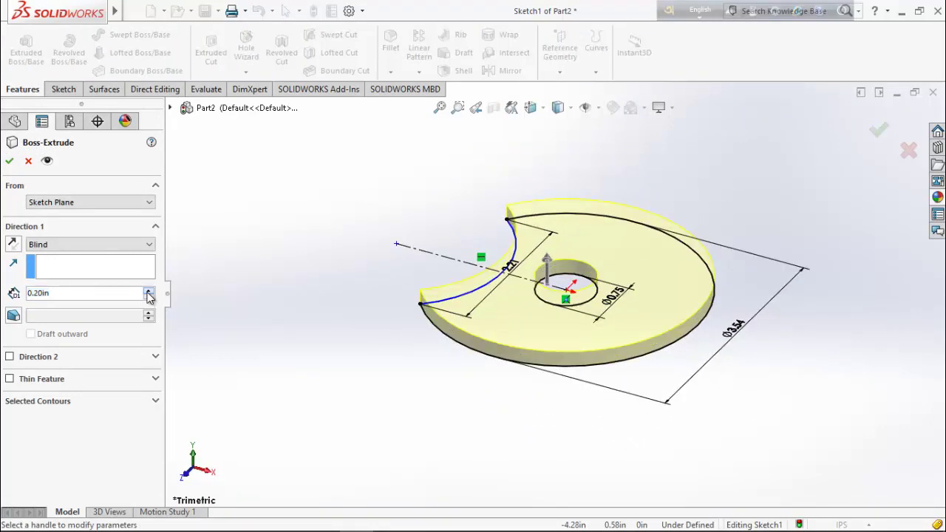
pyautogui.click(10, 161)
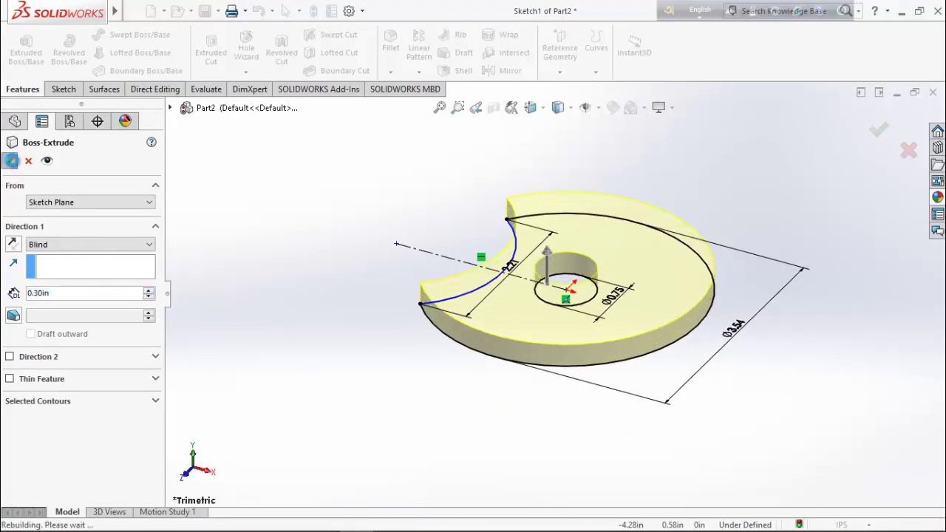
# Step: Apply the Plain White scene and color the whole notched disc part bright green from the standard swatches
pyautogui.click(631, 108)
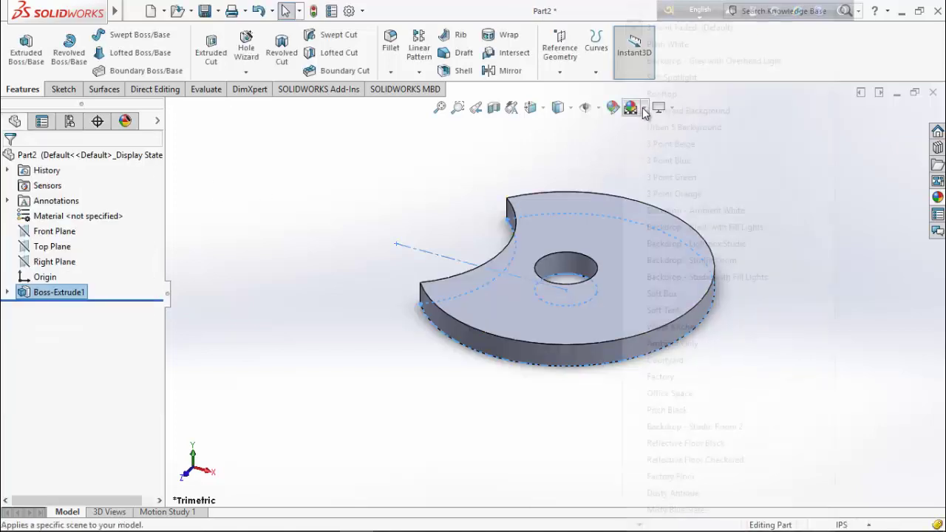
pyautogui.click(662, 42)
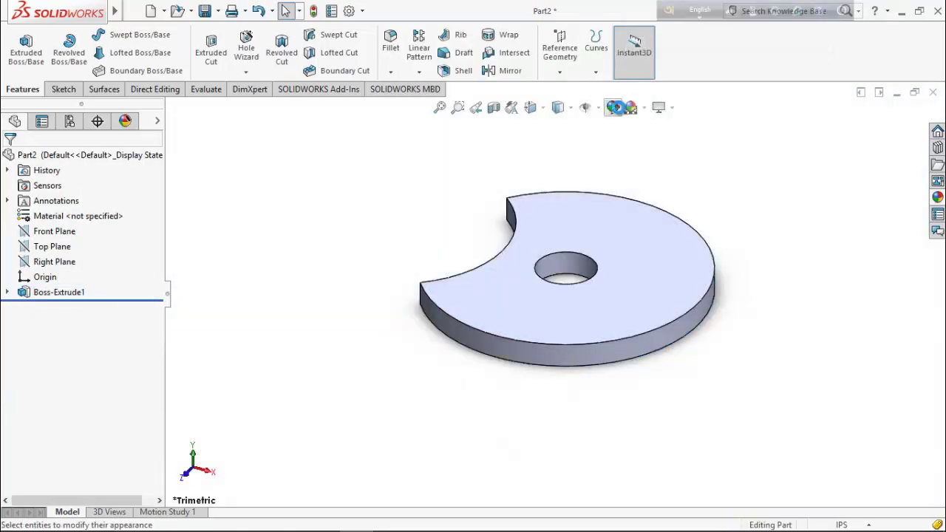
pyautogui.click(614, 107)
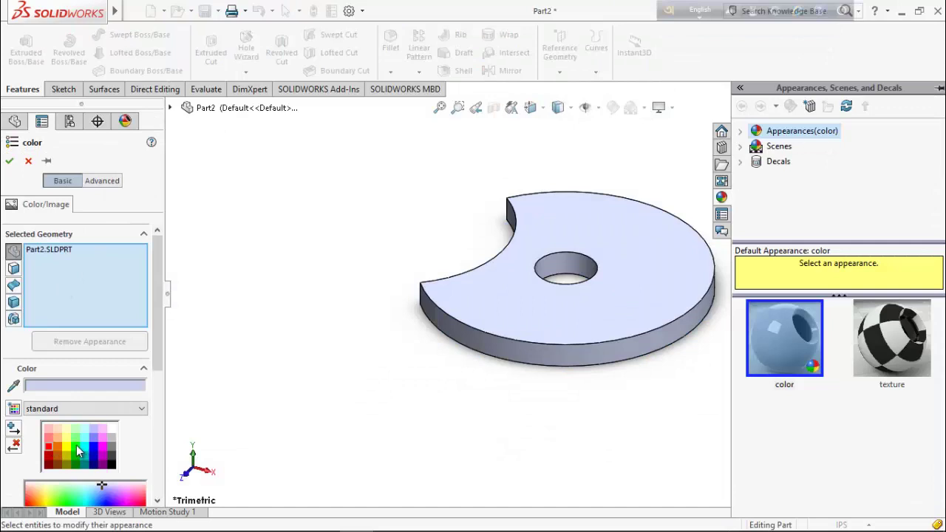
pyautogui.click(76, 447)
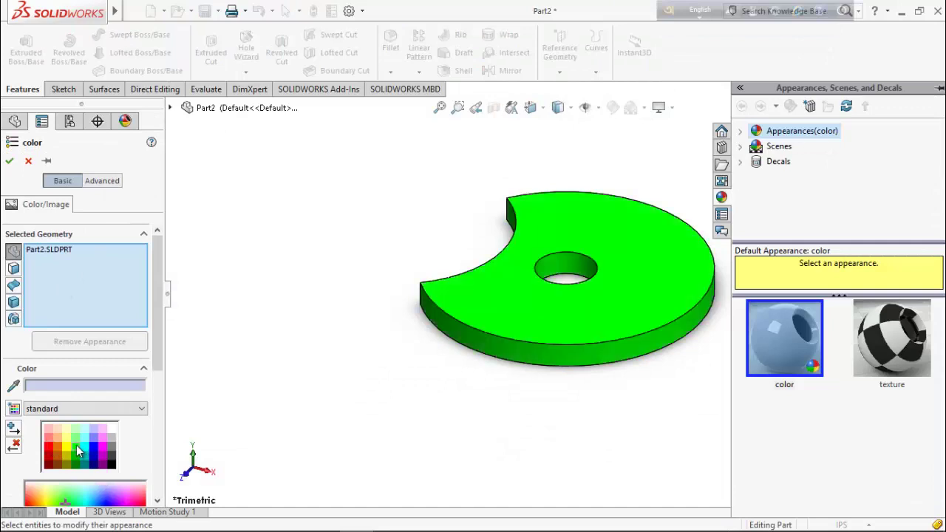
pyautogui.click(9, 162)
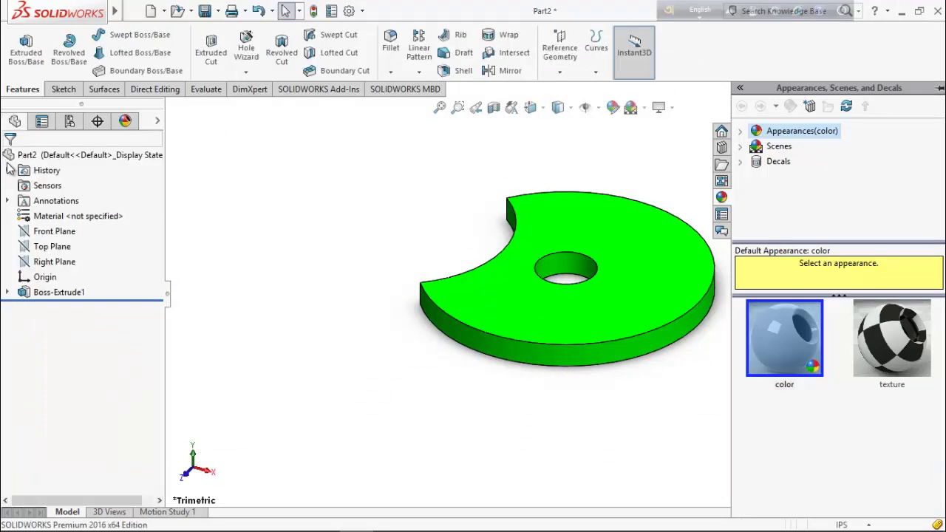
# Step: Save the part as Locking Disk in the Geneva Drive Mechanism folder
pyautogui.click(205, 11)
pyautogui.write('Locking Disk')
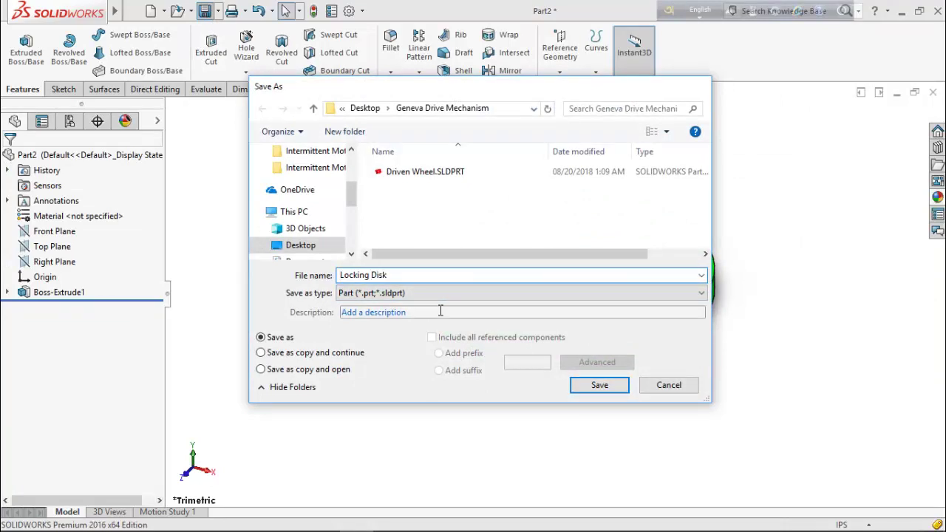
pyautogui.press('Return')
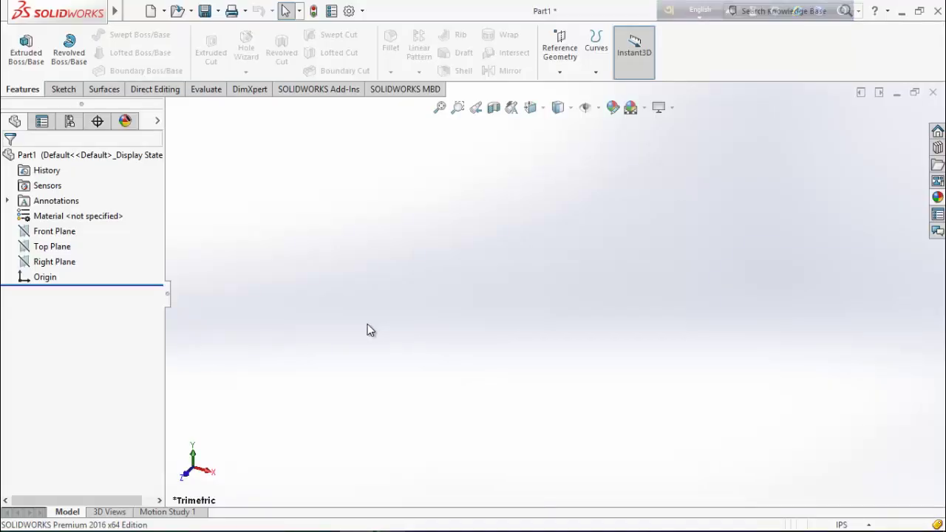
# Step: On the new part's Top Plane, sketch a horizontal straight slot leftward from the origin, about 4.31 in between centers and 2.01 in wide
pyautogui.rightClick(56, 250)
pyautogui.click(65, 229)
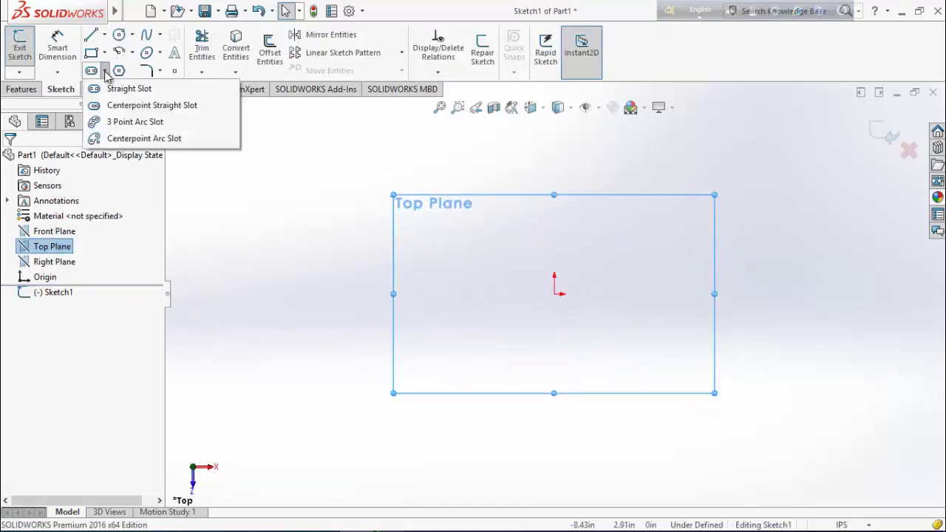
pyautogui.moveTo(98, 74)
pyautogui.click(118, 89)
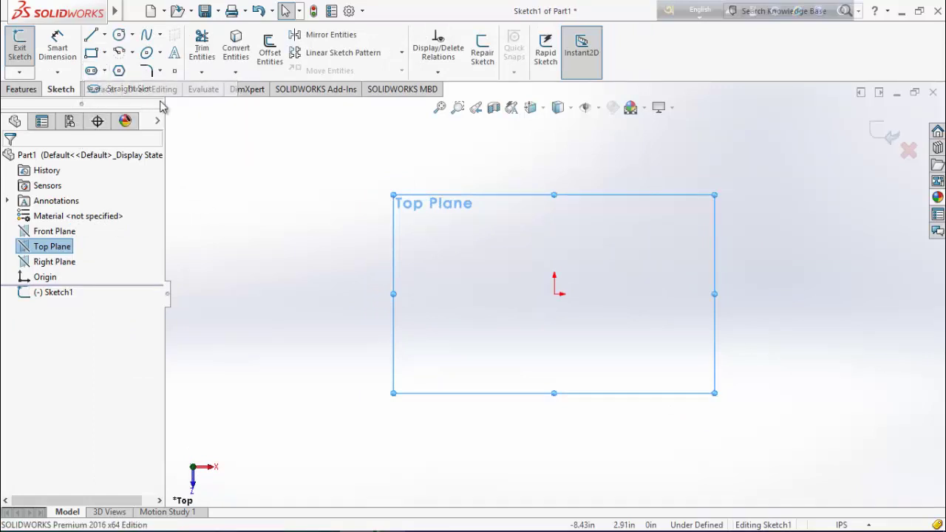
pyautogui.click(554, 294)
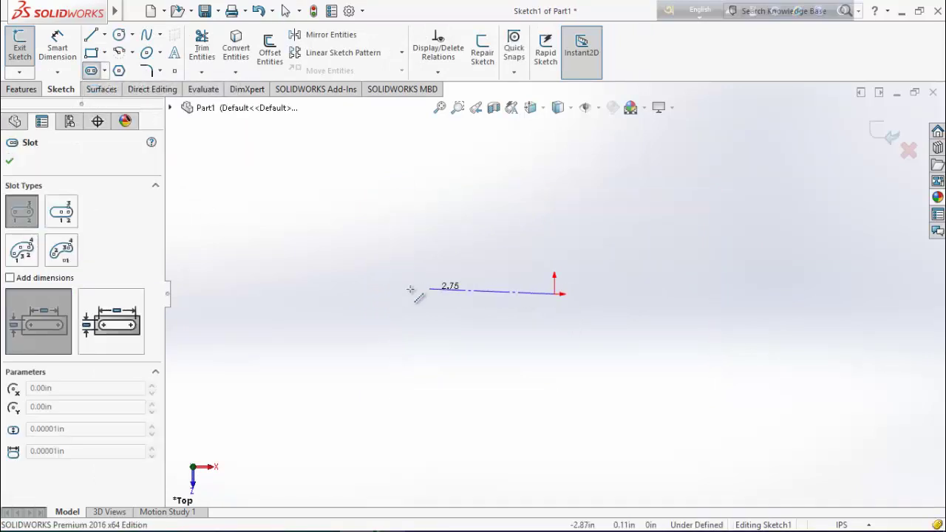
pyautogui.click(357, 294)
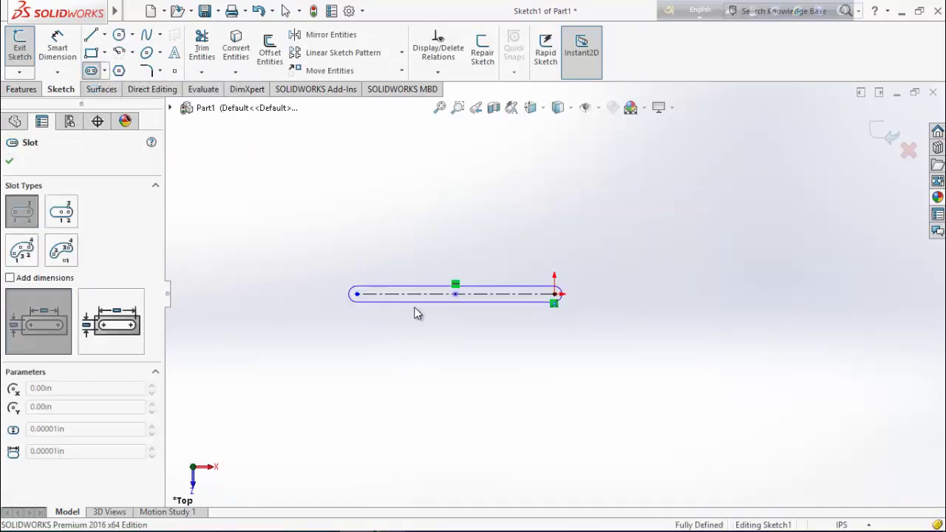
pyautogui.click(554, 340)
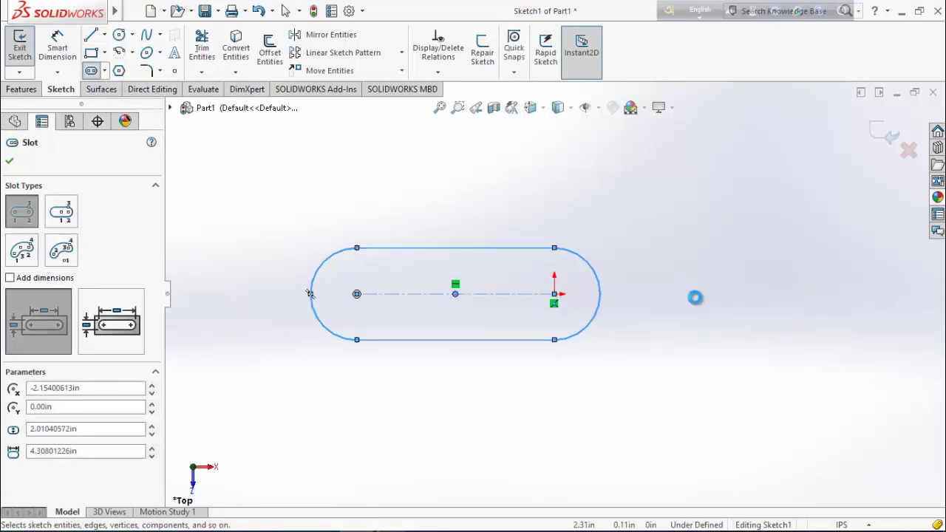
pyautogui.press('Escape')
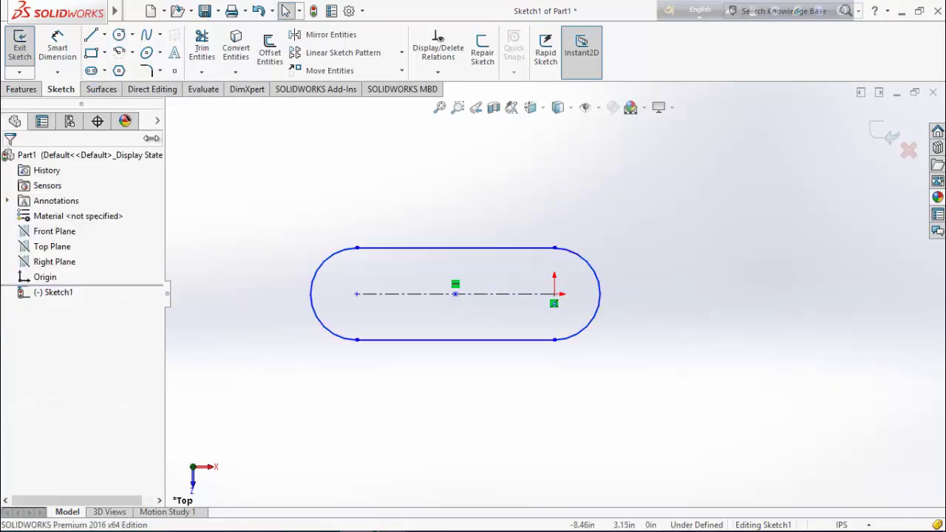
# Step: Sketch a circle of about 0.44 in radius at the slot's left arc center and a somewhat larger one at the origin
pyautogui.click(357, 294)
pyautogui.click(369, 309)
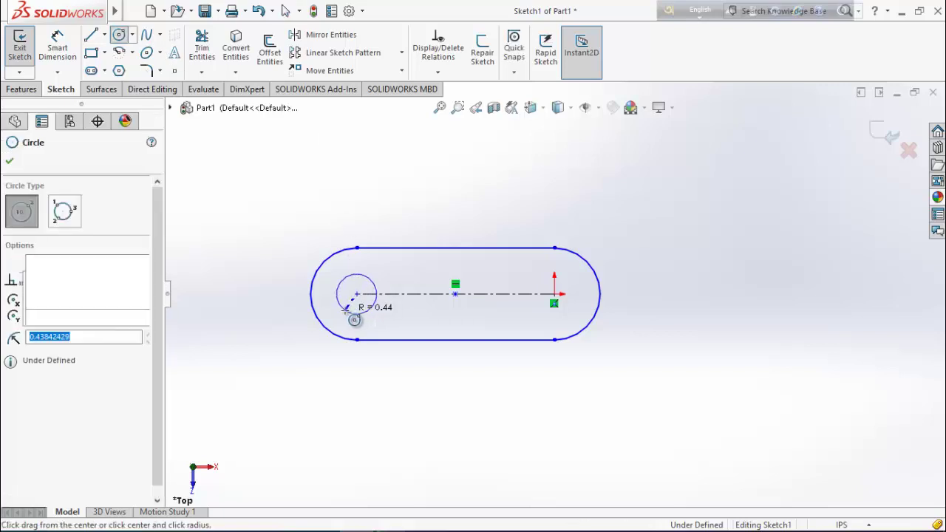
pyautogui.click(554, 294)
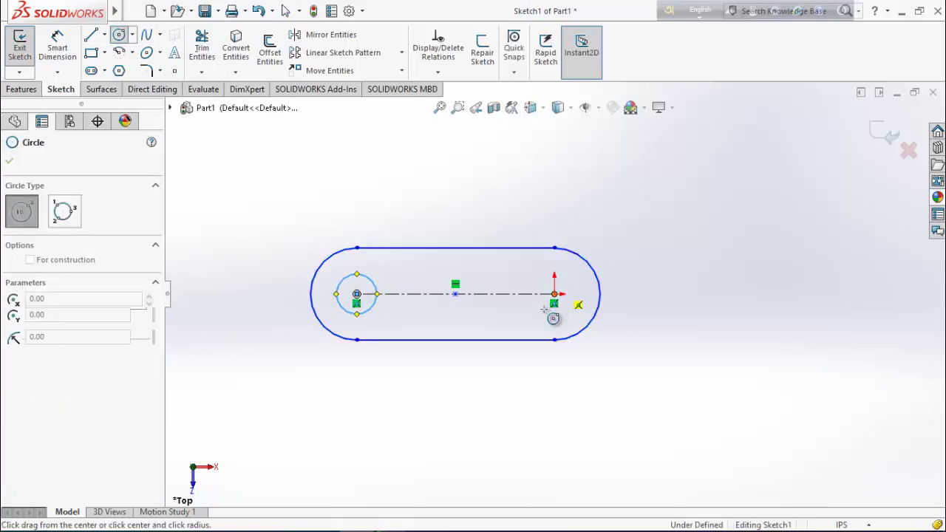
pyautogui.click(545, 319)
pyautogui.rightClick(708, 237)
pyautogui.click(744, 245)
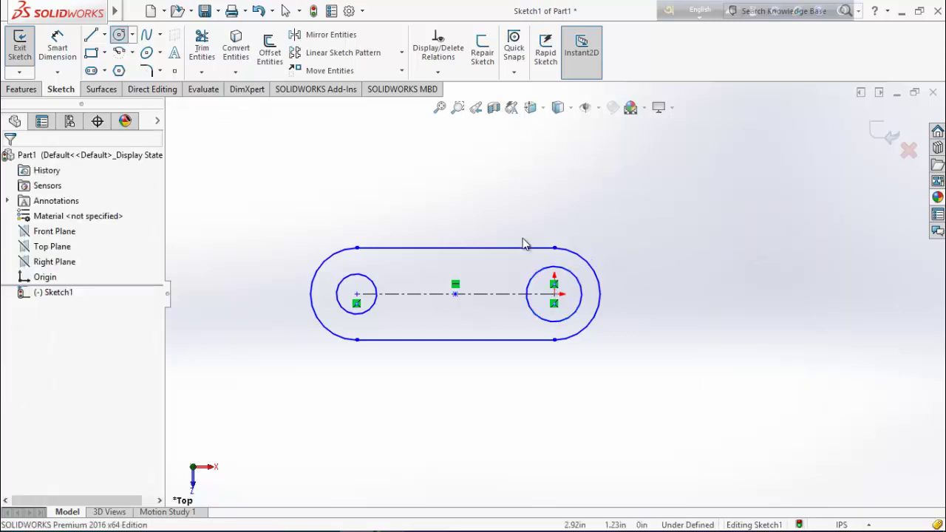
# Step: Add an Equal relation between the two circles inside the slot
pyautogui.click(376, 290)
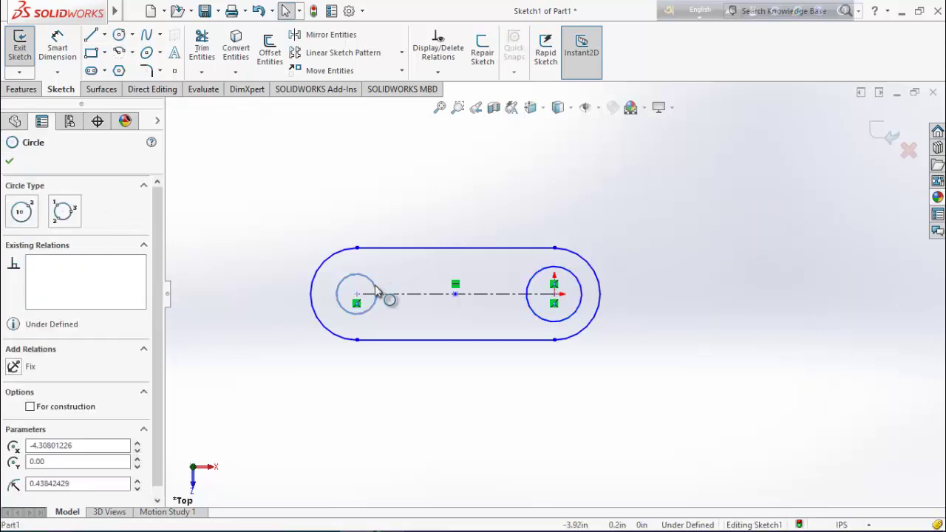
pyautogui.keyDown('ctrl'); pyautogui.click(529, 288); pyautogui.keyUp('ctrl')
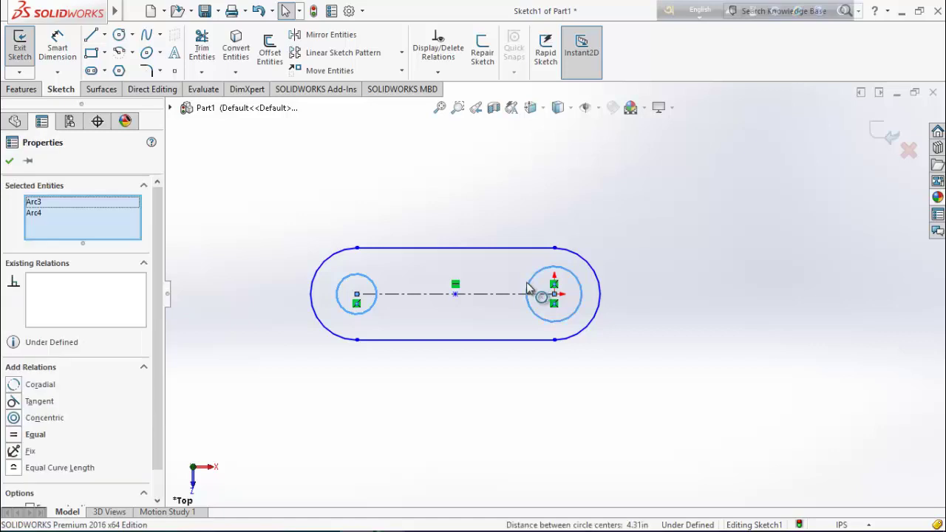
pyautogui.click(14, 435)
pyautogui.click(10, 162)
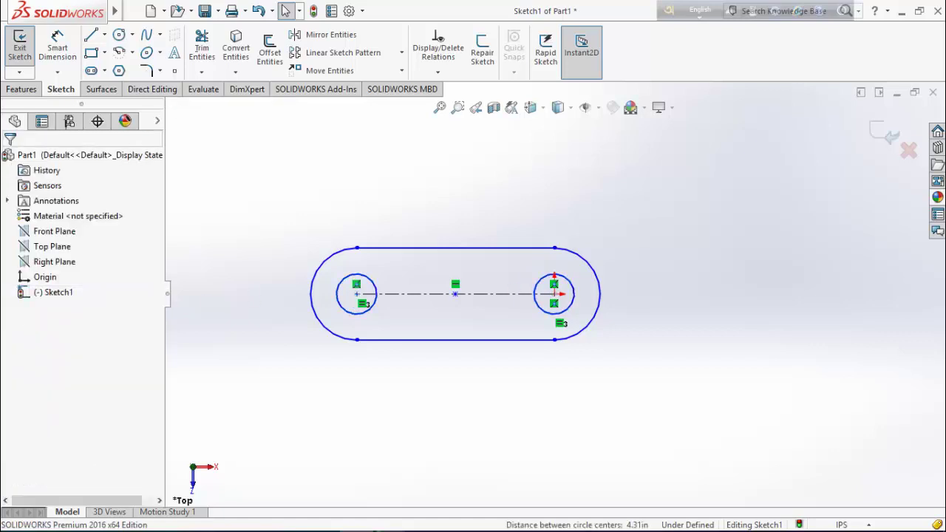
# Step: Dimension the left circle's diameter at 0.75 in
pyautogui.click(72, 59)
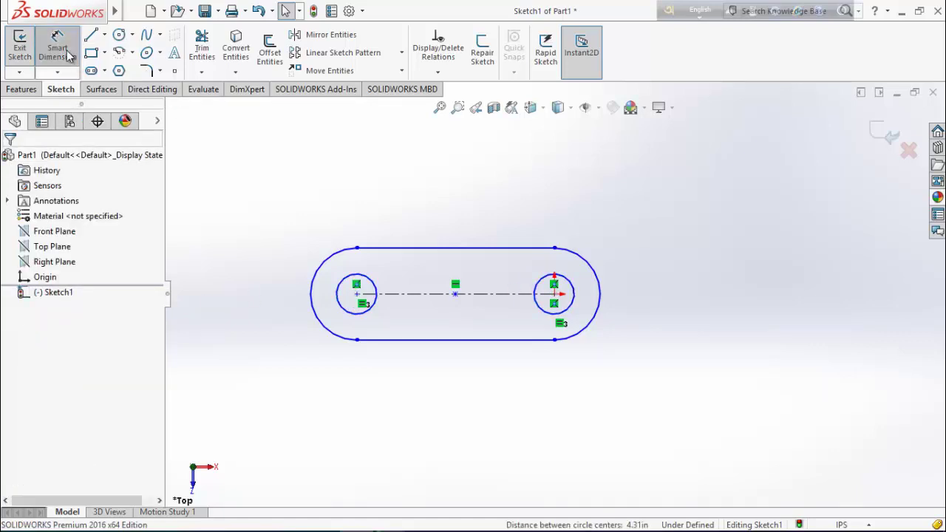
pyautogui.click(372, 284)
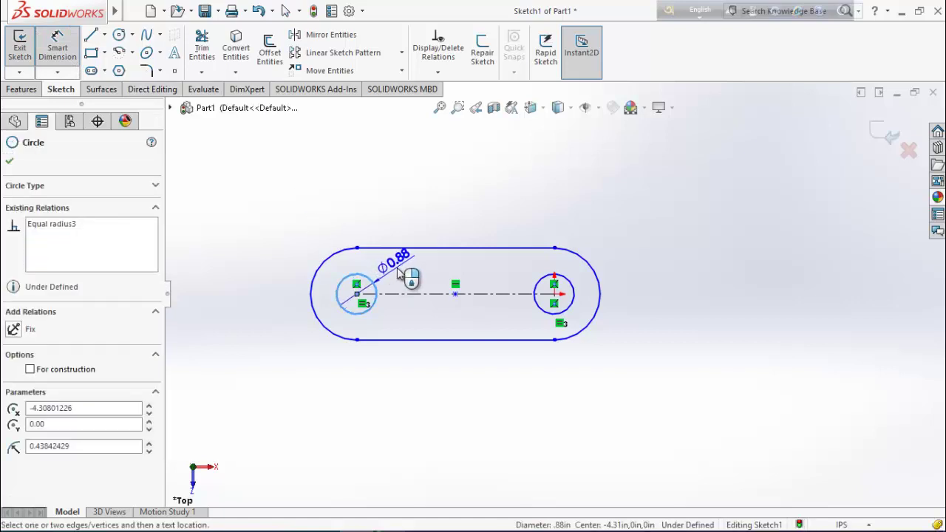
pyautogui.click(413, 275)
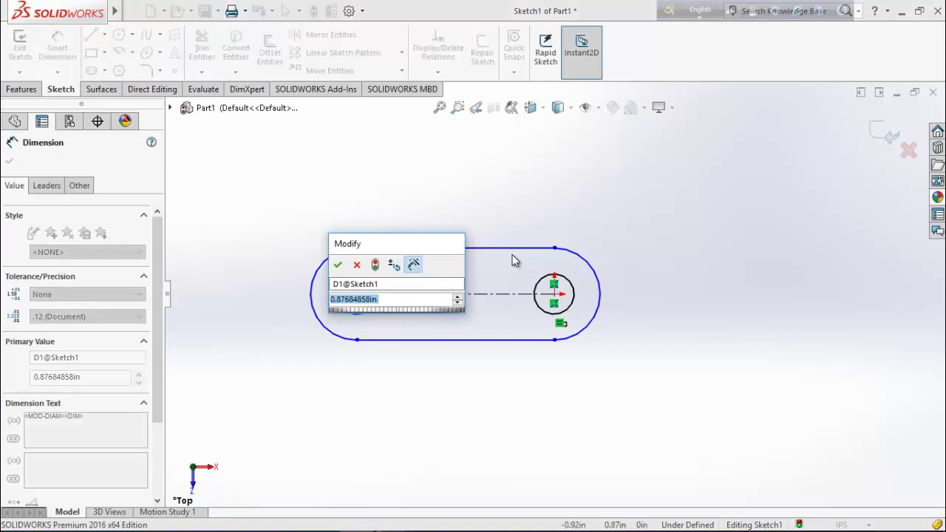
pyautogui.write('.75')
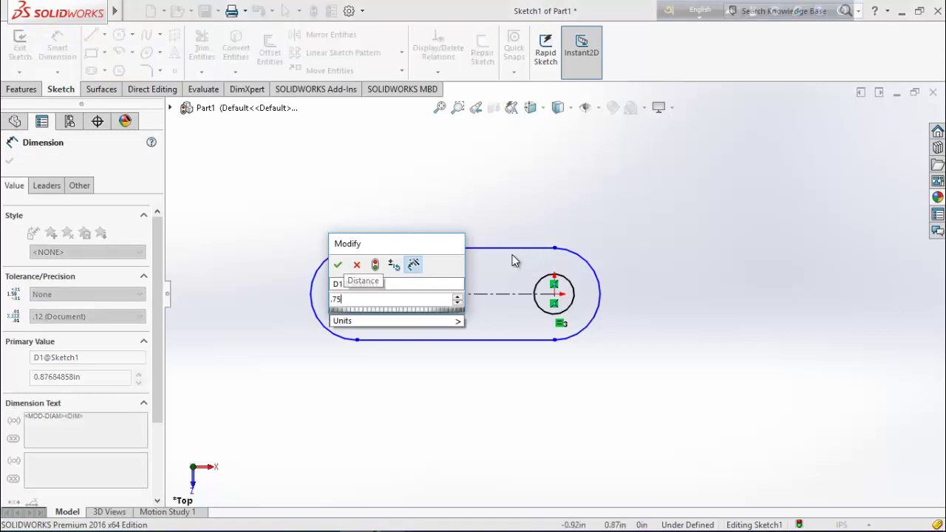
pyautogui.press('Return')
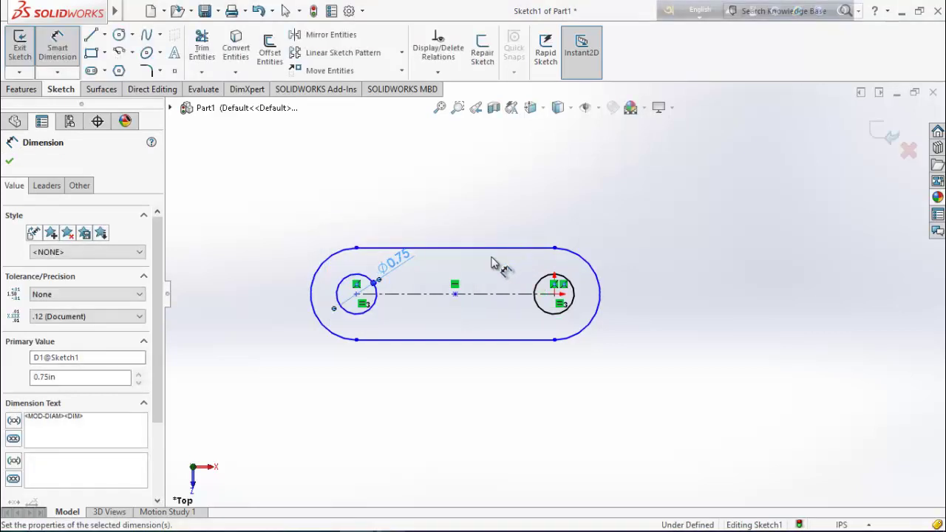
# Step: Dimension the horizontal distance between the slot's two arc centers at 4.25 in
pyautogui.scroll(-2, 375, 280)
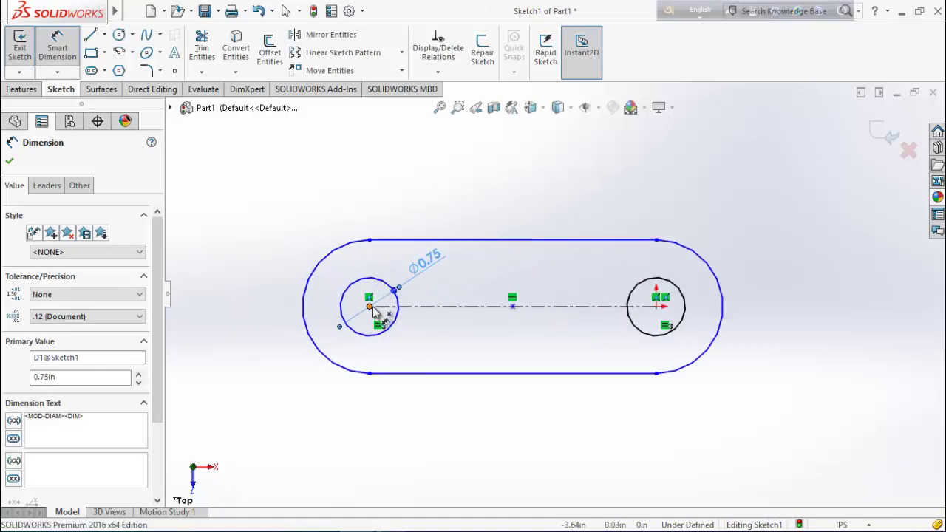
pyautogui.click(513, 306)
pyautogui.click(657, 306)
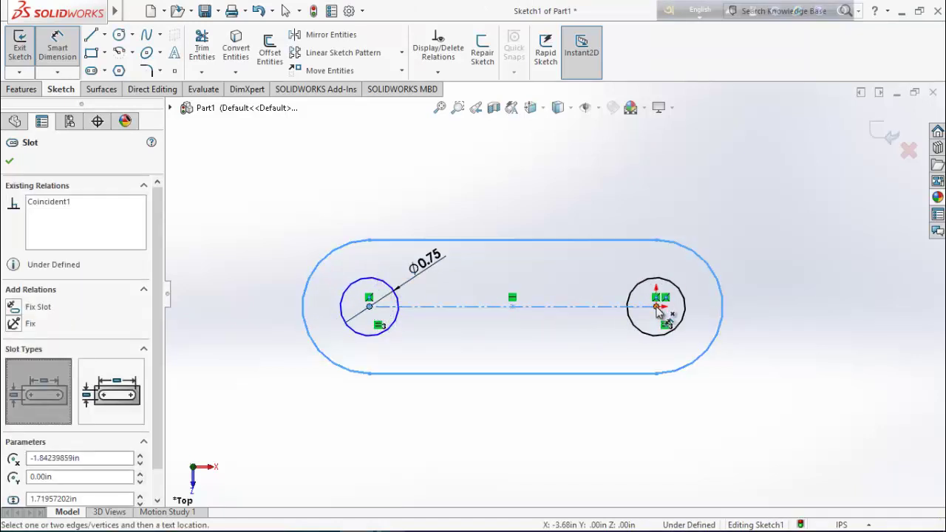
pyautogui.click(508, 412)
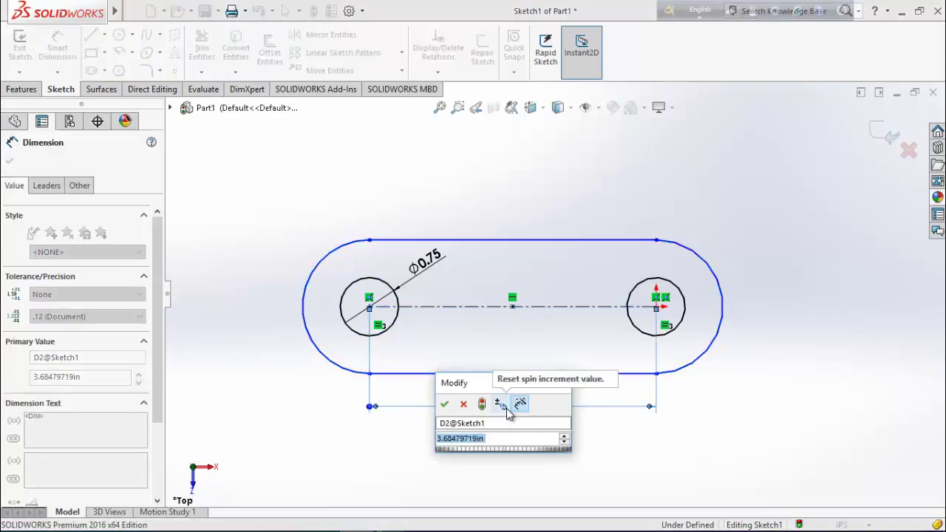
pyautogui.write('4.25')
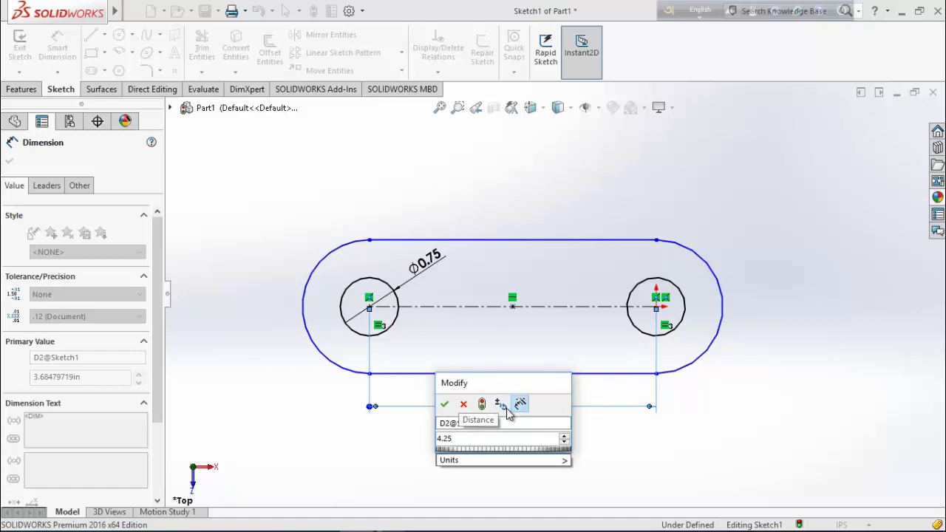
pyautogui.press('Return')
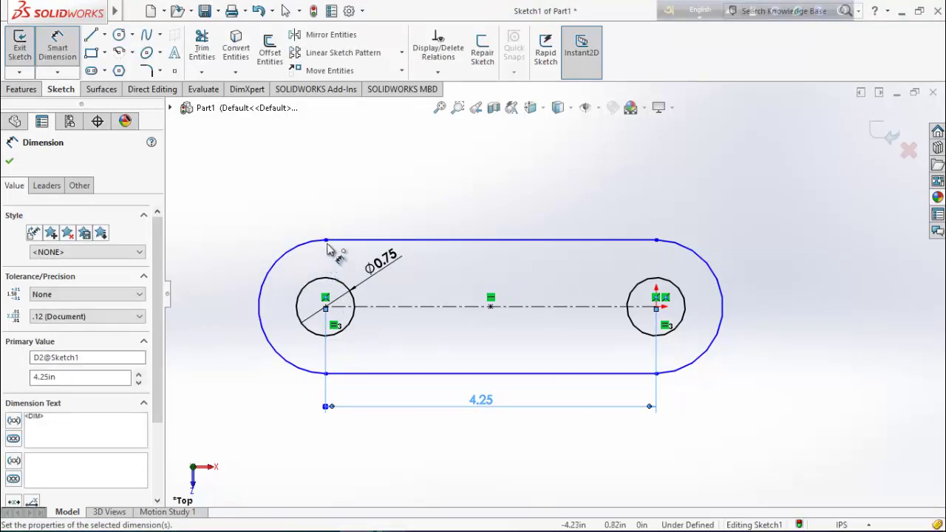
# Step: Dimension the slot's overall width between its two straight edges at 6.00 in
pyautogui.click(327, 243)
pyautogui.click(326, 374)
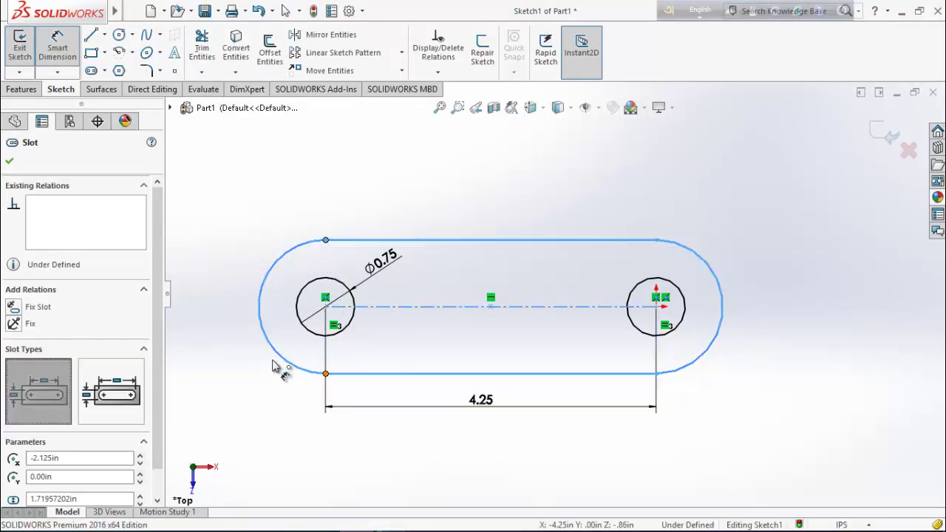
pyautogui.click(240, 325)
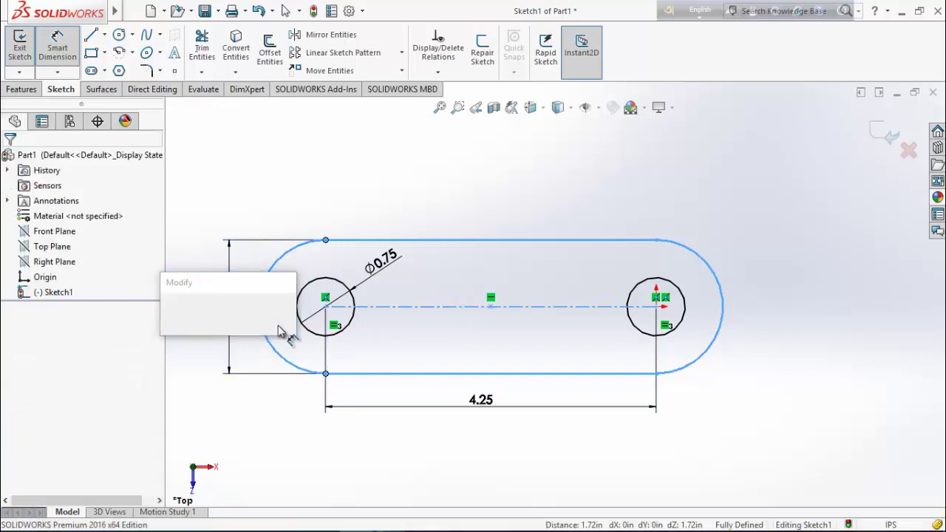
pyautogui.write('6')
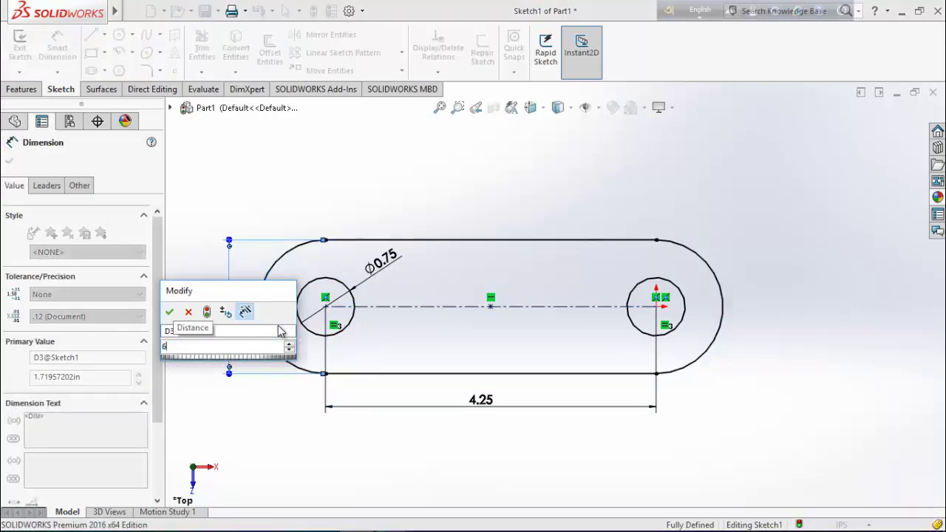
pyautogui.press('Return')
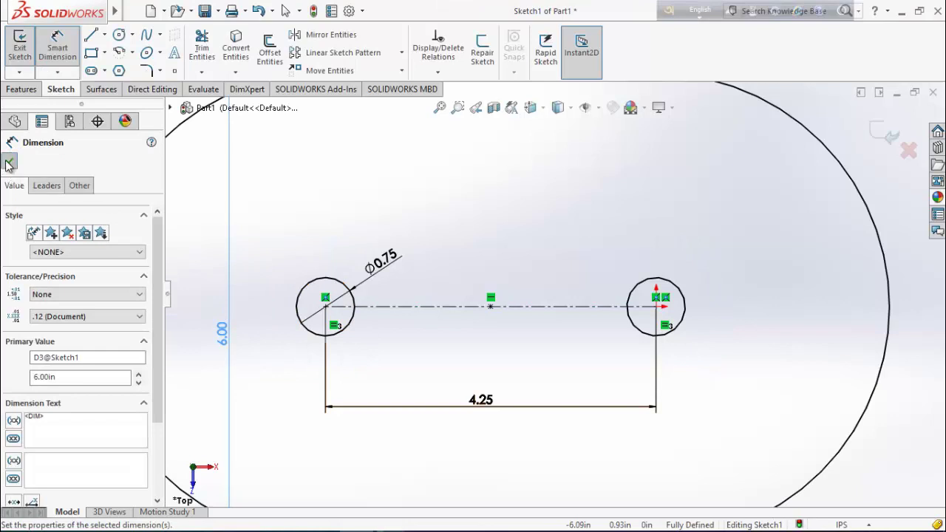
pyautogui.click(9, 163)
# Step: Extrude the slot-shaped sketch with its two holes as a blind boss 0.30 in thick
pyautogui.click(22, 92)
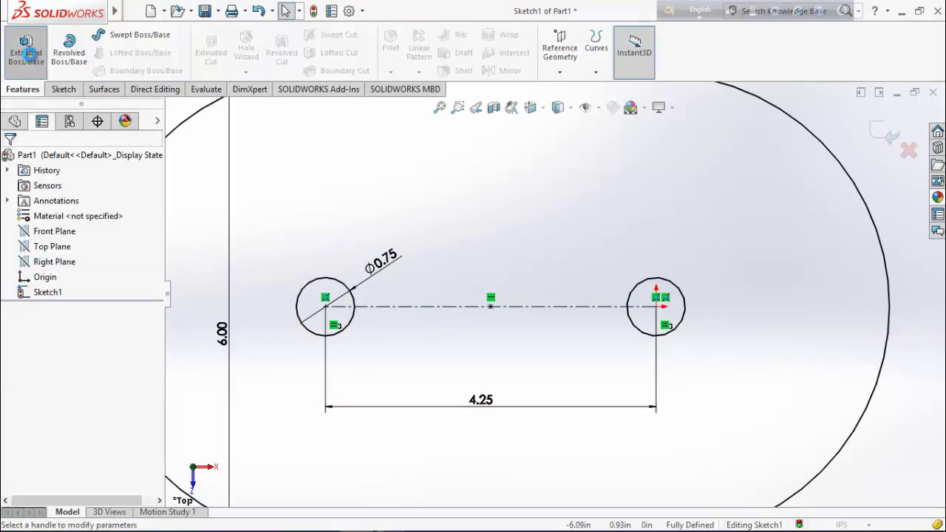
pyautogui.click(26, 53)
pyautogui.click(148, 290)
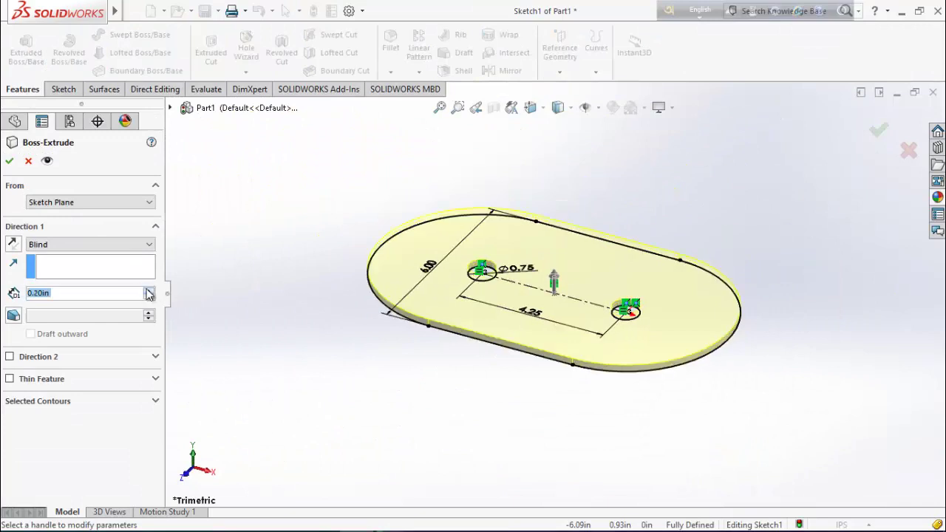
pyautogui.click(147, 290)
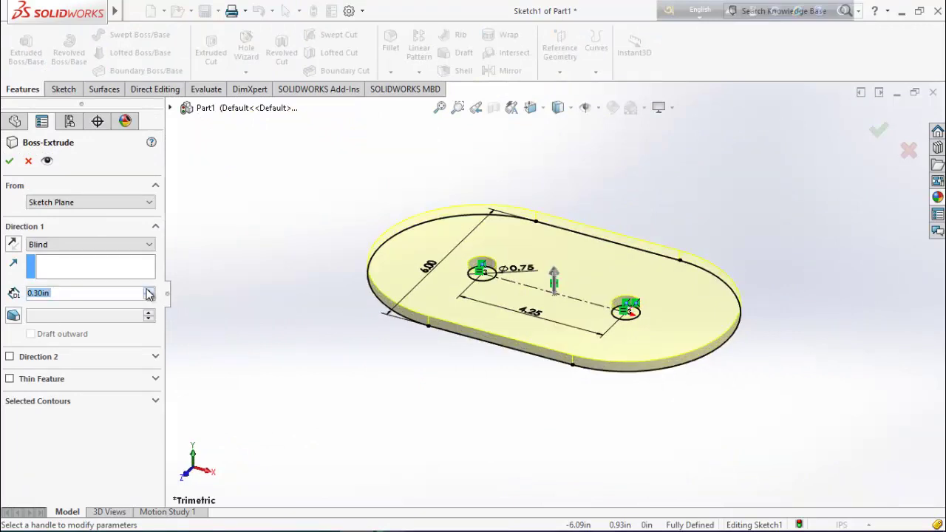
pyautogui.click(11, 165)
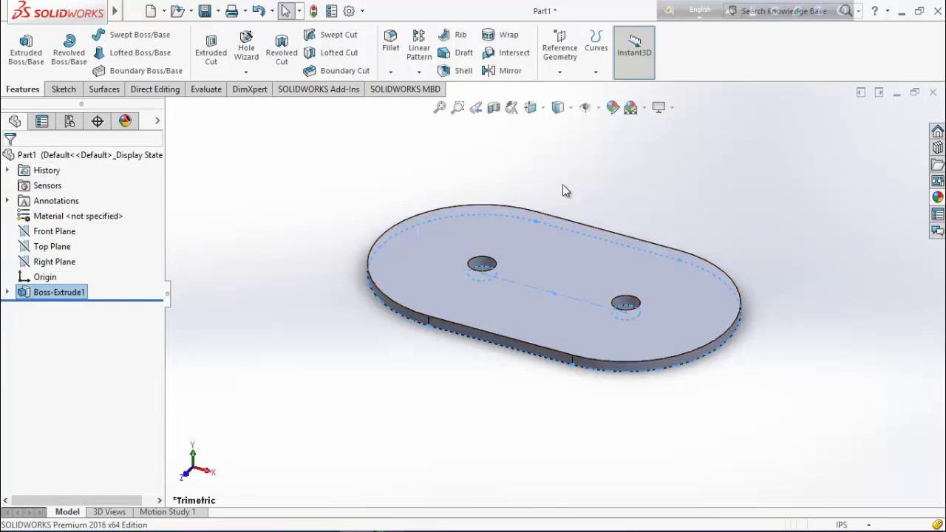
# Step: Apply the Plain White scene and color the whole plate part cyan from the standard swatches
pyautogui.click(645, 108)
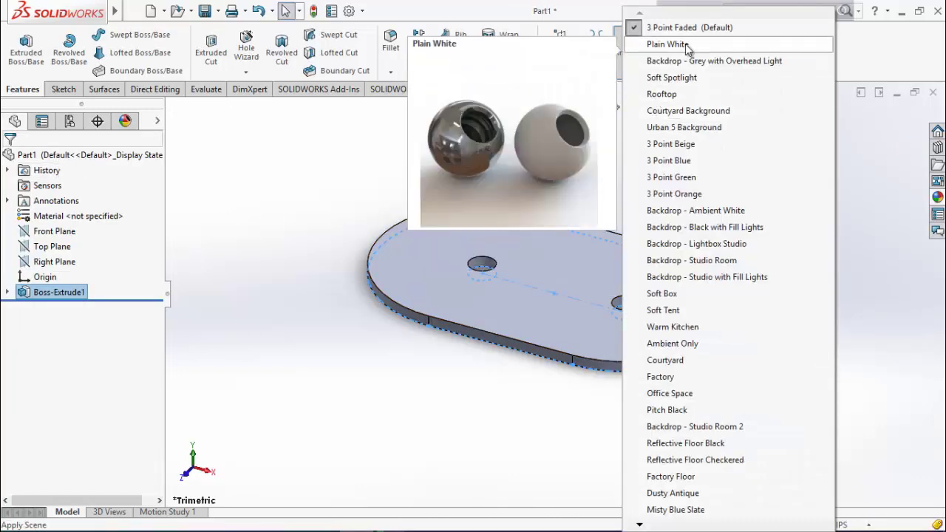
pyautogui.click(660, 44)
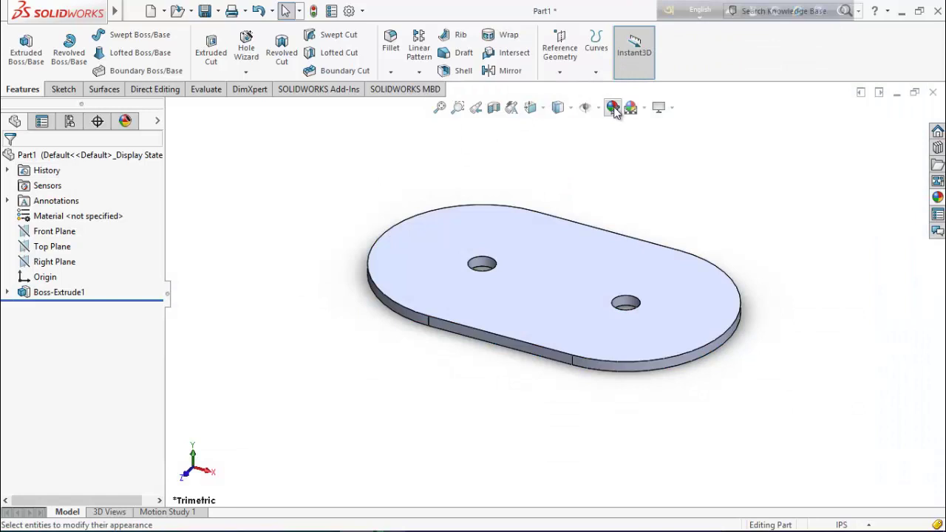
pyautogui.click(613, 108)
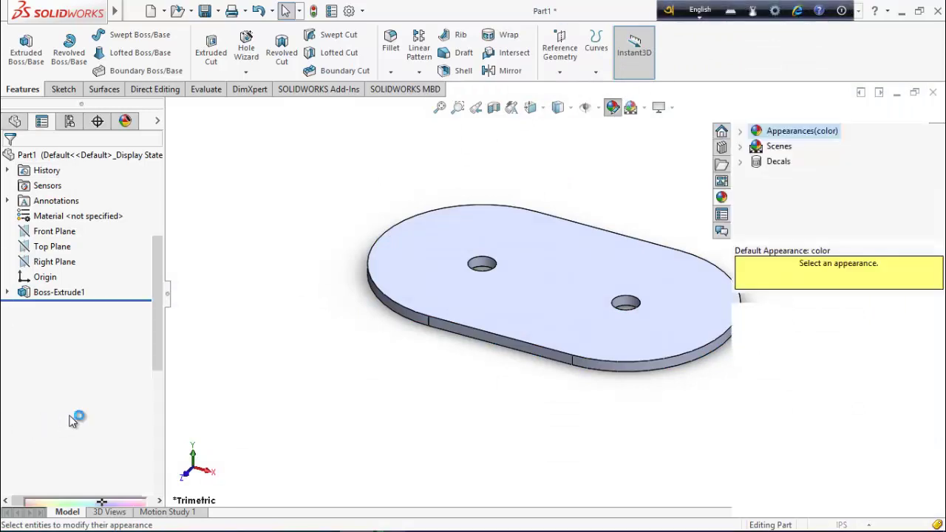
pyautogui.click(85, 448)
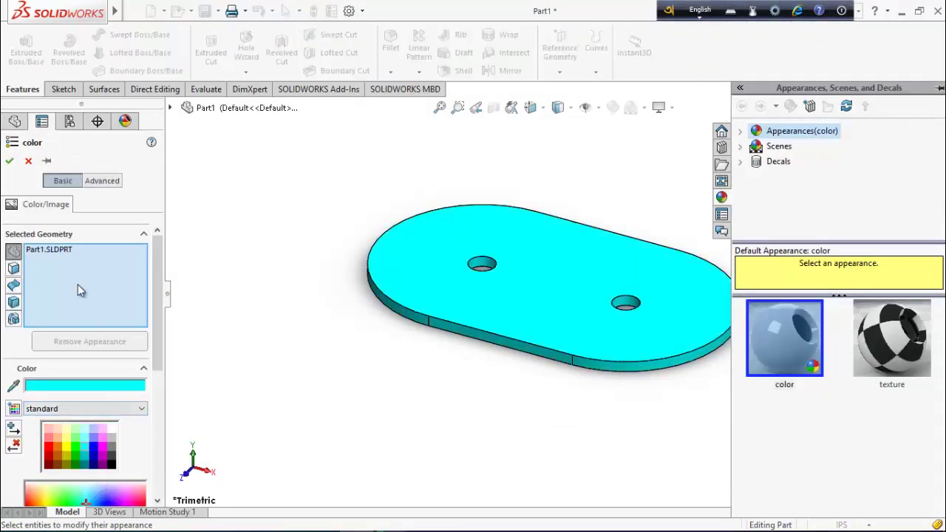
pyautogui.click(10, 161)
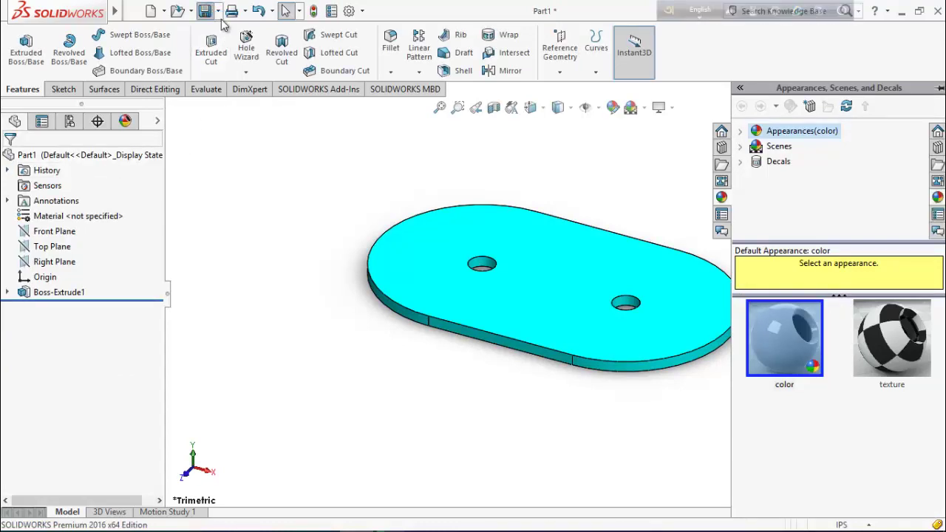
# Step: Save the plate part as Base in the Geneva Drive Mechanism folder
pyautogui.click(209, 14)
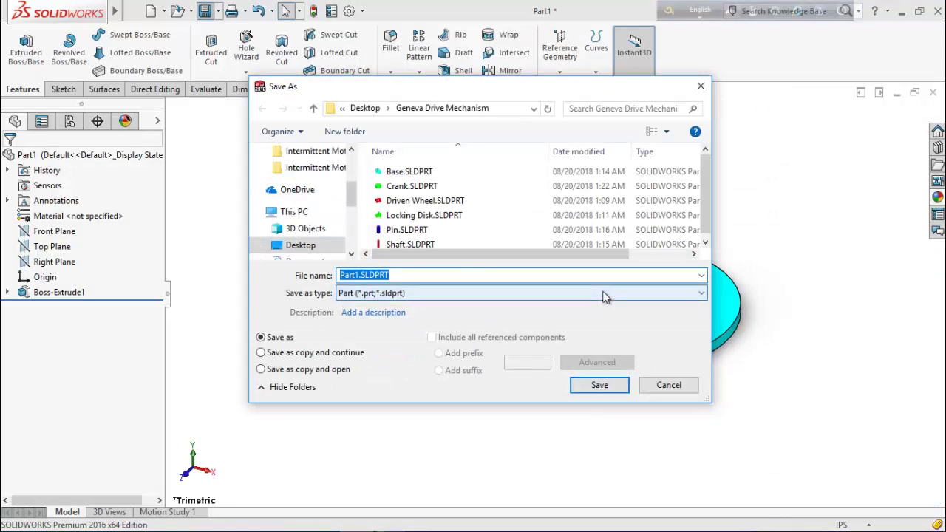
pyautogui.write('Base')
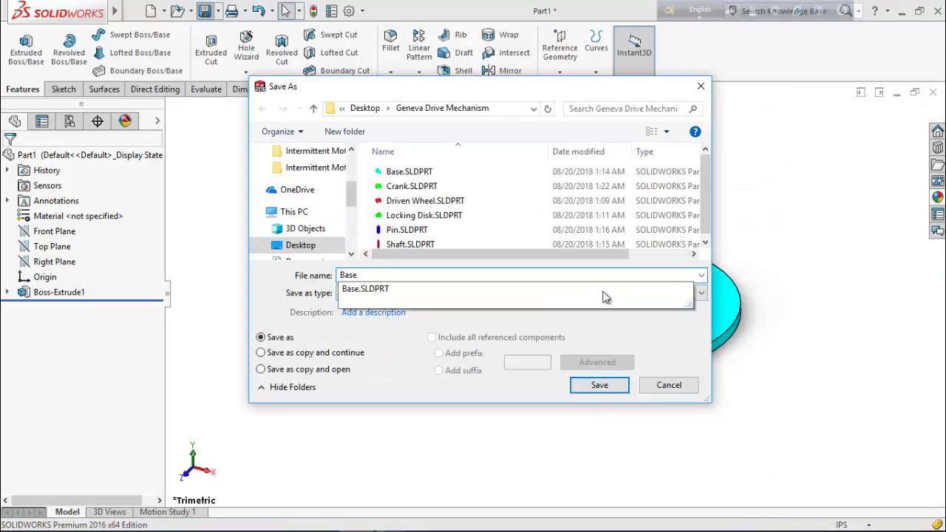
pyautogui.press('Return')
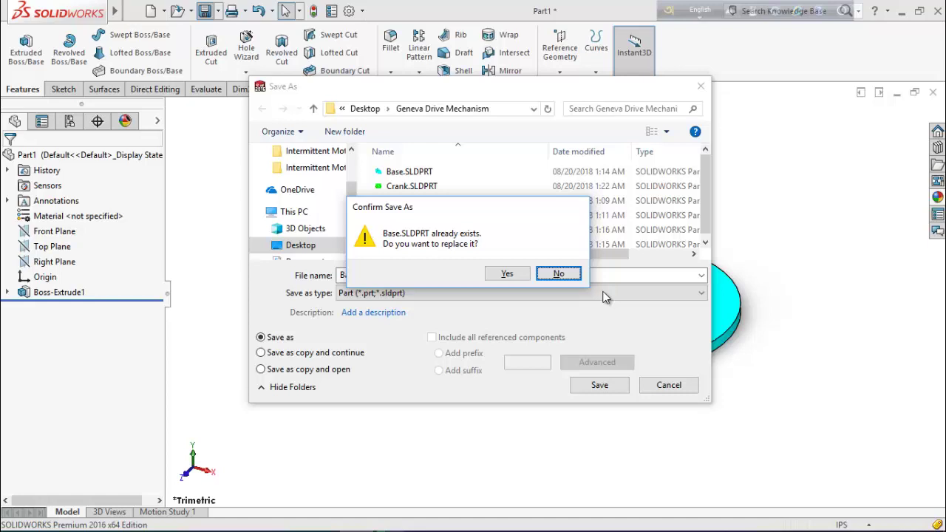
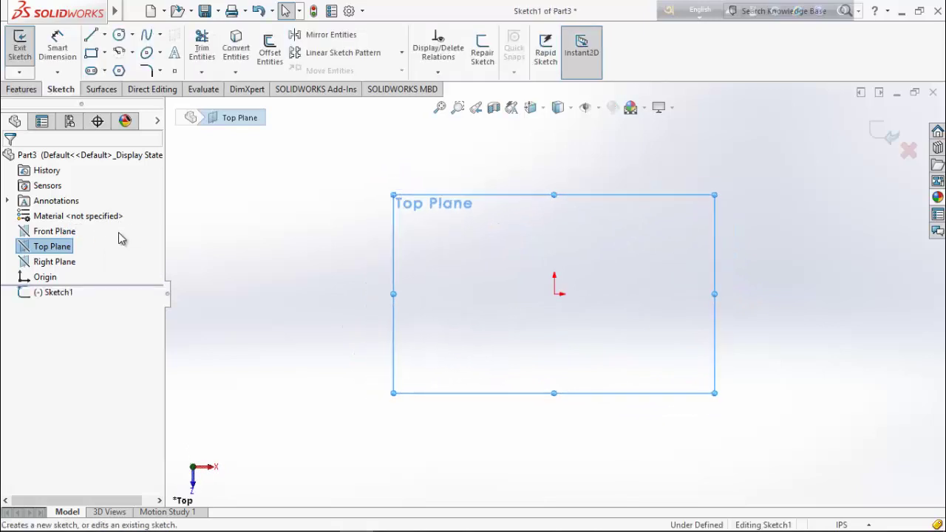
# Step: Sketch a circle about 8.27 in in diameter centered on the origin in the new part's Top Plane sketch
pyautogui.click(132, 37)
pyautogui.click(142, 52)
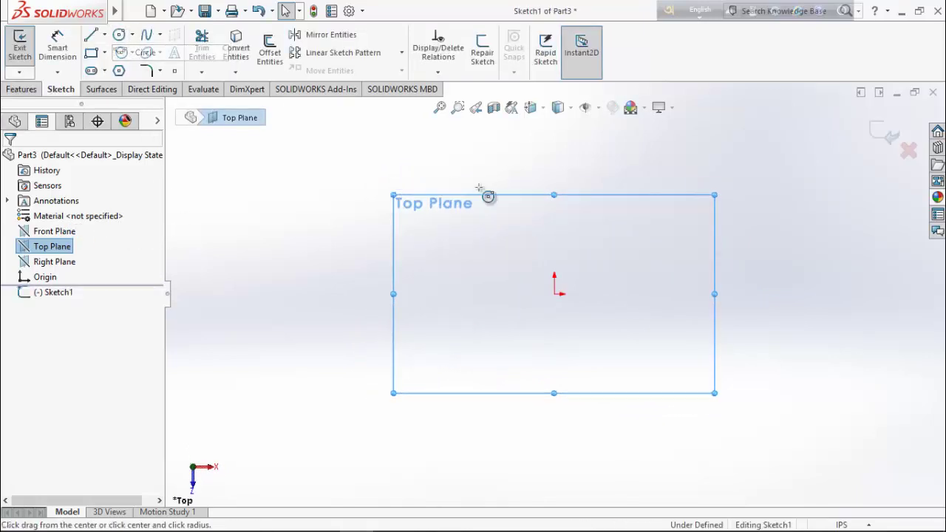
pyautogui.moveTo(555, 294)
pyautogui.mouseDown()
pyautogui.moveTo(503, 355)
pyautogui.moveTo(385, 363)
pyautogui.mouseUp()
pyautogui.rightClick(292, 245)
pyautogui.click(320, 247)
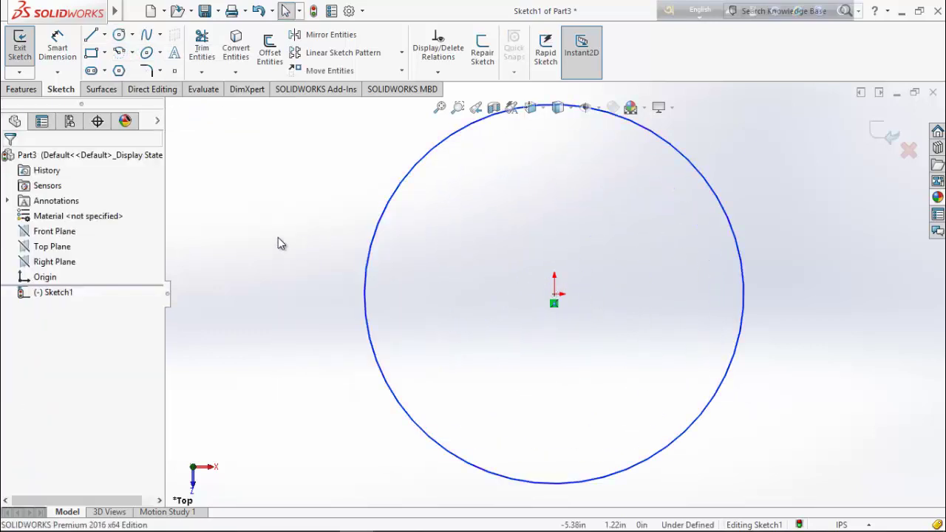
# Step: Dimension the large circle's diameter at 5.25 in
pyautogui.click(65, 62)
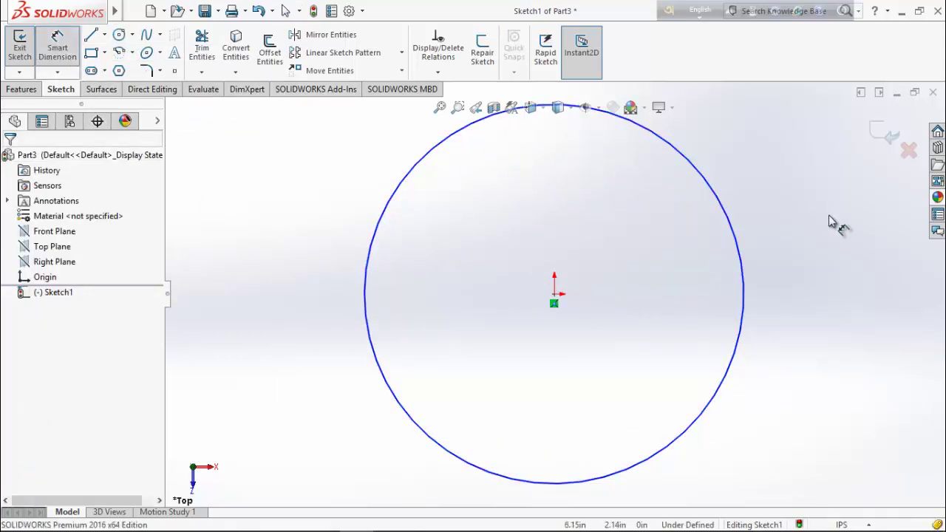
pyautogui.click(767, 273)
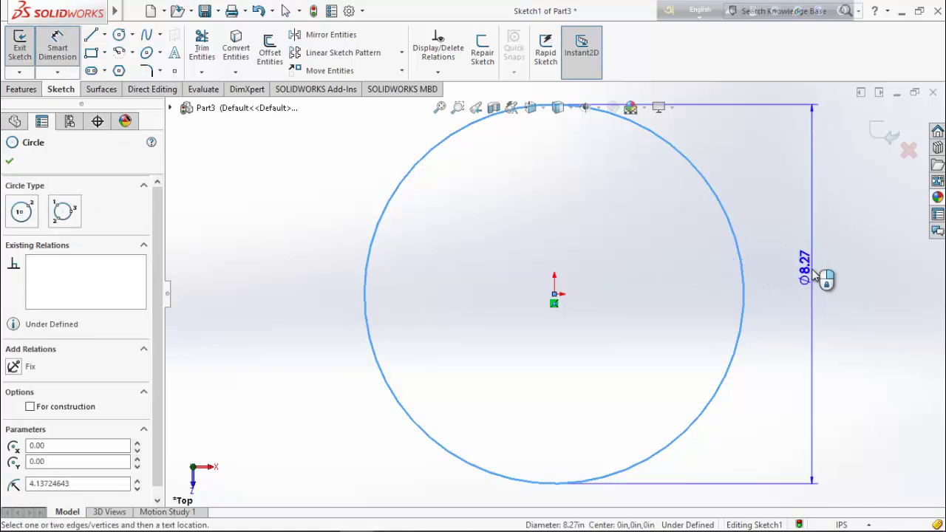
pyautogui.click(829, 296)
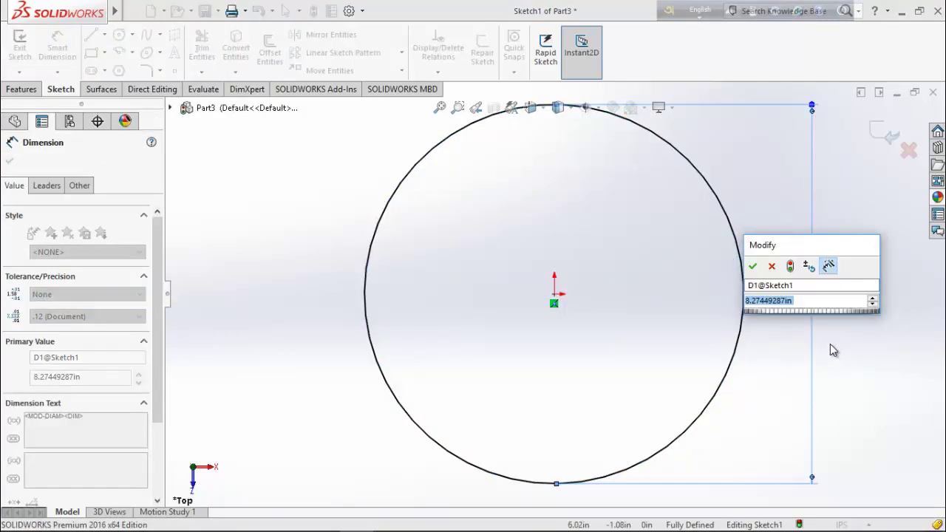
pyautogui.write('5.25')
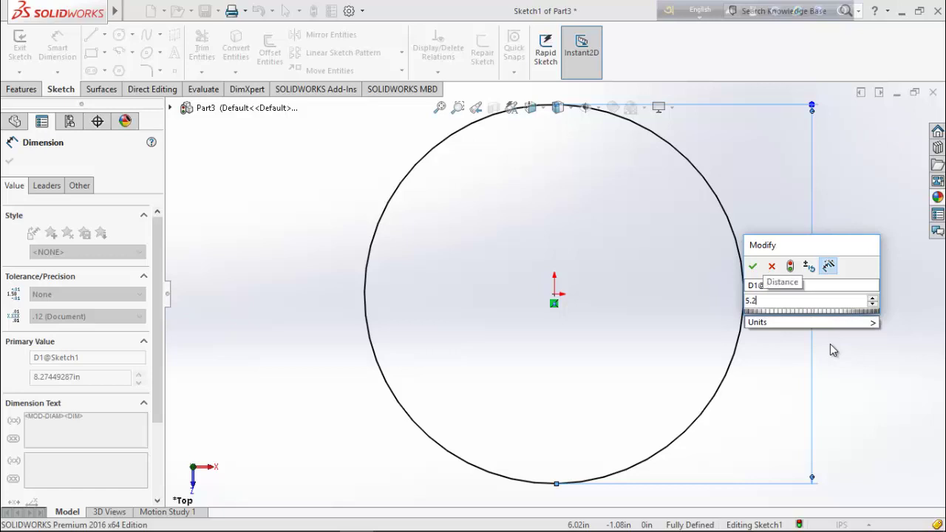
pyautogui.press('Return')
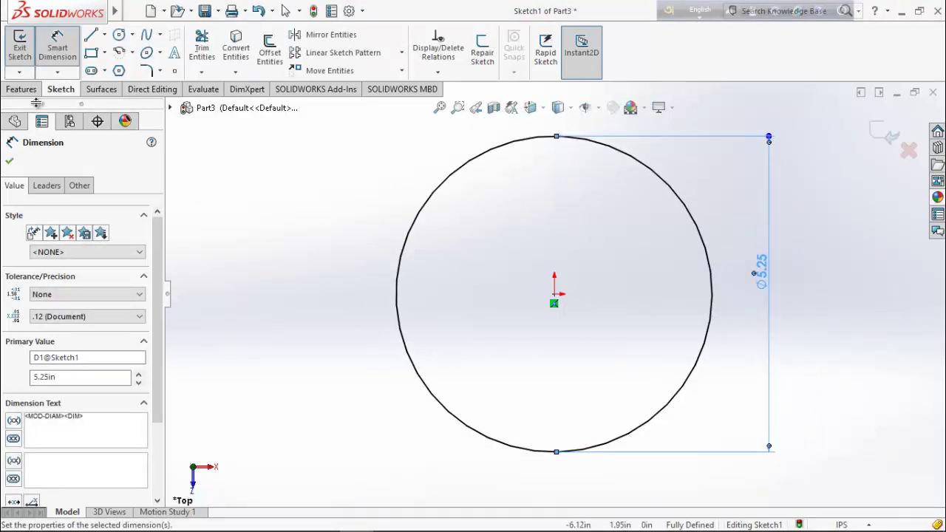
# Step: Sketch a smaller concentric circle about 1.22 in in diameter at the origin
pyautogui.click(118, 34)
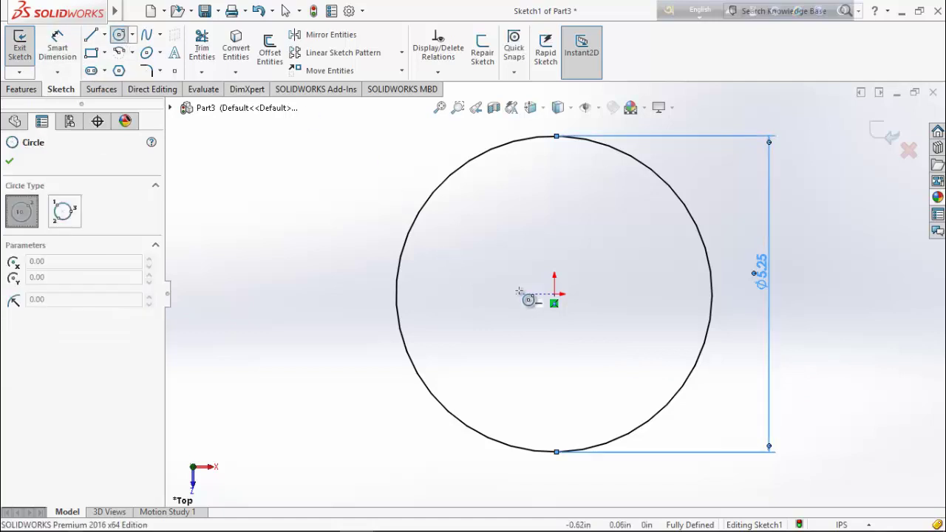
pyautogui.click(554, 295)
pyautogui.click(543, 329)
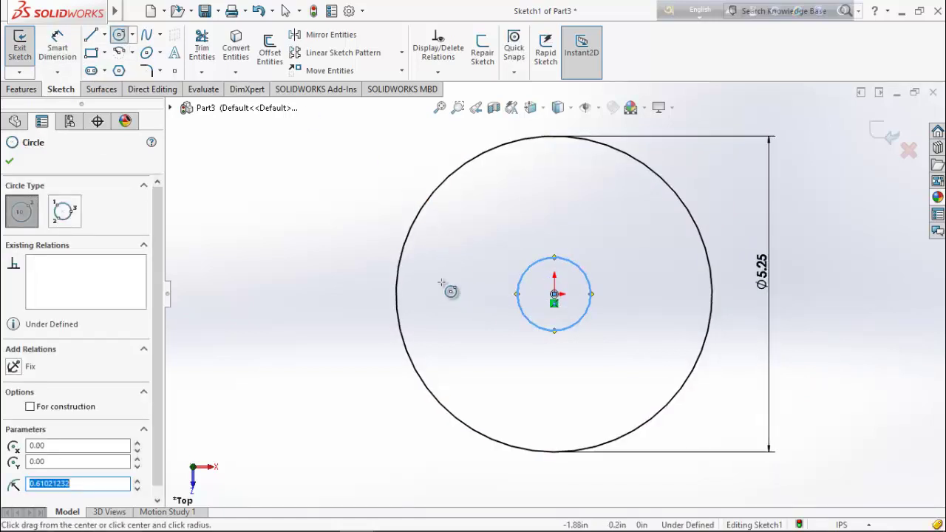
pyautogui.press('Escape')
pyautogui.press('Escape')
# Step: Dimension the inner concentric circle's diameter at 0.75 in
pyautogui.click(57, 46)
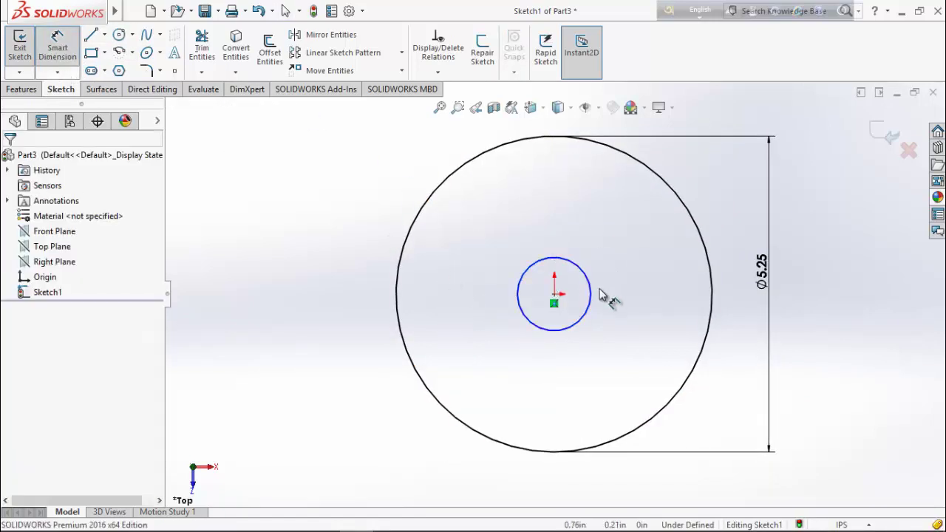
pyautogui.click(591, 307)
pyautogui.click(648, 304)
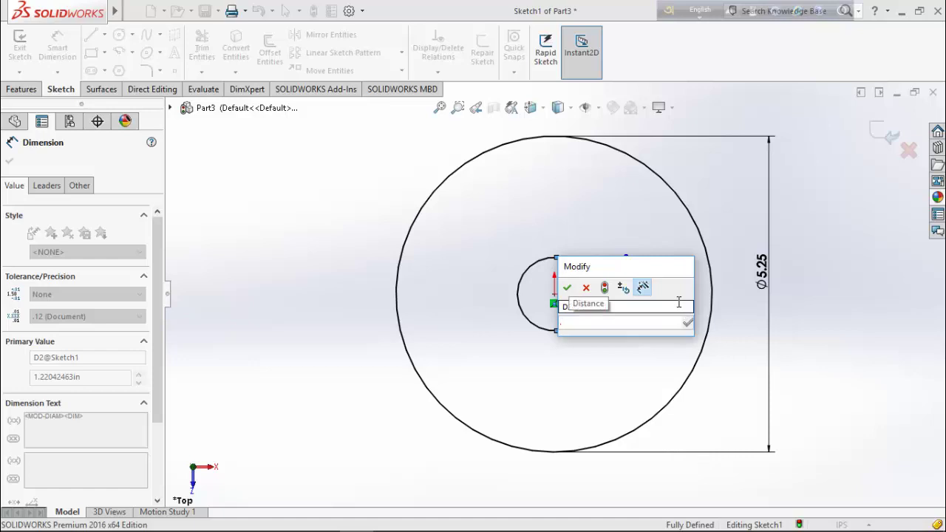
pyautogui.write('.75')
pyautogui.press('Return')
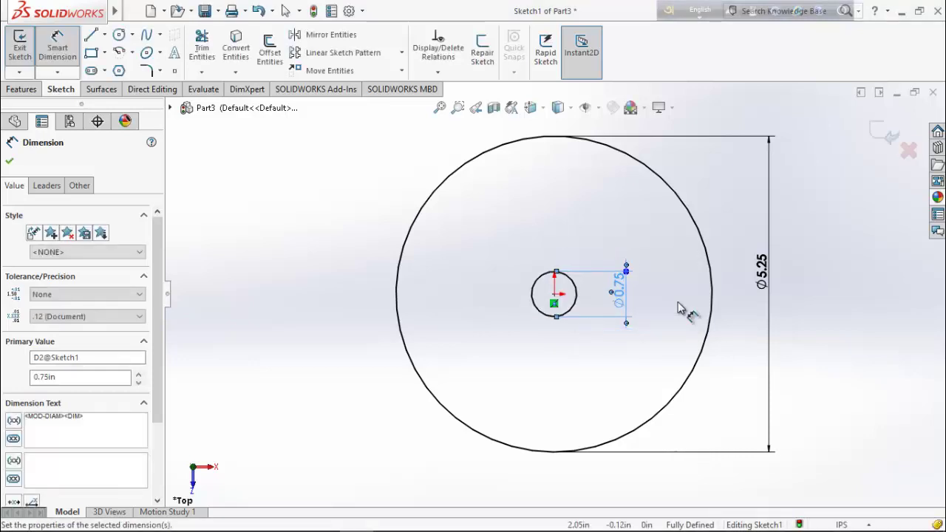
pyautogui.click(11, 162)
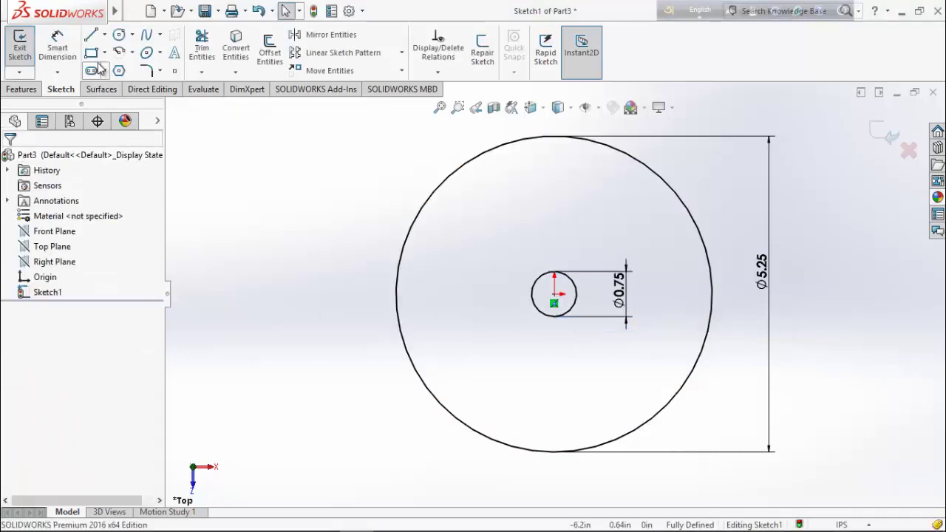
# Step: Draw a centerline about 3.49 in long from the origin leftward past the outer circle and apply a Horizontal relation to it
pyautogui.click(104, 35)
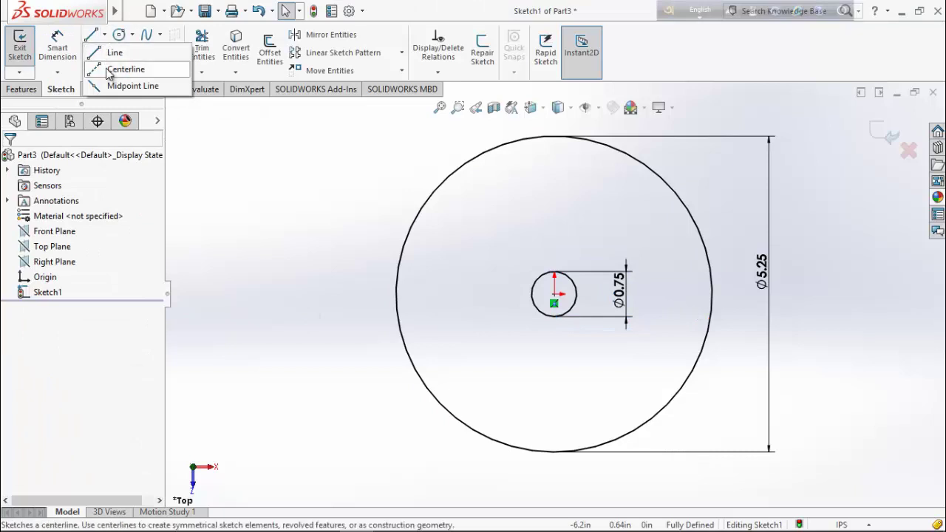
pyautogui.click(118, 69)
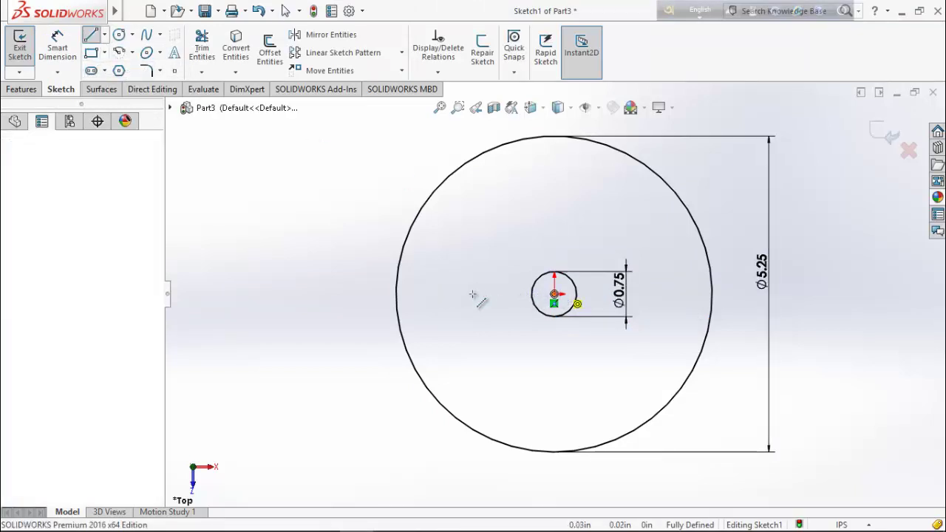
pyautogui.click(554, 294)
pyautogui.click(344, 294)
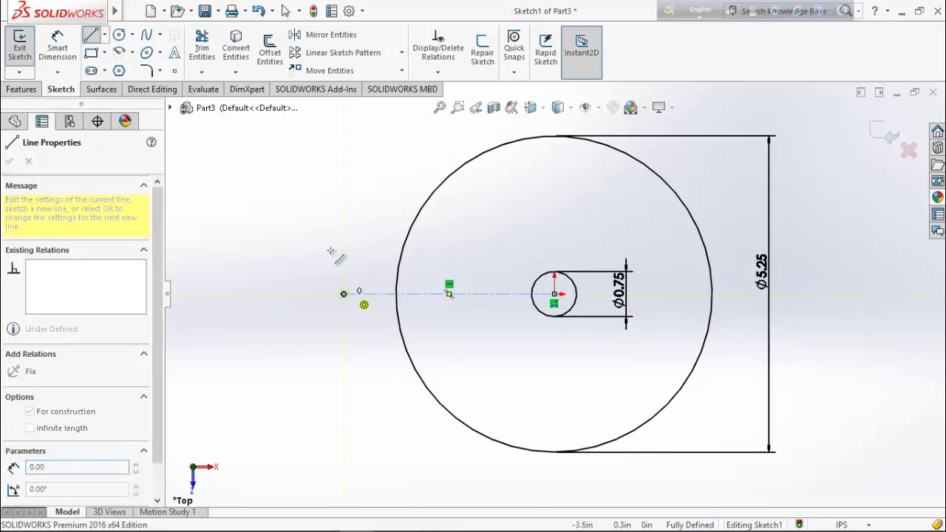
pyautogui.rightClick(325, 234)
pyautogui.click(362, 247)
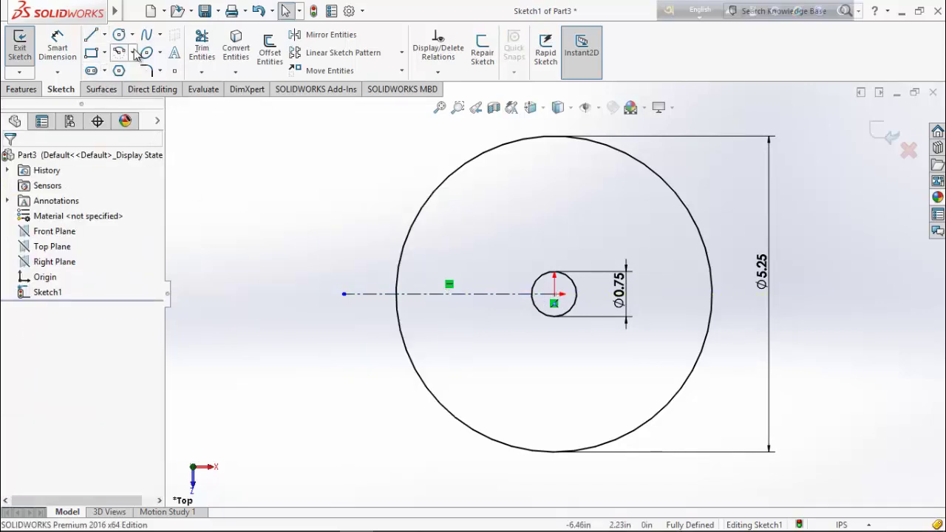
pyautogui.click(359, 294)
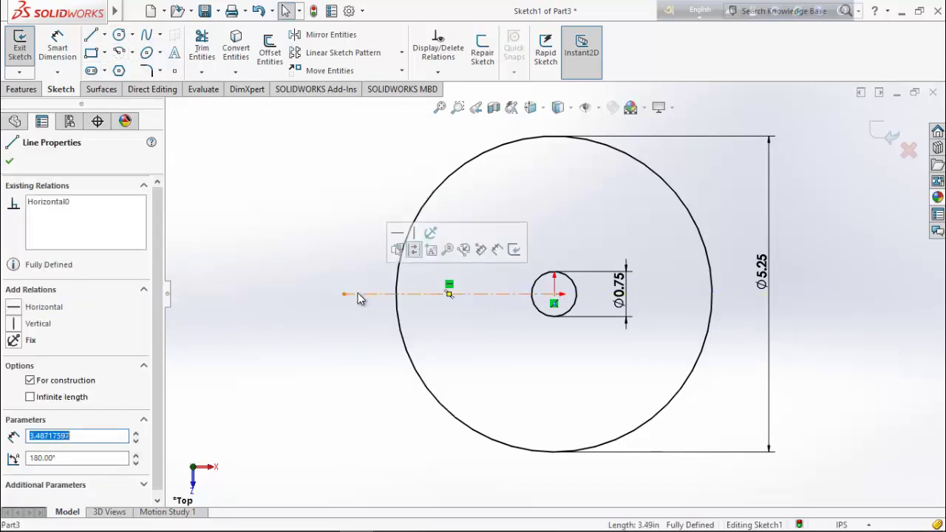
pyautogui.click(18, 314)
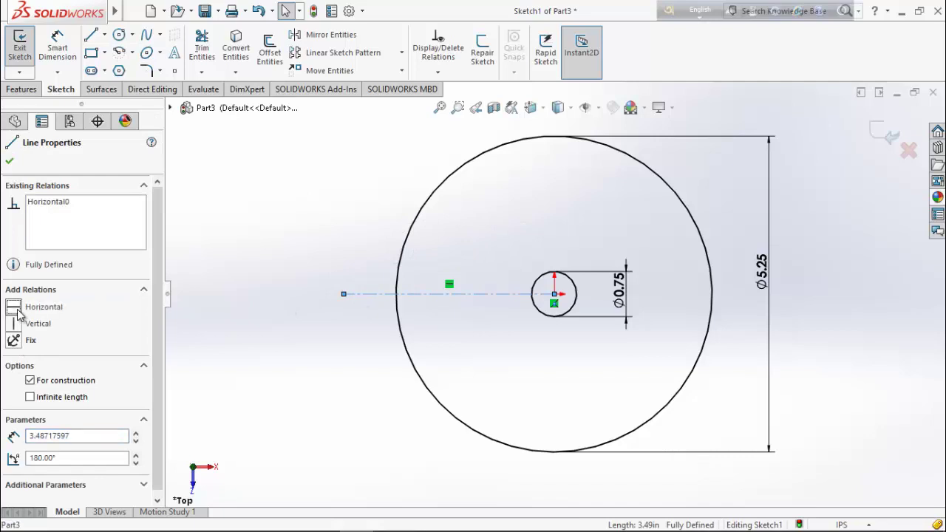
pyautogui.click(10, 161)
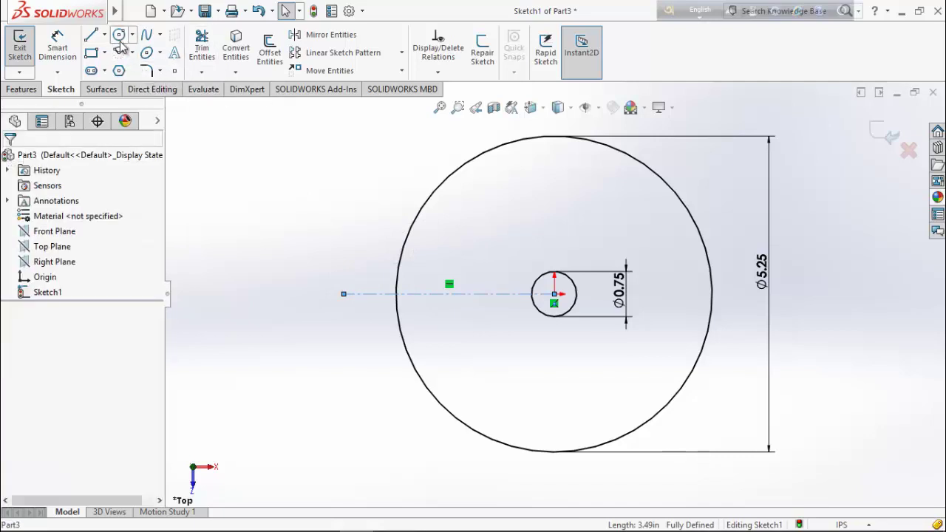
# Step: Sketch a circle about 0.49 in in diameter on the centerline, just inside the outer circle and about 2.28 in left of the origin
pyautogui.click(119, 35)
pyautogui.click(417, 294)
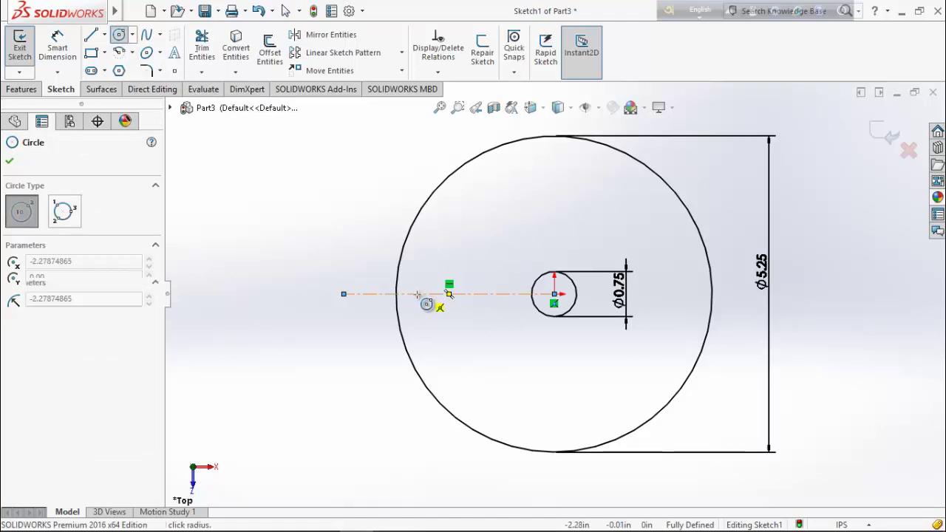
pyautogui.click(419, 309)
pyautogui.rightClick(238, 187)
pyautogui.click(281, 244)
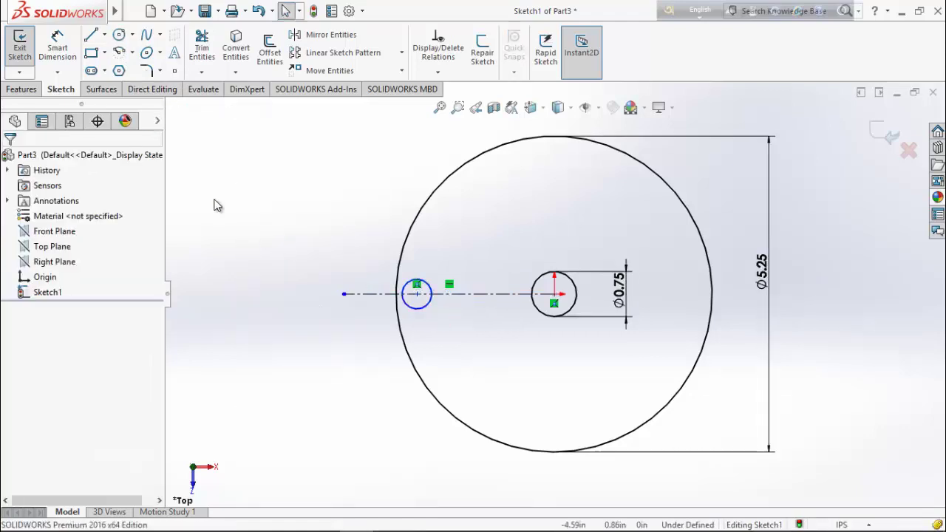
# Step: Dimension the diameter of the small circle on the centerline at 0.38 in
pyautogui.click(56, 46)
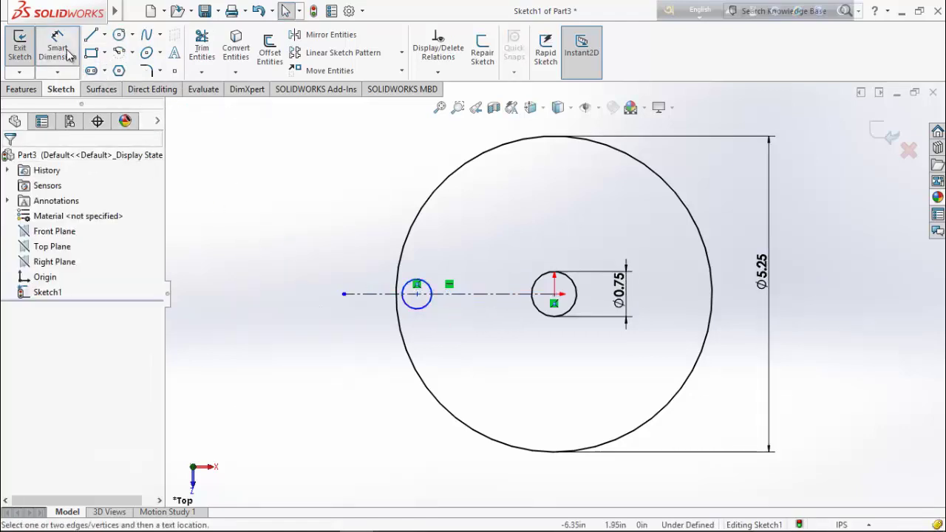
pyautogui.click(431, 290)
pyautogui.click(443, 270)
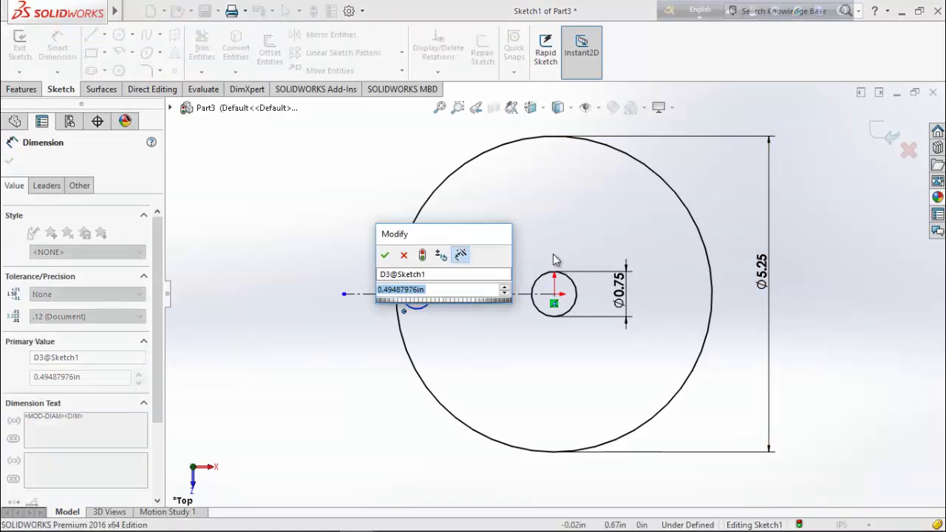
pyautogui.press('BackSpace')
pyautogui.write('.38')
pyautogui.press('Return')
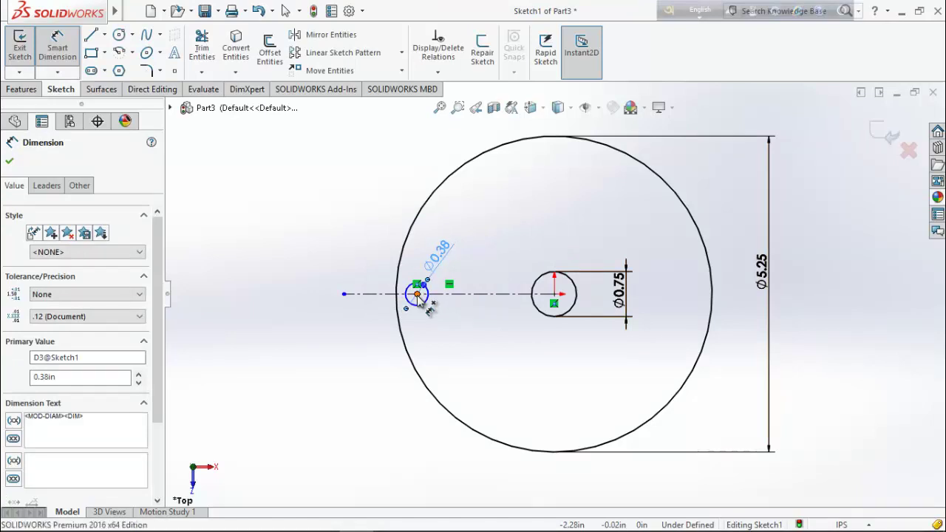
# Step: Dimension the distance between the small hole's center and the origin as 2.22 in
pyautogui.click(417, 295)
pyautogui.click(556, 297)
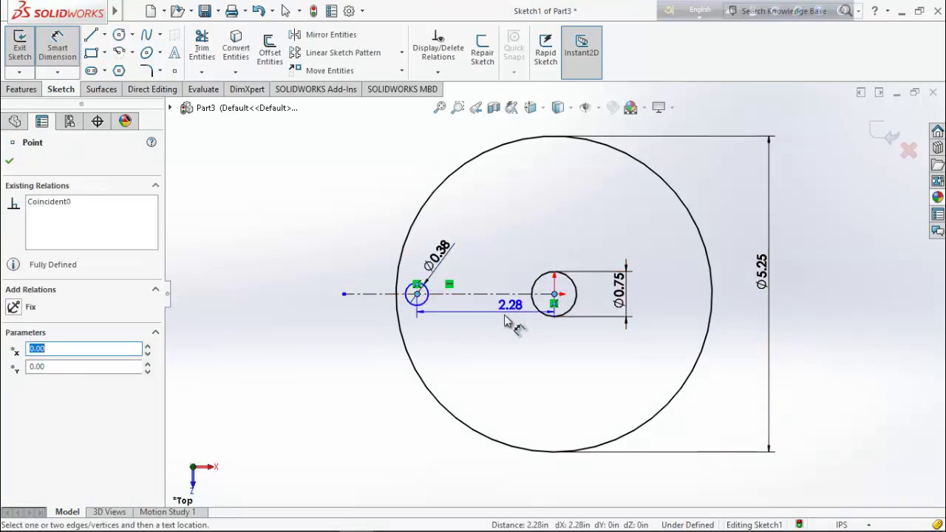
pyautogui.click(561, 362)
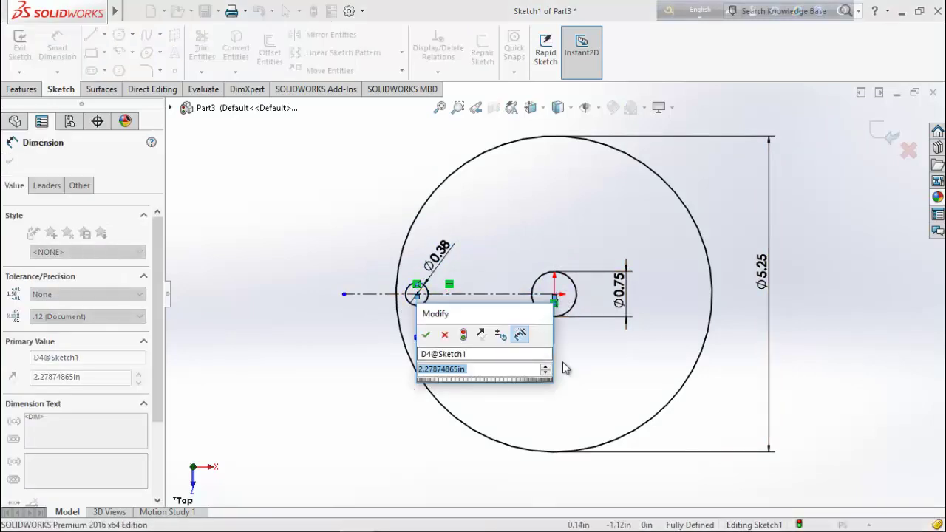
pyautogui.write('2.22')
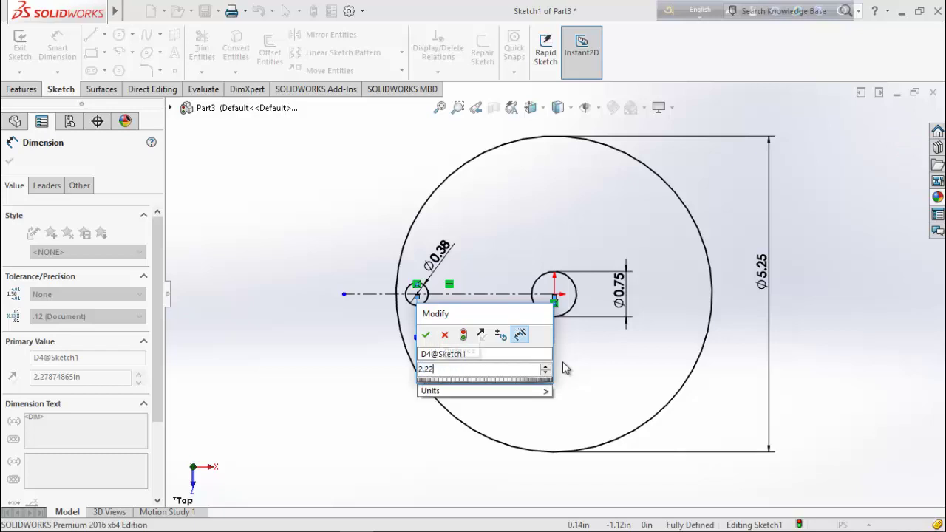
pyautogui.press('Return')
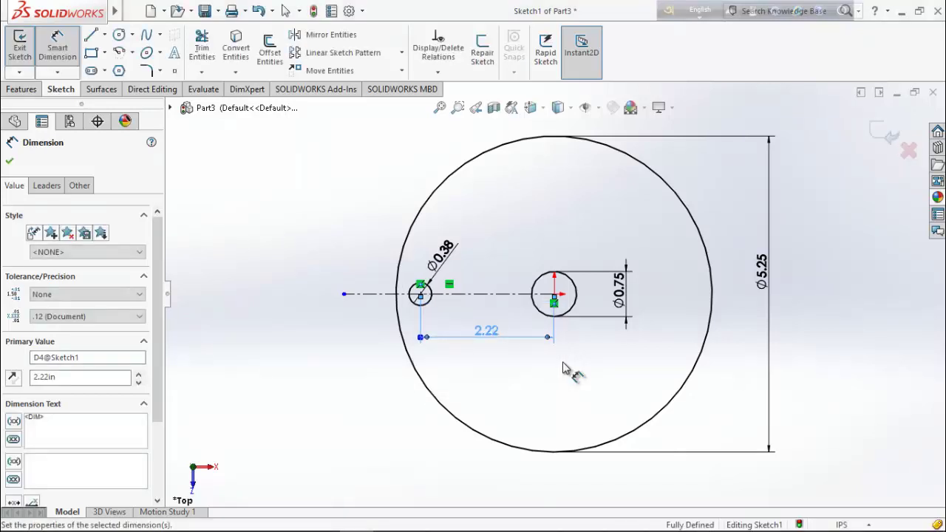
pyautogui.click(11, 160)
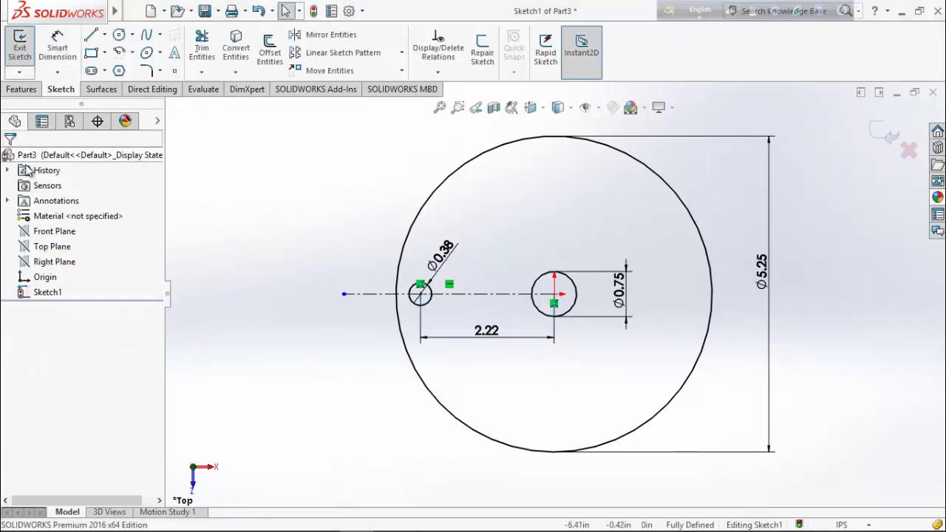
# Step: Extrude the disk profile with its two holes as a blind boss to a depth of 0.30 in
pyautogui.click(20, 89)
pyautogui.click(26, 54)
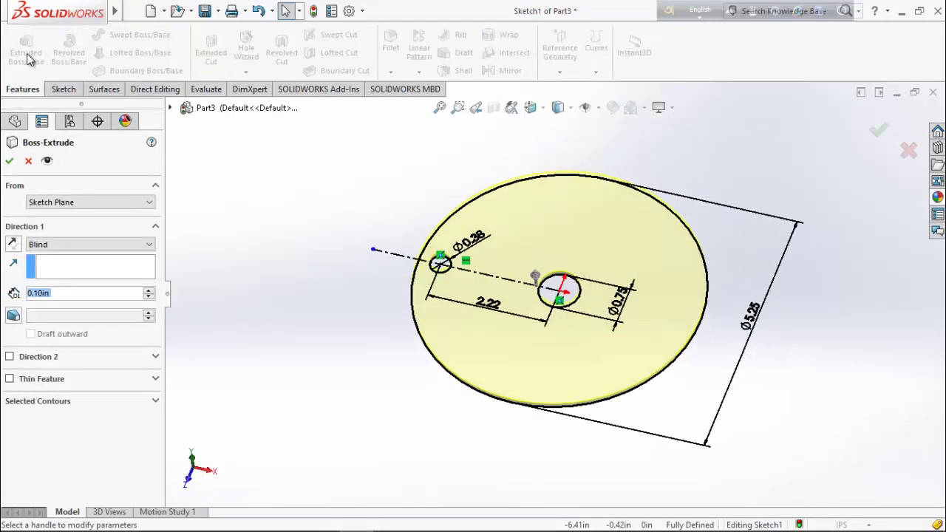
pyautogui.click(148, 291)
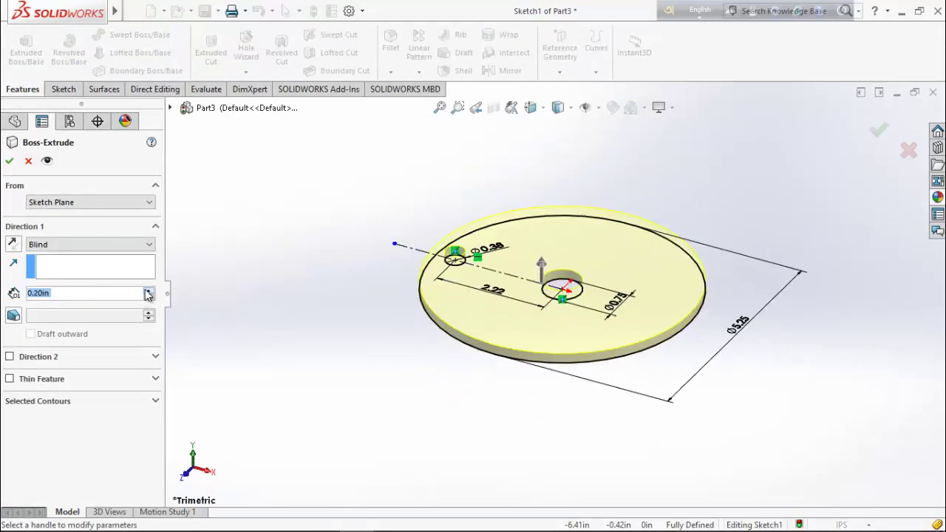
pyautogui.click(148, 292)
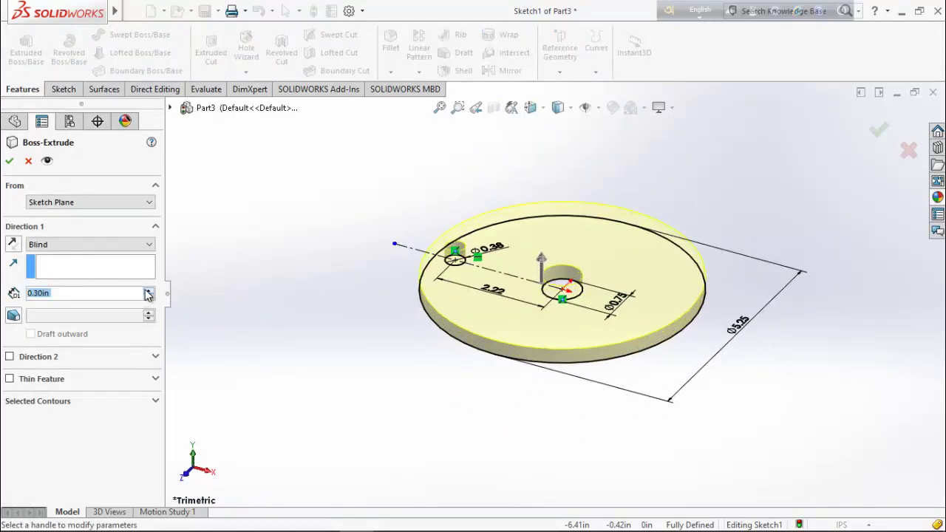
pyautogui.click(11, 161)
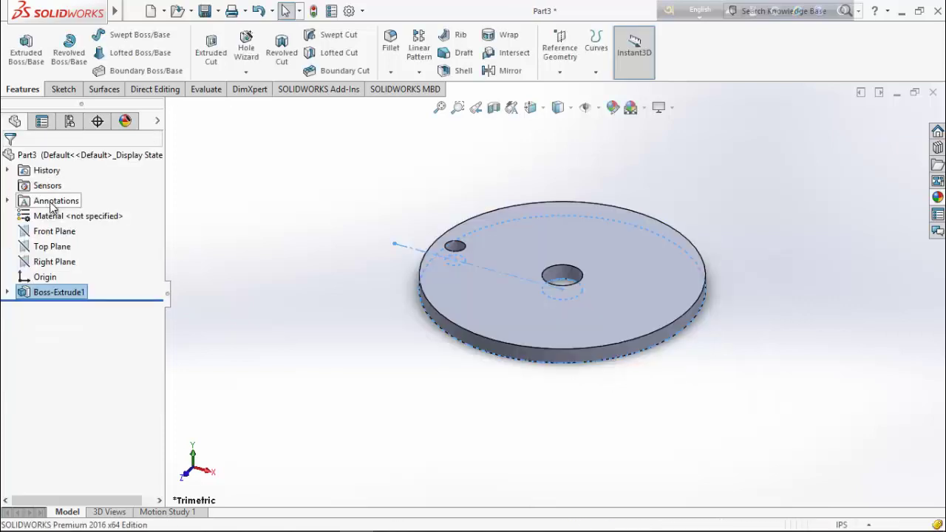
# Step: Apply the Plain White scene and color the whole disk part bright green
pyautogui.click(644, 108)
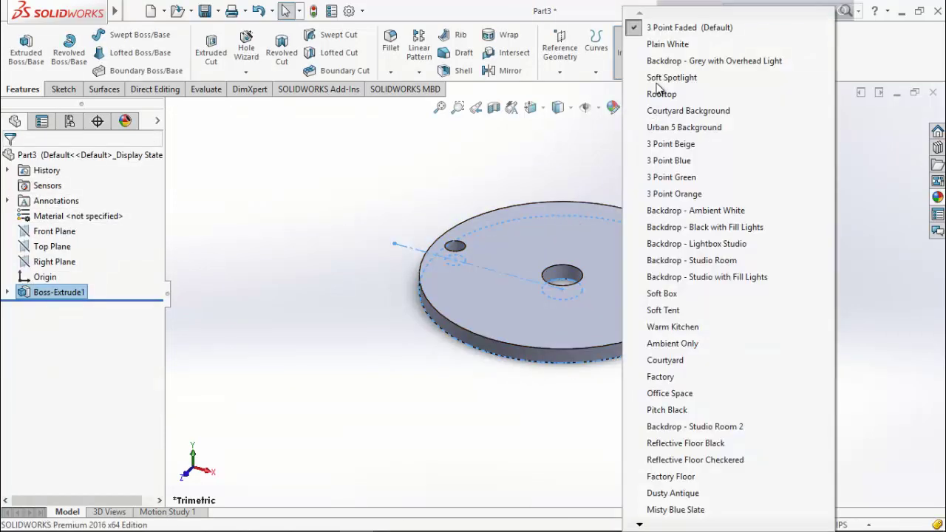
pyautogui.click(675, 42)
pyautogui.click(613, 107)
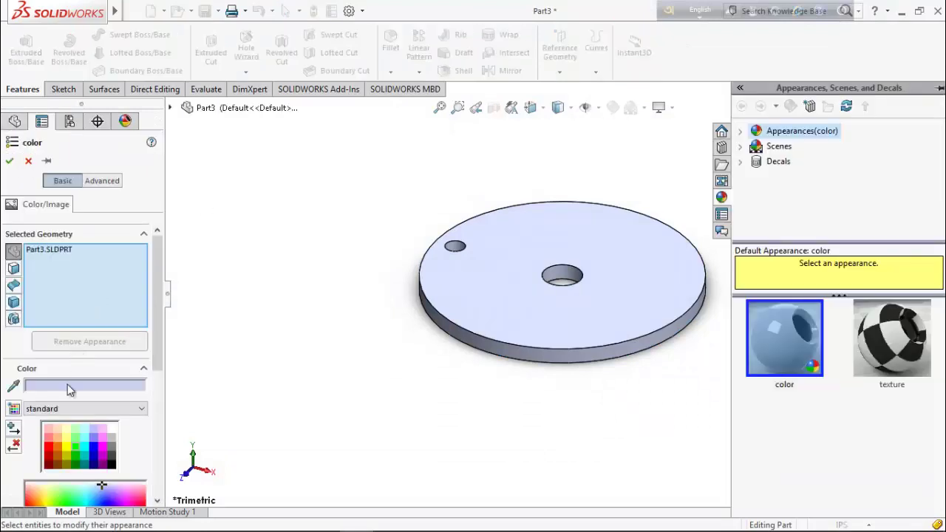
pyautogui.click(78, 448)
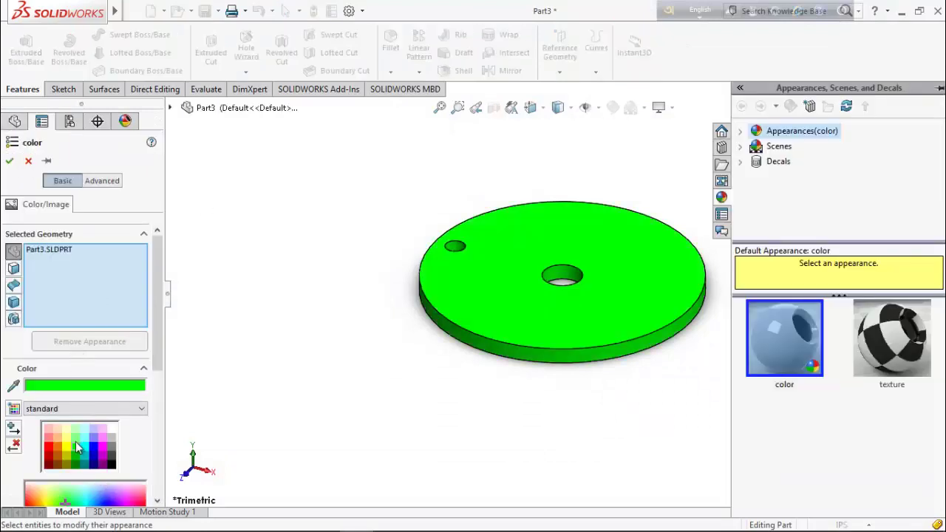
pyautogui.click(9, 162)
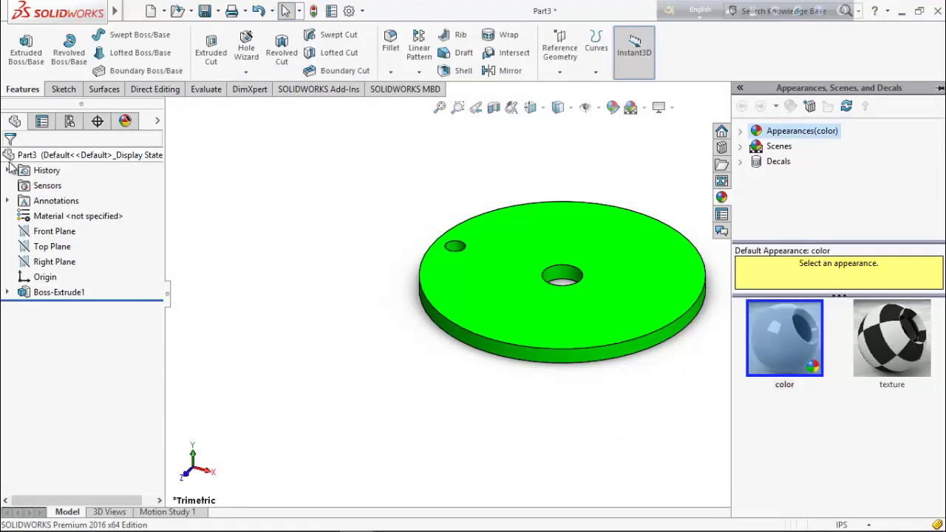
# Step: Save the part as Crank in the Geneva Drive Mechanism folder
pyautogui.click(204, 11)
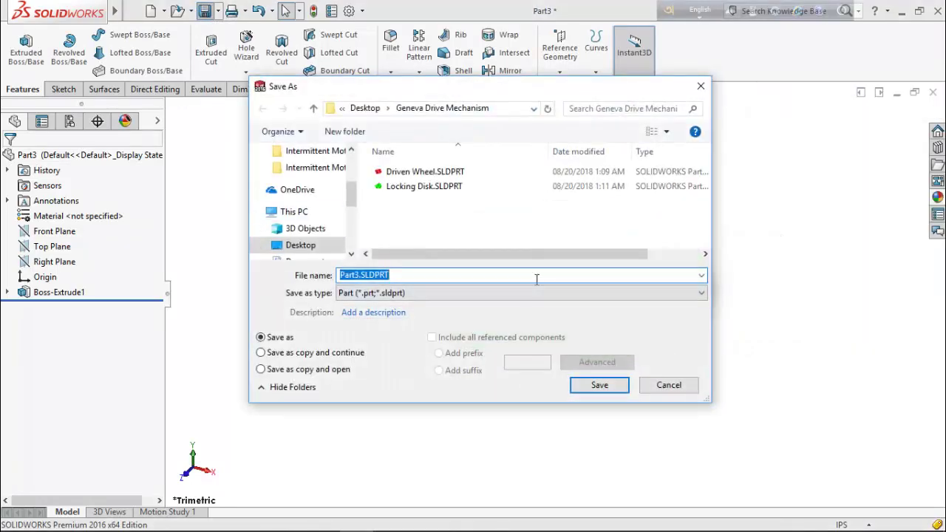
pyautogui.write('Crank')
pyautogui.press('Return')
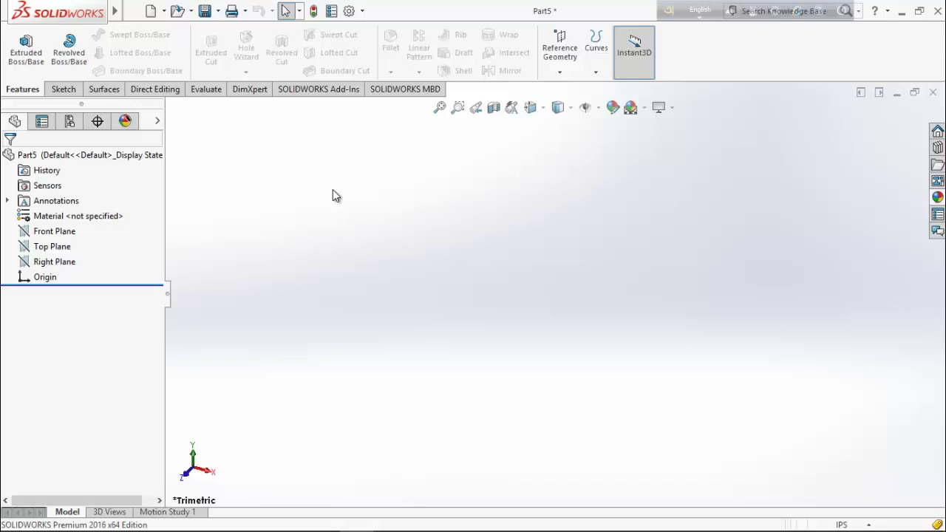
# Step: Sketch a circle about 2.52 in in diameter on the Top Plane, centered on the origin
pyautogui.rightClick(65, 251)
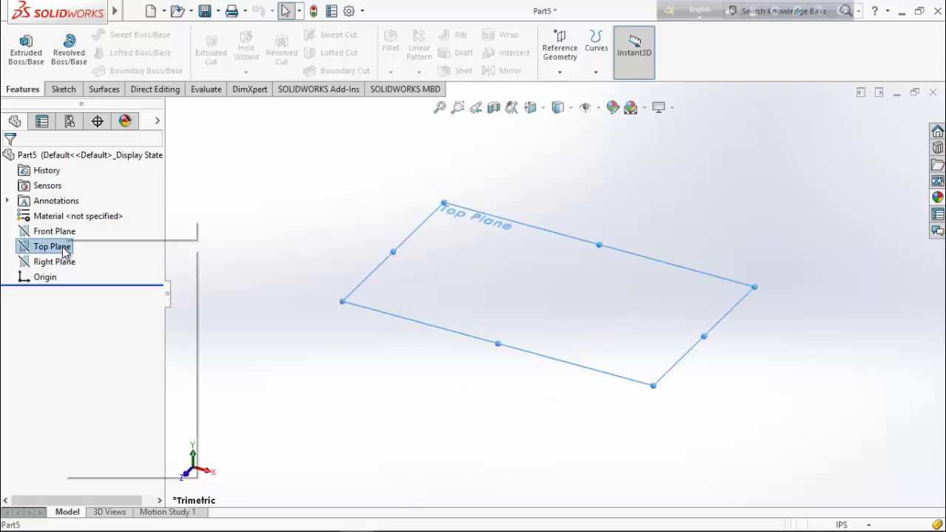
pyautogui.click(111, 224)
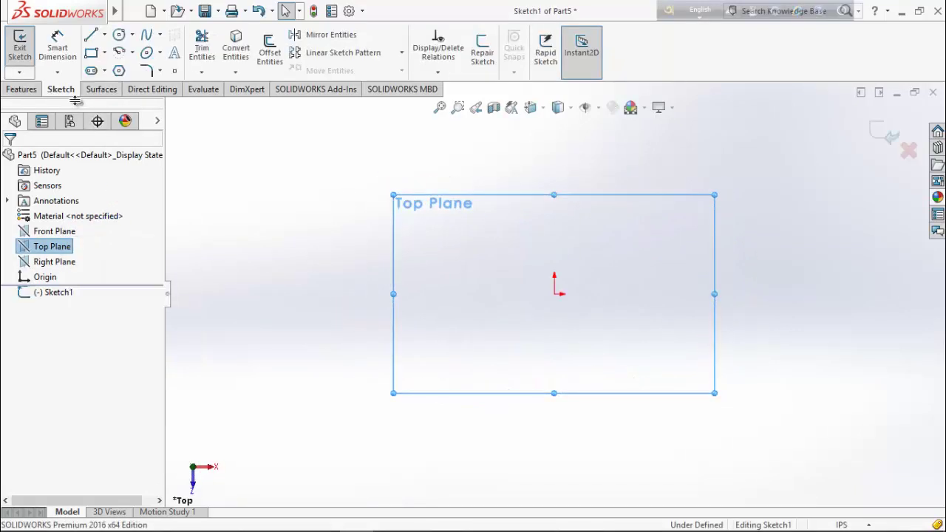
pyautogui.click(120, 35)
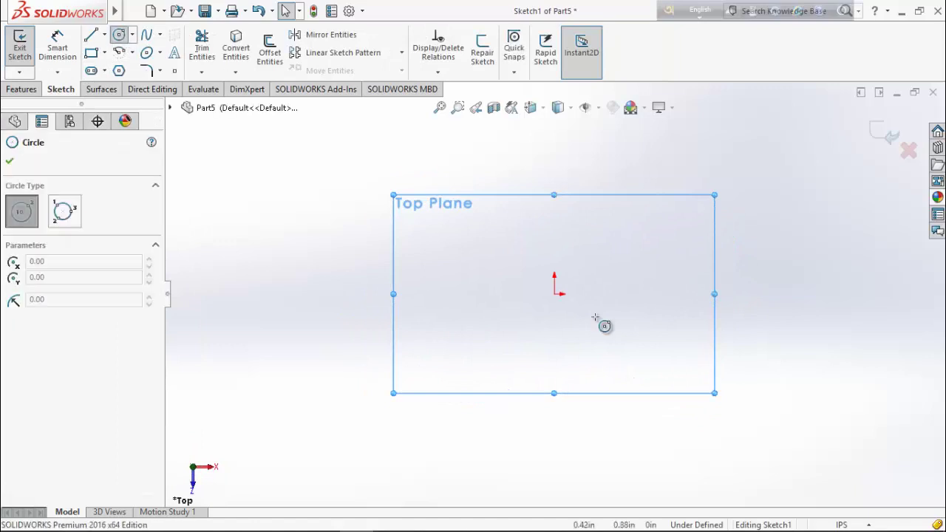
pyautogui.click(555, 293)
pyautogui.click(497, 303)
pyautogui.rightClick(362, 281)
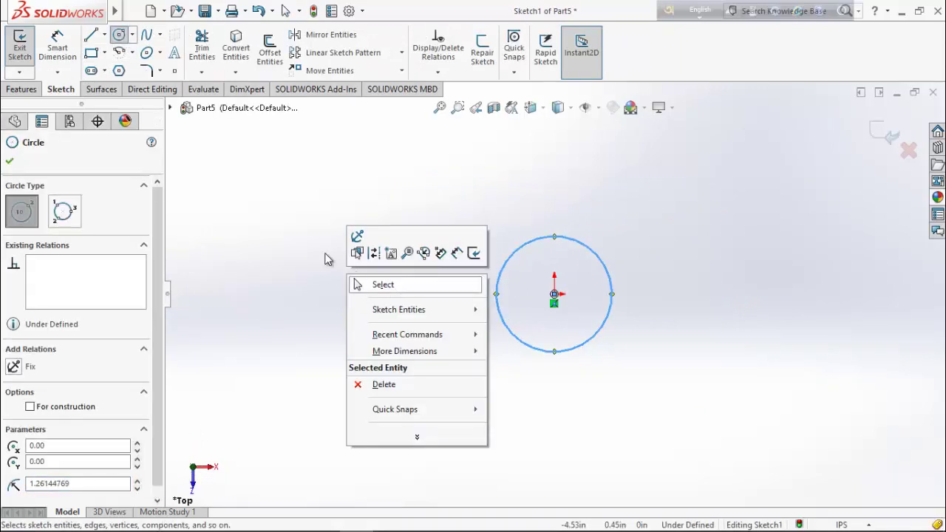
pyautogui.click(380, 283)
# Step: Dimension the circle's diameter as 0.75 in
pyautogui.click(61, 67)
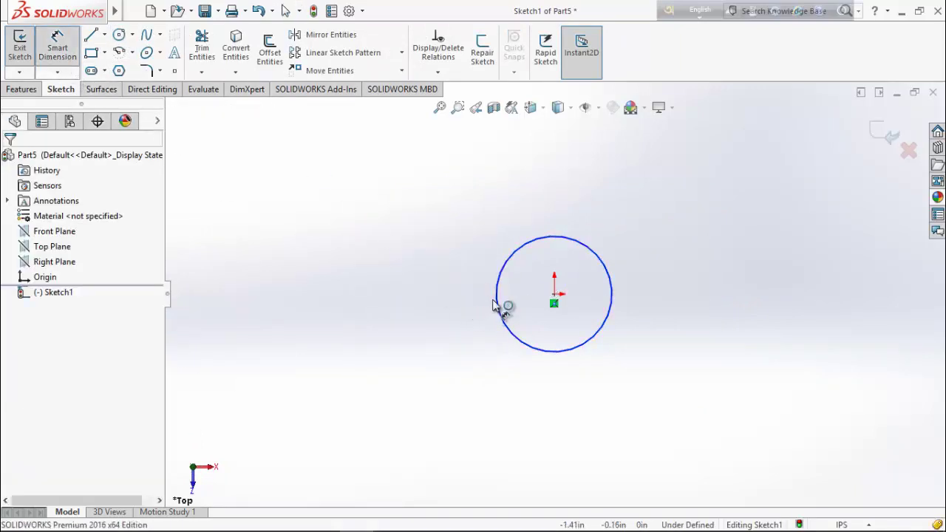
pyautogui.click(490, 302)
pyautogui.click(432, 300)
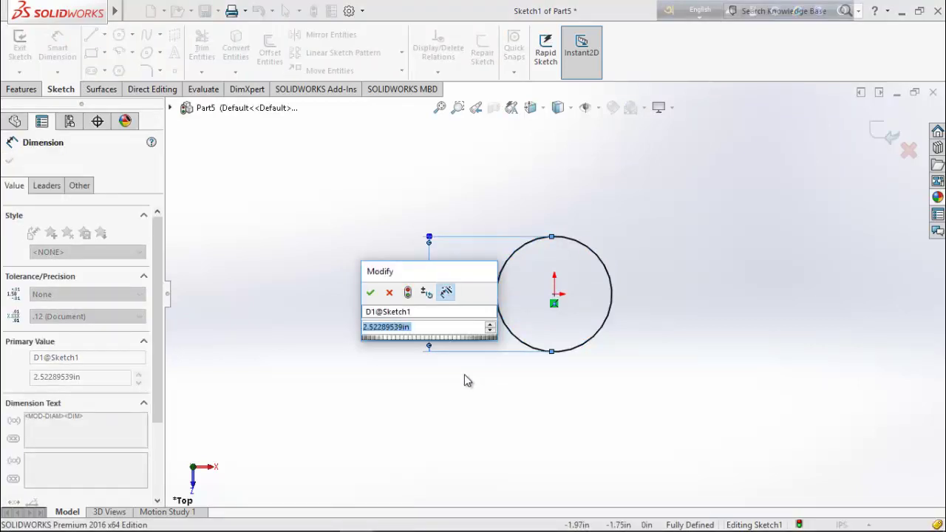
pyautogui.write('.75')
pyautogui.press('Return')
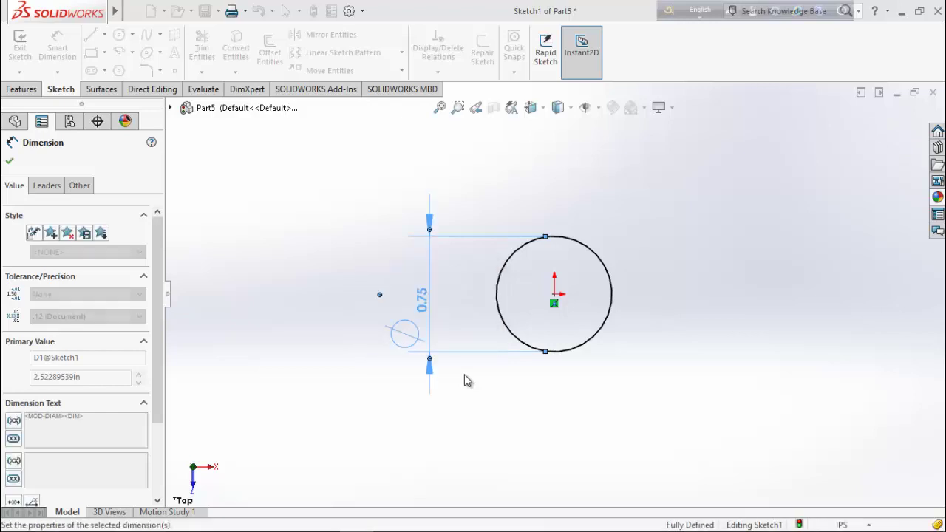
pyautogui.click(10, 161)
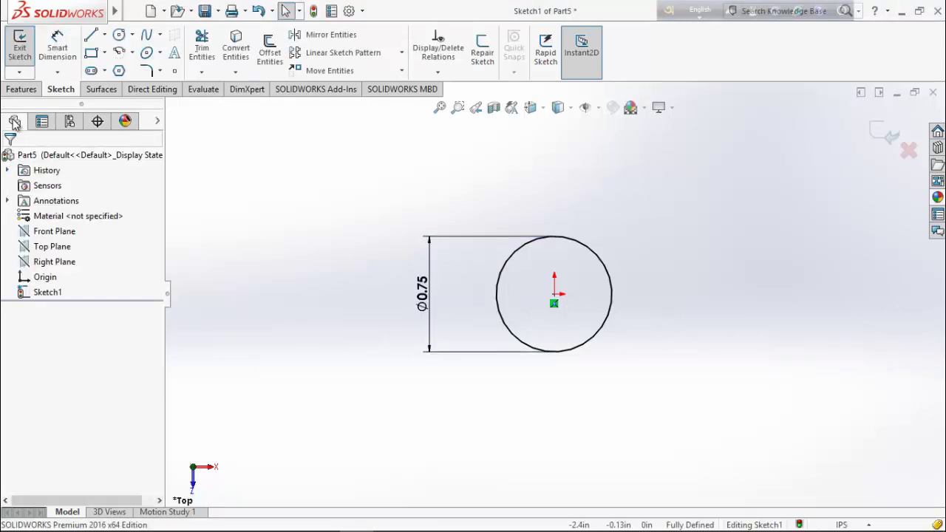
# Step: Extrude the circle as a blind boss to a depth of 2.5 in
pyautogui.click(21, 90)
pyautogui.click(26, 52)
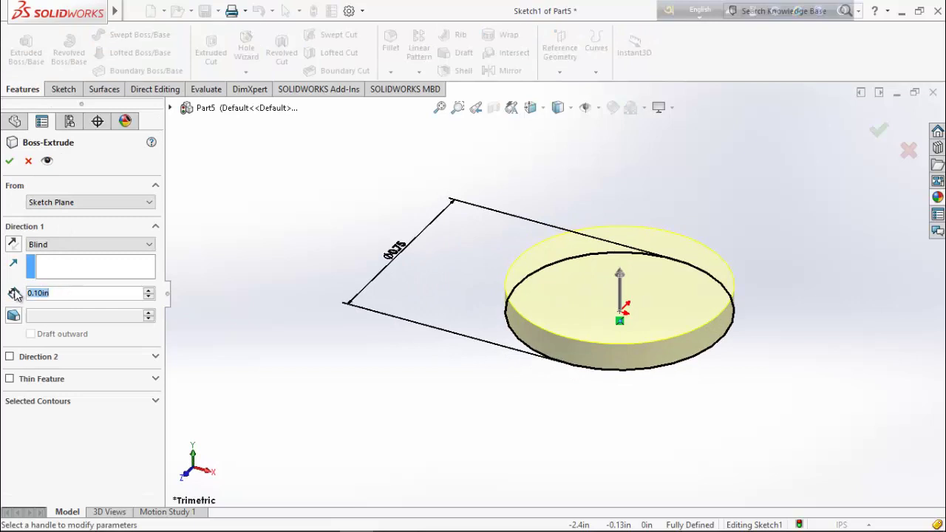
pyautogui.write('2.5')
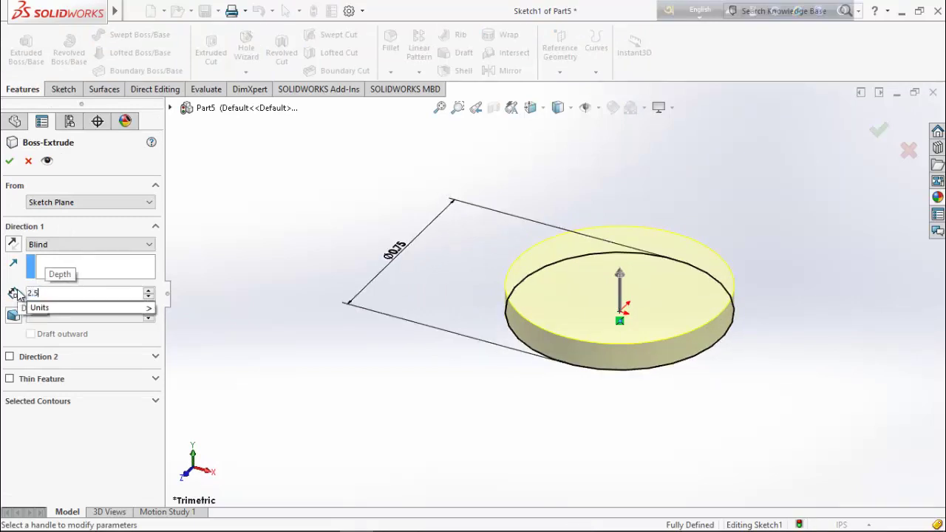
pyautogui.press('Return')
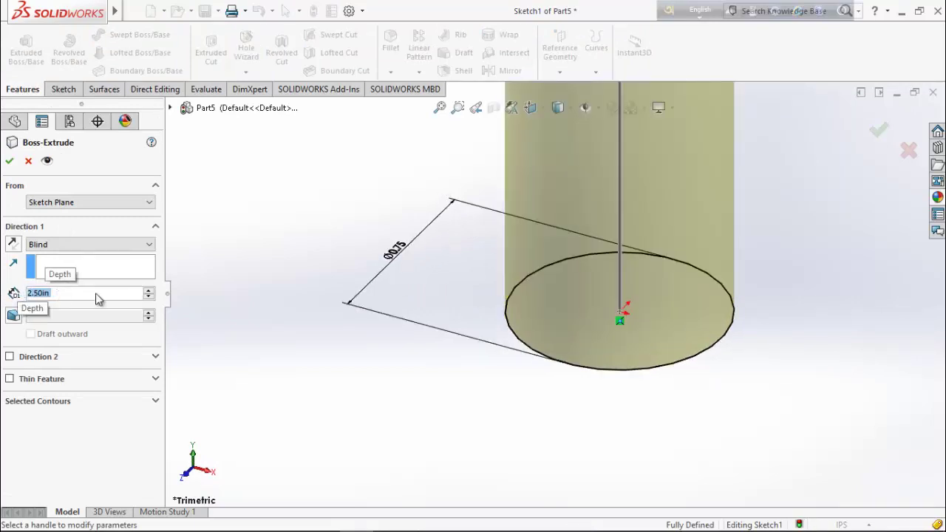
pyautogui.click(9, 161)
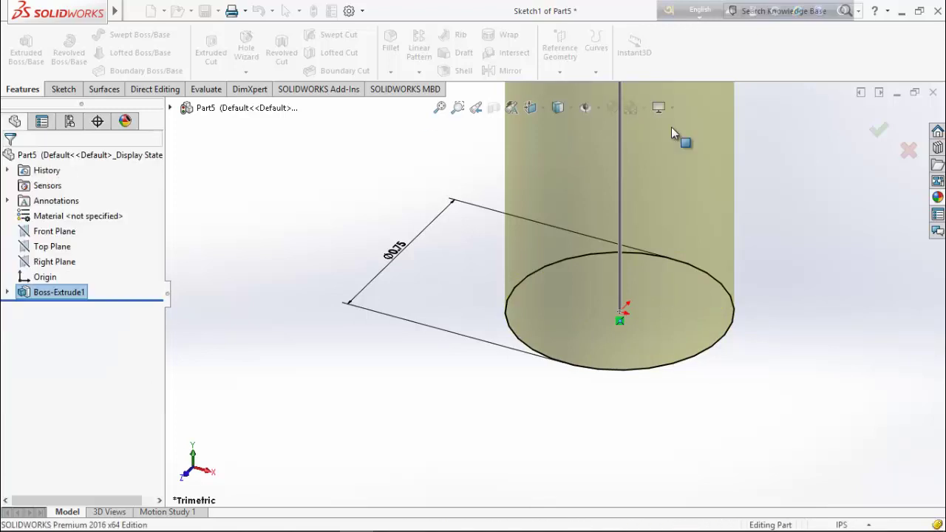
# Step: Apply the Plain White scene and color the whole cylinder part bright red
pyautogui.click(638, 108)
pyautogui.click(685, 44)
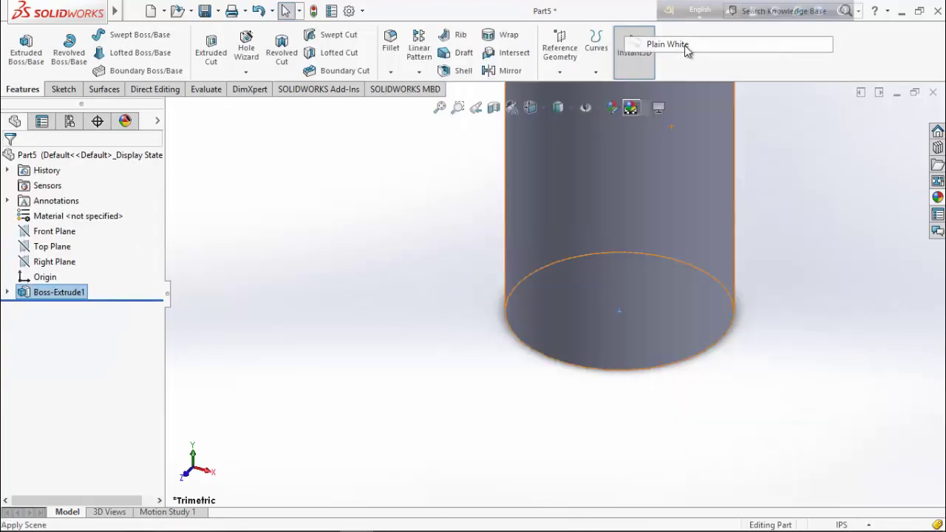
pyautogui.click(613, 108)
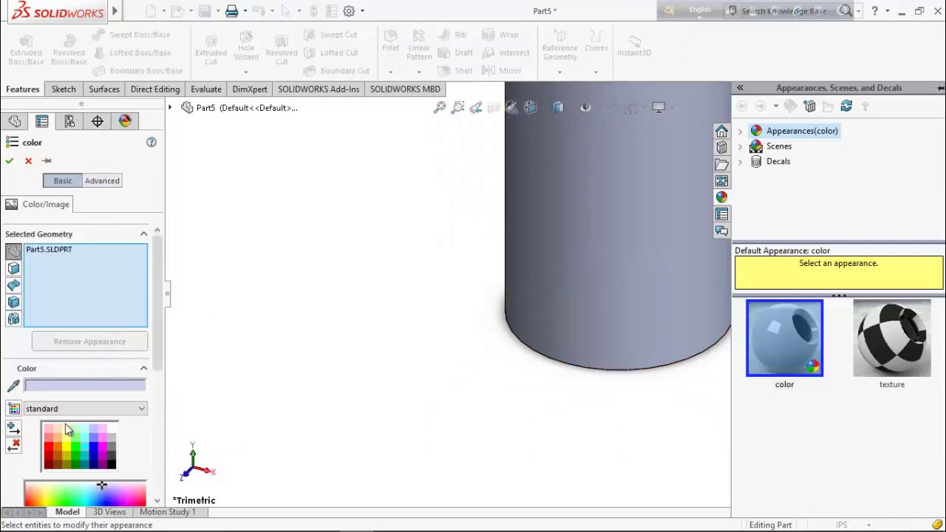
pyautogui.click(49, 450)
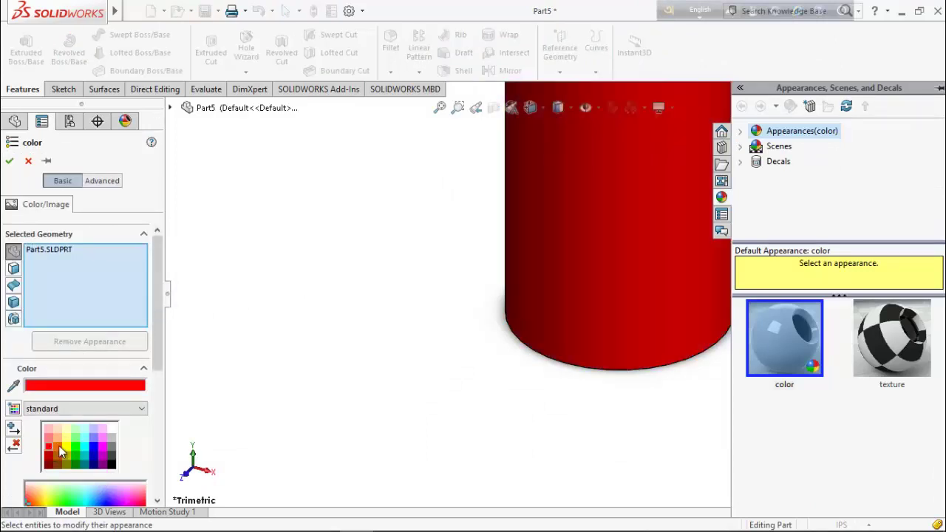
pyautogui.click(59, 450)
pyautogui.click(49, 451)
pyautogui.click(10, 161)
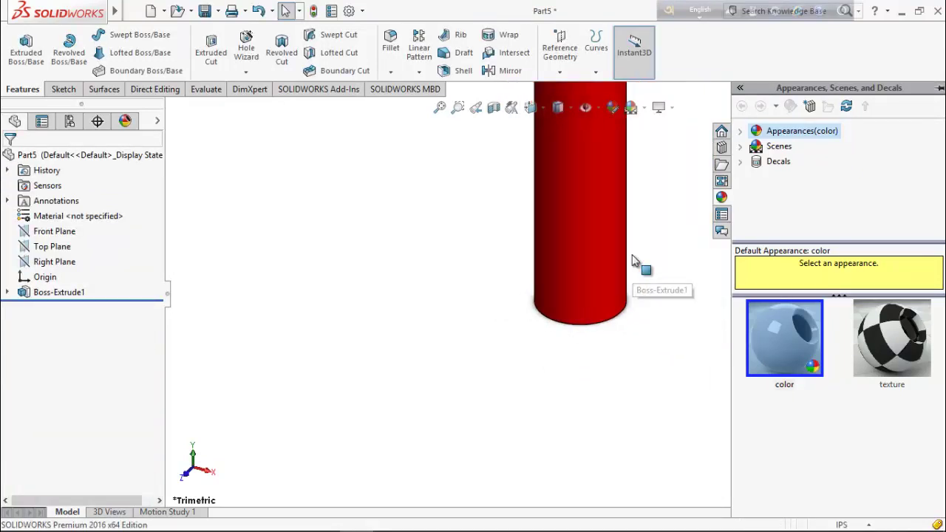
# Step: Save the part as Shaft in the Geneva Drive Mechanism folder
pyautogui.click(203, 12)
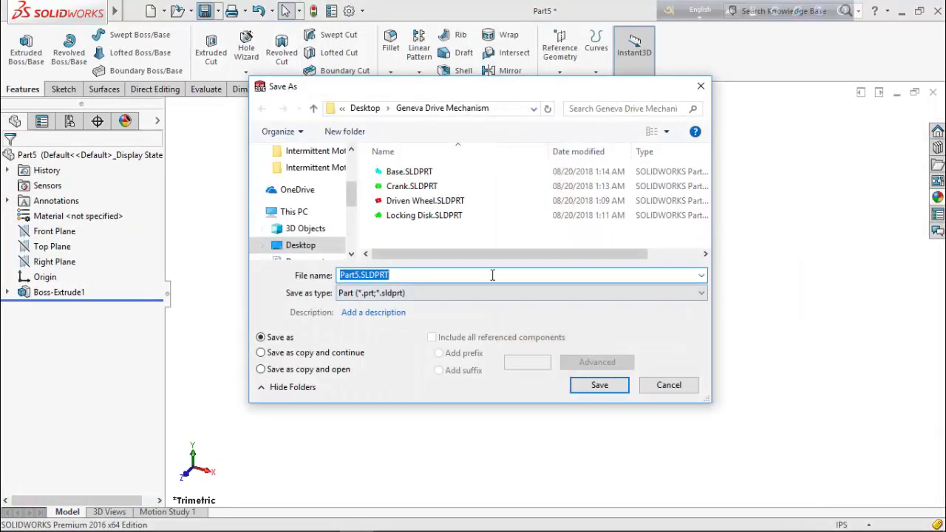
pyautogui.write('Shaft')
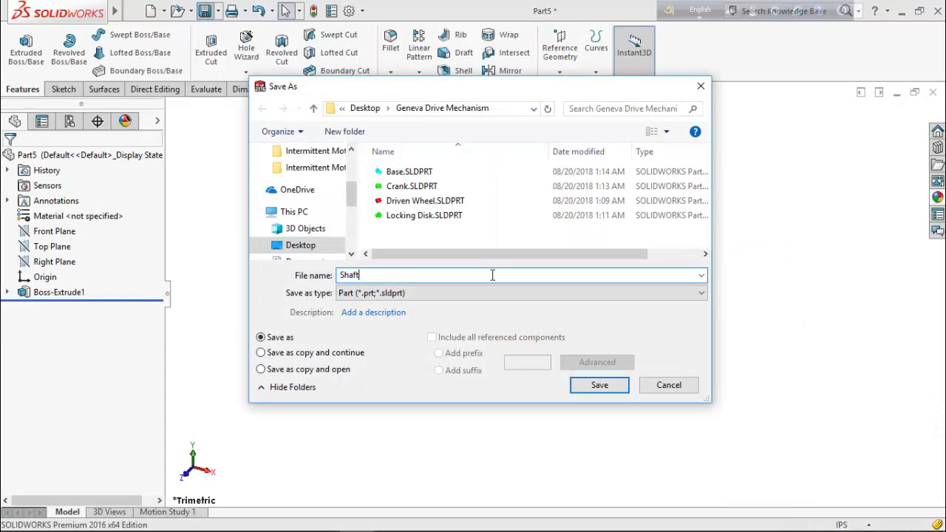
pyautogui.press('Return')
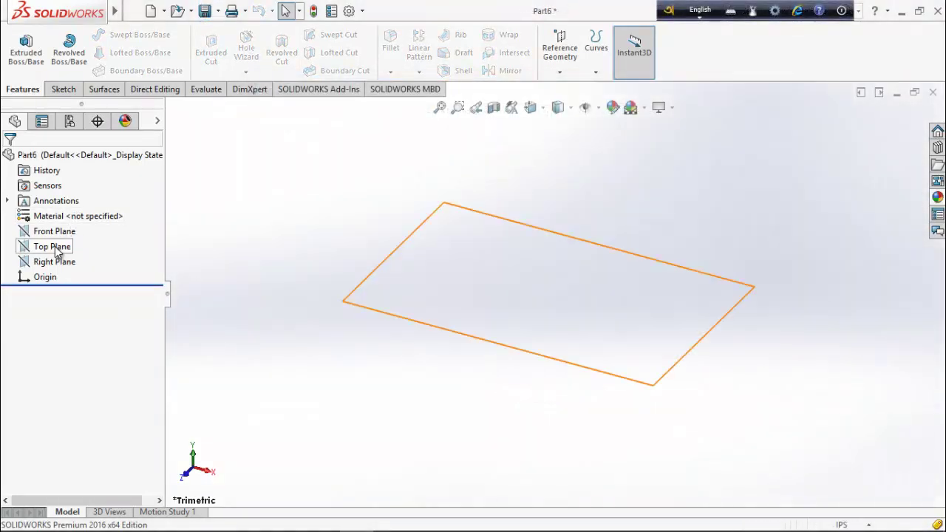
# Step: Sketch a circle about 2.27 in in diameter centred on the origin of the Top Plane
pyautogui.rightClick(52, 247)
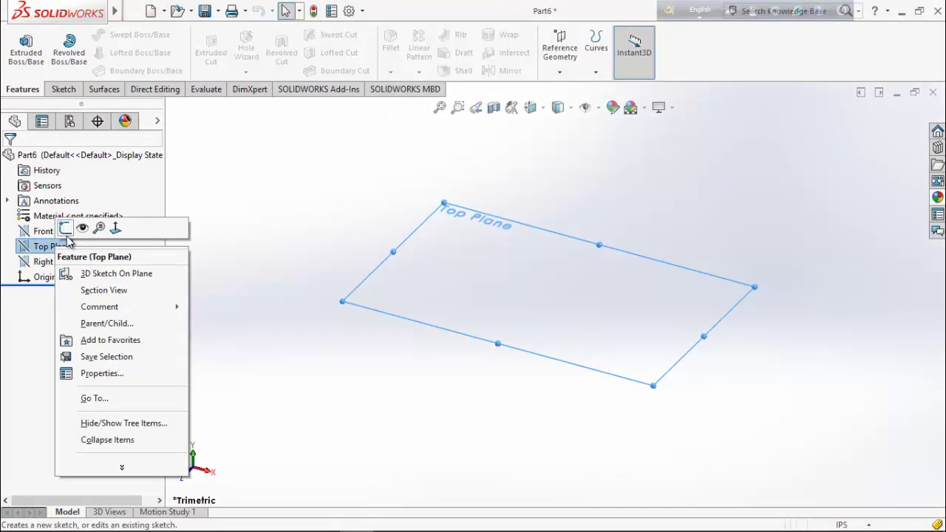
pyautogui.click(64, 228)
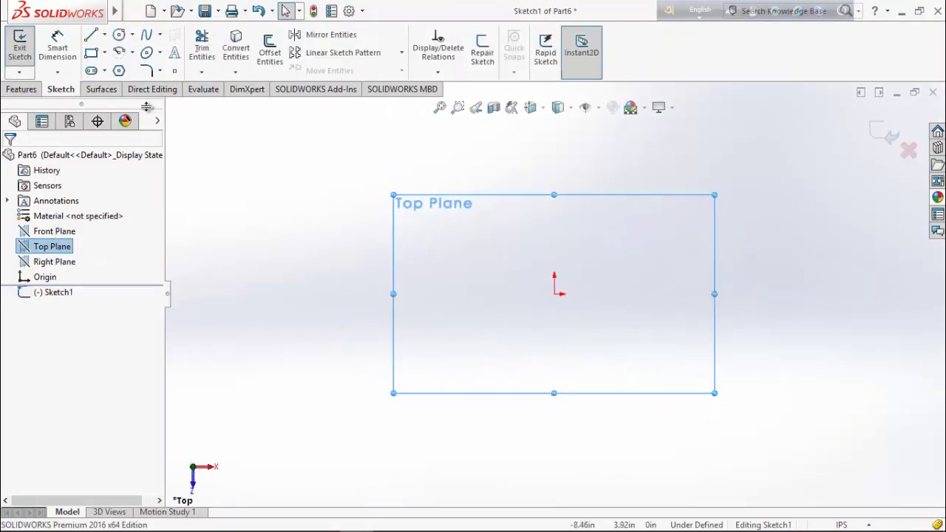
pyautogui.click(119, 36)
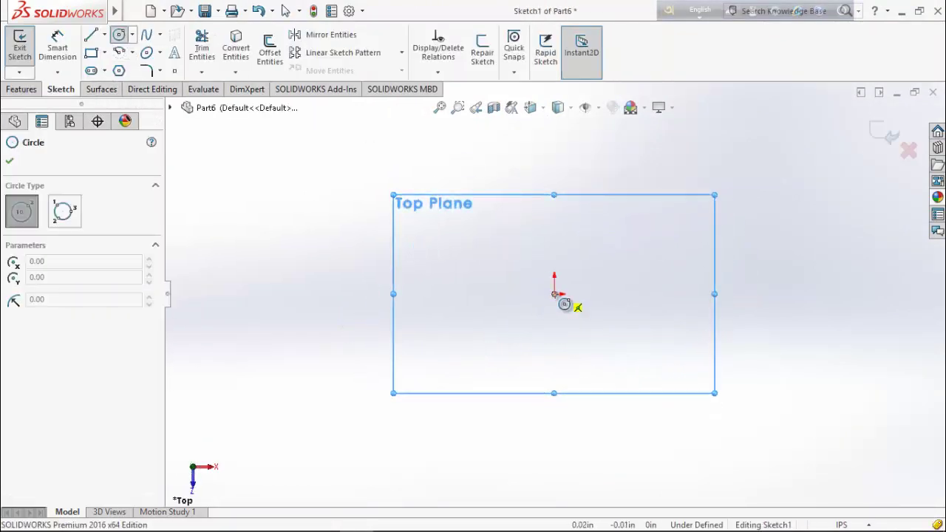
pyautogui.click(555, 294)
pyautogui.click(507, 316)
pyautogui.rightClick(336, 248)
pyautogui.click(378, 262)
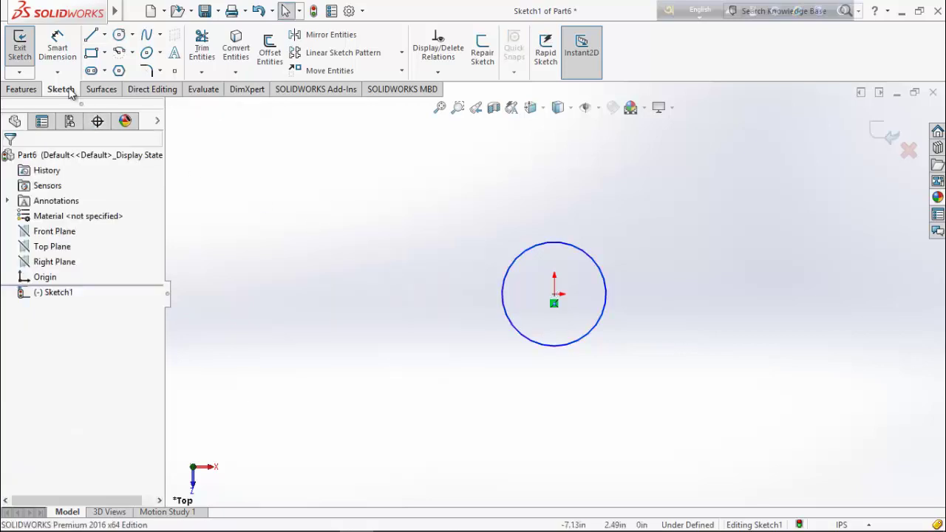
# Step: Dimension the circle's diameter as 0.38 in
pyautogui.click(58, 46)
pyautogui.click(605, 309)
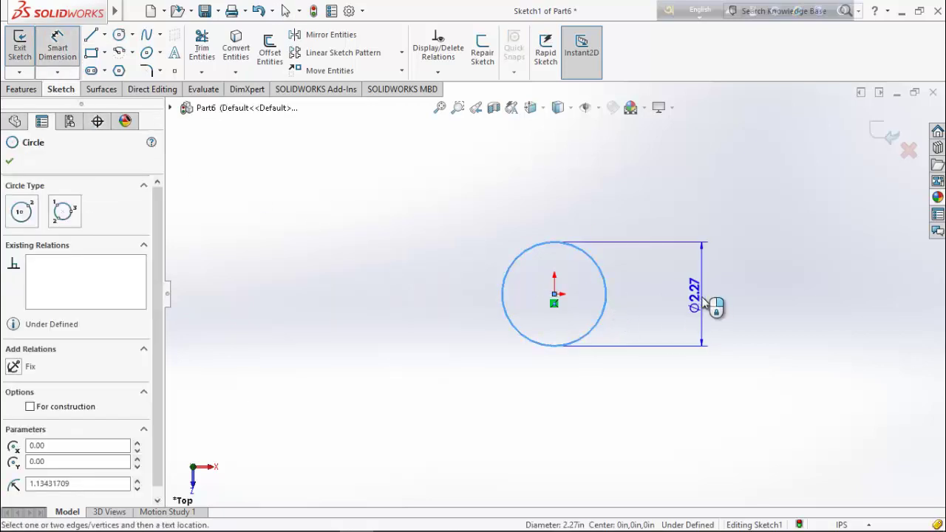
pyautogui.click(704, 302)
pyautogui.press('BackSpace')
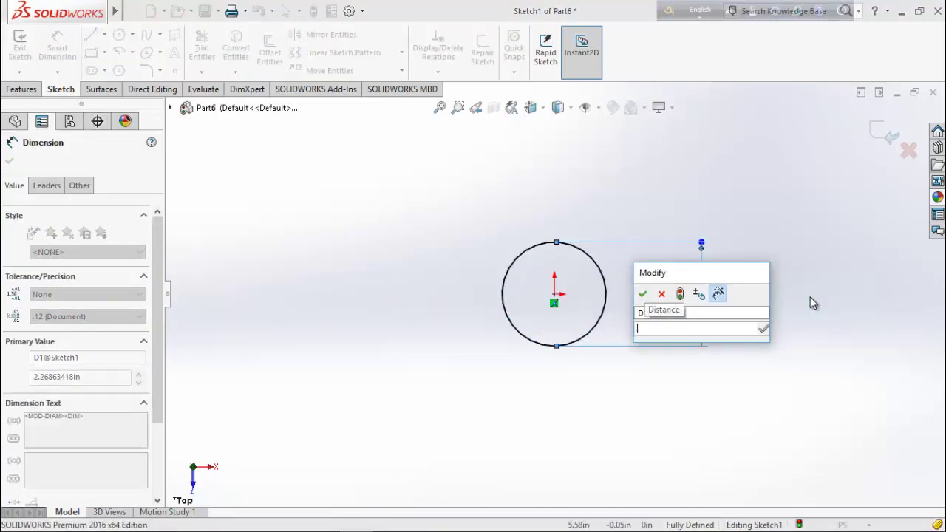
pyautogui.write('.38')
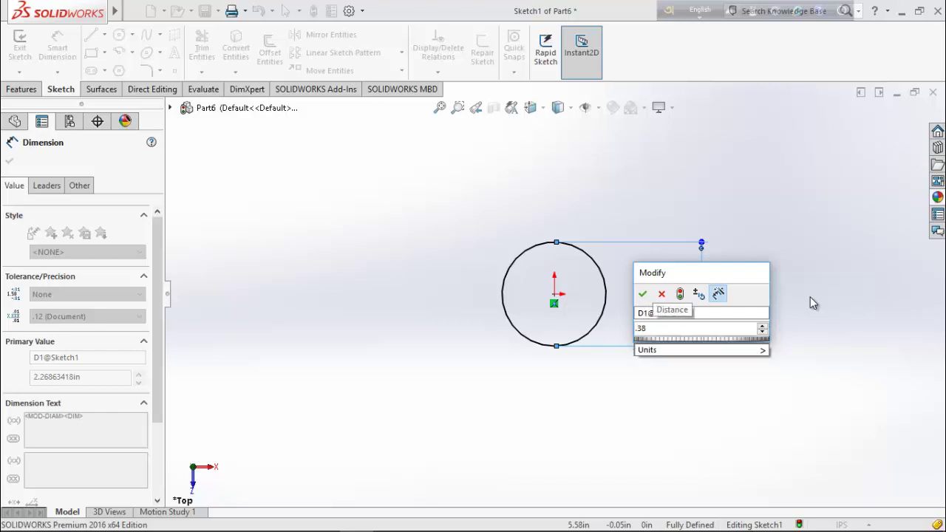
pyautogui.press('Return')
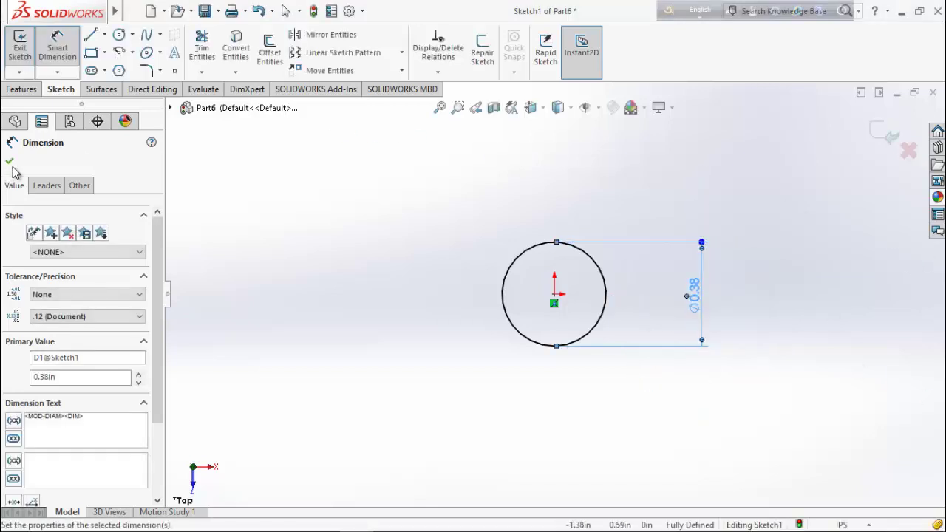
pyautogui.click(10, 161)
# Step: Extrude the circle as a blind boss to a depth of 0.60 in
pyautogui.click(34, 92)
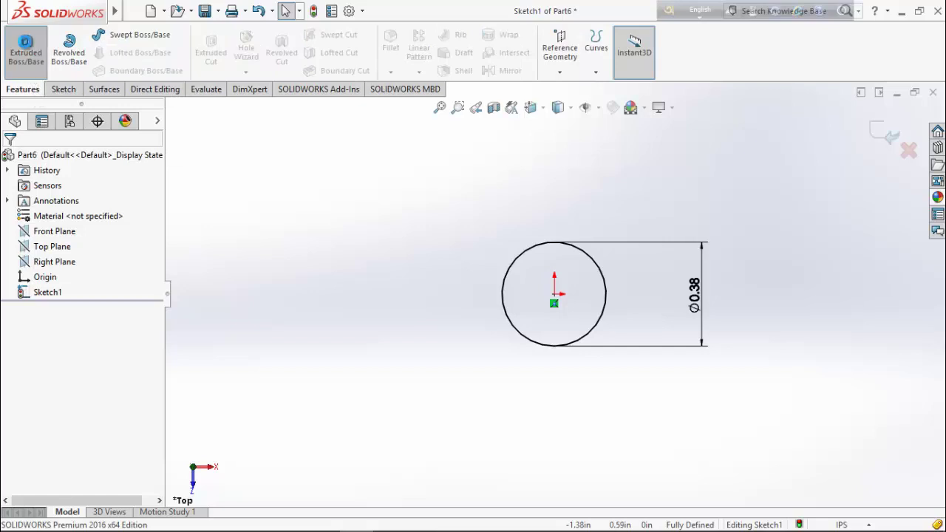
pyautogui.click(25, 48)
pyautogui.click(149, 289)
pyautogui.click(149, 290)
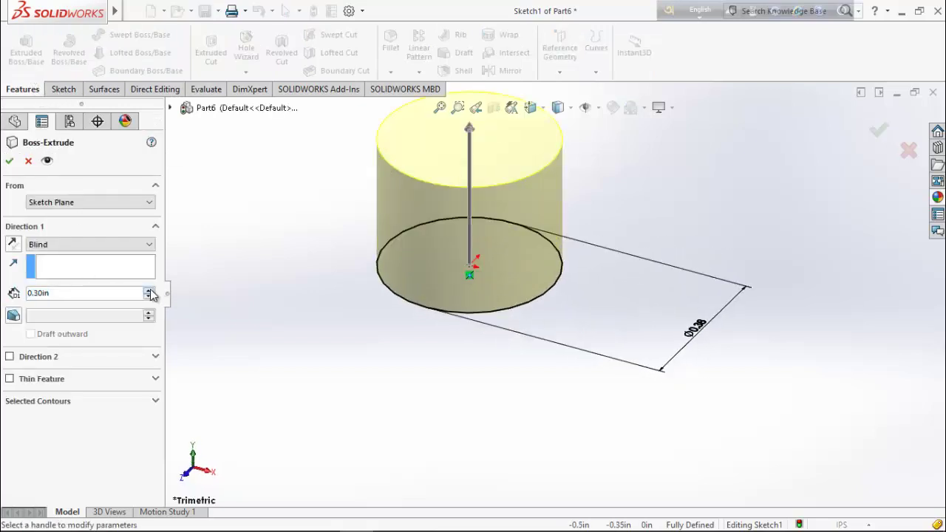
pyautogui.click(149, 290)
pyautogui.click(148, 290)
pyautogui.click(148, 290)
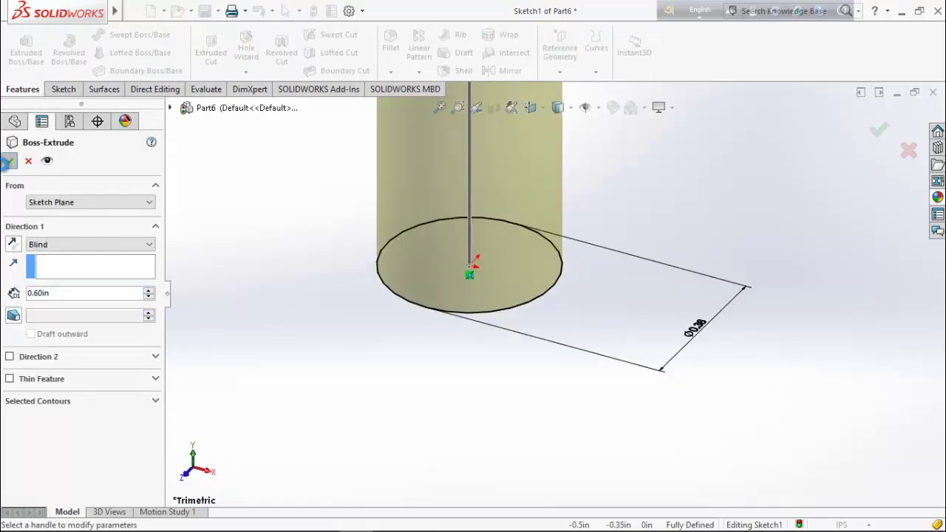
pyautogui.click(10, 161)
# Step: Apply the Plain White scene and color the whole cylinder part blue
pyautogui.click(622, 108)
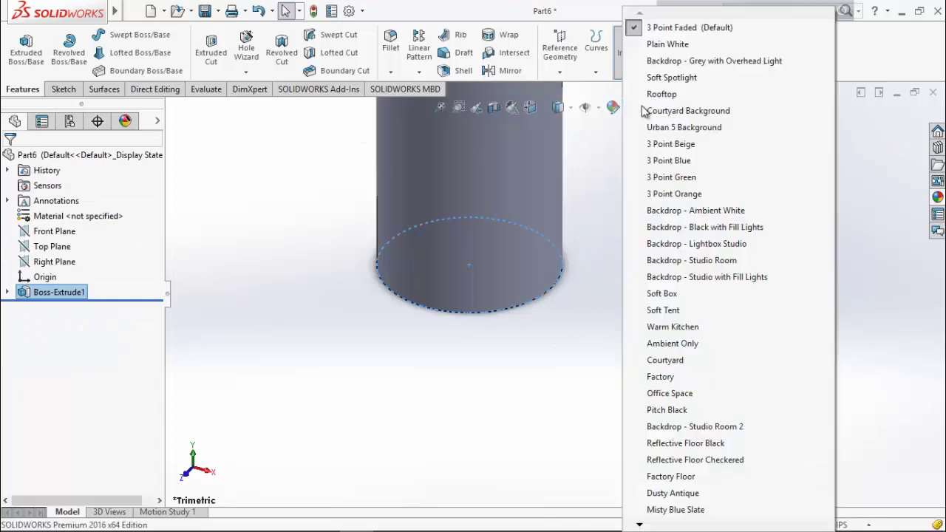
pyautogui.click(695, 46)
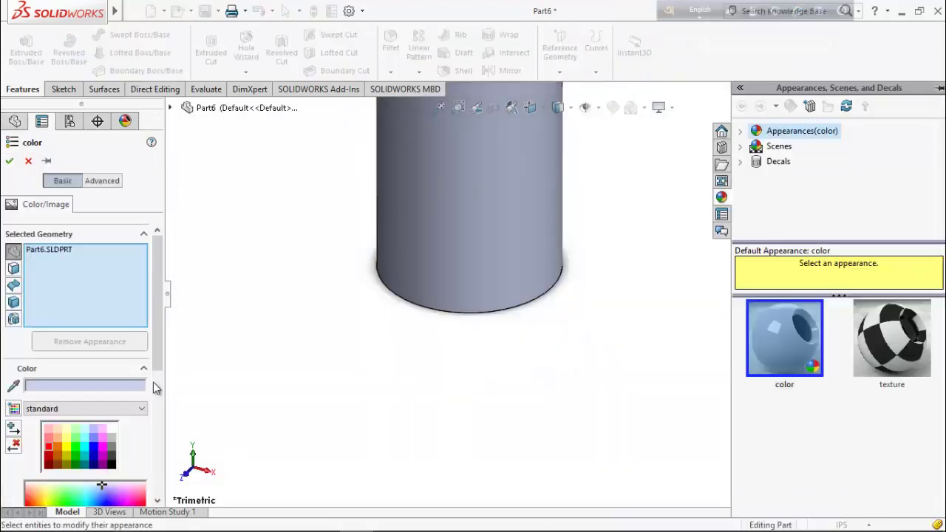
pyautogui.click(93, 446)
pyautogui.click(9, 160)
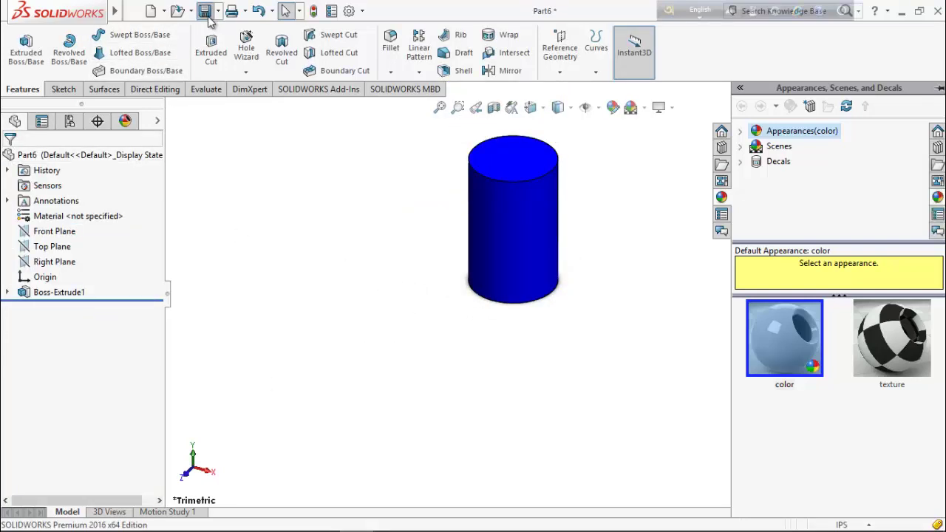
# Step: Save the part as Pin in the Geneva Drive Mechanism folder
pyautogui.click(206, 12)
pyautogui.write('Pi')
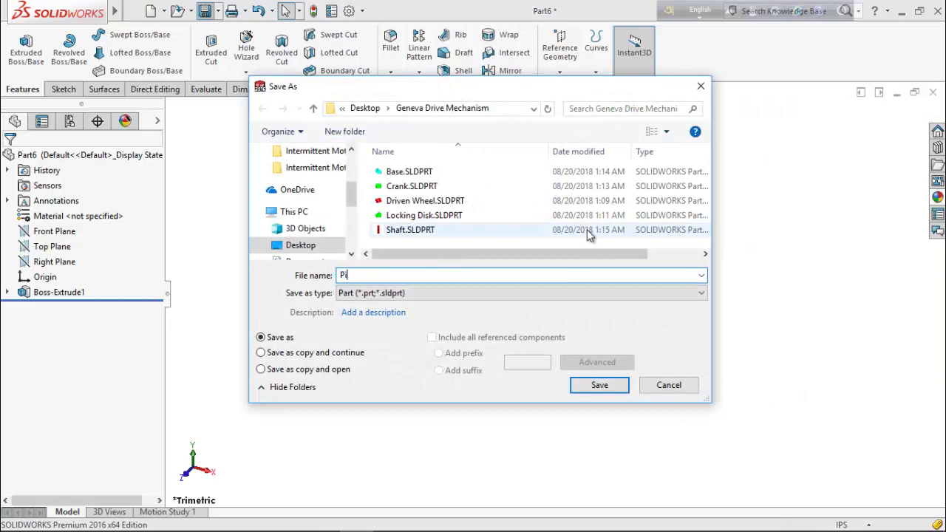
pyautogui.write('n')
pyautogui.press('Return')
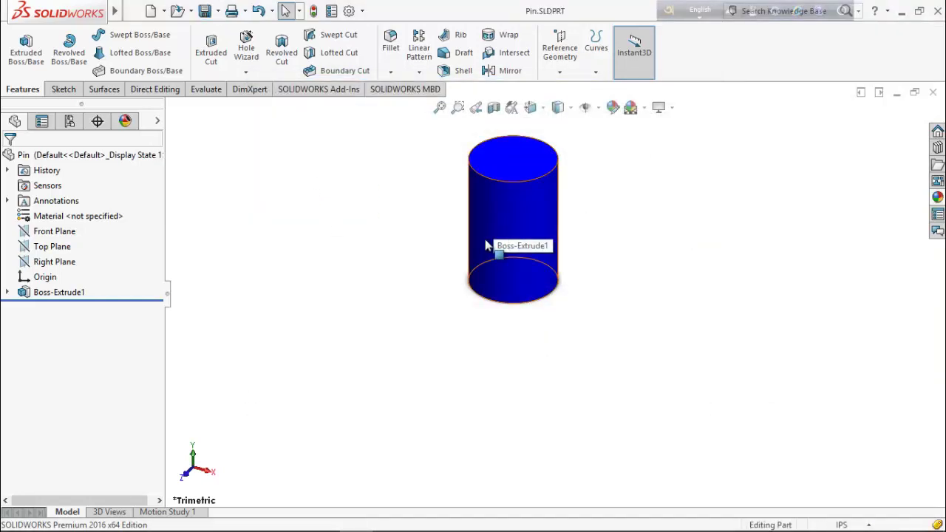
pyautogui.scroll(1, 528, 216)
pyautogui.scroll(-3, 581, 158)
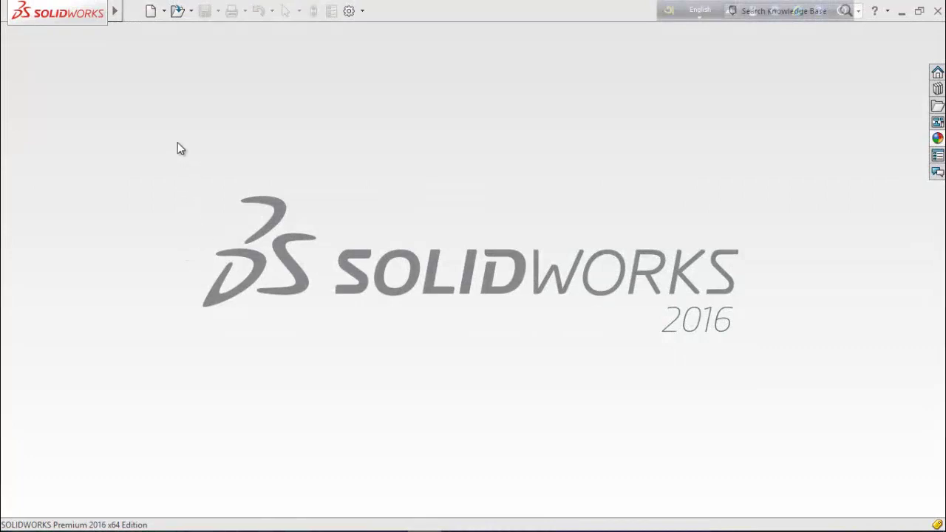
# Step: Create a new assembly and place Base.SLDPRT from the Geneva Drive Mechanism folder as its first component
pyautogui.click(165, 12)
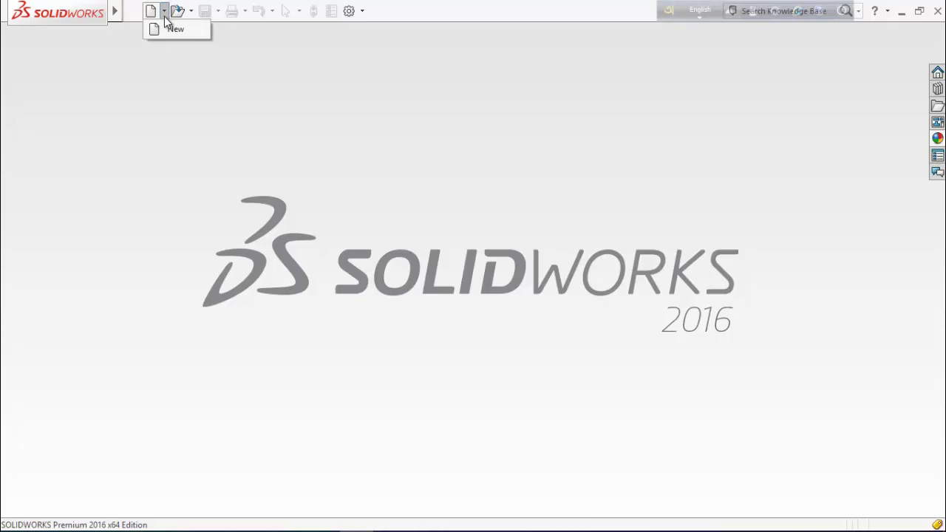
pyautogui.click(168, 30)
pyautogui.click(449, 209)
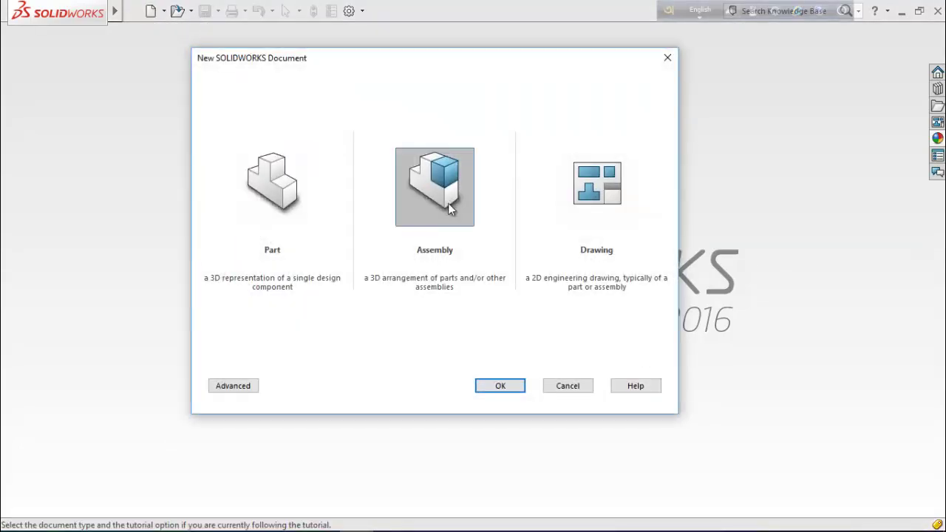
pyautogui.click(514, 386)
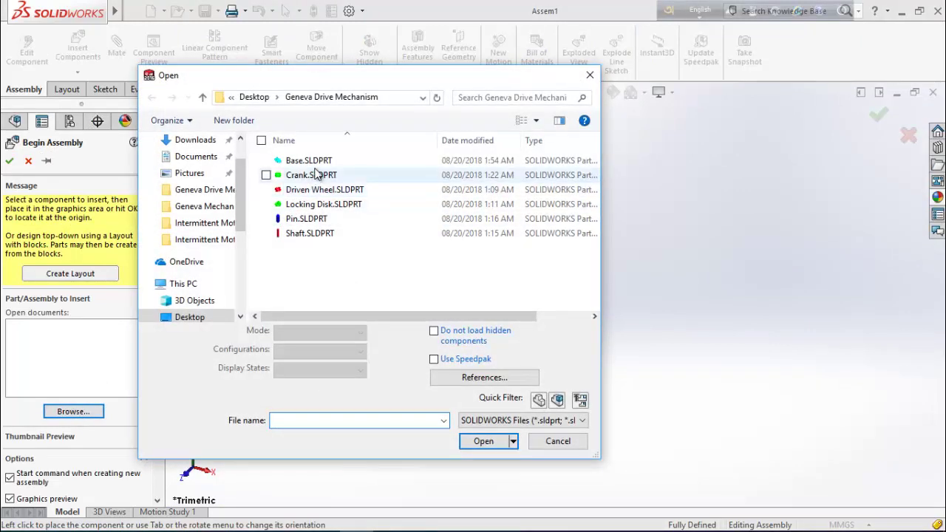
pyautogui.click(326, 167)
pyautogui.click(480, 418)
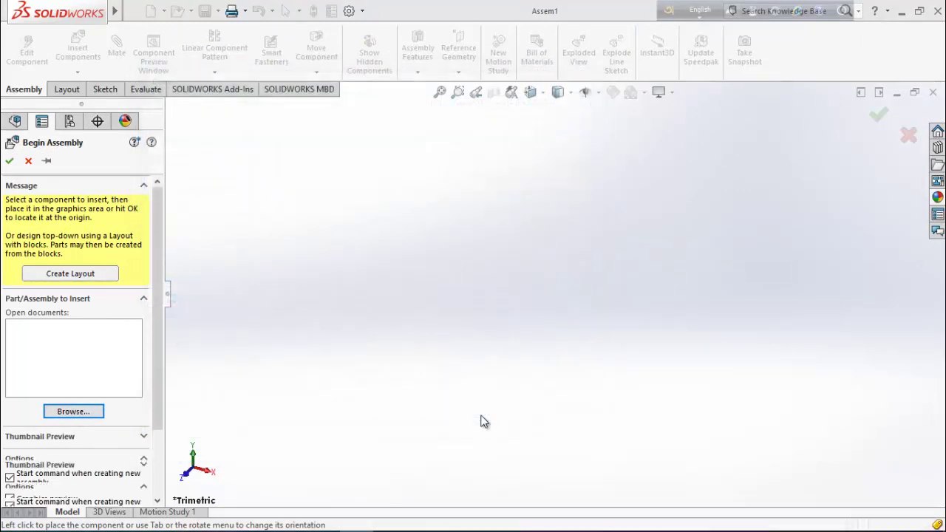
pyautogui.click(533, 312)
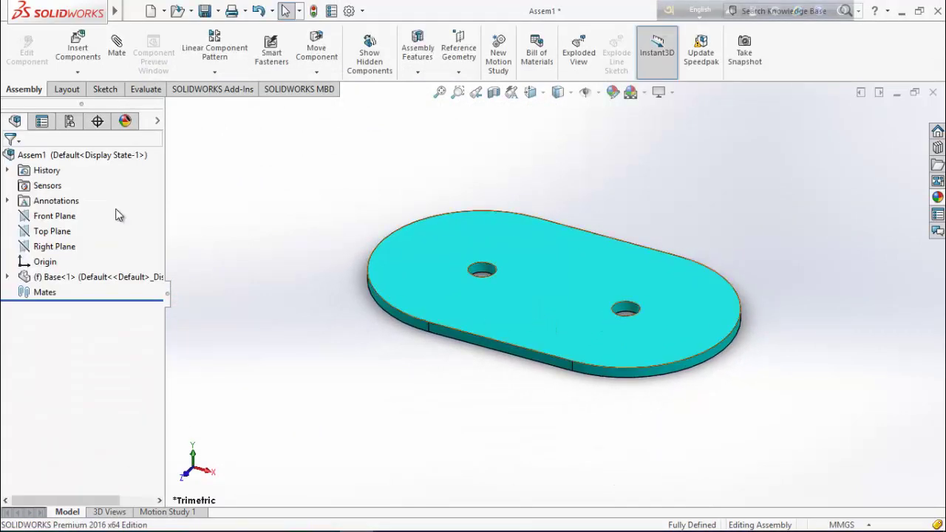
# Step: Insert Shaft.SLDPRT into the assembly and place it in free space beside the Base plate
pyautogui.click(77, 50)
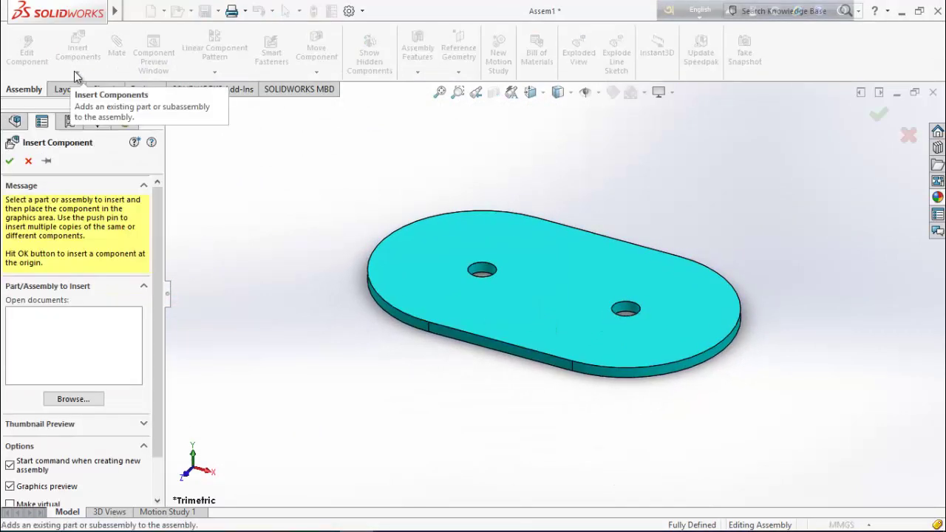
pyautogui.click(72, 399)
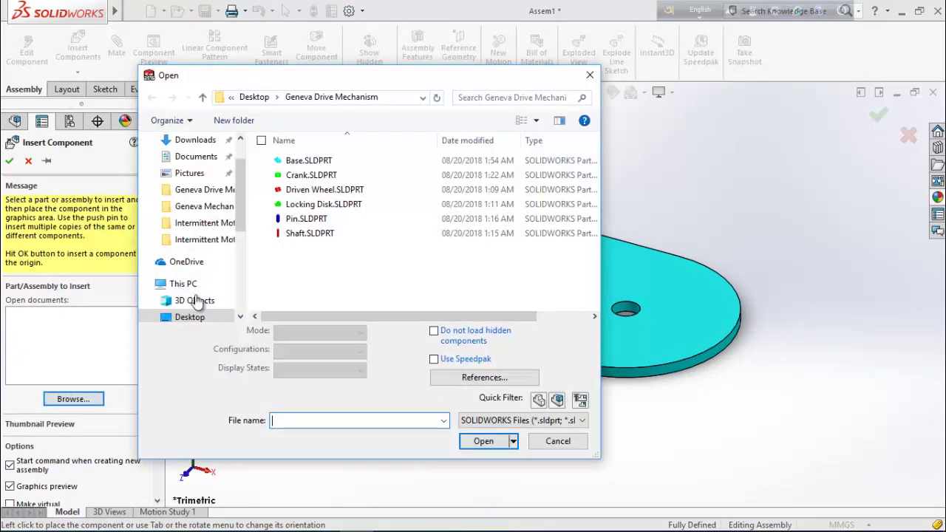
pyautogui.doubleClick(309, 234)
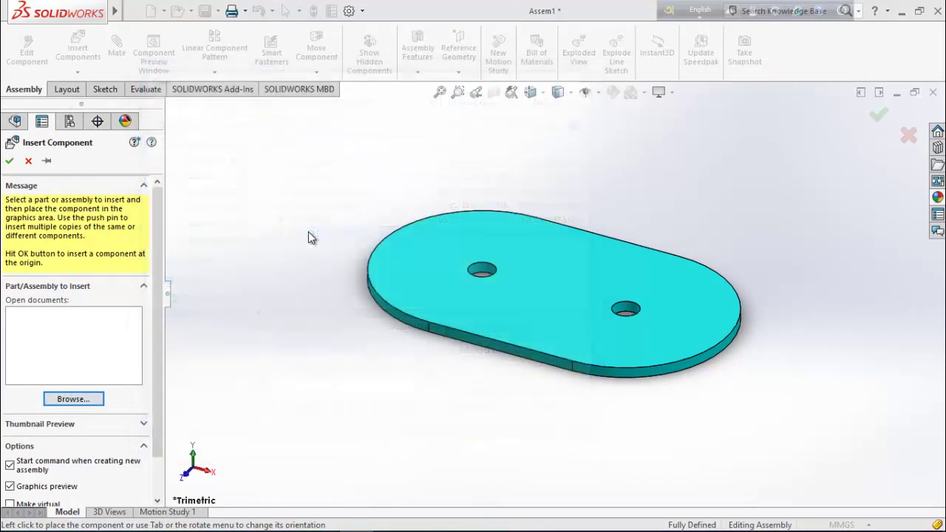
pyautogui.click(370, 182)
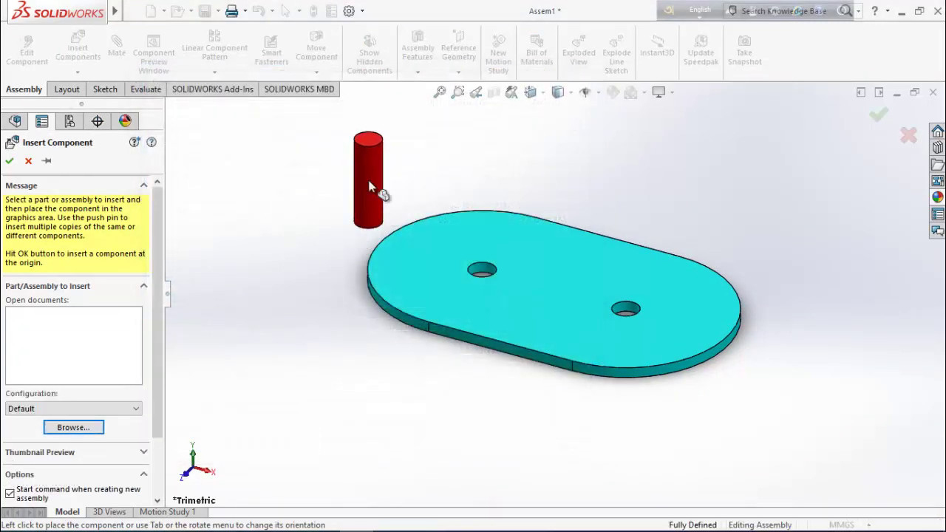
pyautogui.scroll(-2, 383, 172)
# Step: Mate the Shaft's cylindrical face concentric with the Base plate's left-hand hole
pyautogui.click(377, 178)
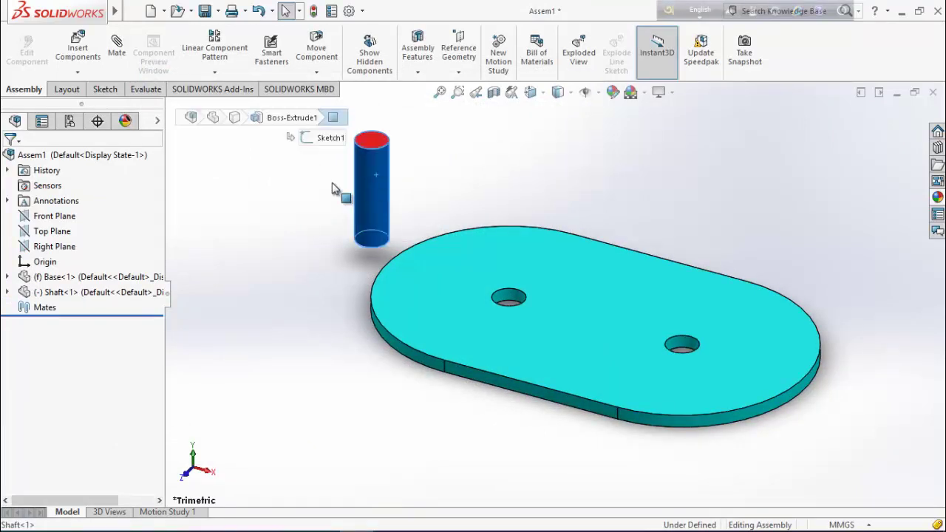
pyautogui.click(117, 54)
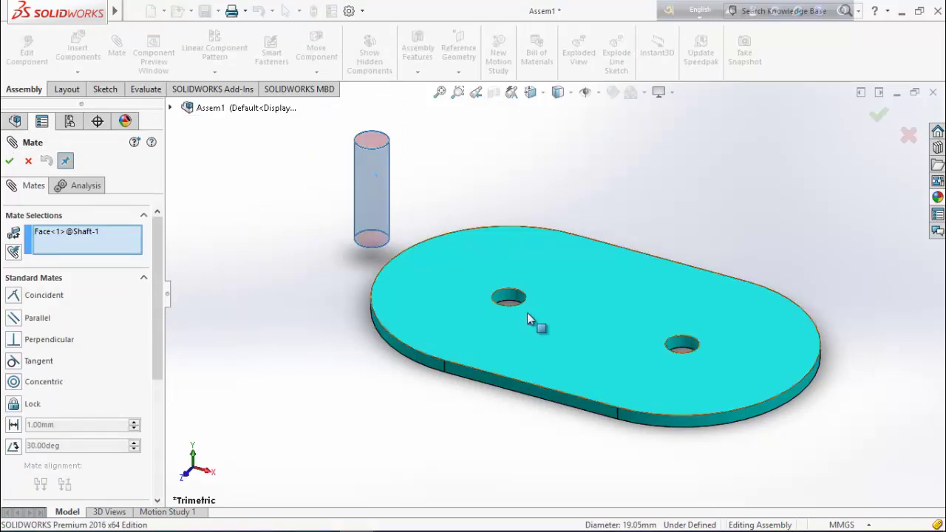
pyautogui.click(511, 298)
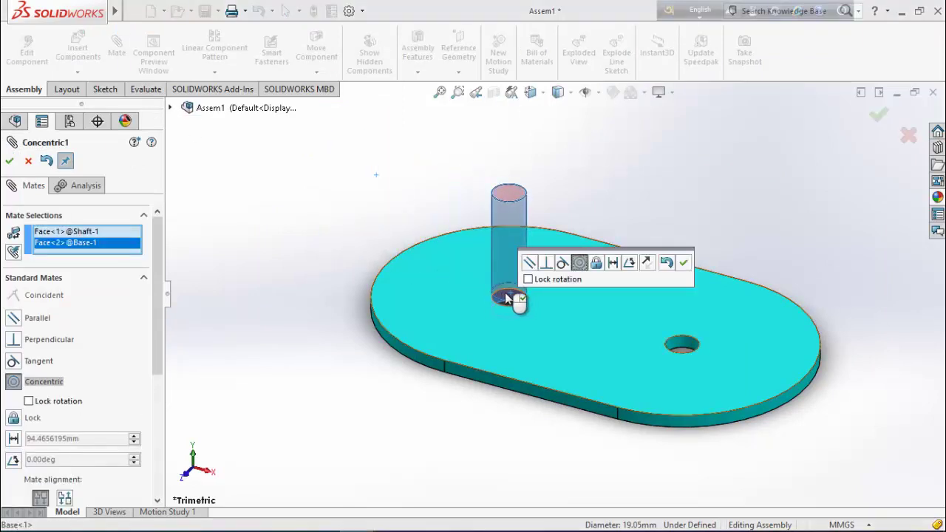
pyautogui.click(687, 266)
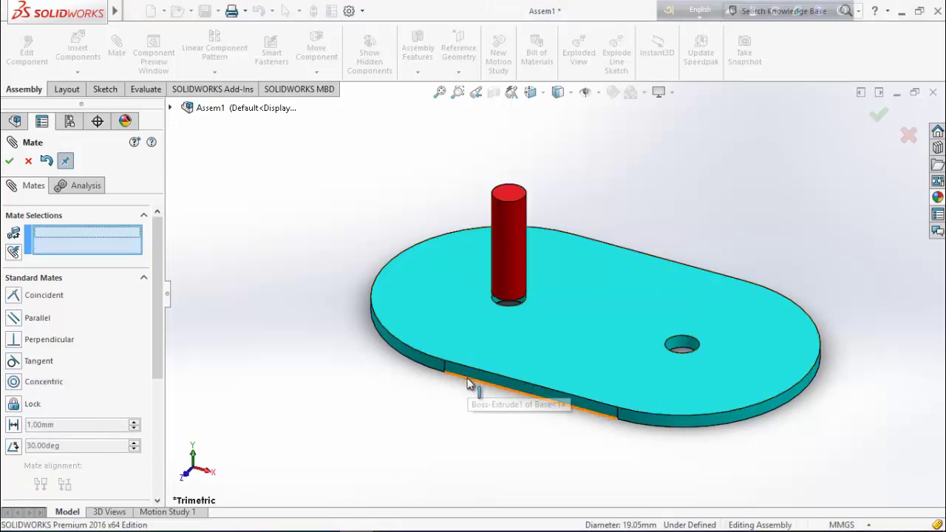
# Step: Add a coincident mate between the Shaft's bottom end face and the underside of the Base plate
pyautogui.moveTo(469, 386); pyautogui.dragTo(506, 170, button='middle')
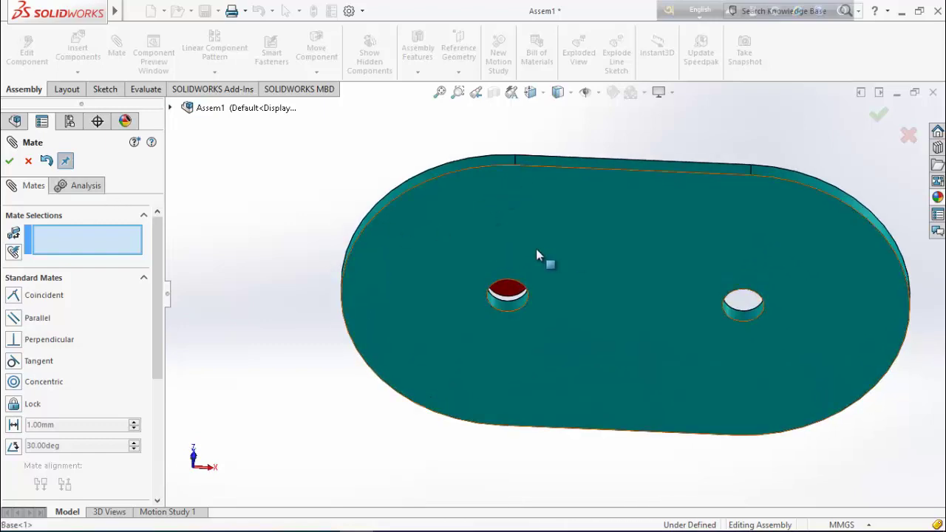
pyautogui.click(508, 291)
pyautogui.click(510, 293)
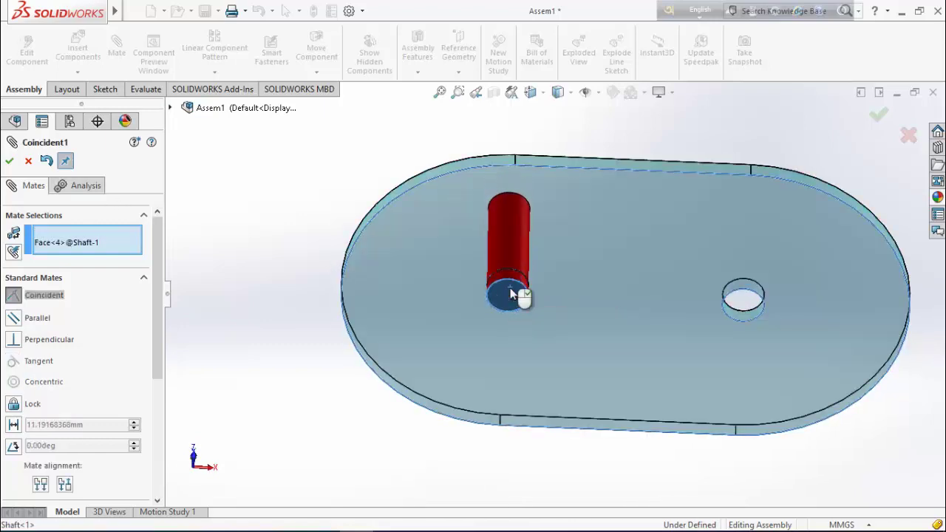
pyautogui.click(667, 257)
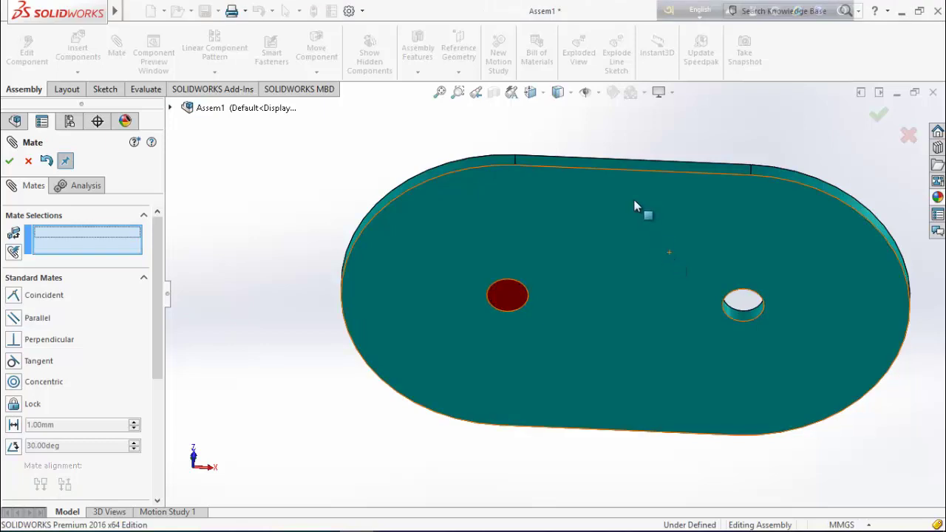
pyautogui.moveTo(634, 205); pyautogui.dragTo(9, 168, button='middle')
pyautogui.click(9, 163)
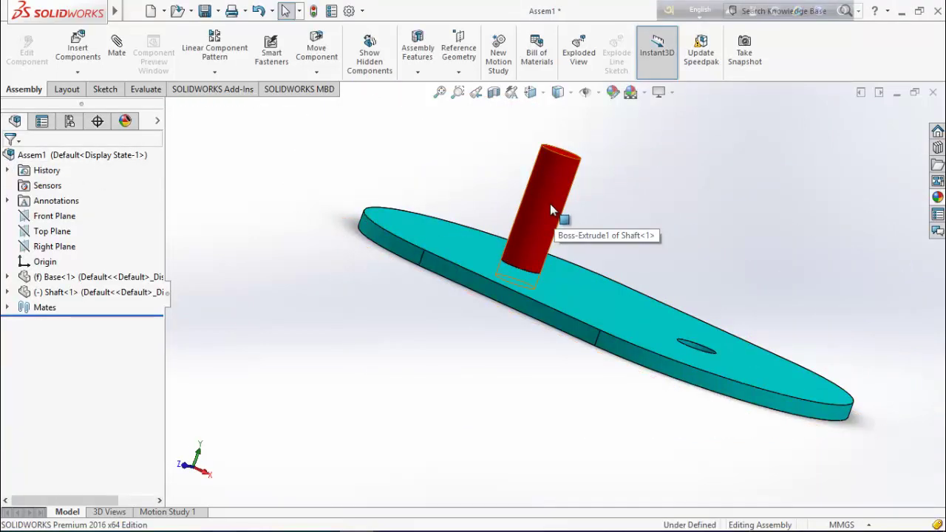
# Step: Copy the Shaft and place the copy above the Base plate's empty hole
pyautogui.keyDown('ctrl'); pyautogui.moveTo(550, 204); pyautogui.dragTo(715, 232); pyautogui.keyUp('ctrl')
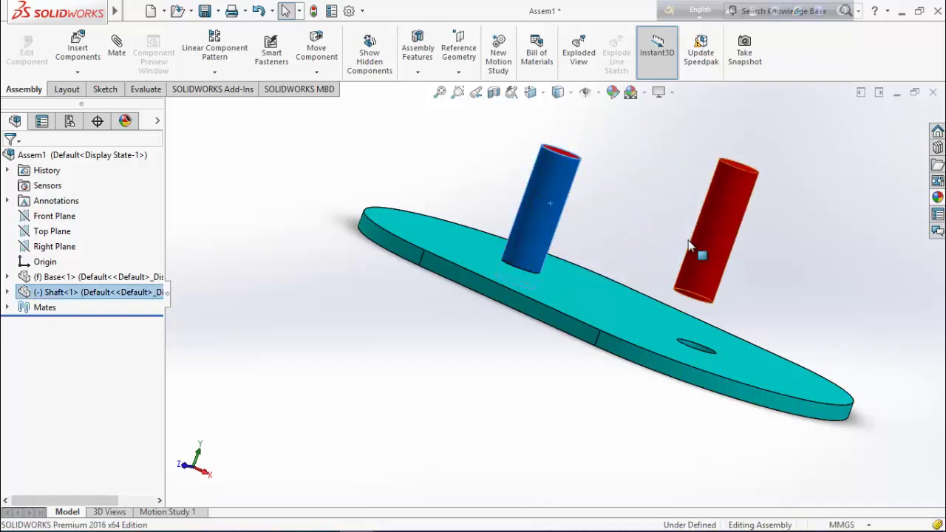
# Step: Mate the copied Shaft's cylindrical face concentric with the Base plate's empty hole
pyautogui.moveTo(695, 256); pyautogui.dragTo(806, 228, button='middle')
pyautogui.click(807, 222)
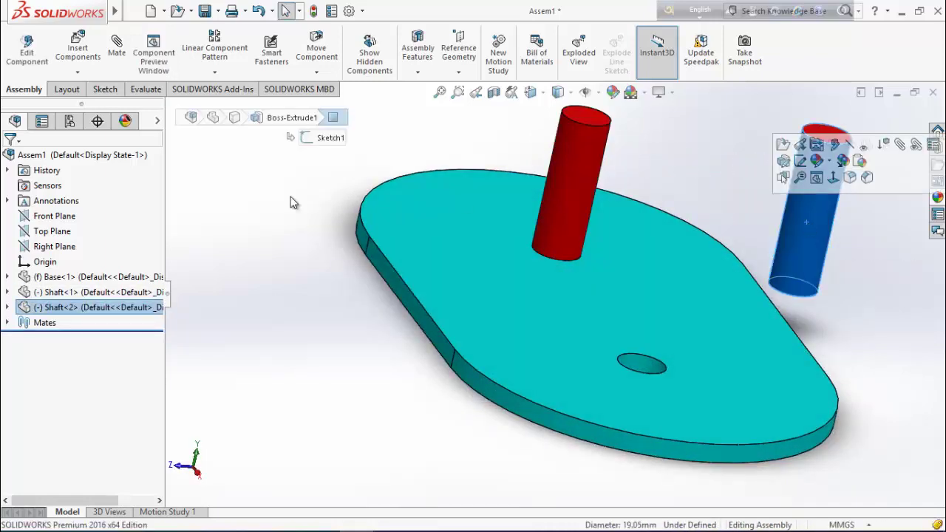
pyautogui.click(115, 53)
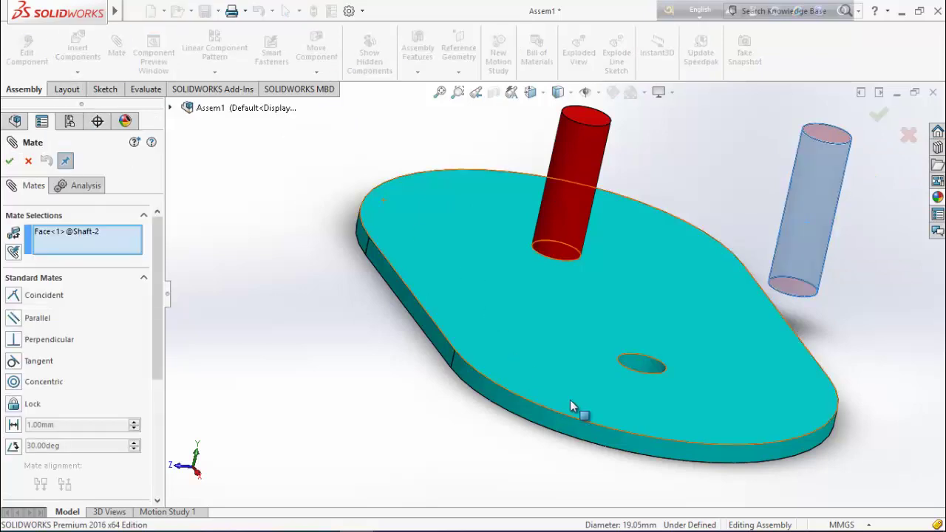
pyautogui.click(640, 363)
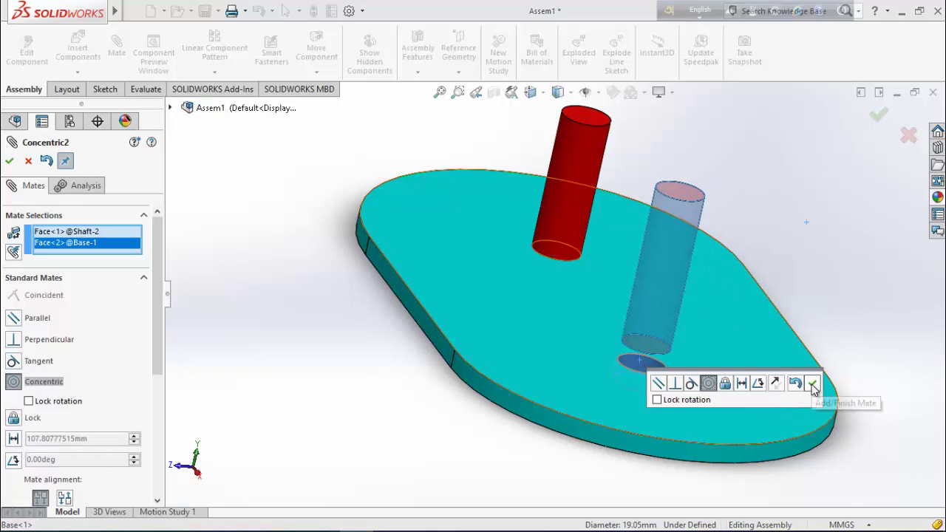
pyautogui.click(812, 384)
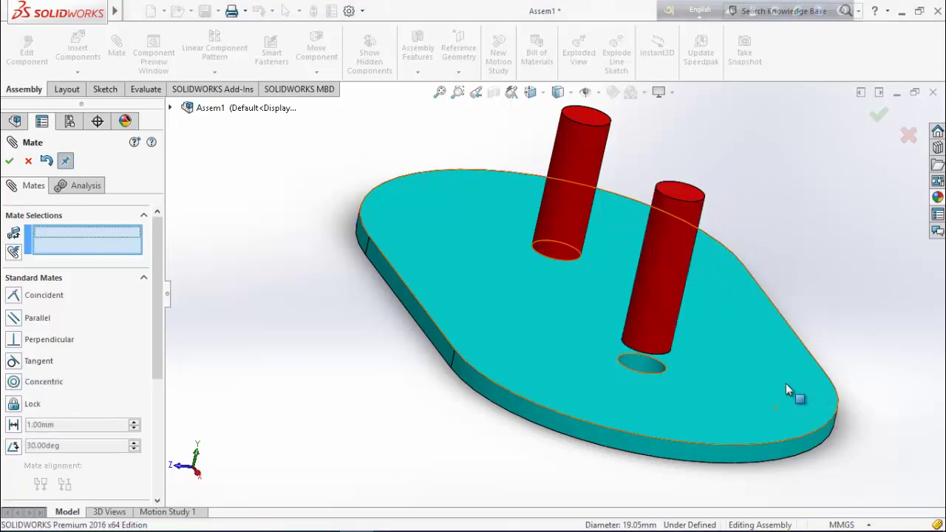
# Step: Lower the copied Shaft through the hole and mate its bottom end face coincident with the underside of the Base plate
pyautogui.click(669, 312)
pyautogui.click(649, 354)
pyautogui.click(637, 394)
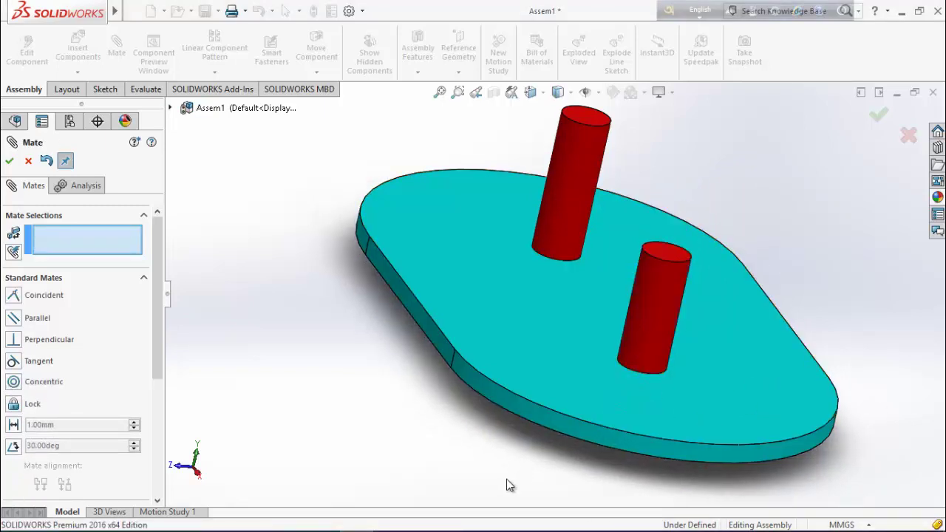
pyautogui.moveTo(504, 477); pyautogui.dragTo(553, 418, button='middle')
pyautogui.scroll(3, 552, 416)
pyautogui.scroll(-3, 554, 440)
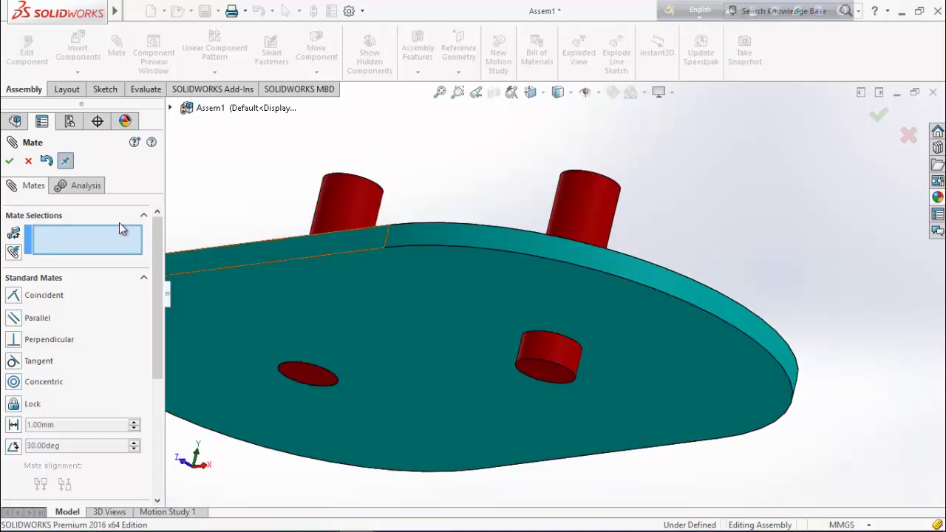
pyautogui.click(554, 376)
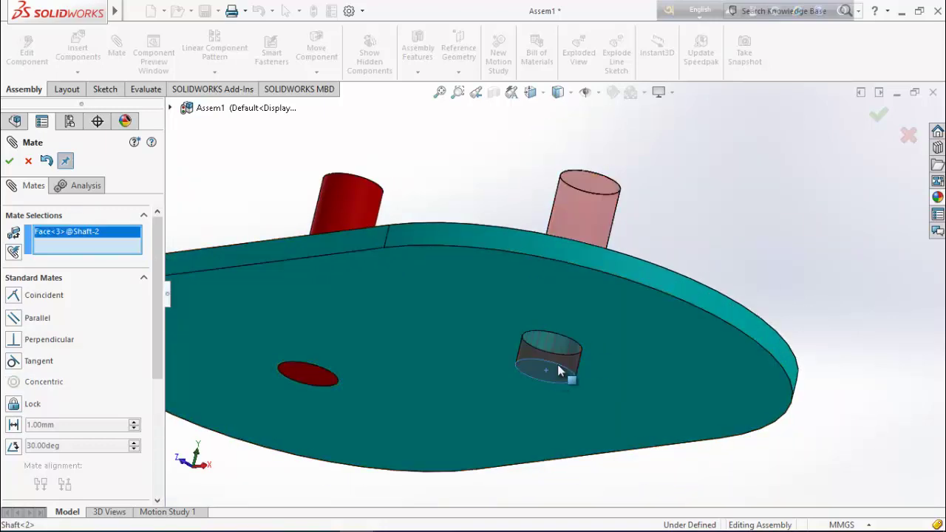
pyautogui.click(591, 326)
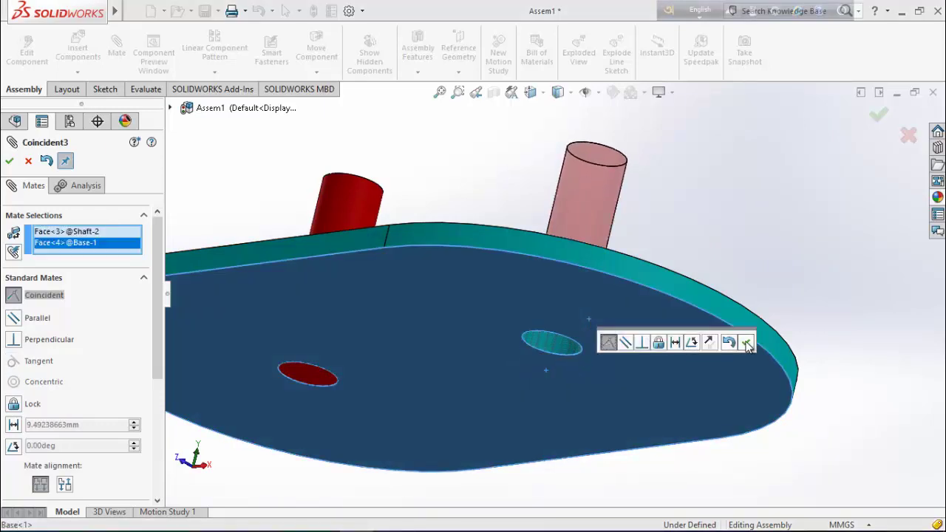
pyautogui.click(747, 342)
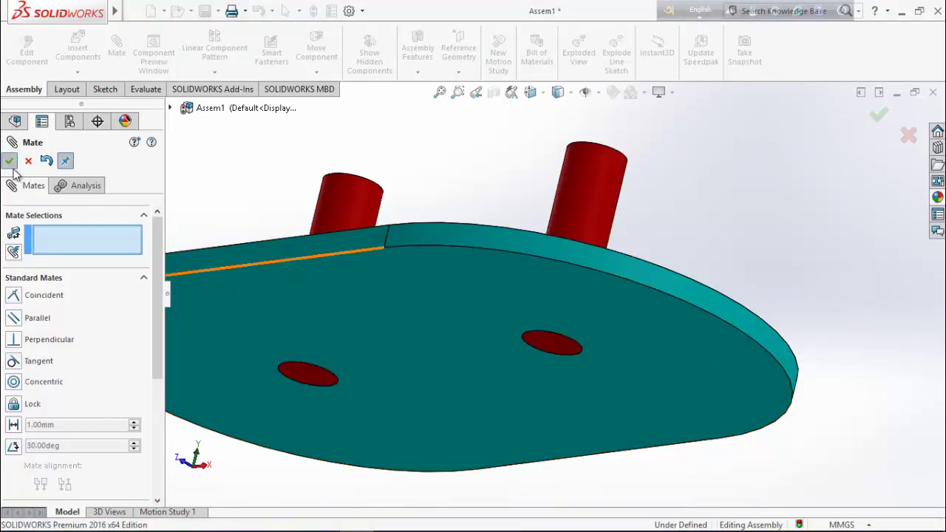
pyautogui.click(9, 161)
# Step: Insert Driven Wheel.SLDPRT into the assembly and place it in free space beside the Base plate
pyautogui.moveTo(433, 244); pyautogui.dragTo(441, 276, button='middle')
pyautogui.scroll(3, 441, 276)
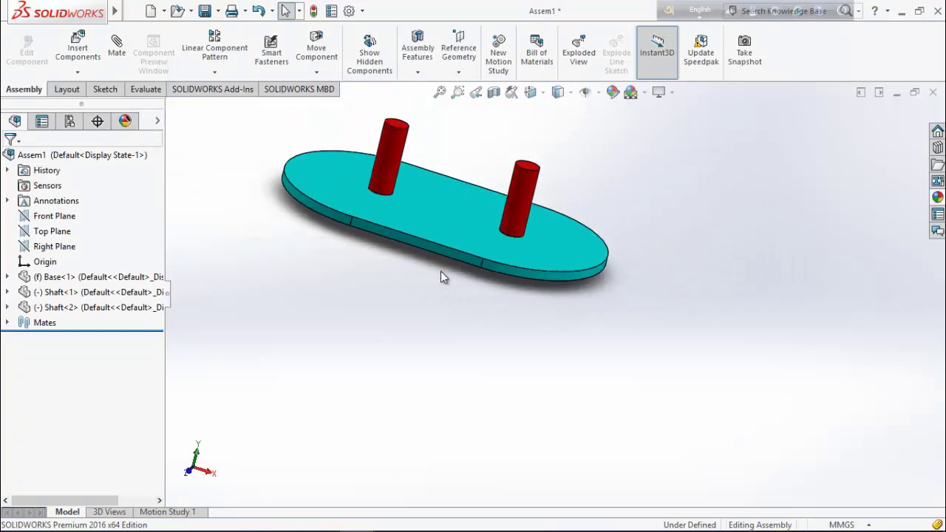
pyautogui.click(93, 49)
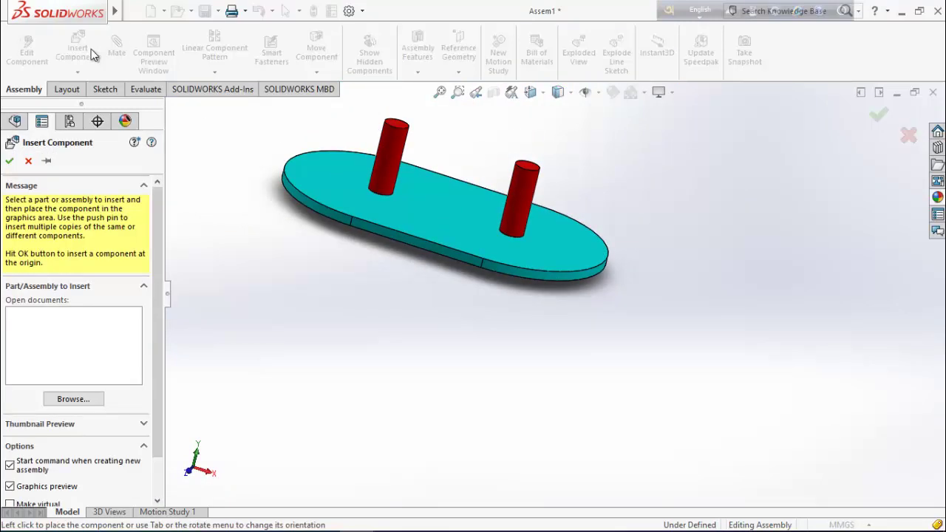
pyautogui.click(73, 399)
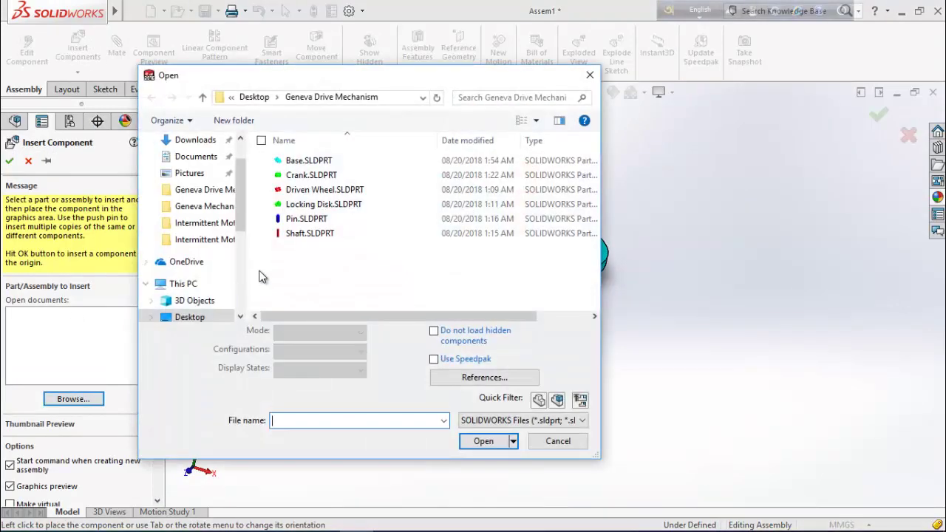
pyautogui.doubleClick(324, 190)
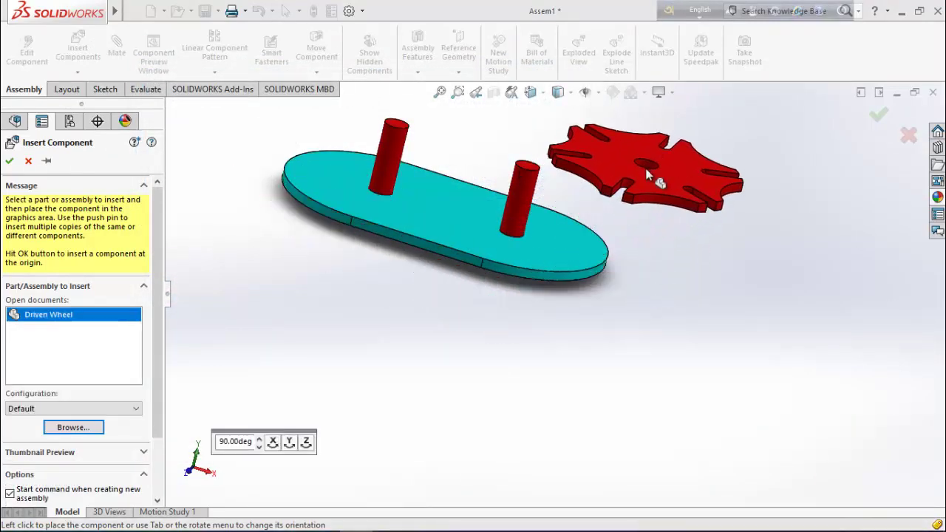
pyautogui.click(651, 176)
# Step: Mate the Driven Wheel's centre hole concentric with the cylindrical face of the copied Shaft
pyautogui.moveTo(723, 176); pyautogui.dragTo(646, 202, button='middle')
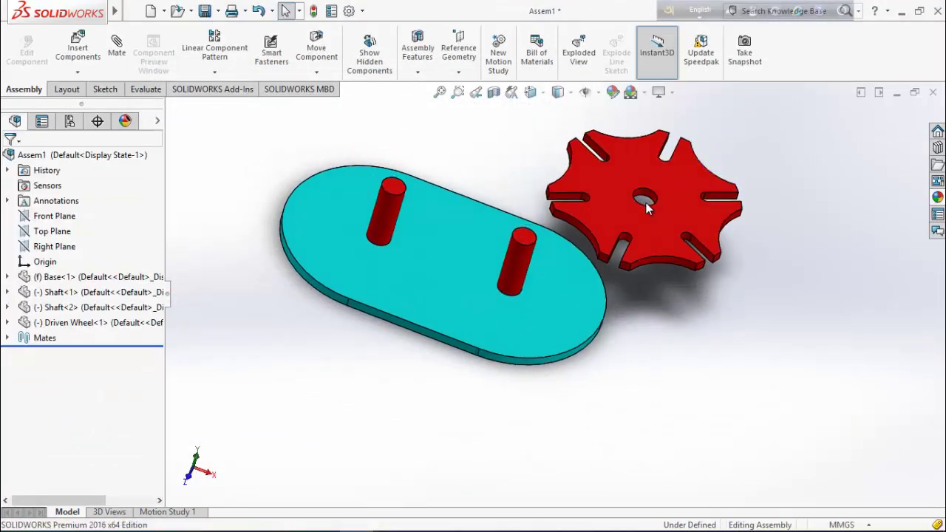
pyautogui.click(648, 198)
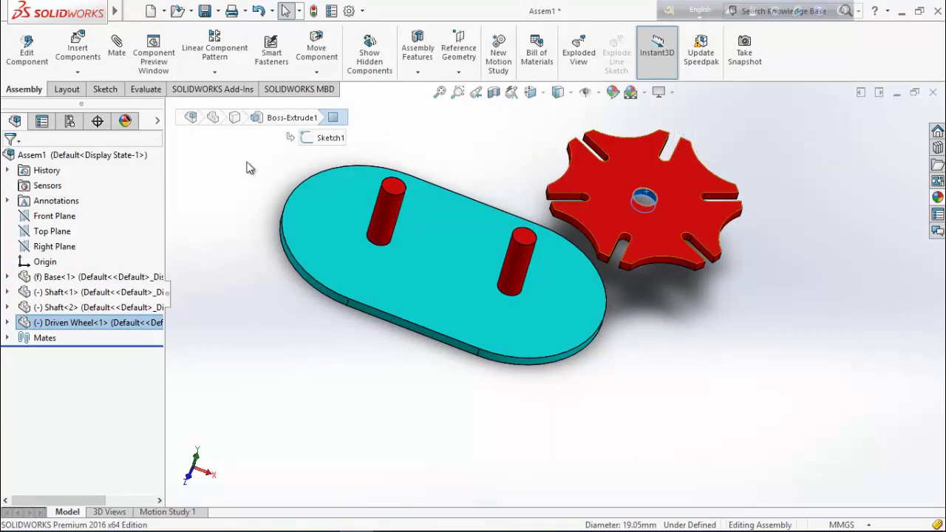
pyautogui.click(117, 55)
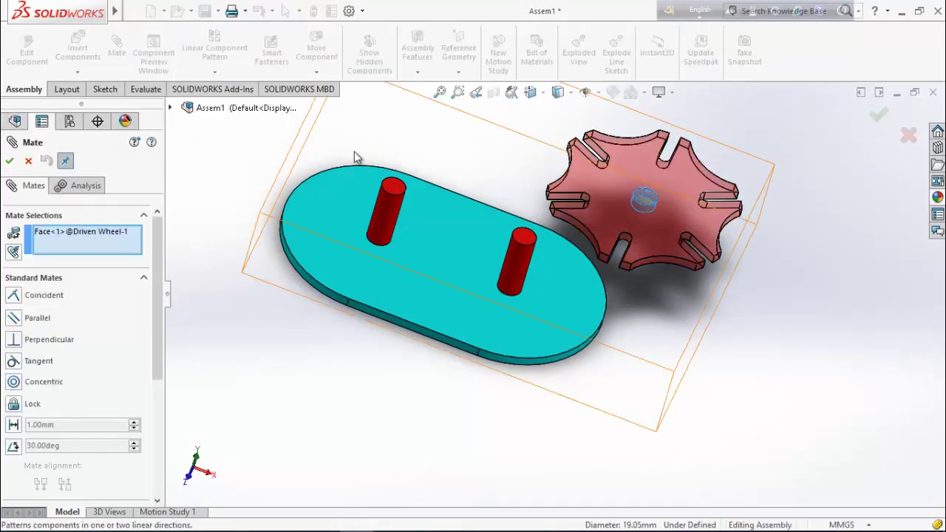
pyautogui.click(524, 262)
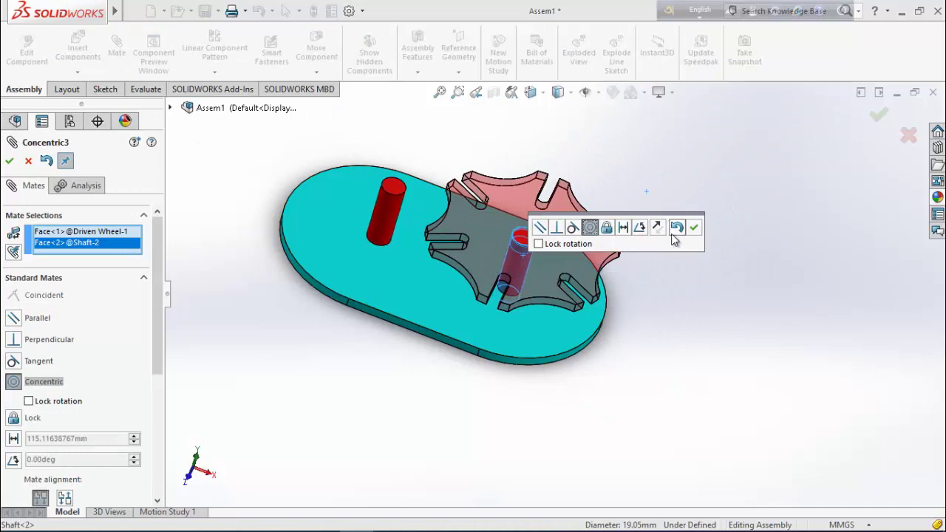
pyautogui.click(695, 231)
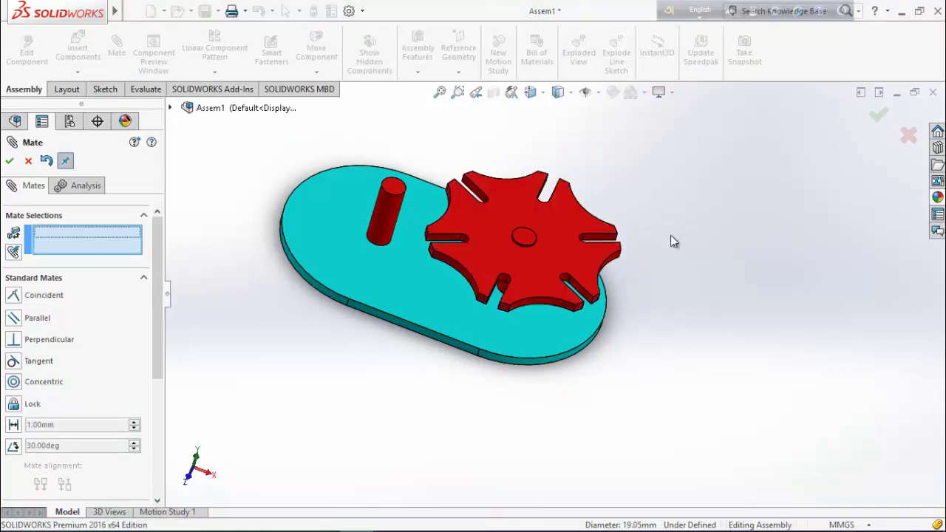
# Step: Mate the Driven Wheel's top face coincident with its Shaft's top end face, and turn the wheel slightly about the Shaft
pyautogui.click(544, 252)
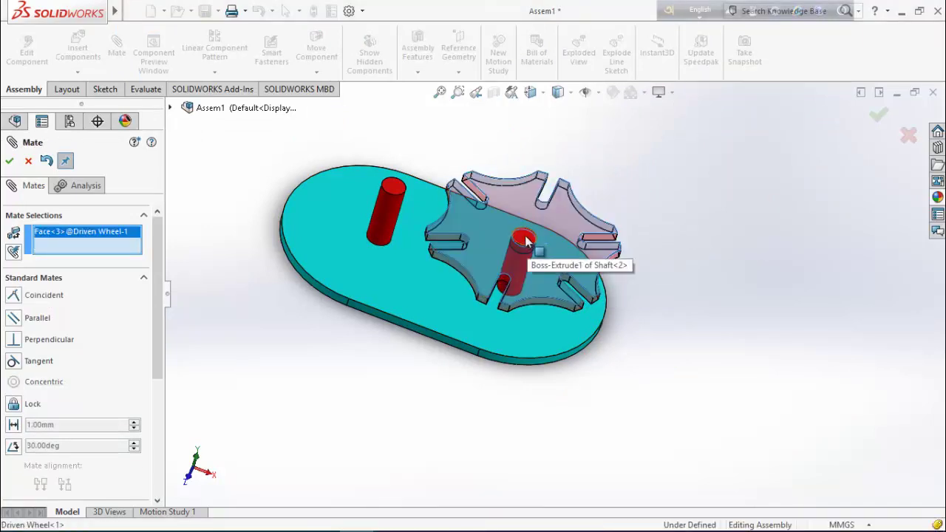
pyautogui.click(525, 240)
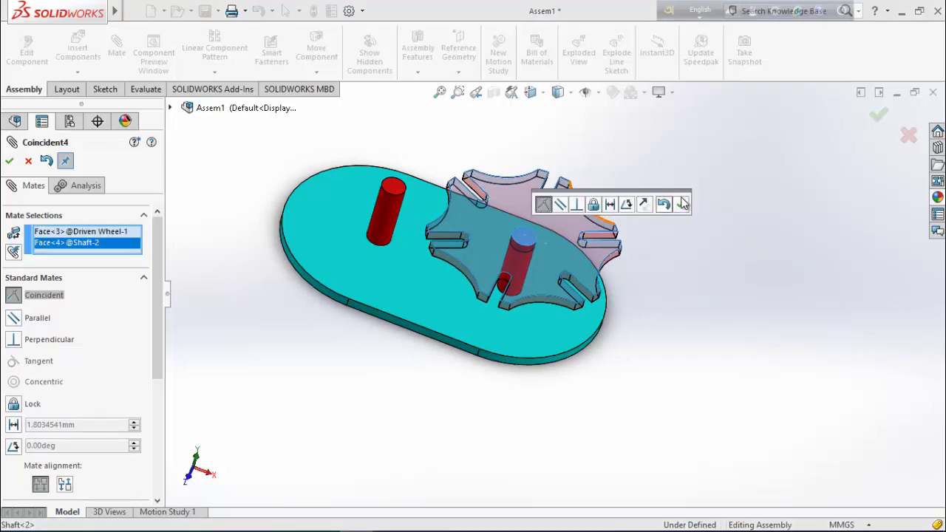
pyautogui.click(682, 204)
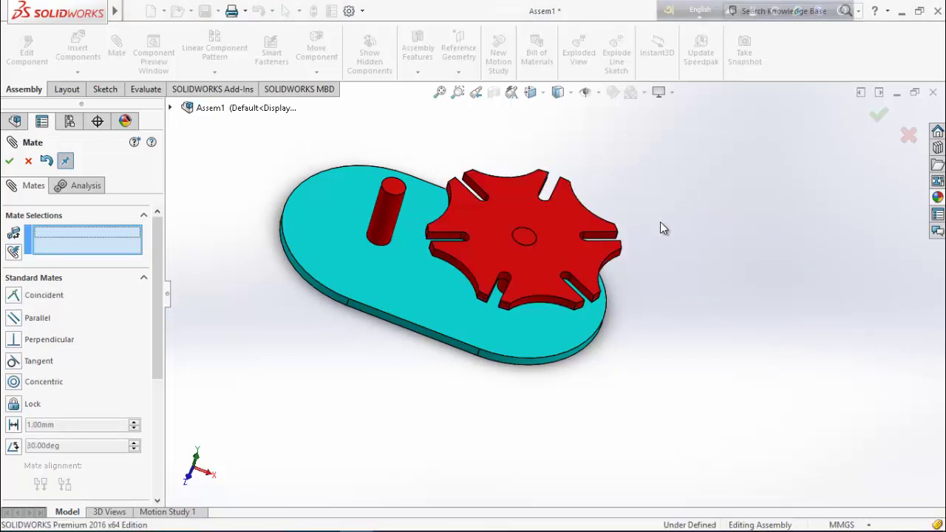
pyautogui.moveTo(509, 280); pyautogui.dragTo(6, 170)
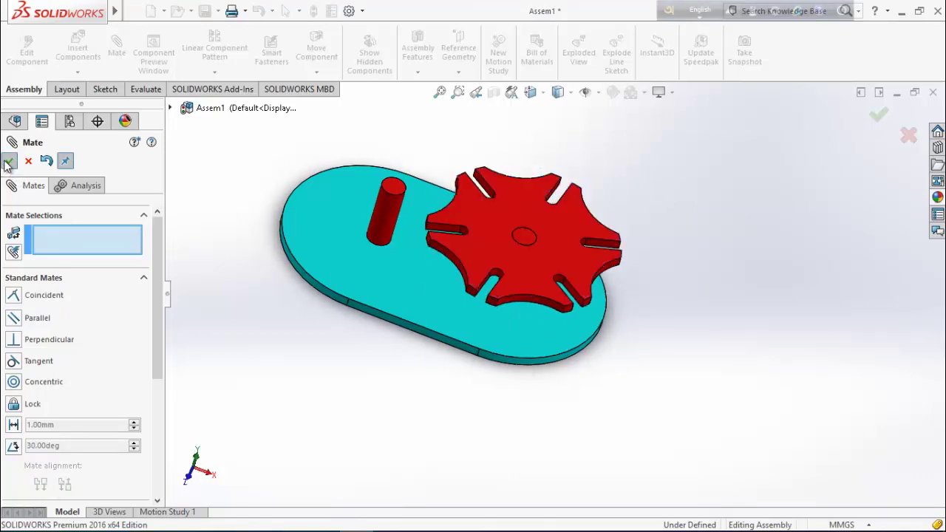
pyautogui.click(9, 162)
# Step: Insert Locking Disk.SLDPRT into the assembly and place it near the bare Shaft
pyautogui.click(81, 52)
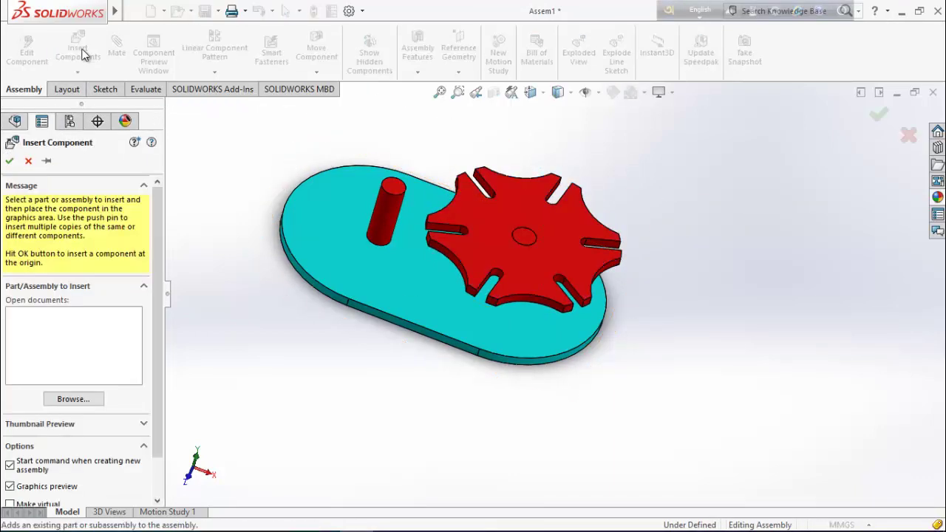
pyautogui.click(70, 400)
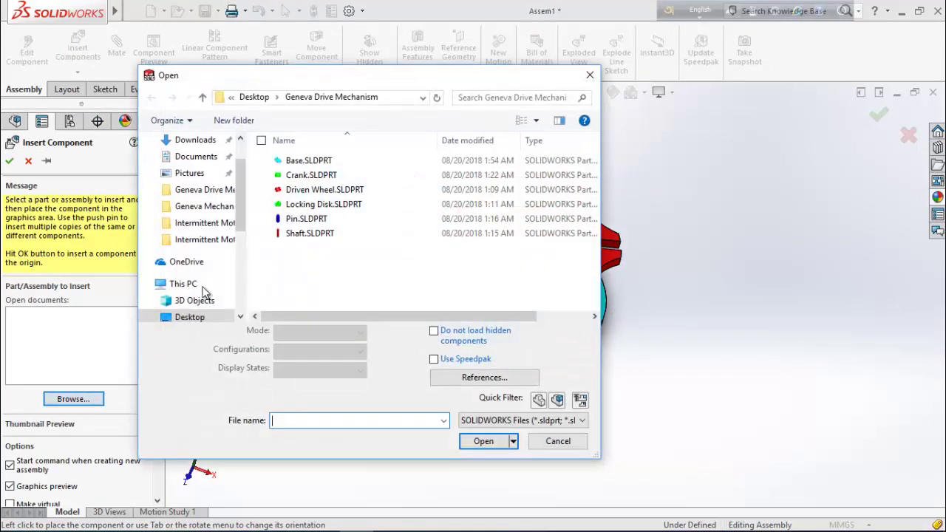
pyautogui.doubleClick(318, 205)
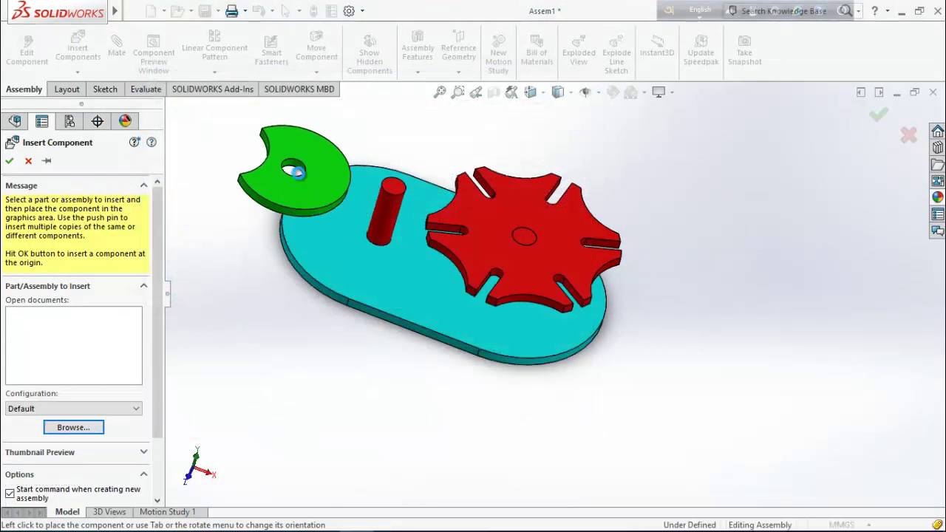
pyautogui.click(294, 161)
# Step: Mate the Locking Disk's centre hole concentric with the bare Shaft's cylindrical face
pyautogui.scroll(-3, 293, 159)
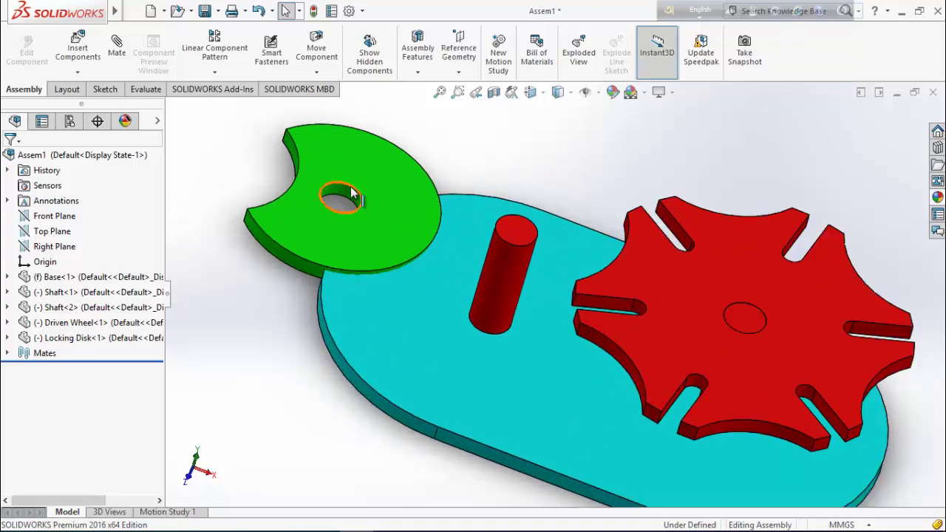
pyautogui.click(346, 201)
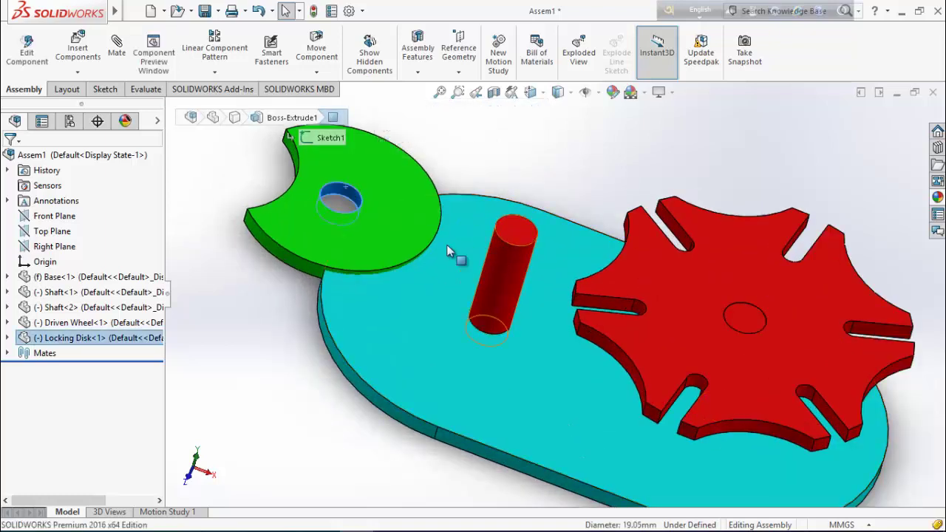
pyautogui.click(120, 65)
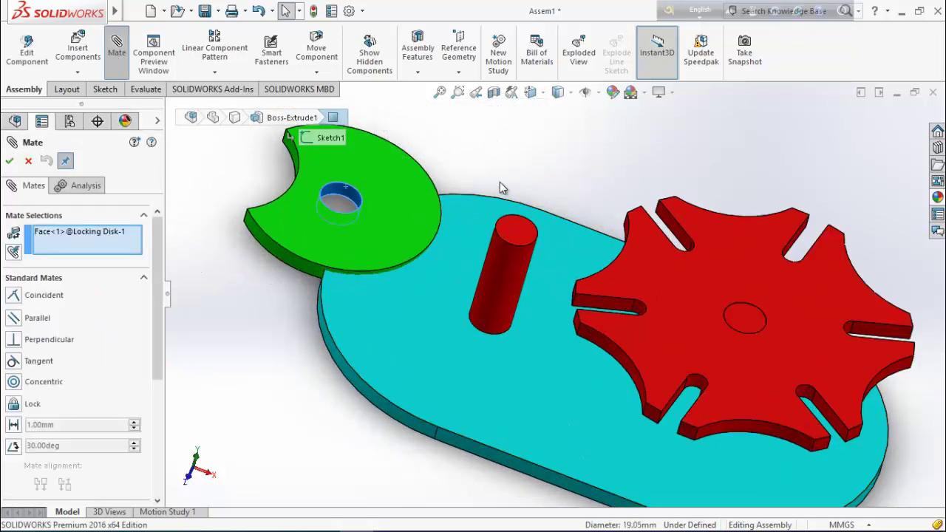
pyautogui.click(510, 271)
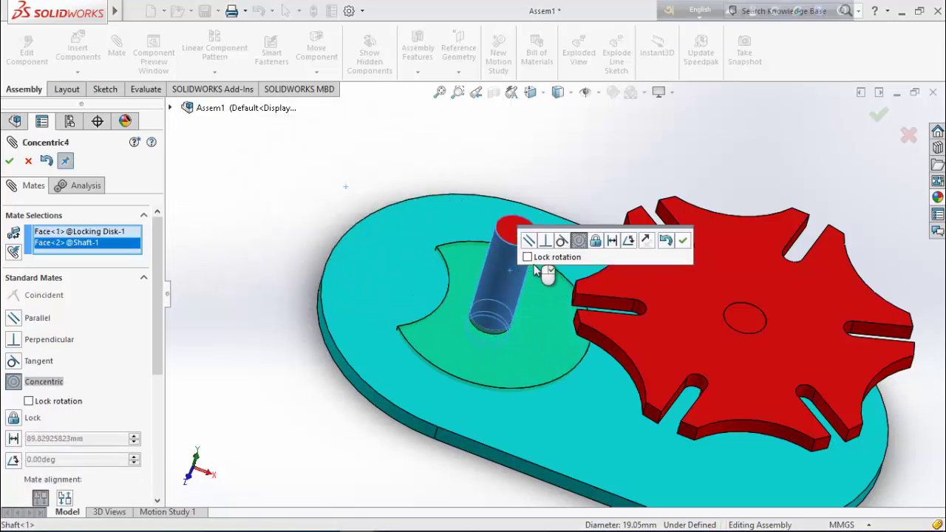
pyautogui.click(684, 241)
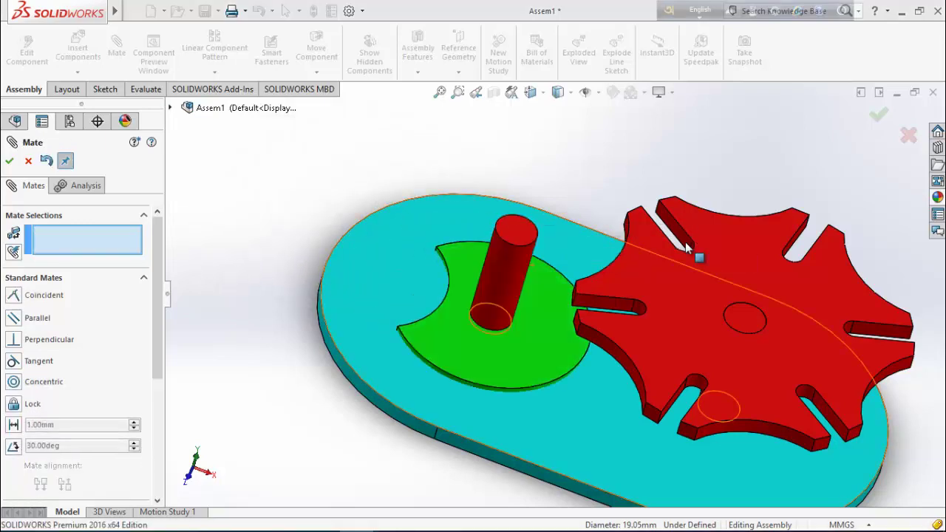
# Step: Mate the Locking Disk's top face coincident with its Shaft's top end face, and rotate the disk about the Shaft
pyautogui.click(507, 357)
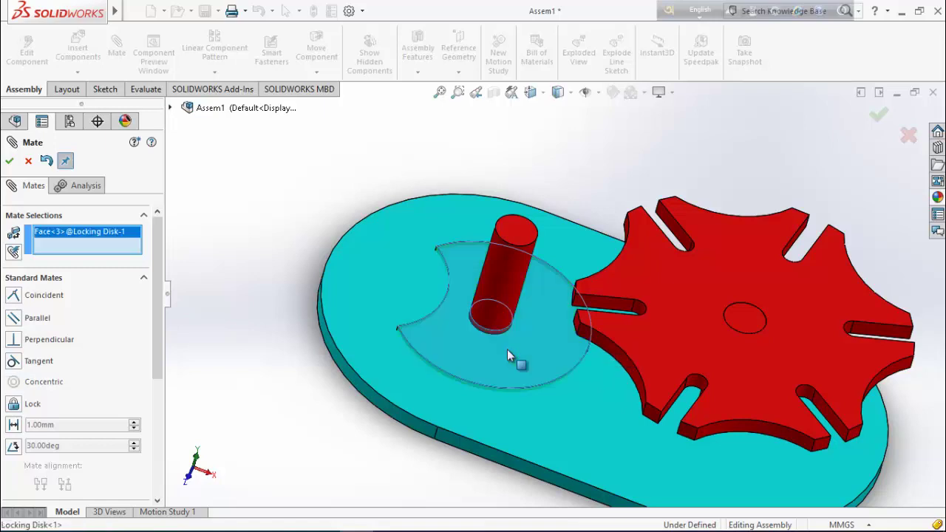
pyautogui.click(517, 233)
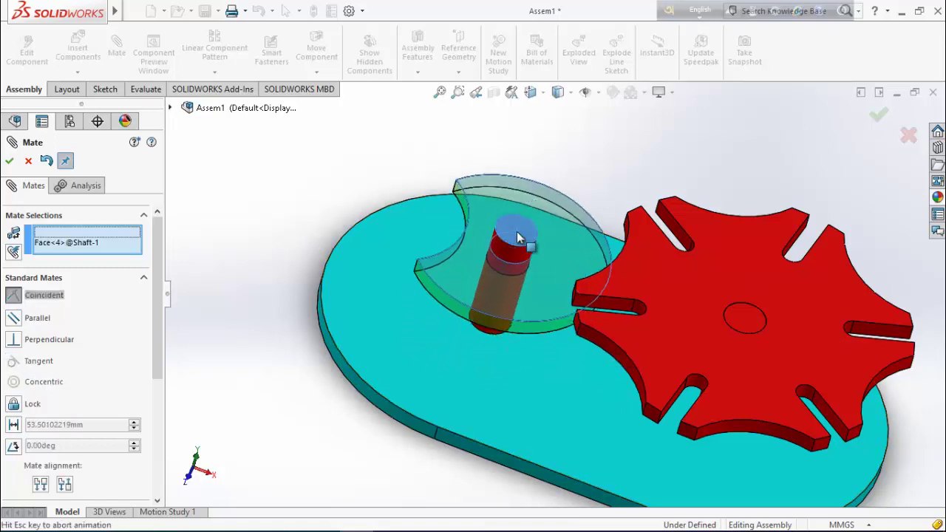
pyautogui.click(673, 202)
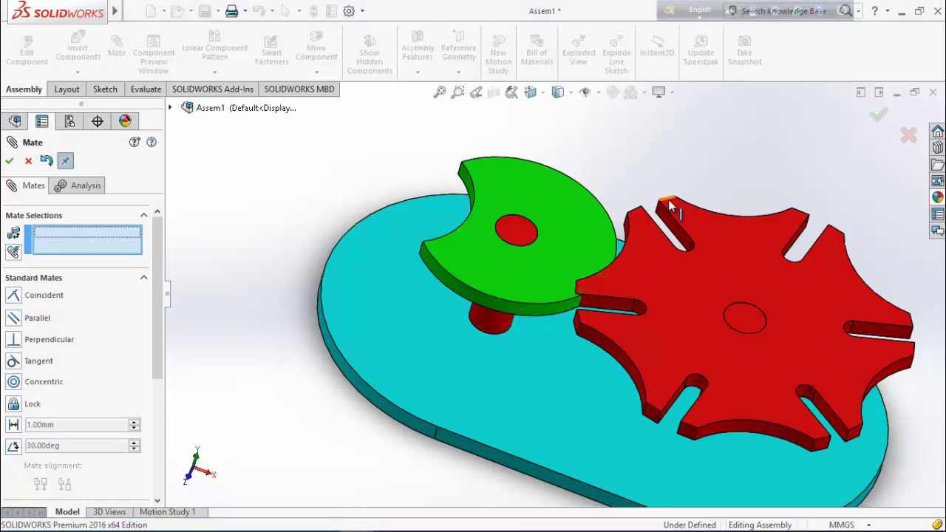
pyautogui.moveTo(503, 196); pyautogui.dragTo(311, 181)
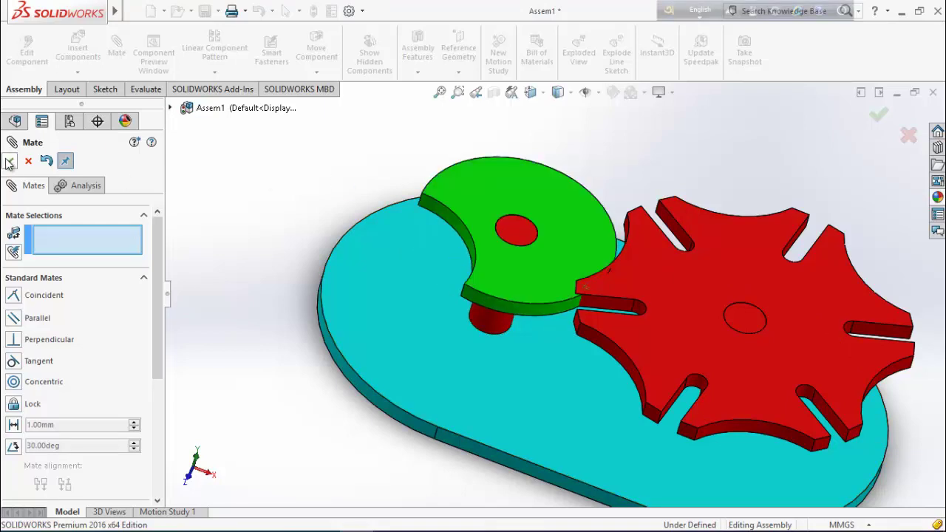
pyautogui.click(9, 162)
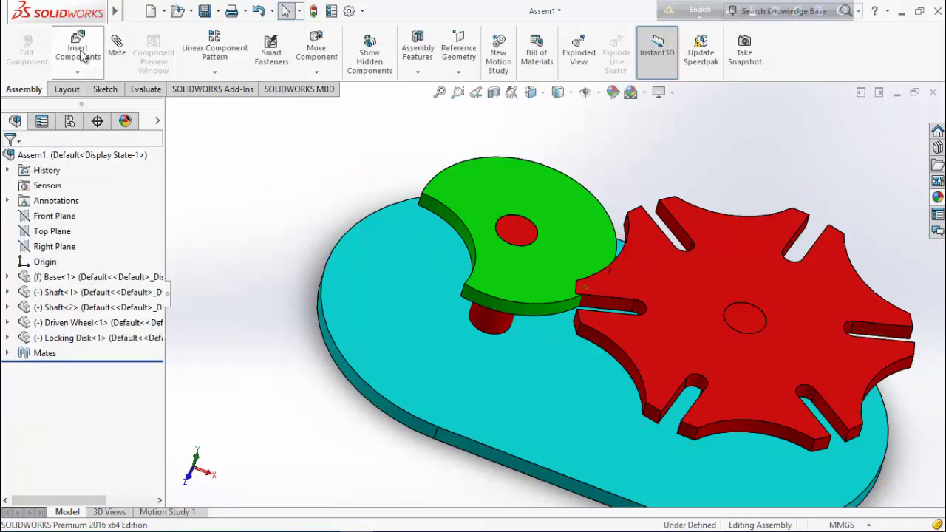
# Step: Insert Crank.SLDPRT into the assembly and place it beside the Locking Disk
pyautogui.click(78, 49)
pyautogui.click(73, 398)
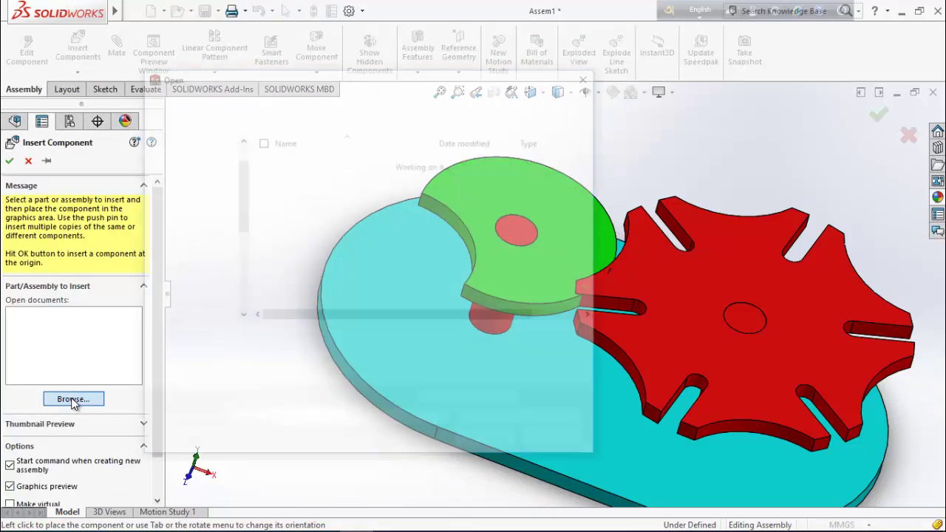
pyautogui.doubleClick(300, 175)
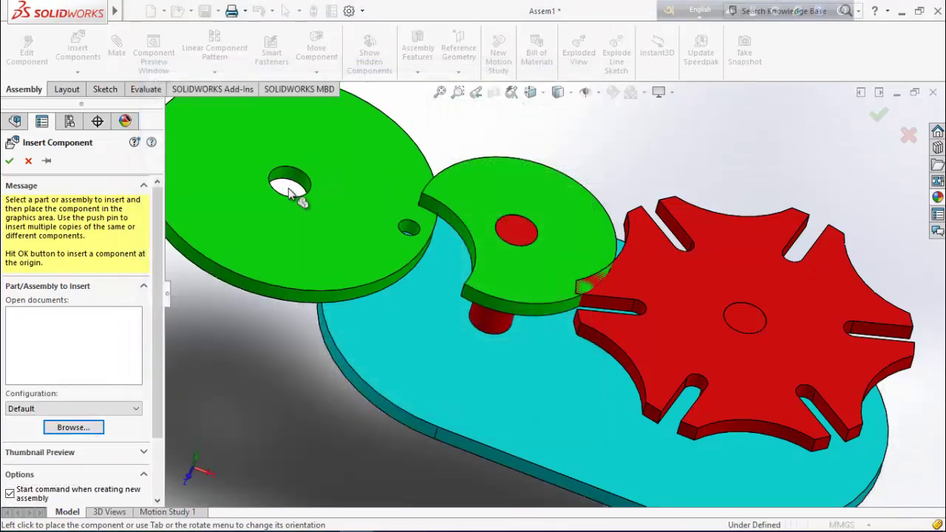
pyautogui.click(288, 189)
# Step: Mate the Crank's centre hole concentric with the cylindrical face of the Shaft that carries the Locking Disk
pyautogui.scroll(-2, 290, 193)
pyautogui.scroll(-2, 291, 182)
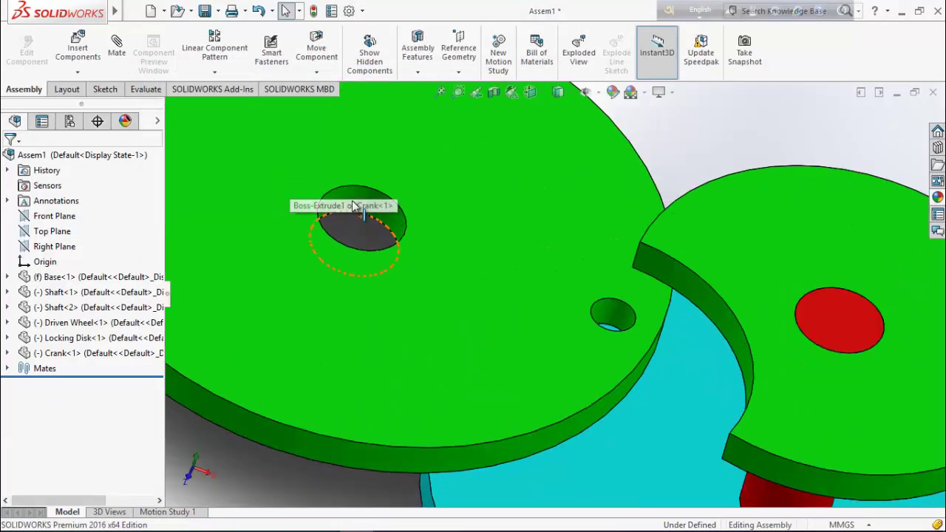
pyautogui.click(360, 206)
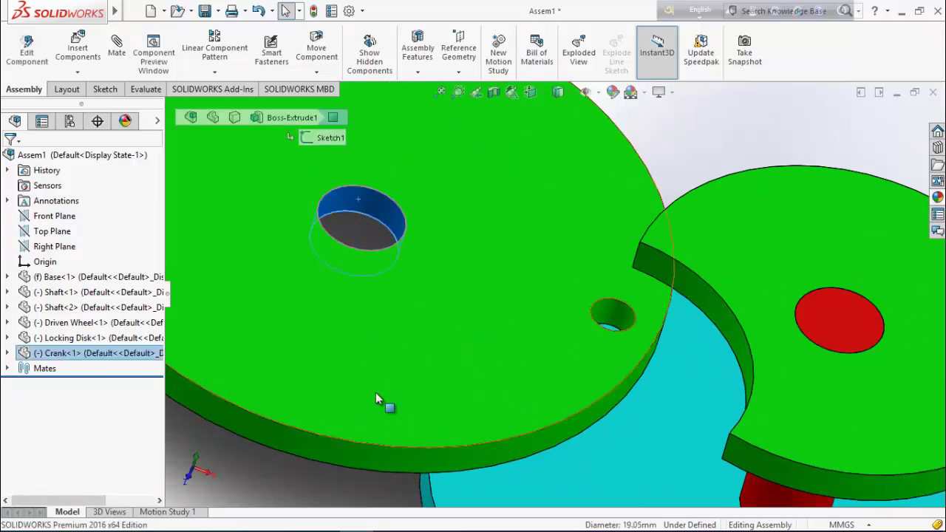
pyautogui.press('z')
pyautogui.press('z')
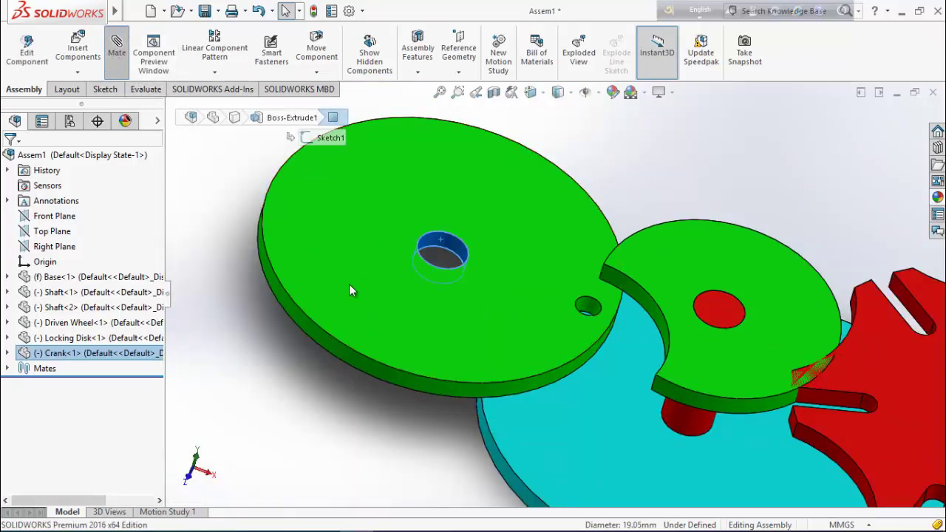
pyautogui.click(686, 425)
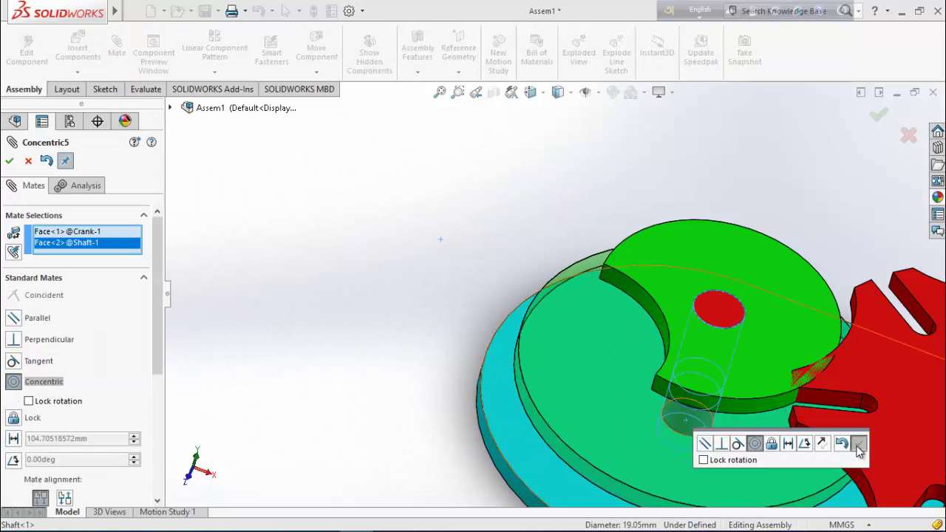
pyautogui.click(859, 445)
# Step: Mate the Crank's top face coincident with the underside of the Locking Disk
pyautogui.moveTo(451, 478); pyautogui.dragTo(507, 402, button='middle')
pyautogui.click(618, 344)
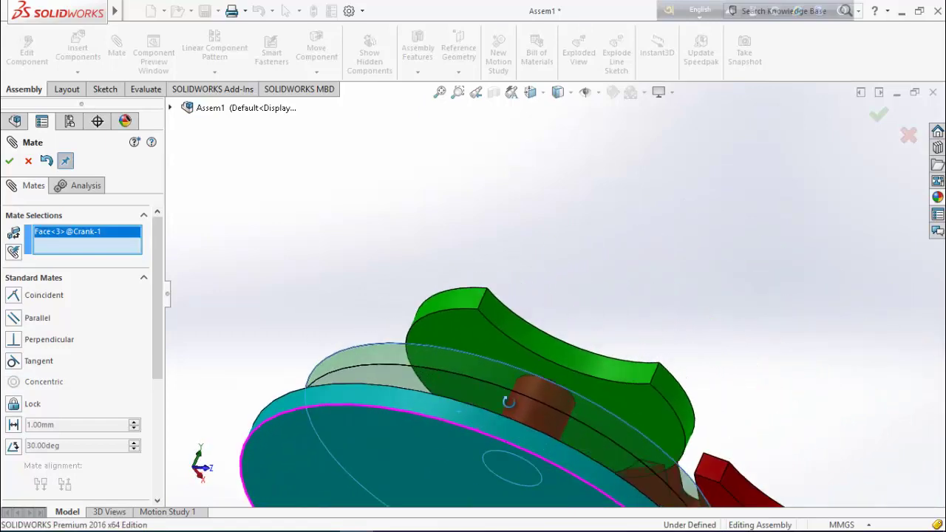
pyautogui.click(638, 402)
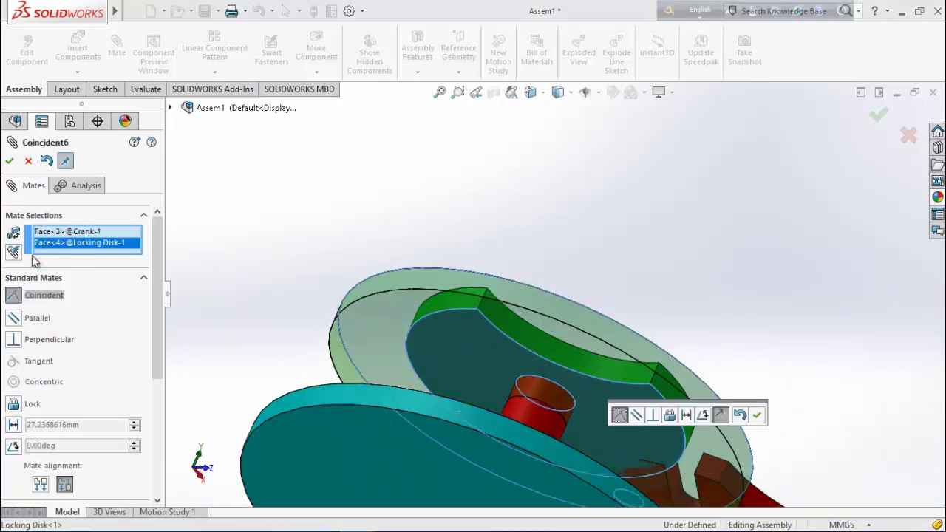
pyautogui.click(9, 162)
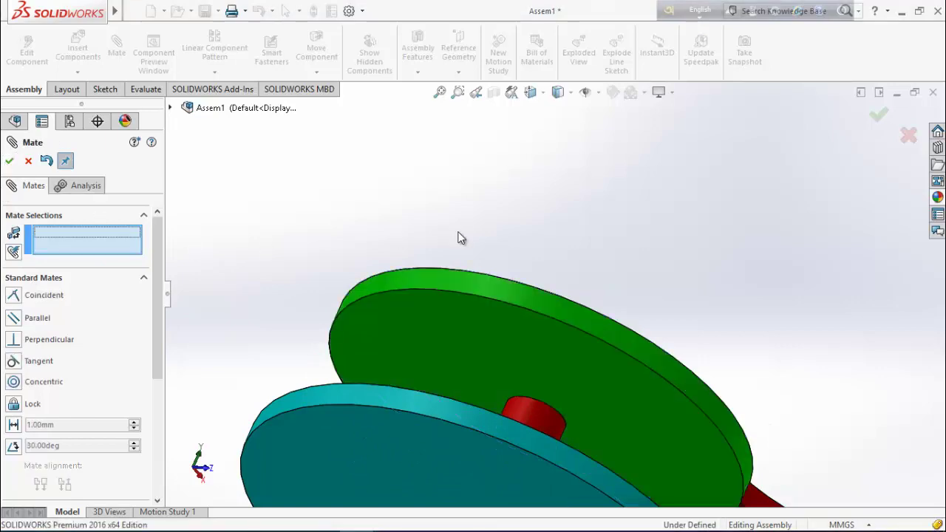
# Step: Mate the Front Plane of the Locking Disk coincident with the Front Plane of the Crank
pyautogui.moveTo(461, 237); pyautogui.dragTo(622, 378, button='middle')
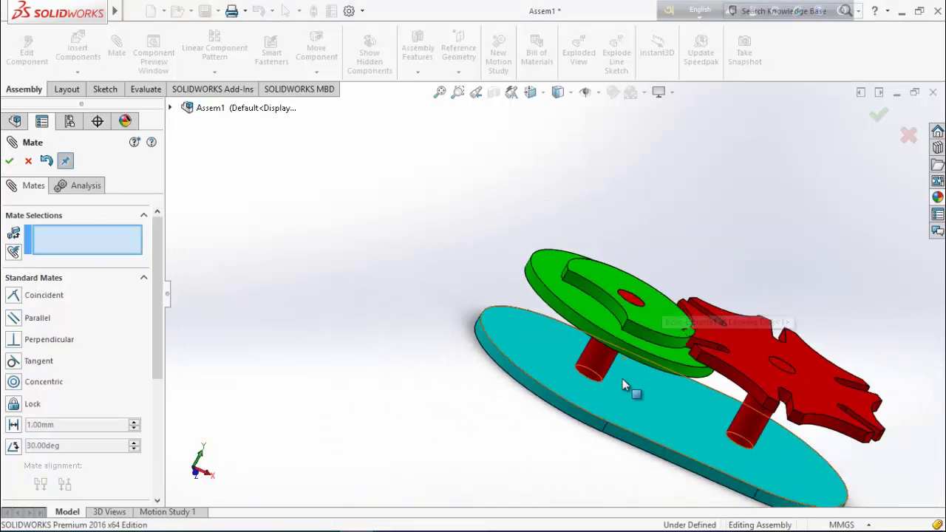
pyautogui.moveTo(494, 272); pyautogui.dragTo(566, 317, button='middle')
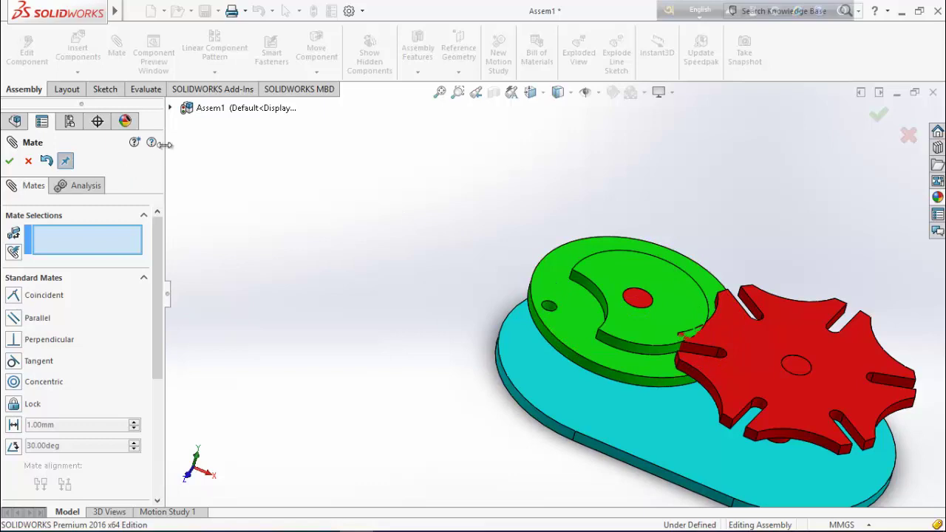
pyautogui.click(170, 108)
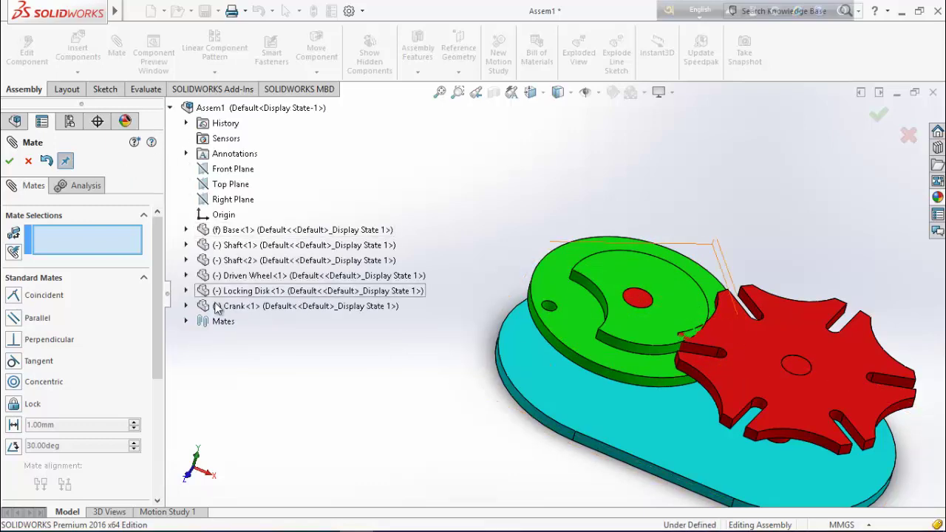
pyautogui.click(185, 291)
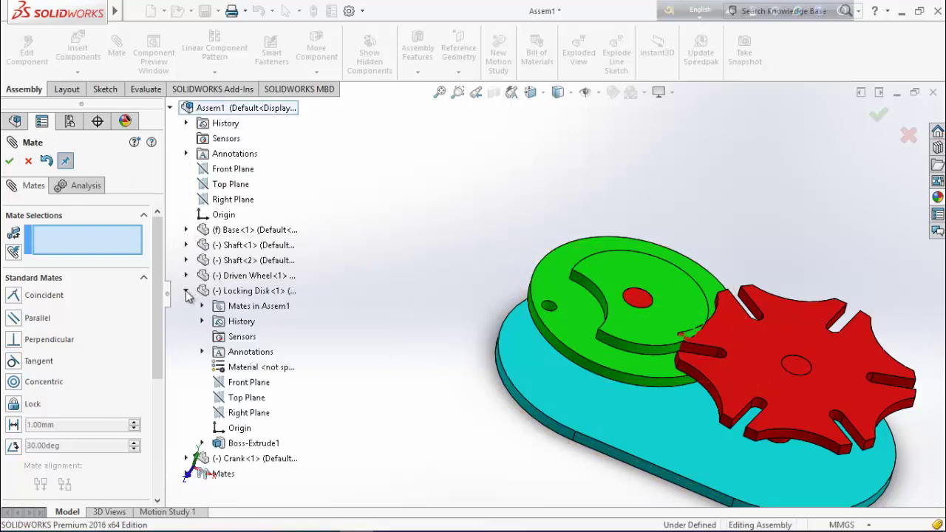
pyautogui.click(247, 383)
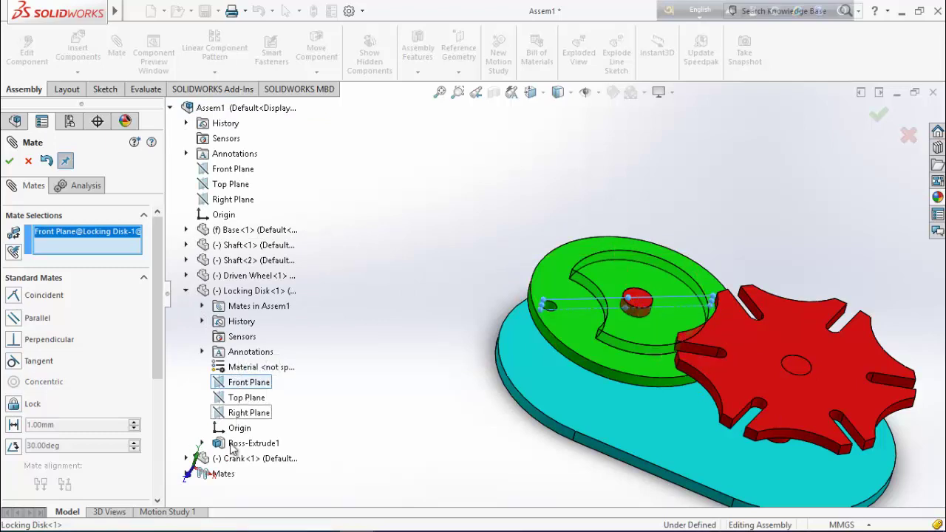
pyautogui.click(185, 458)
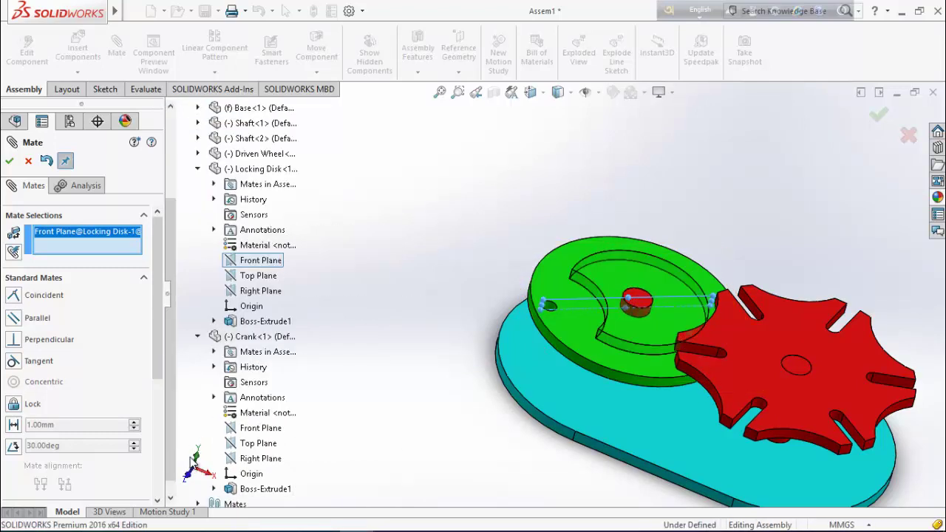
pyautogui.click(260, 429)
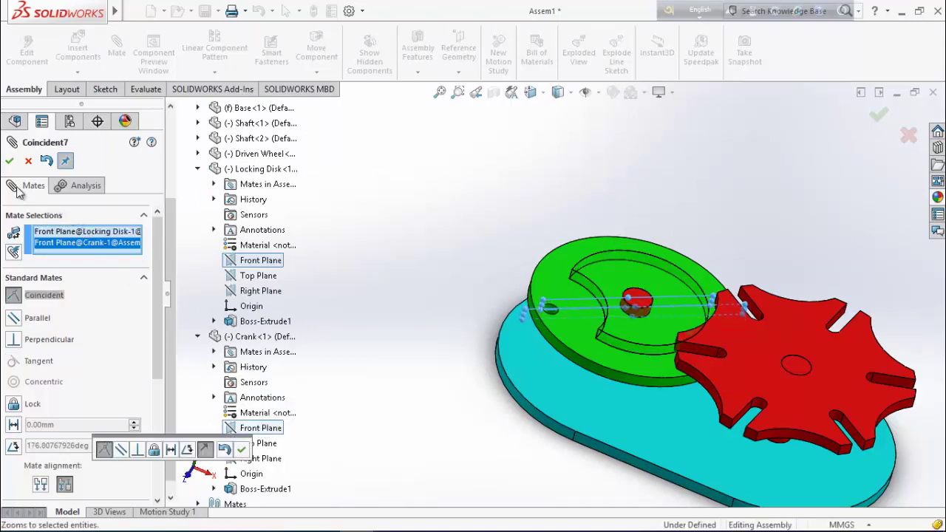
pyautogui.click(10, 162)
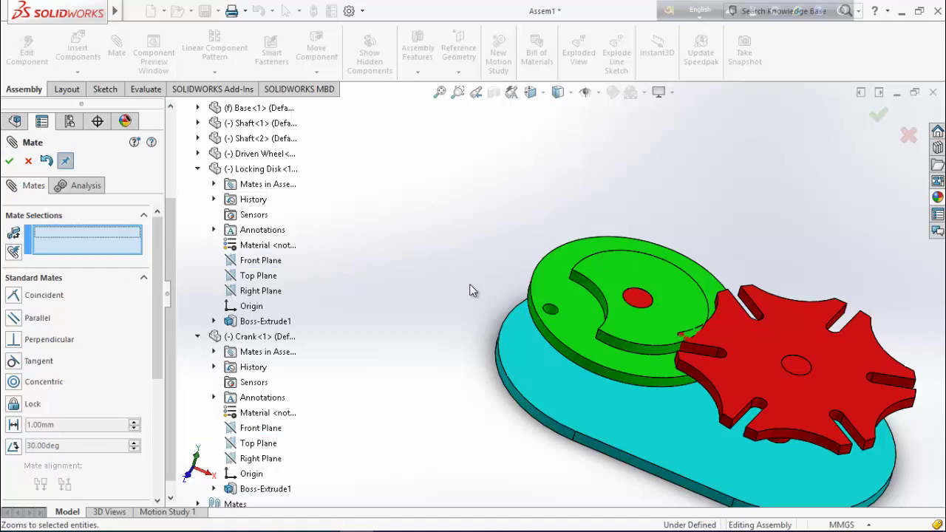
# Step: Rotate the Crank and Locking Disk together about their Shaft, and finish mating
pyautogui.moveTo(458, 312); pyautogui.dragTo(559, 352, button='middle')
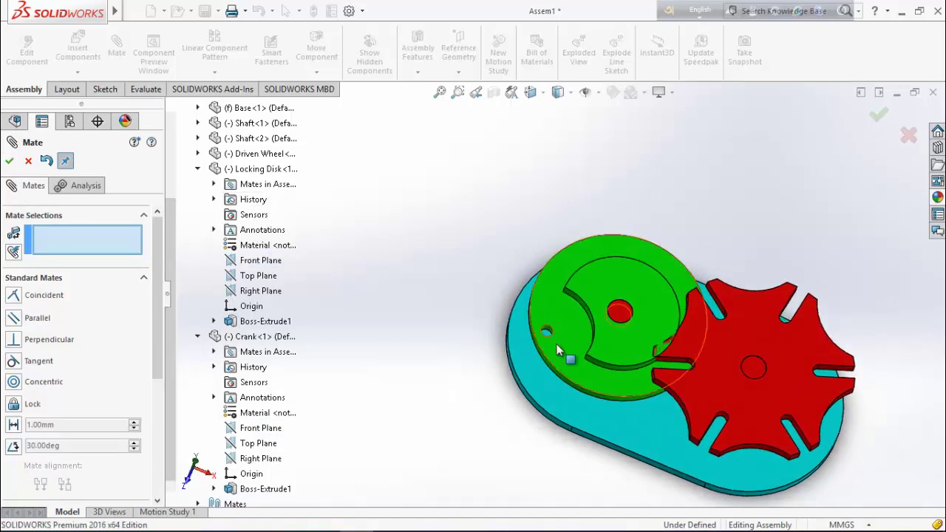
pyautogui.moveTo(563, 325); pyautogui.dragTo(568, 283)
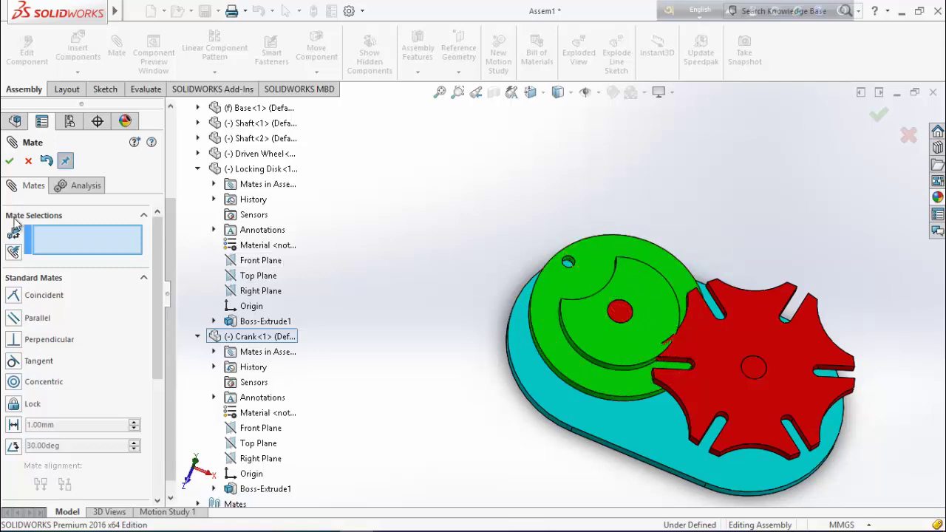
pyautogui.click(10, 161)
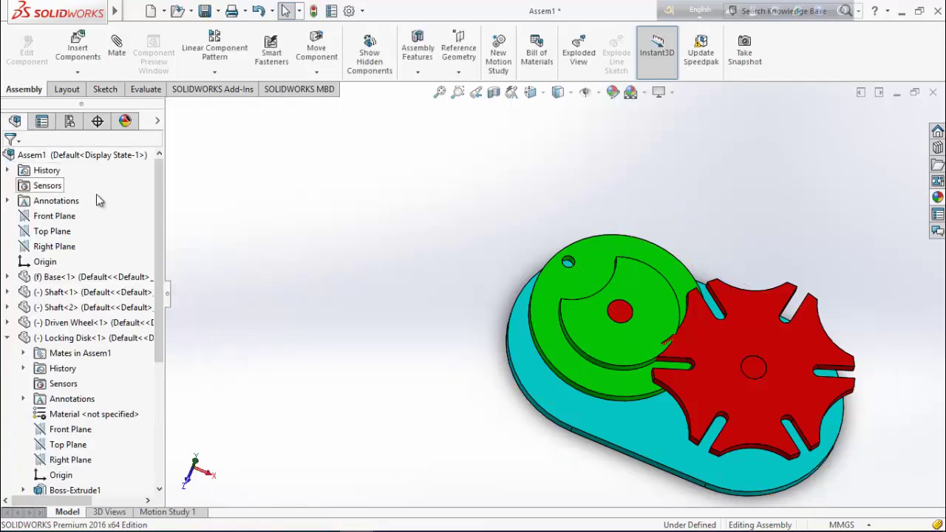
# Step: Insert Pin.SLDPRT into the assembly and place it beside the Crank's small hole
pyautogui.click(78, 52)
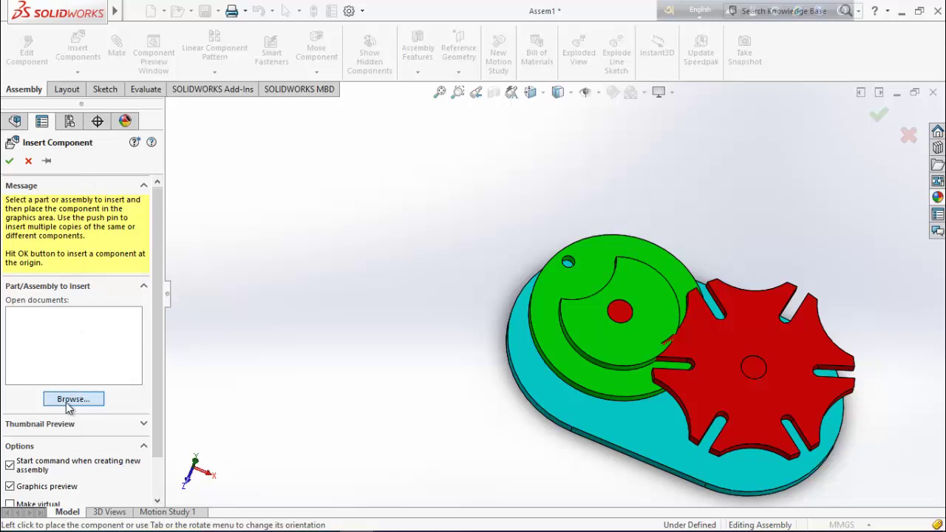
pyautogui.click(68, 406)
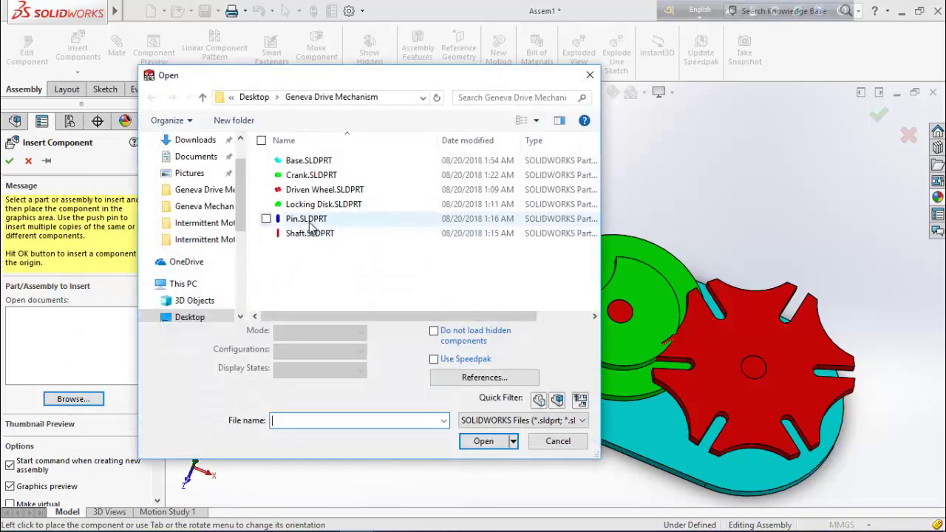
pyautogui.doubleClick(309, 221)
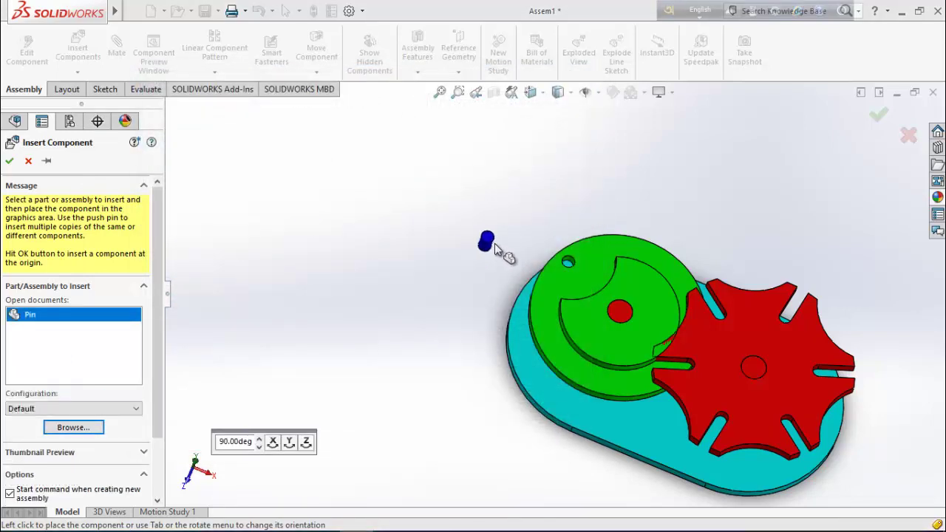
pyautogui.click(530, 256)
pyautogui.scroll(-2, 529, 255)
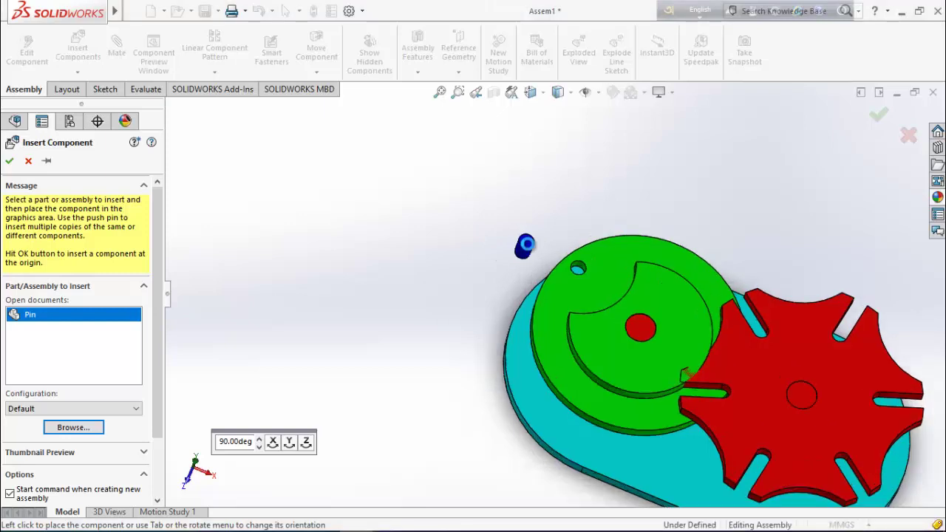
pyautogui.scroll(-2, 535, 259)
pyautogui.click(528, 256)
# Step: Mate the Pin's cylindrical face concentric with the Crank's small hole
pyautogui.scroll(-3, 527, 256)
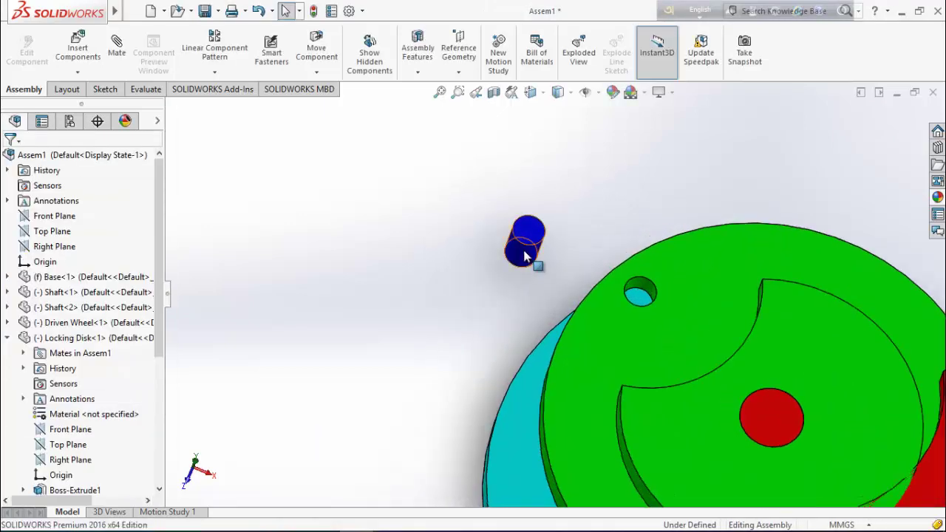
pyautogui.click(524, 256)
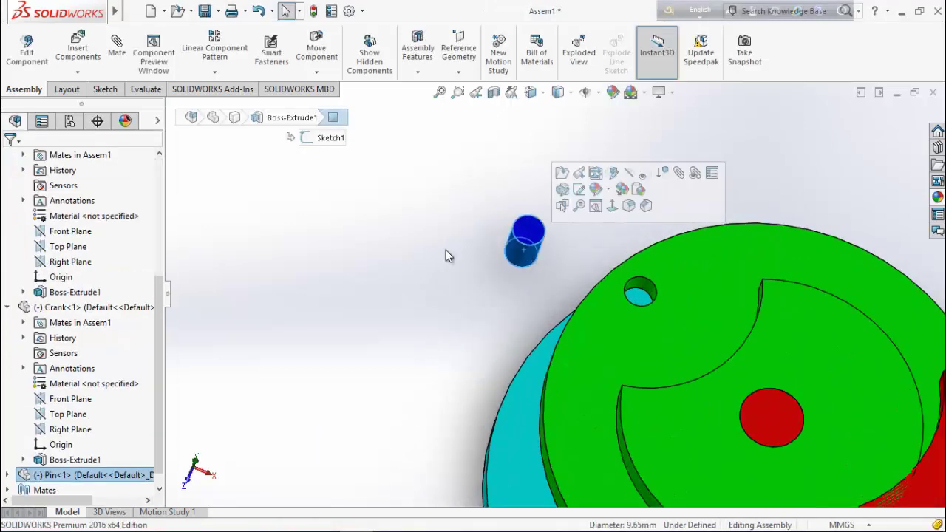
pyautogui.click(116, 46)
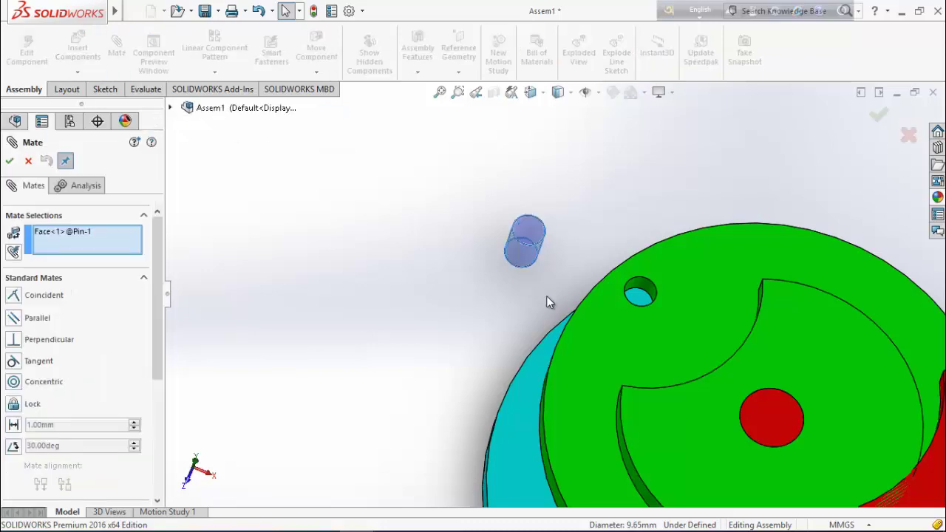
pyautogui.click(641, 282)
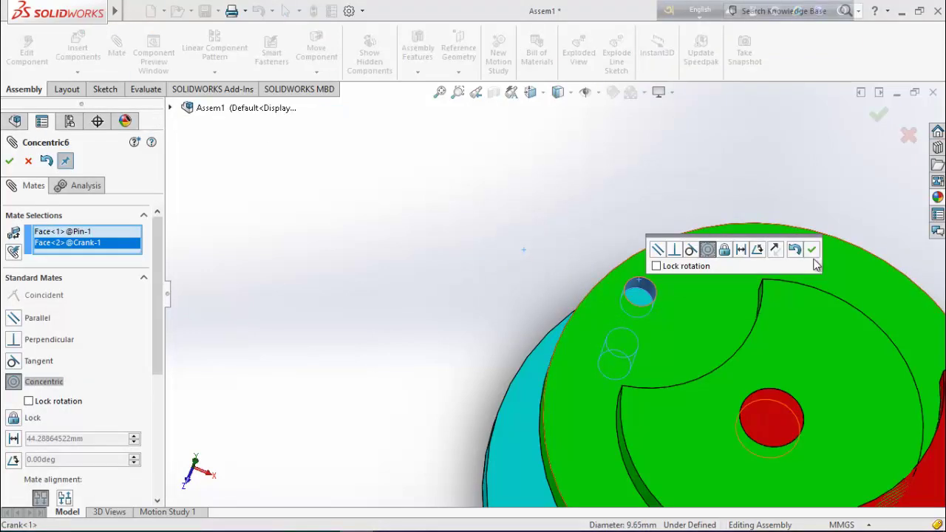
pyautogui.click(812, 251)
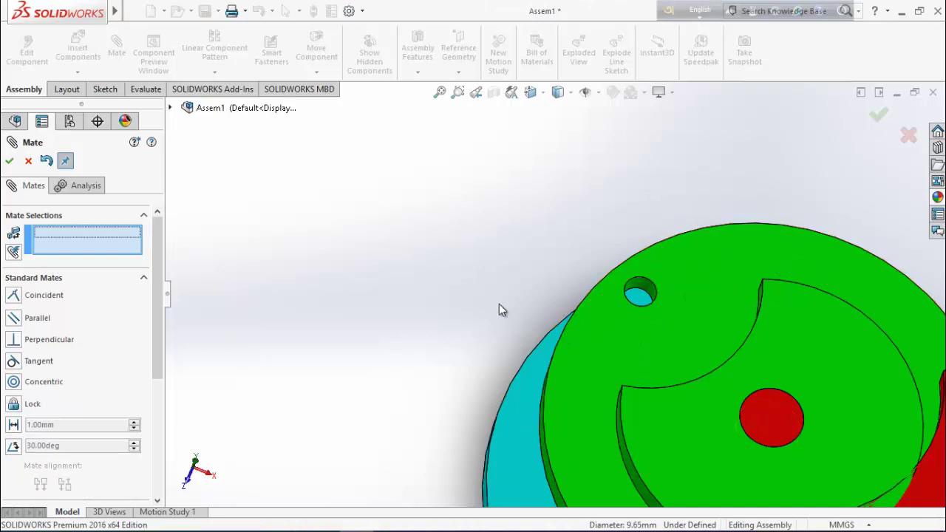
# Step: Slide the Pin along its axis towards the Crank's small hole, and mate its lower end face coincident with the Crank's underside
pyautogui.moveTo(499, 310); pyautogui.dragTo(583, 302, button='middle')
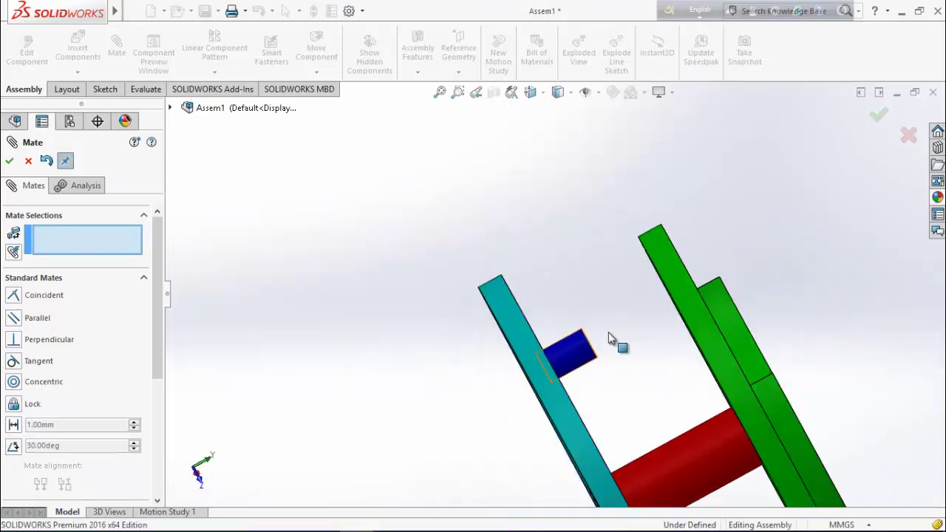
pyautogui.moveTo(450, 363); pyautogui.dragTo(490, 402, button='middle')
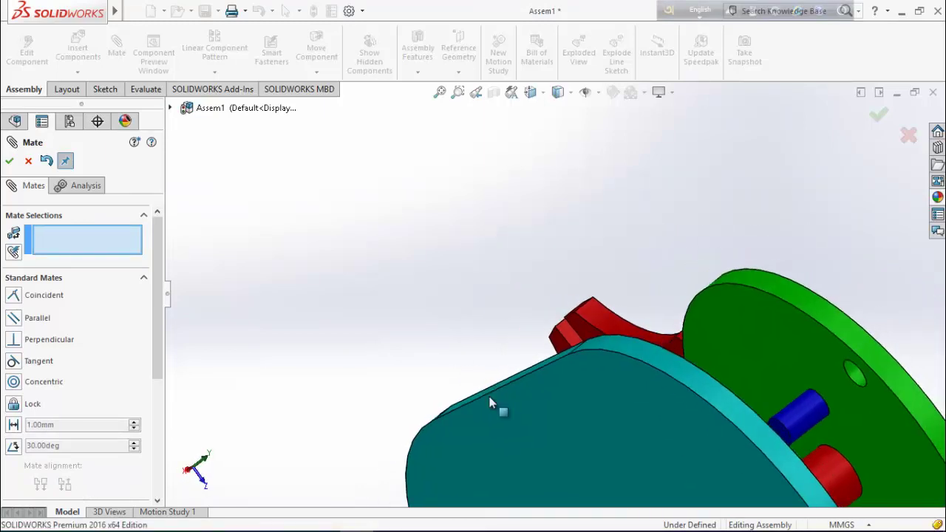
pyautogui.moveTo(809, 403); pyautogui.dragTo(838, 393)
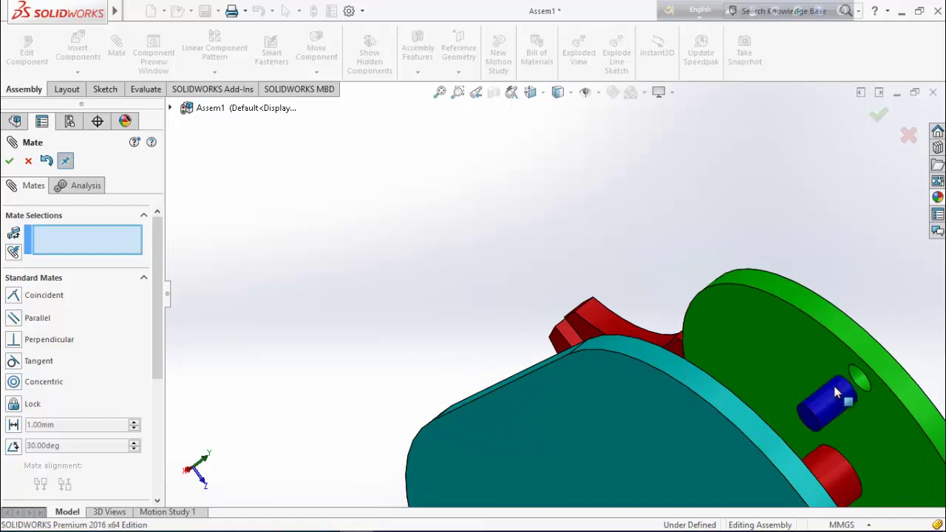
pyautogui.click(894, 424)
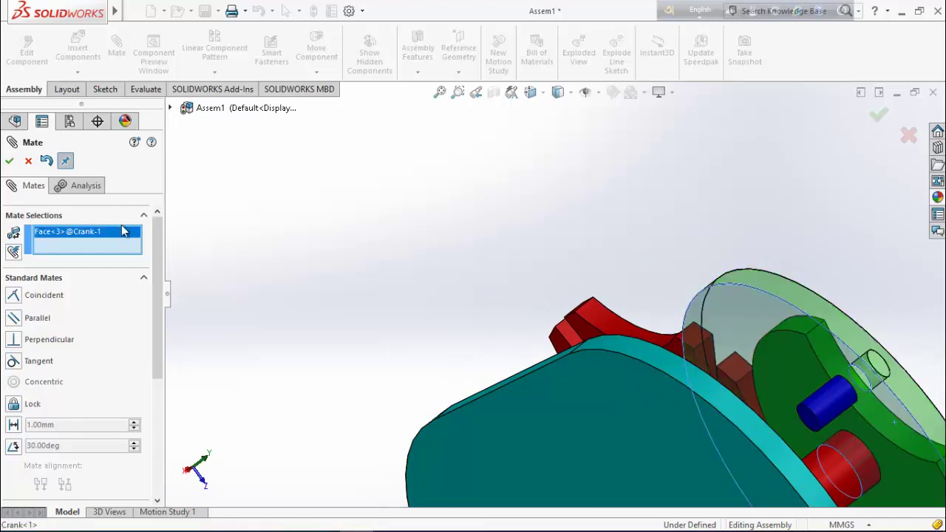
pyautogui.click(806, 416)
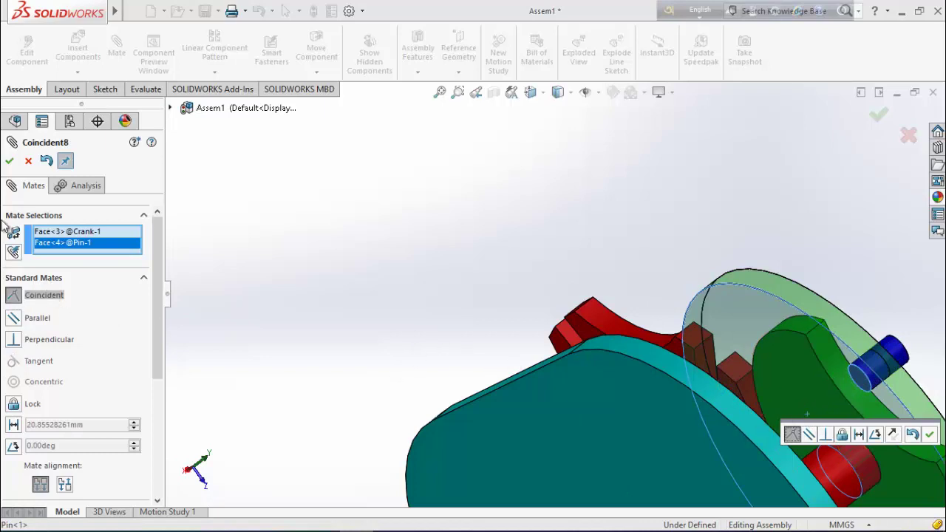
pyautogui.click(9, 161)
pyautogui.moveTo(735, 392); pyautogui.dragTo(732, 414, button='middle')
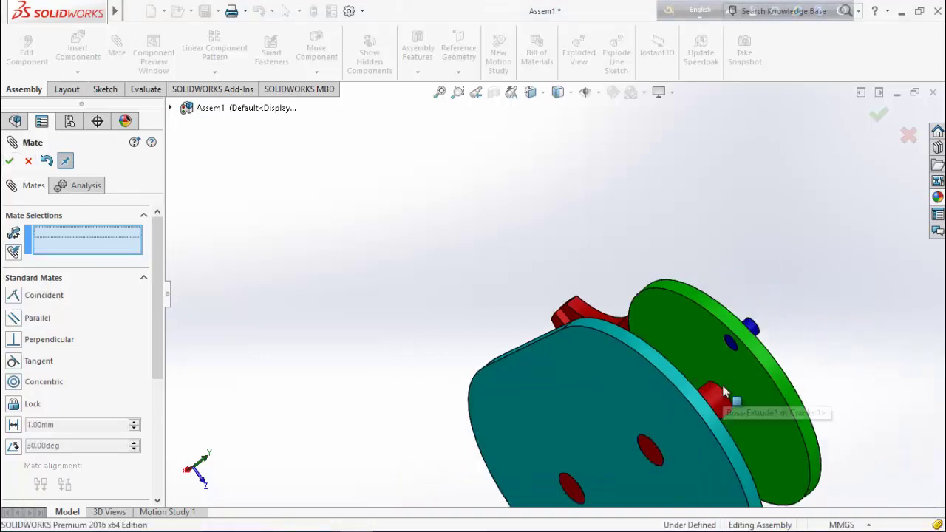
# Step: Rotate the Driven Wheel slightly so its curved edge clears the Locking Disk, and finish mating
pyautogui.moveTo(843, 466); pyautogui.dragTo(807, 376, button='middle')
pyautogui.scroll(-2, 920, 442)
pyautogui.scroll(3, 795, 343)
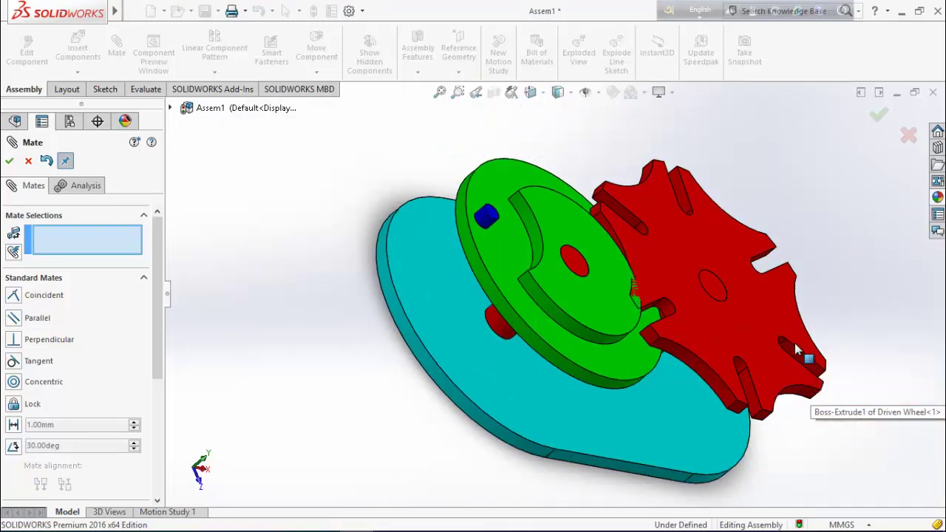
pyautogui.moveTo(795, 343); pyautogui.dragTo(718, 224, button='middle')
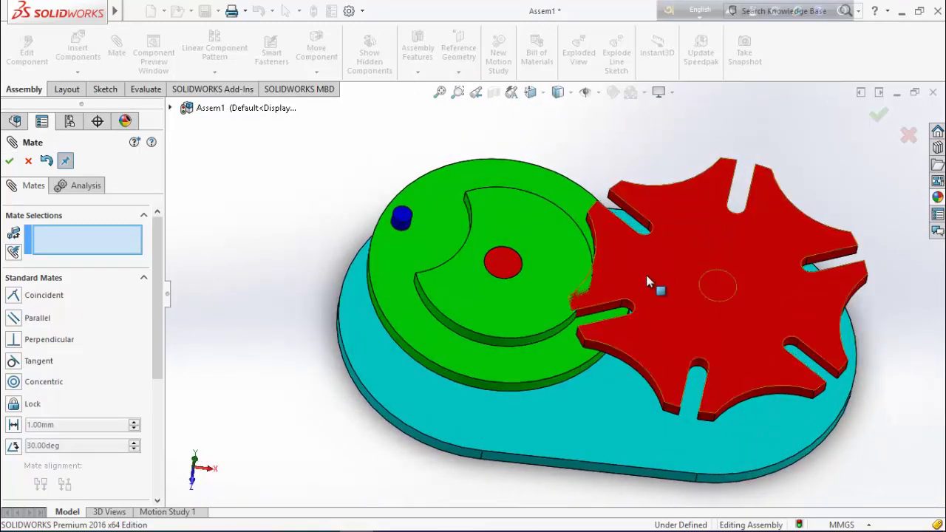
pyautogui.moveTo(642, 283); pyautogui.dragTo(637, 286)
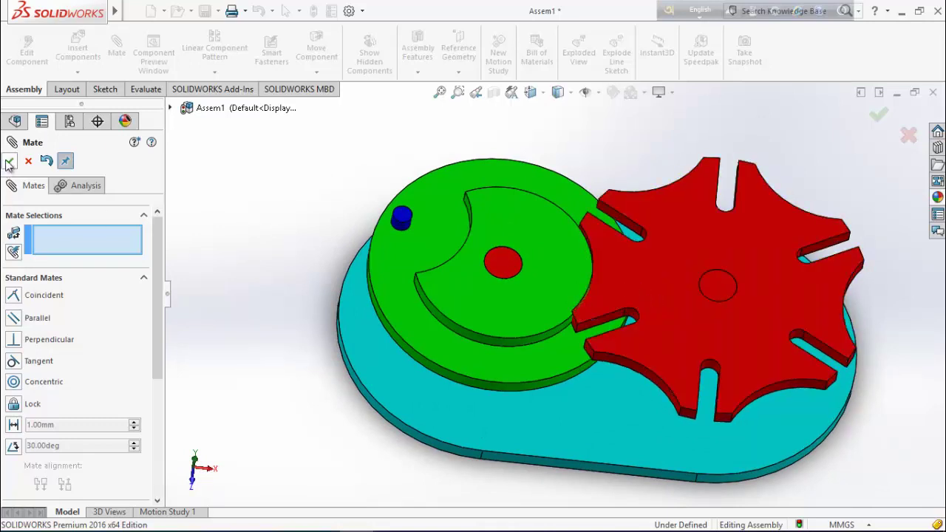
pyautogui.click(8, 162)
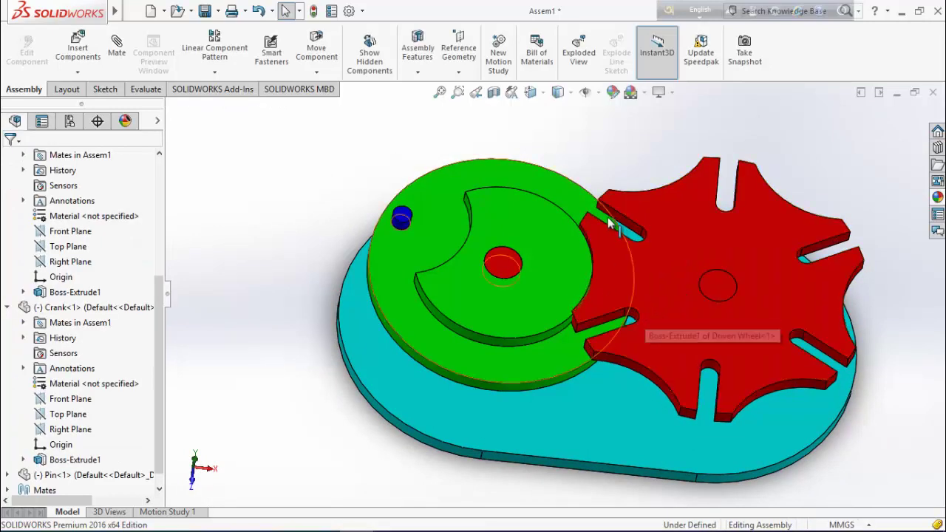
# Step: Rotate the Locking Disk and Crank to bring the Pin to the Driven Wheel's nearest slot, and turn the wheel to meet it
pyautogui.moveTo(609, 199); pyautogui.dragTo(634, 239, button='middle')
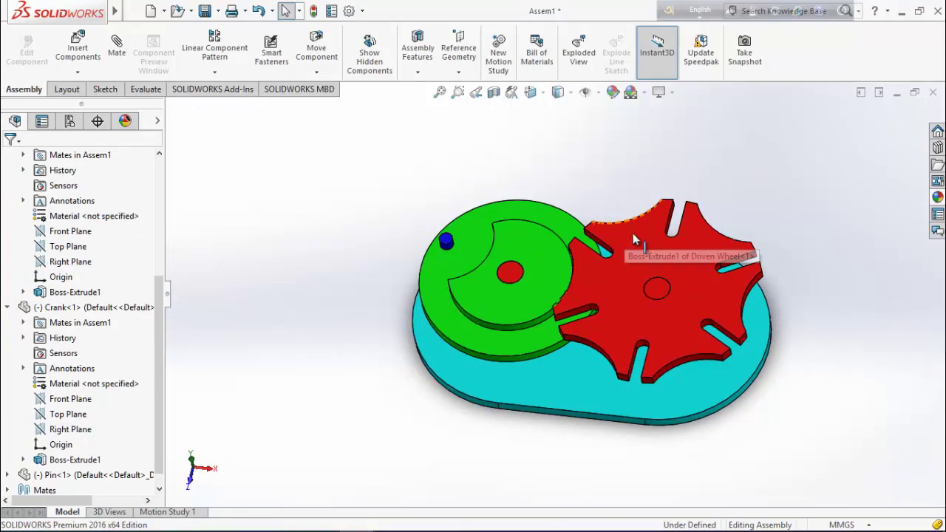
pyautogui.scroll(-3, 634, 239)
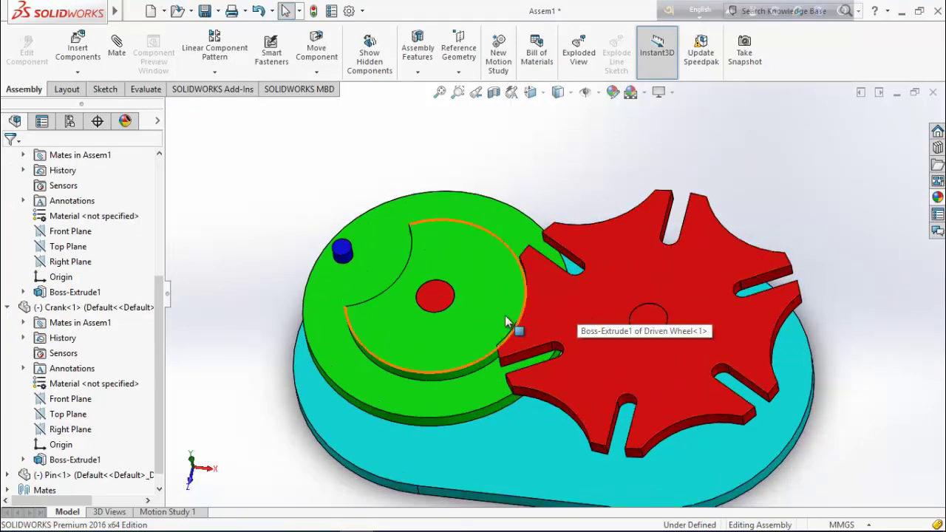
pyautogui.click(499, 282)
pyautogui.moveTo(490, 297); pyautogui.dragTo(426, 314)
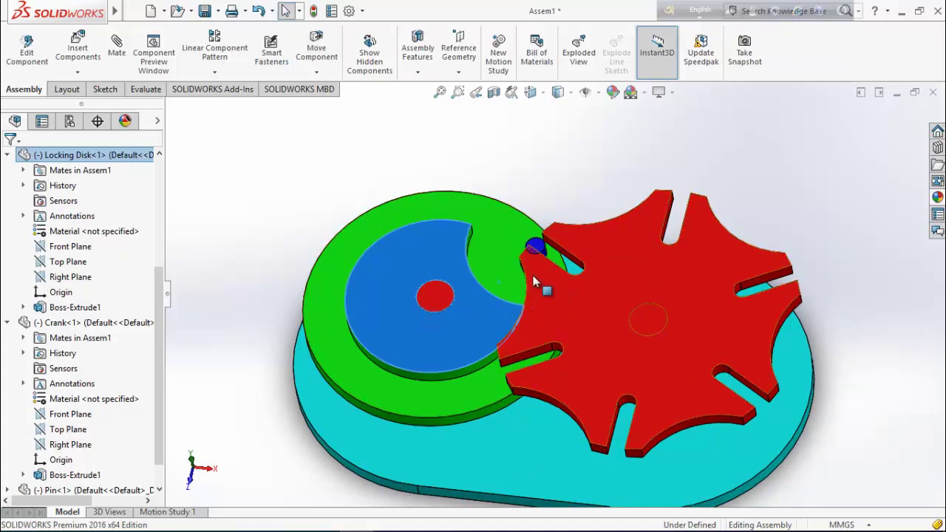
pyautogui.click(537, 281)
pyautogui.moveTo(537, 280); pyautogui.dragTo(542, 290)
pyautogui.hotkey('ctrl', '5')
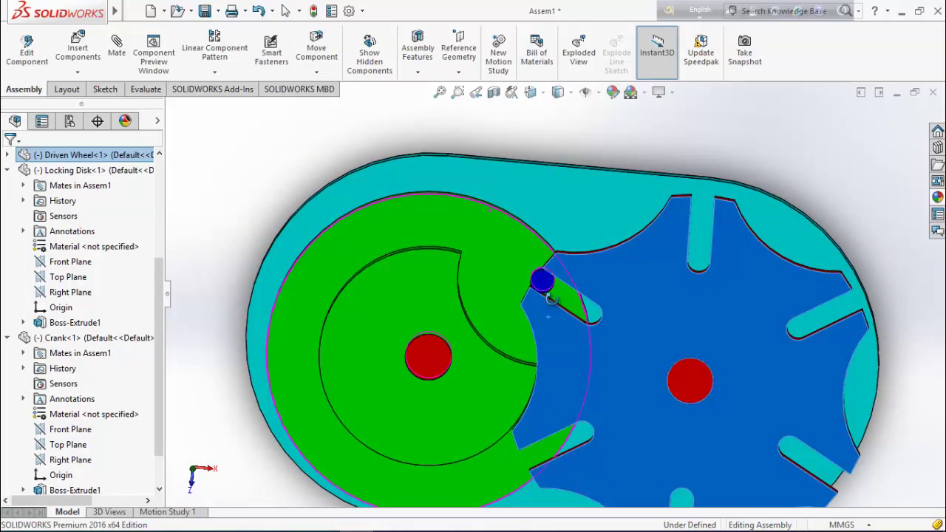
# Step: Turn the Crank back in small amounts to place the Pin at the mouth of the Driven Wheel's slot
pyautogui.click(522, 281)
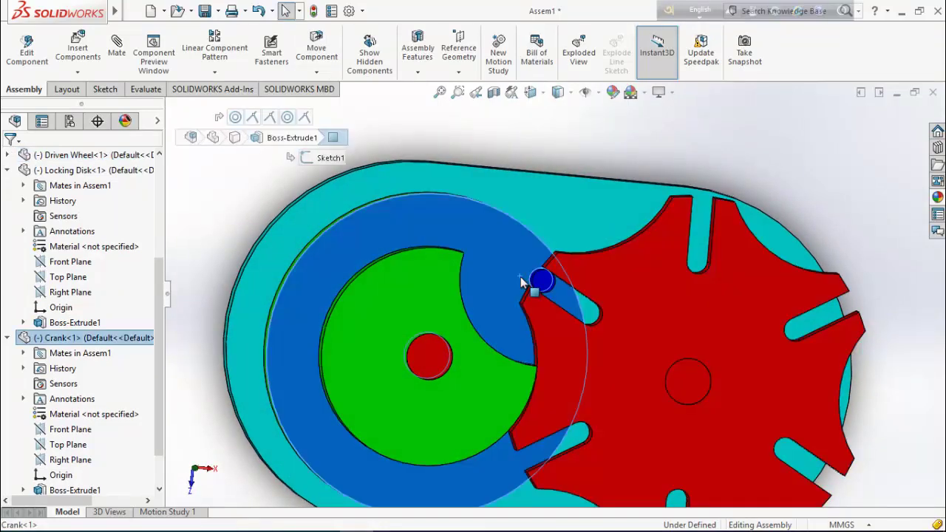
pyautogui.moveTo(522, 280); pyautogui.dragTo(517, 278)
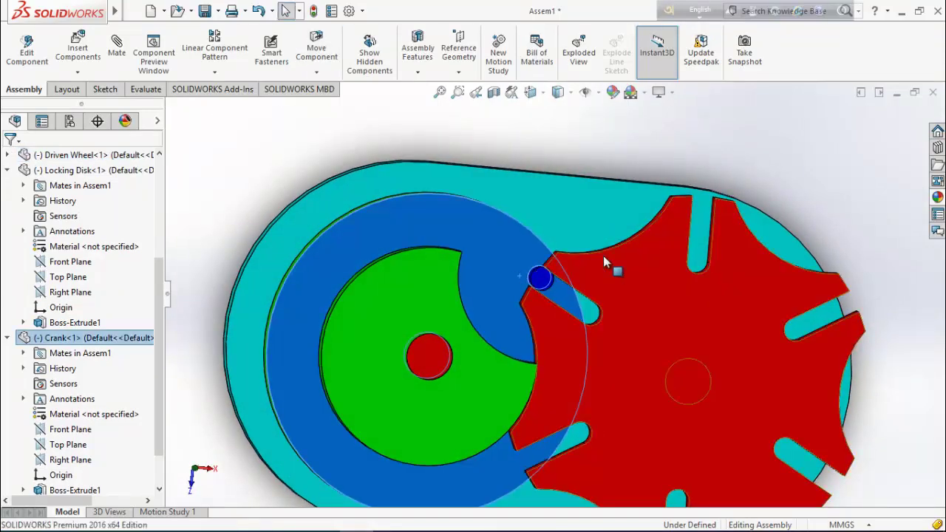
pyautogui.click(610, 258)
pyautogui.scroll(-5, 596, 254)
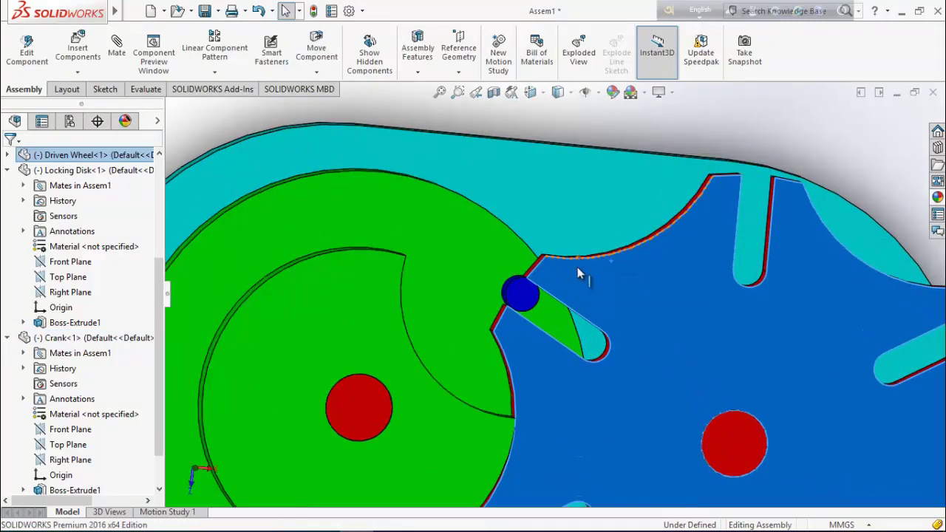
pyautogui.click(421, 260)
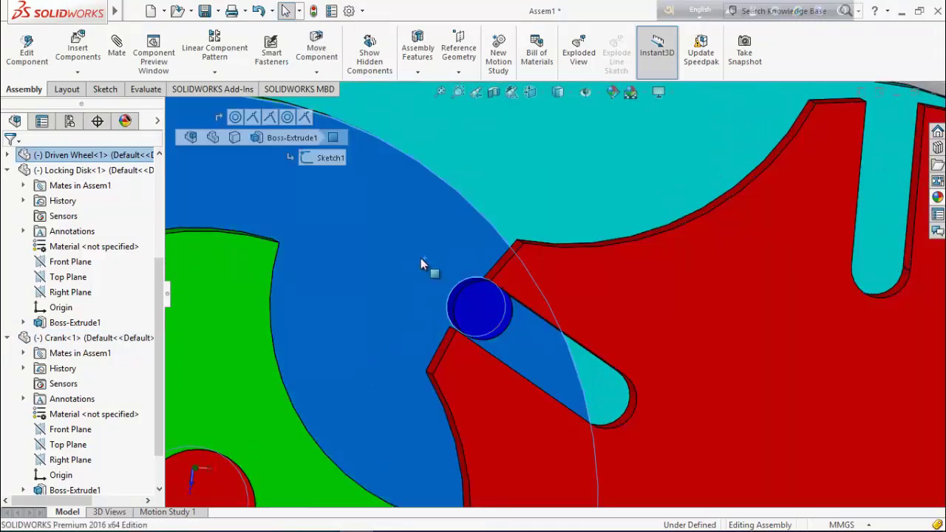
pyautogui.moveTo(421, 260); pyautogui.dragTo(413, 256)
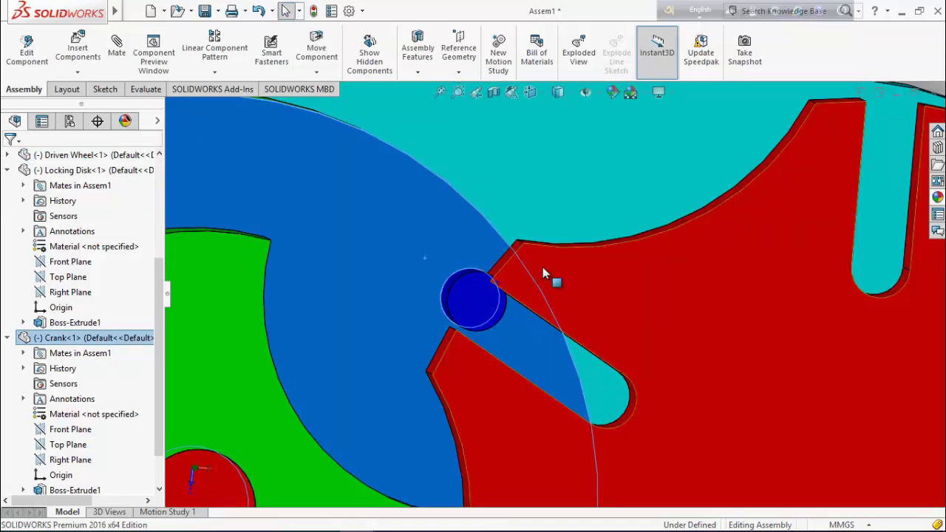
# Step: Nudge the Driven Wheel and Crank alternately to line up the slot opening with the Pin
pyautogui.click(544, 264)
pyautogui.click(426, 237)
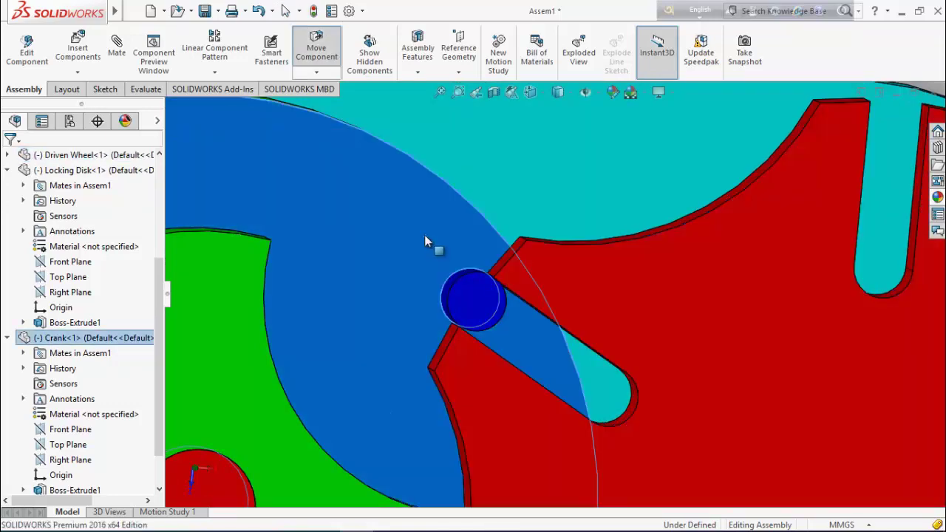
pyautogui.moveTo(424, 235); pyautogui.dragTo(421, 229)
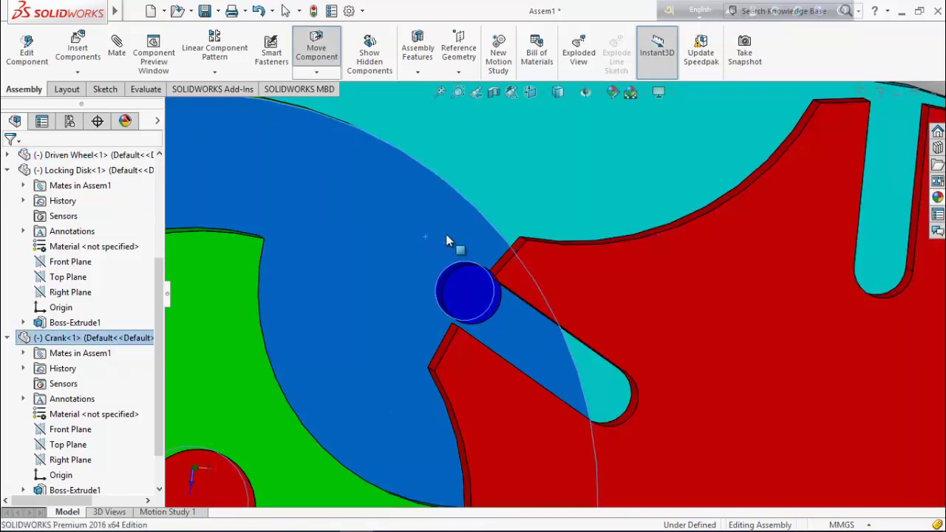
pyautogui.click(545, 269)
pyautogui.moveTo(545, 270); pyautogui.dragTo(534, 259)
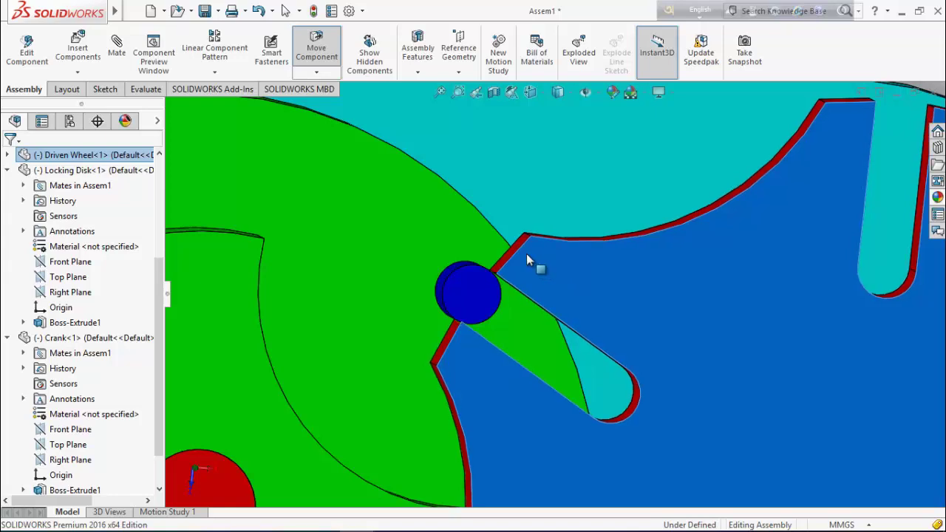
pyautogui.click(461, 326)
pyautogui.moveTo(460, 327); pyautogui.dragTo(461, 327)
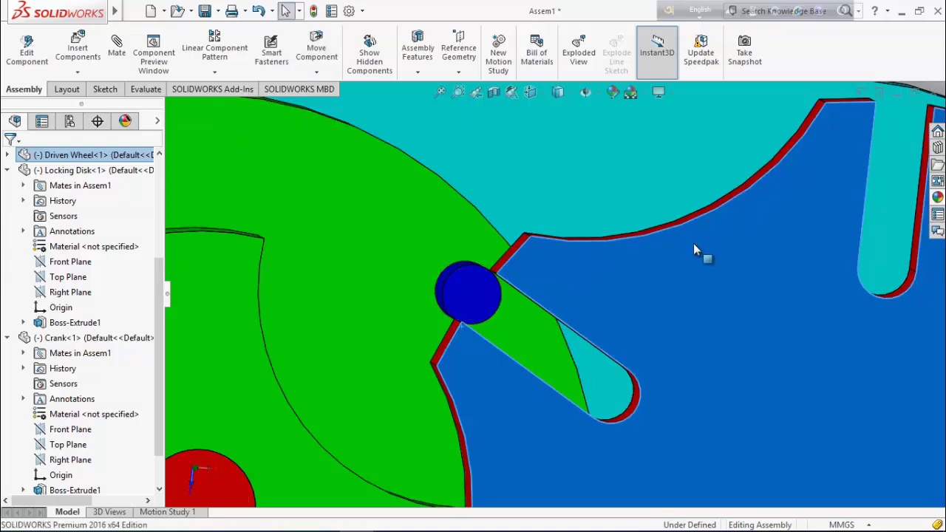
# Step: Fine-tune the Driven Wheel's rotation so the slot's edges sit just clear of the Pin
pyautogui.scroll(-4, 645, 278)
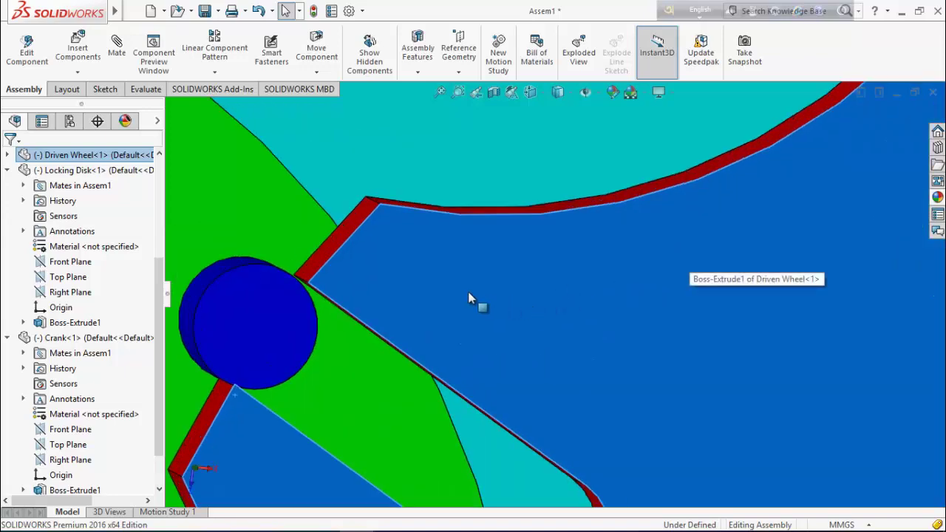
pyautogui.click(468, 299)
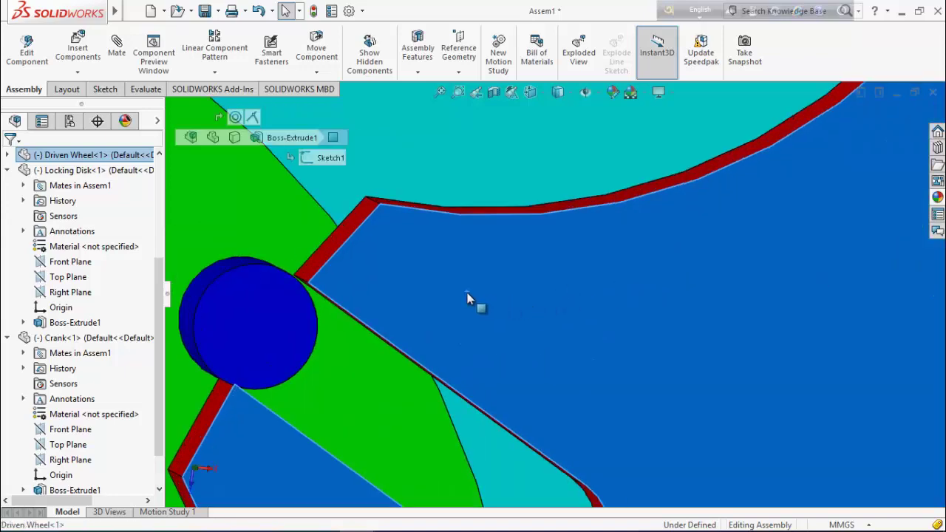
pyautogui.moveTo(408, 348); pyautogui.dragTo(314, 355)
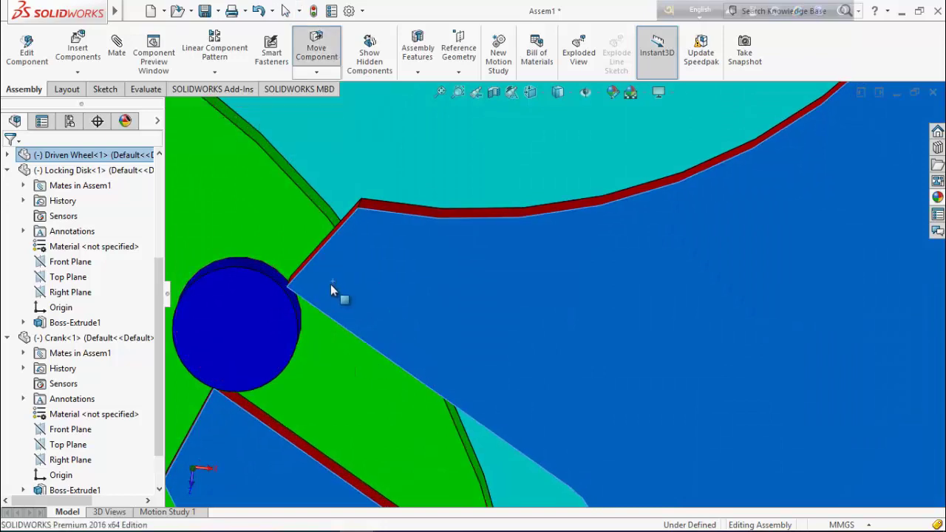
pyautogui.moveTo(317, 355); pyautogui.dragTo(358, 339)
pyautogui.scroll(-10, 358, 334)
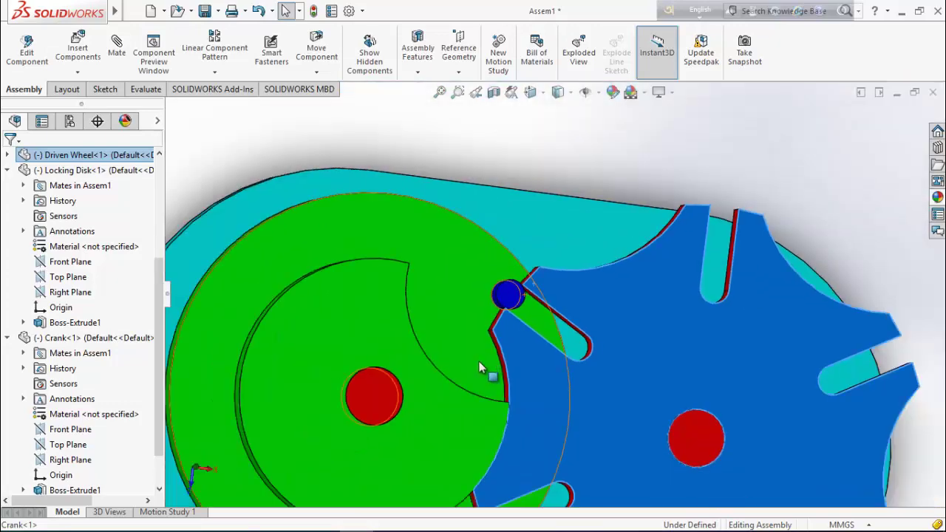
pyautogui.scroll(-5, 617, 332)
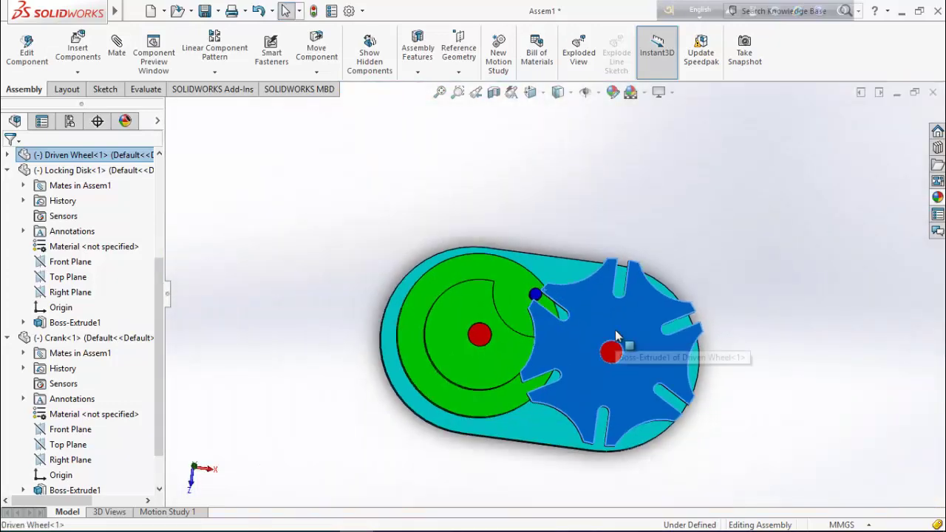
pyautogui.scroll(3, 684, 424)
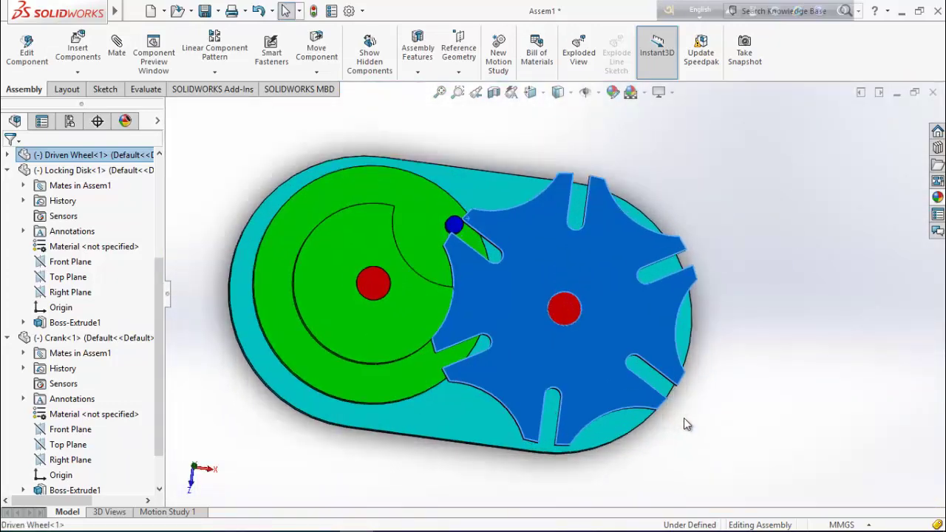
# Step: Save the assembly as Assem1.SLDASM in the Geneva Drive Mechanism folder
pyautogui.click(206, 11)
pyautogui.click(417, 215)
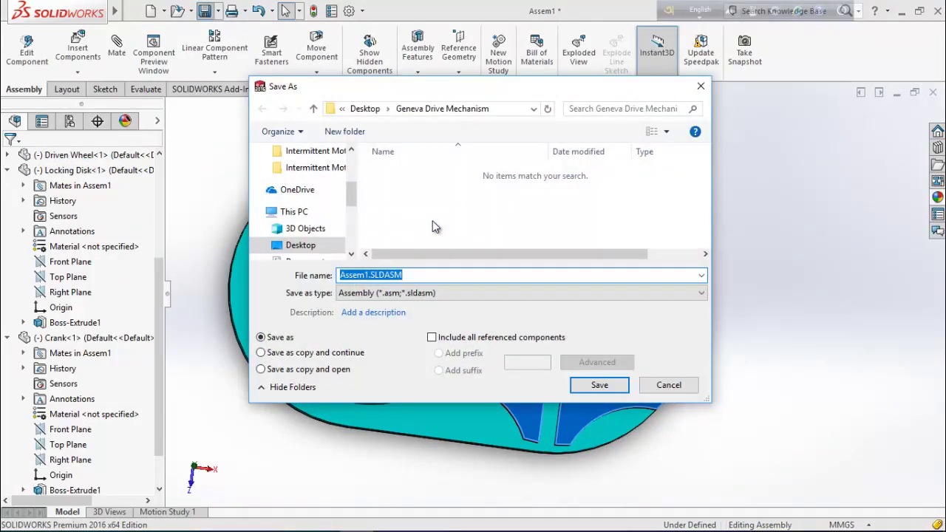
pyautogui.click(600, 387)
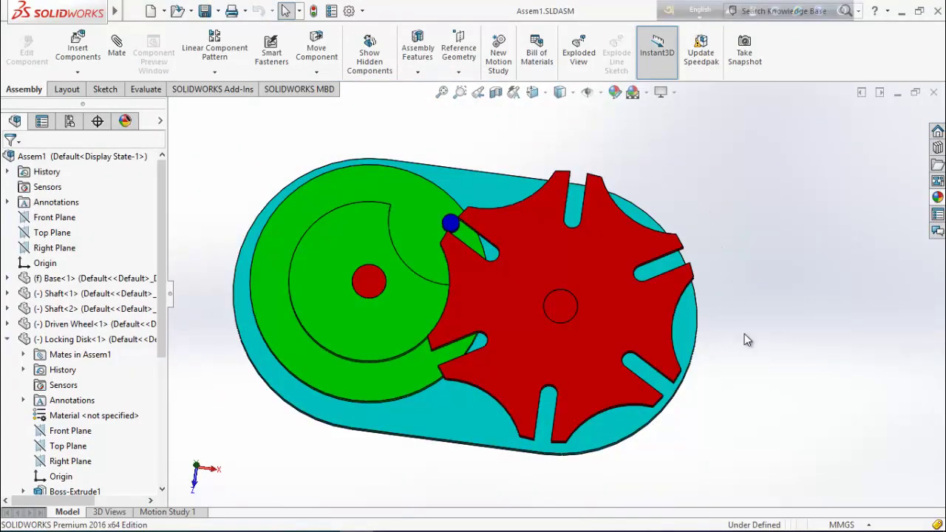
# Step: Open Motion Study 1 with its timeline expanded and resized, and set the study type to Basic Motion
pyautogui.moveTo(745, 335); pyautogui.dragTo(751, 320, button='middle')
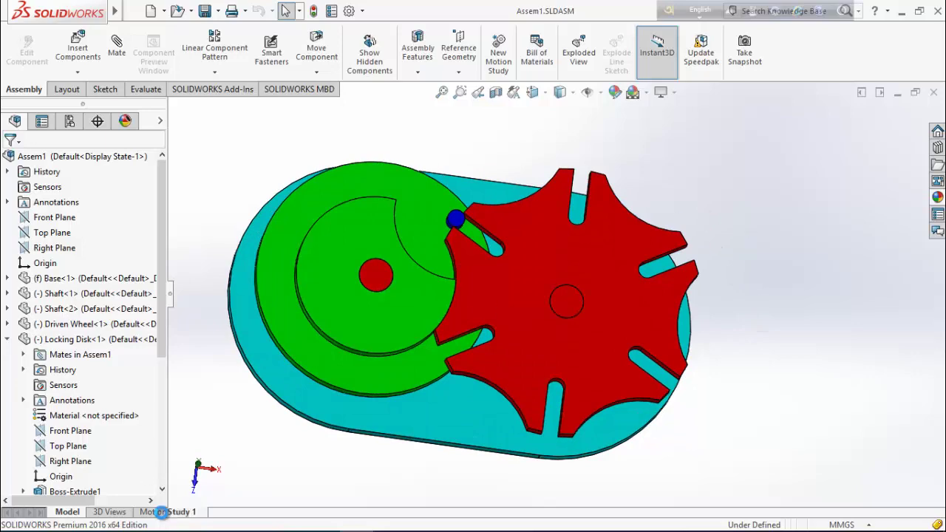
pyautogui.click(162, 511)
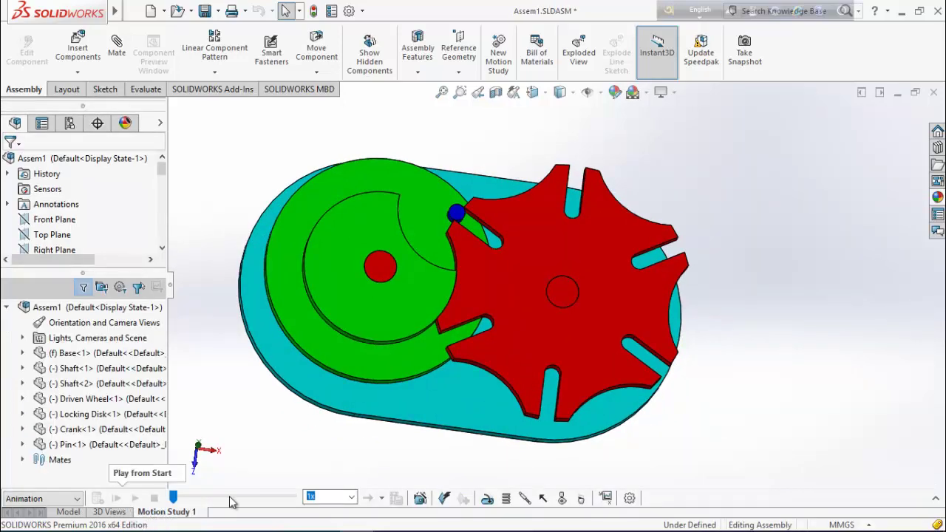
pyautogui.click(937, 500)
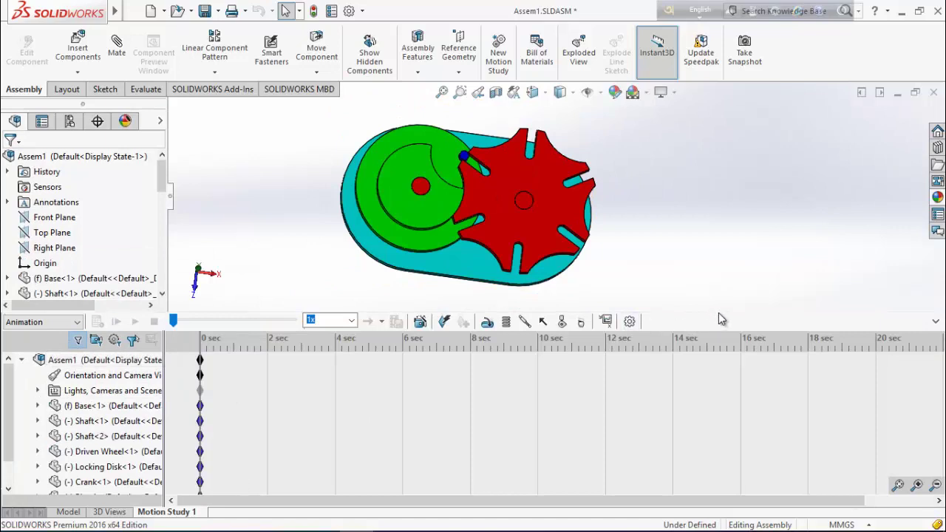
pyautogui.moveTo(718, 313); pyautogui.dragTo(719, 347)
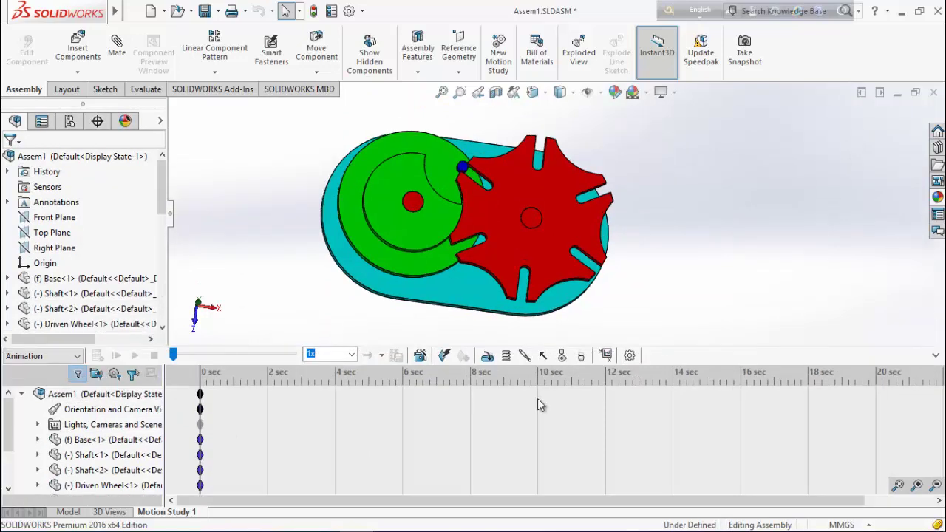
pyautogui.click(60, 356)
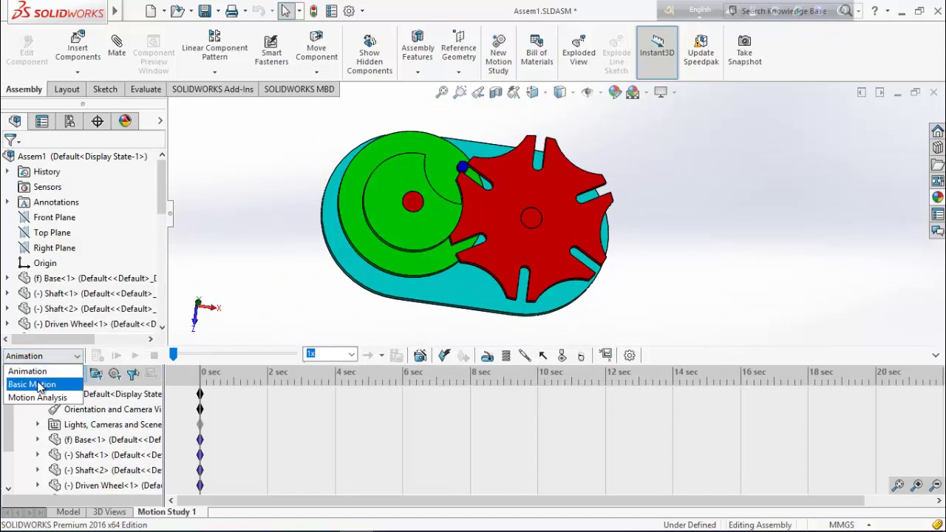
pyautogui.click(40, 385)
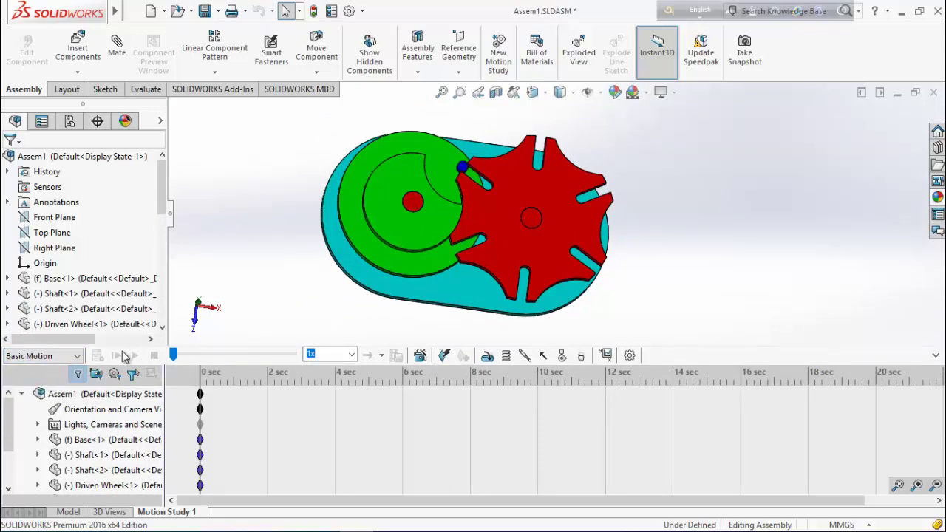
# Step: Set the Basic Motion properties to 25 frames per second and raise Geometry Accuracy and 3D Contact Resolution close to High
pyautogui.click(629, 356)
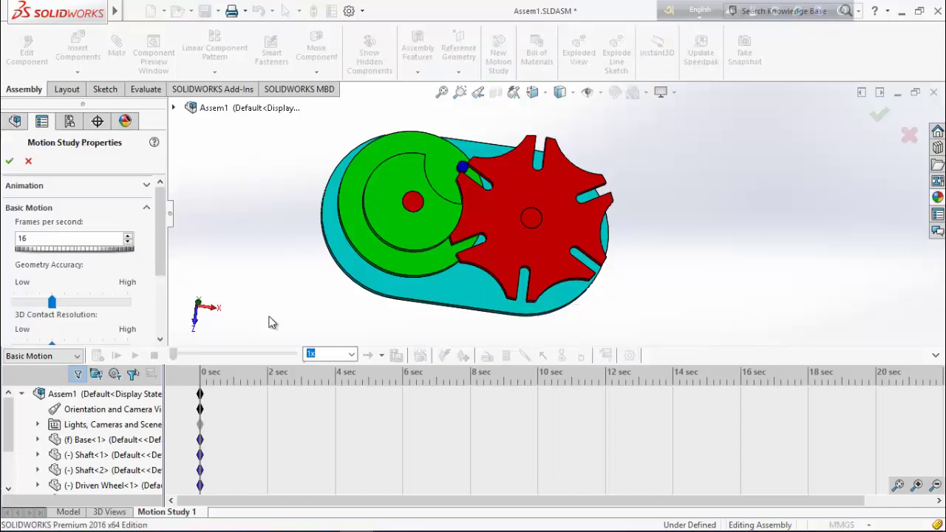
pyautogui.scroll(-1, 162, 233)
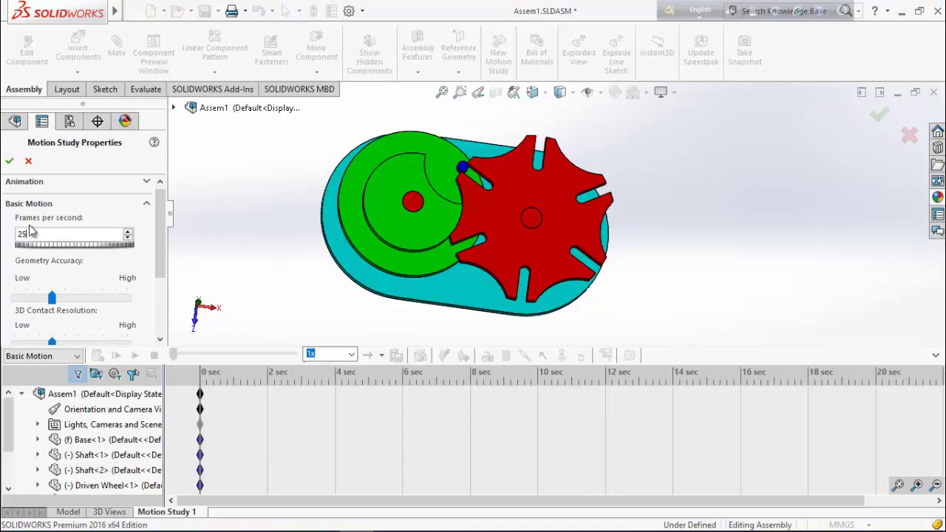
pyautogui.scroll(-2, 160, 237)
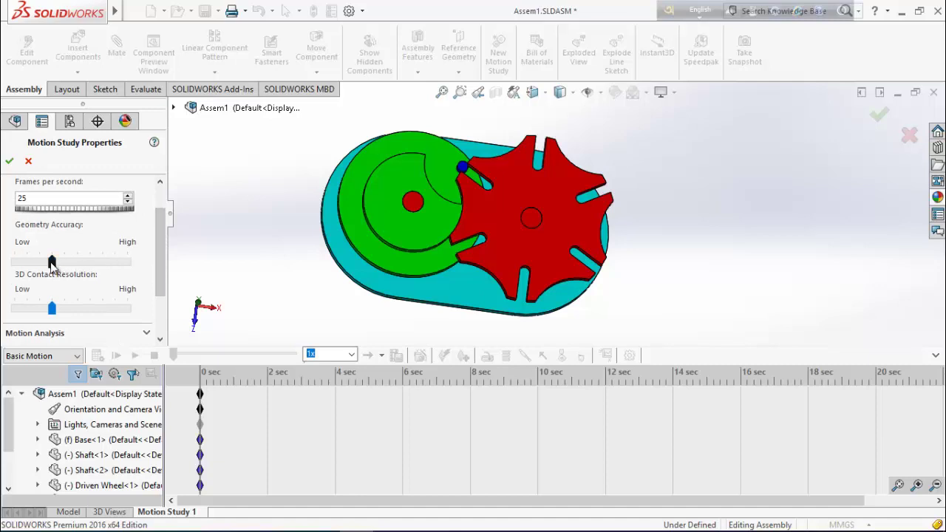
pyautogui.moveTo(83, 308); pyautogui.dragTo(115, 308)
pyautogui.moveTo(159, 240); pyautogui.dragTo(159, 286)
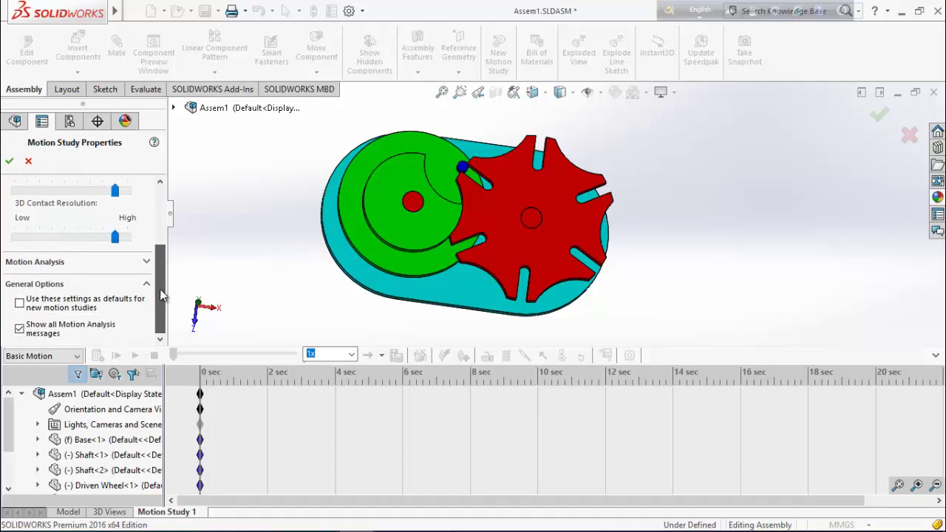
pyautogui.click(9, 162)
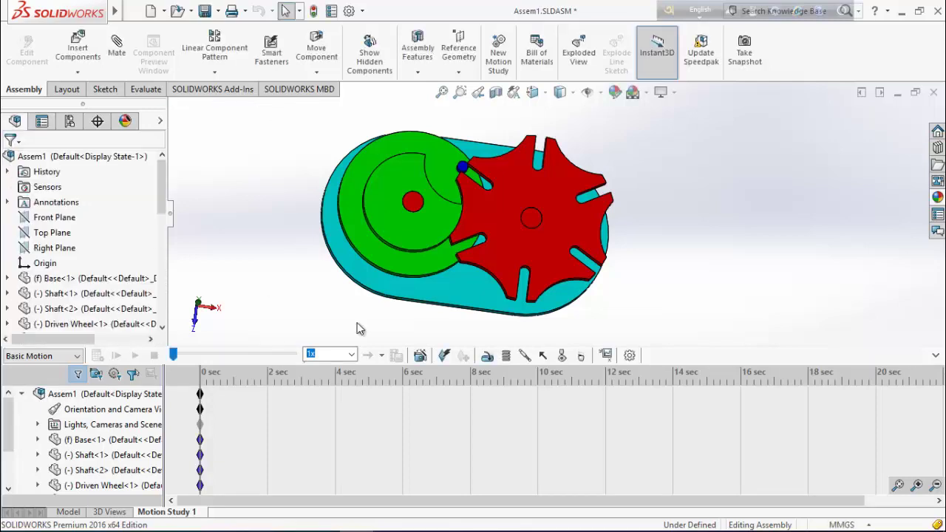
# Step: Add a solid body contact between the Pin and the Driven Wheel
pyautogui.click(563, 357)
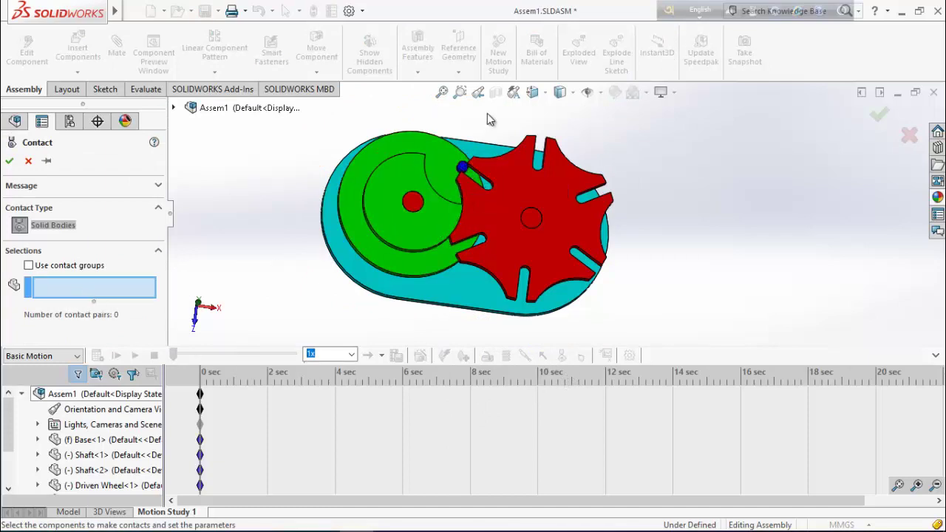
pyautogui.scroll(-8, 486, 130)
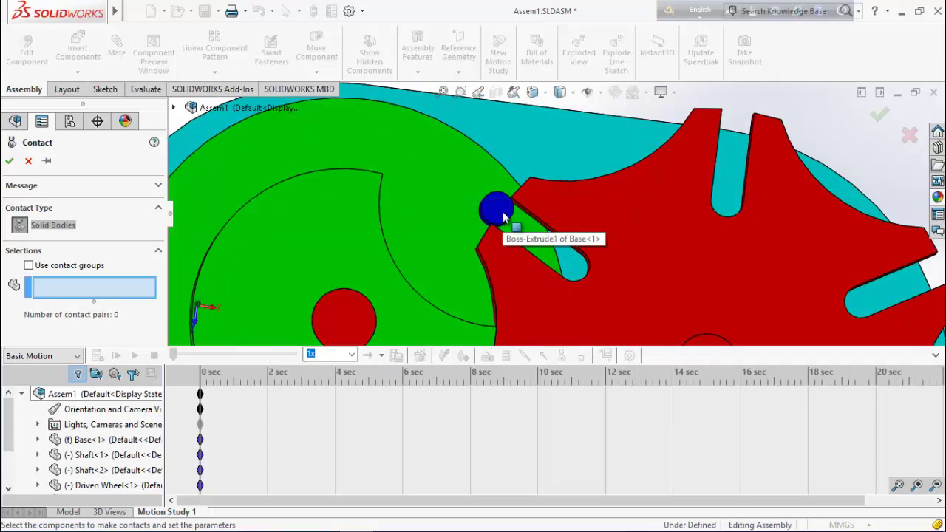
pyautogui.click(503, 216)
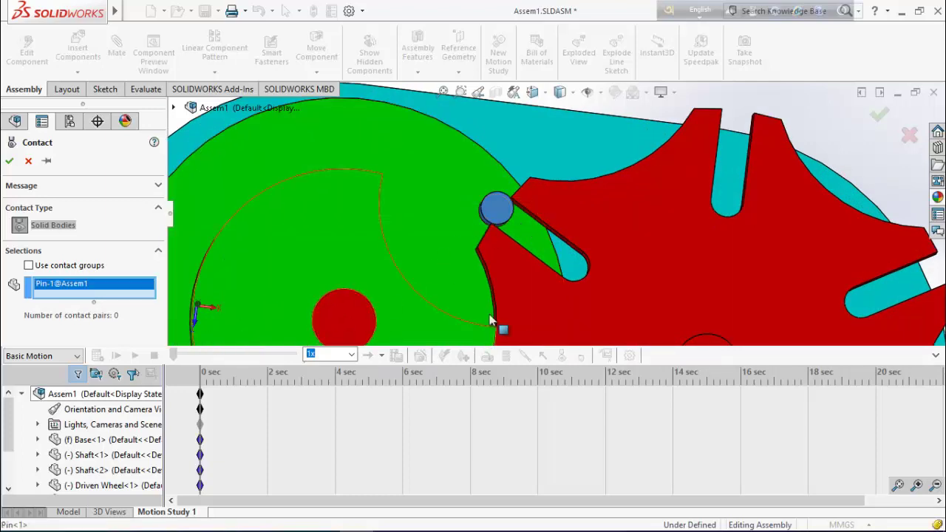
pyautogui.click(630, 276)
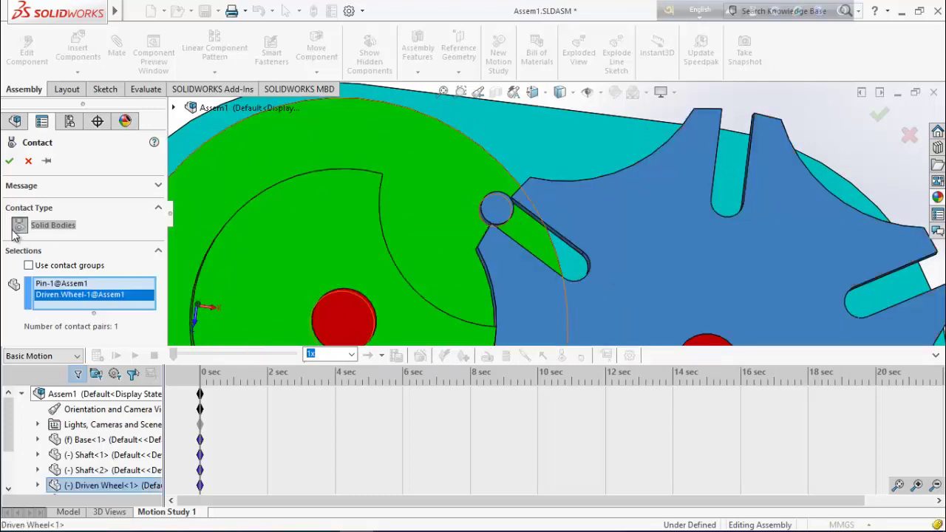
pyautogui.click(10, 161)
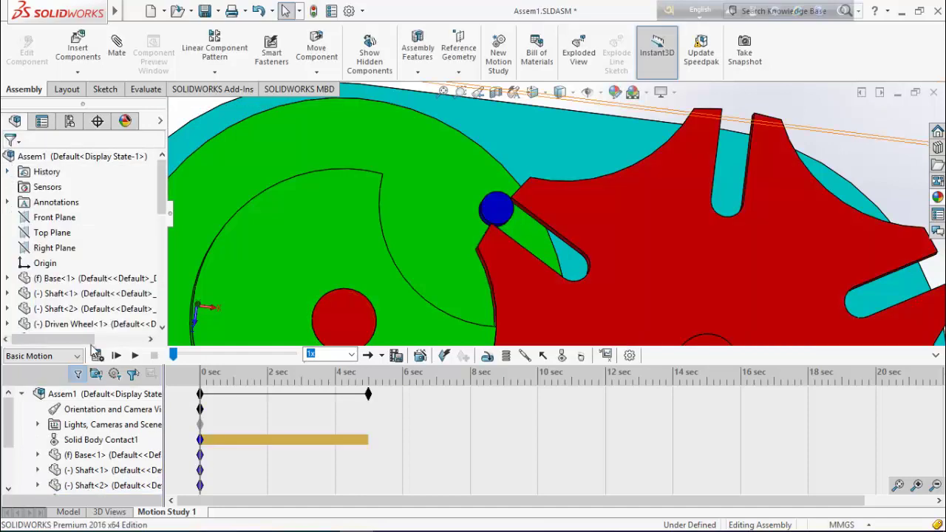
# Step: Add a rotary motor on the Locking Disk's face, running at a constant speed of 20 RPM
pyautogui.click(488, 357)
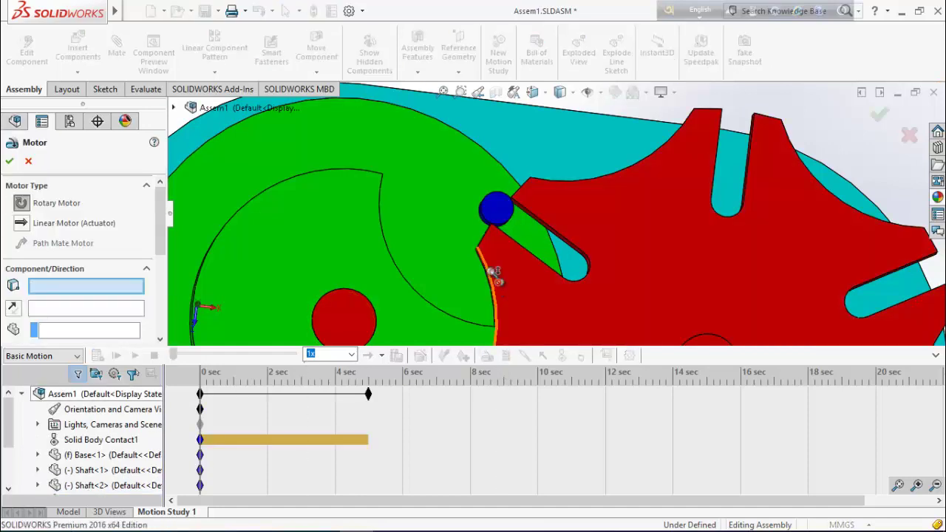
pyautogui.scroll(-3, 493, 278)
pyautogui.scroll(5, 493, 277)
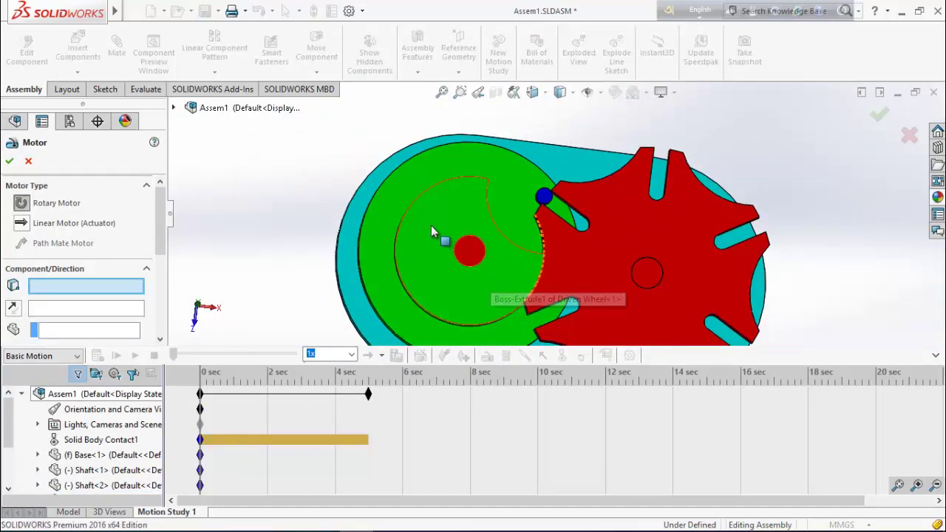
pyautogui.click(433, 230)
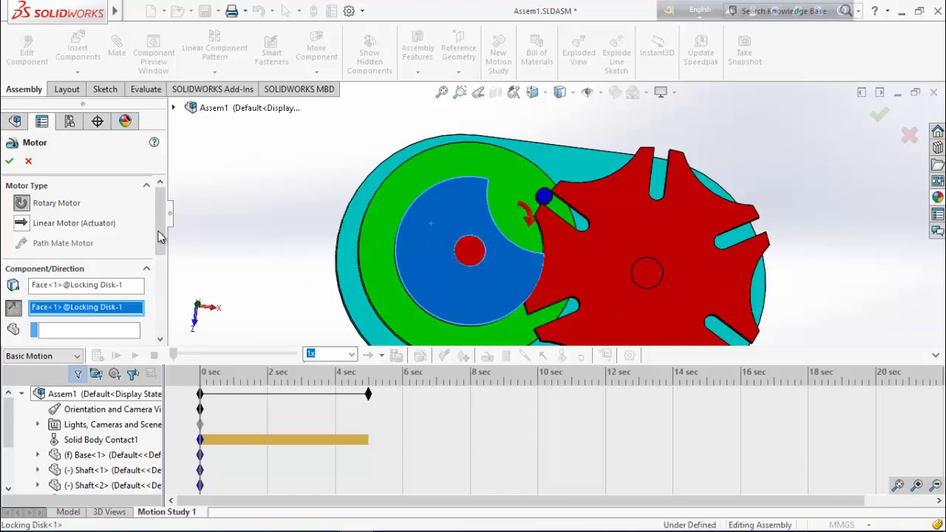
pyautogui.scroll(-3, 161, 237)
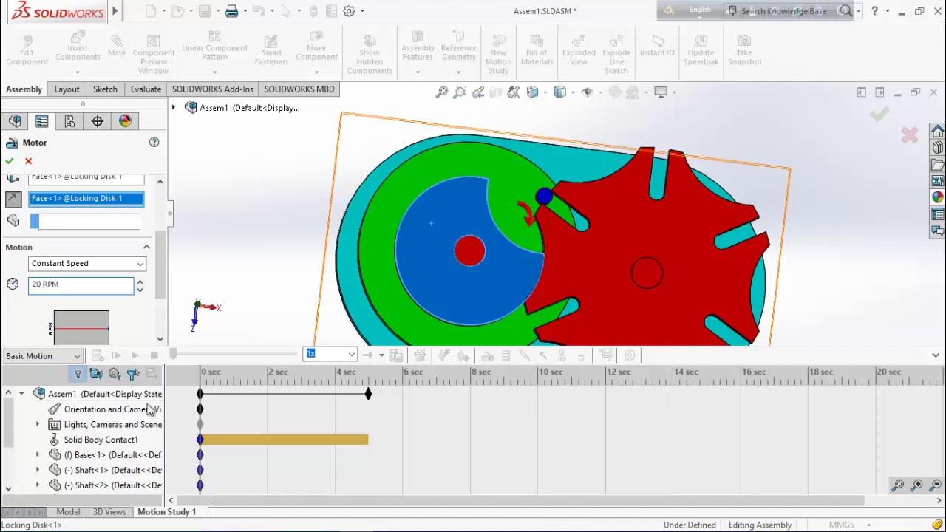
pyautogui.scroll(-1, 158, 303)
pyautogui.scroll(-2, 158, 304)
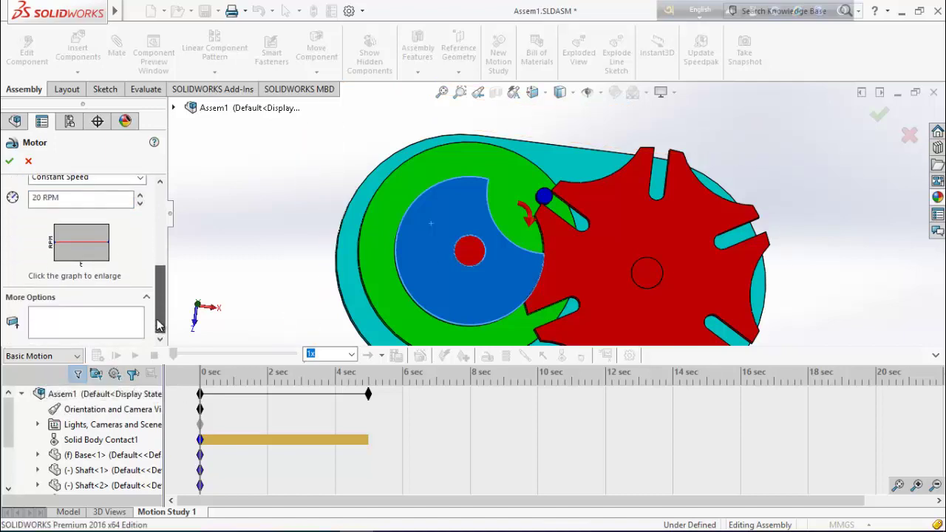
pyautogui.scroll(4, 157, 303)
pyautogui.click(10, 161)
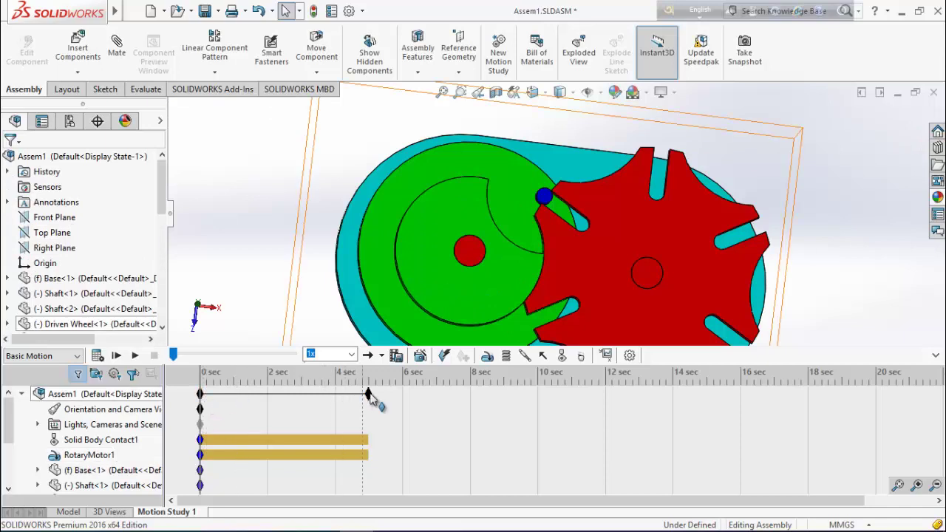
# Step: Extend the motion study's duration to 12 seconds and calculate it
pyautogui.moveTo(378, 397); pyautogui.dragTo(444, 401)
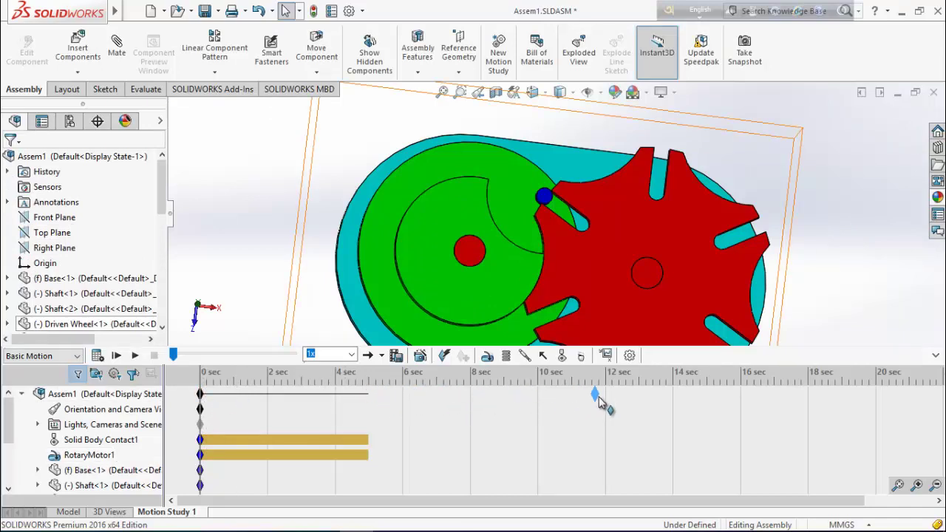
pyautogui.moveTo(608, 400); pyautogui.dragTo(607, 398)
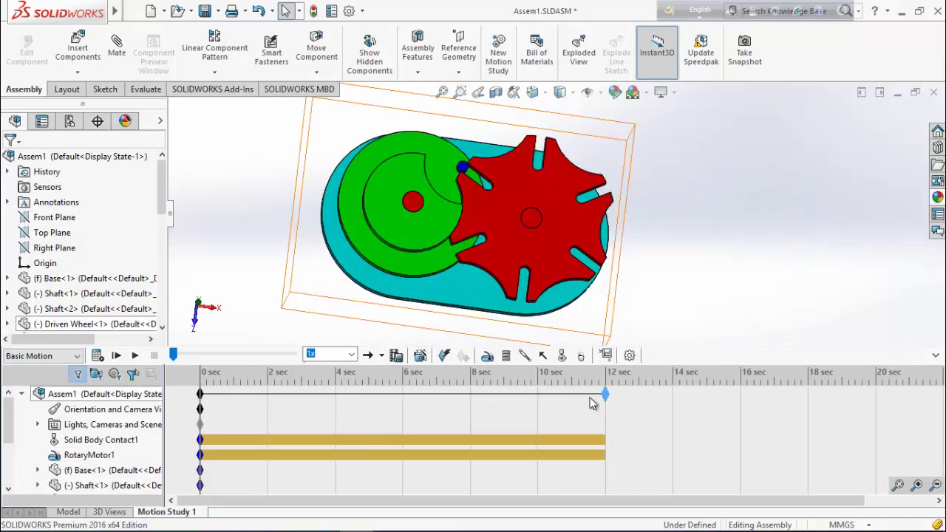
pyautogui.click(97, 355)
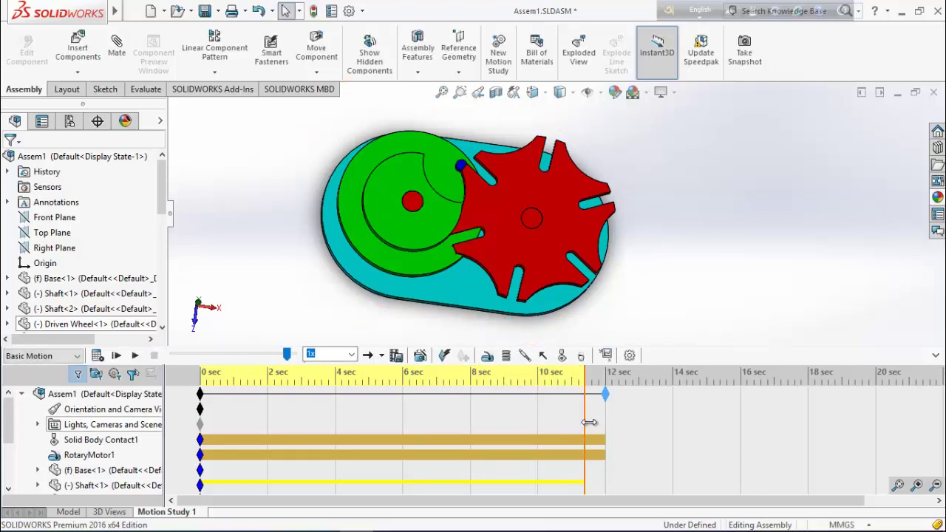
# Step: Return the study to 0 seconds and add the Locking Disk and Crank to the existing solid body contact
pyautogui.moveTo(580, 413); pyautogui.dragTo(200, 437)
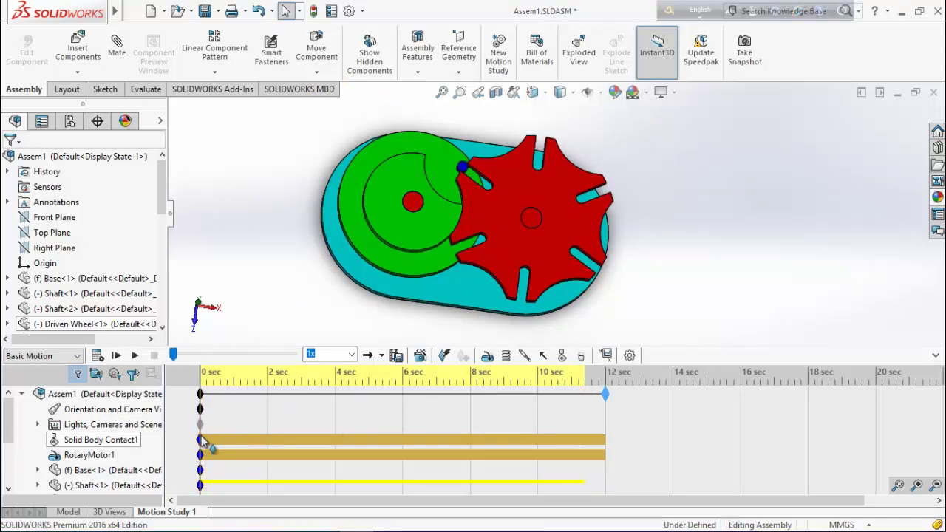
pyautogui.rightClick(81, 444)
pyautogui.click(127, 339)
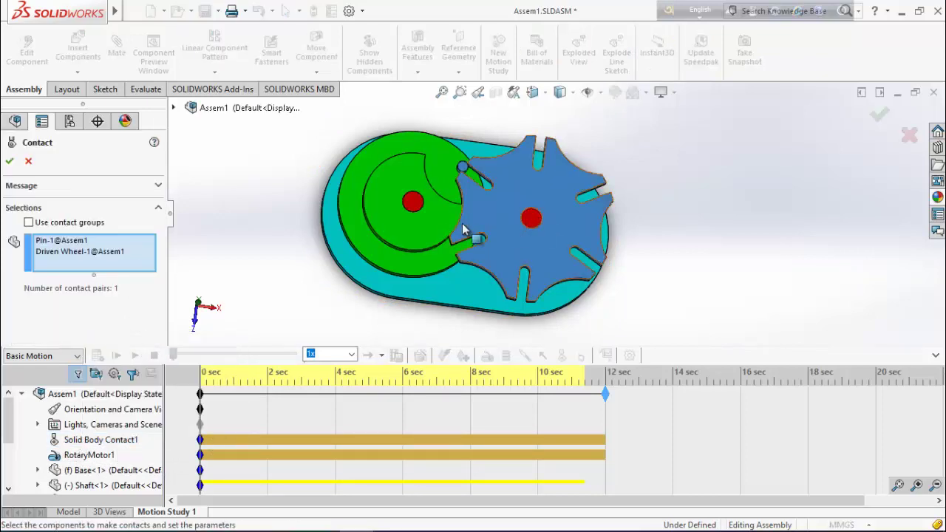
pyautogui.click(437, 230)
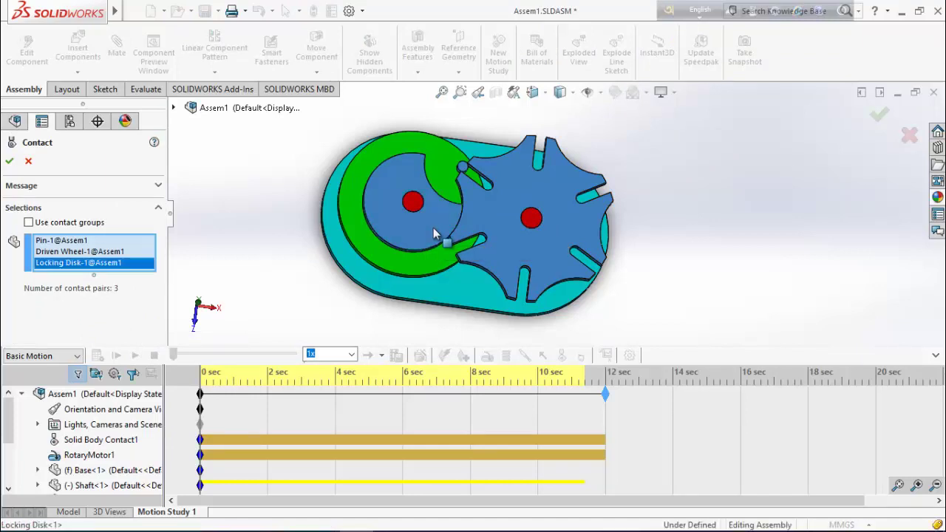
pyautogui.click(418, 270)
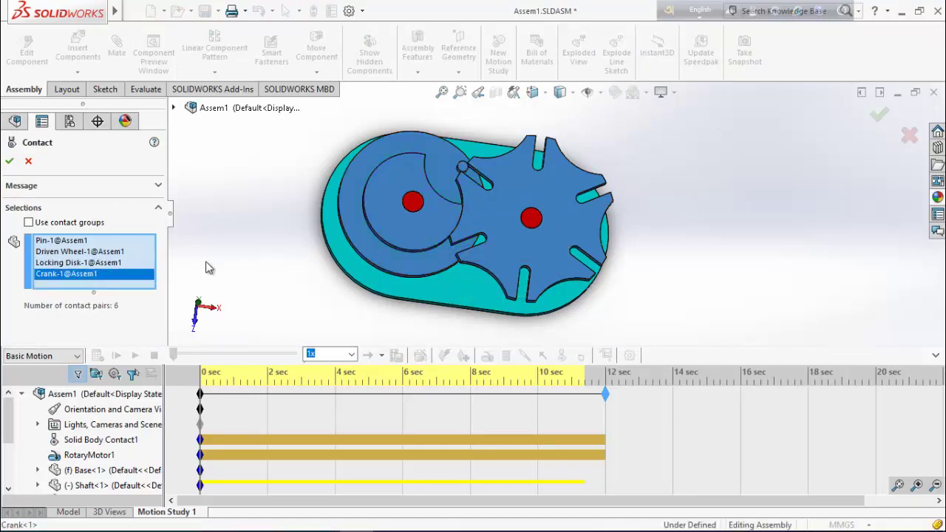
pyautogui.click(9, 162)
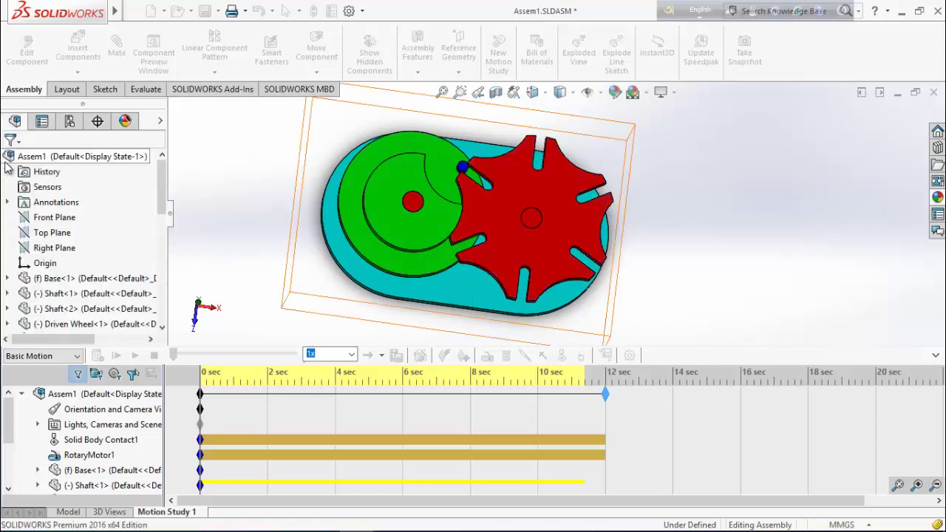
# Step: Recalculate the motion study and play the result with the timeline collapsed
pyautogui.click(96, 356)
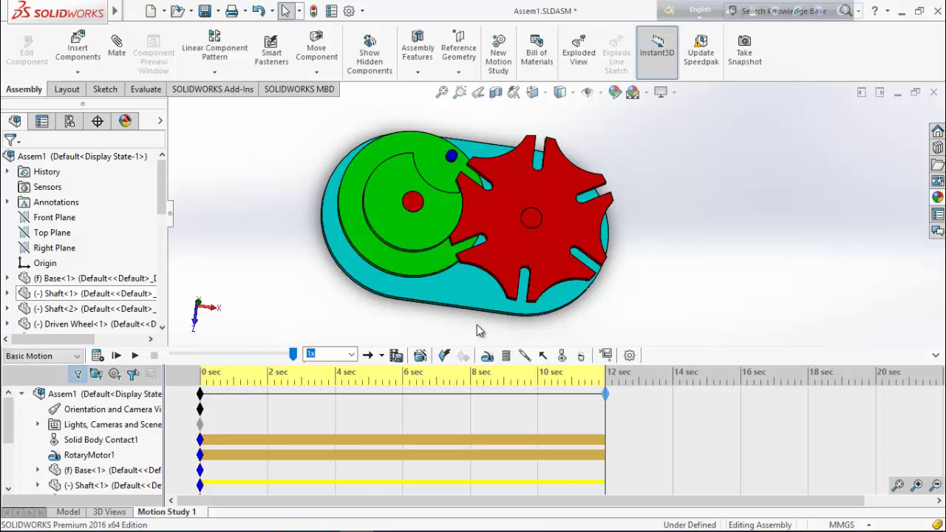
pyautogui.click(936, 357)
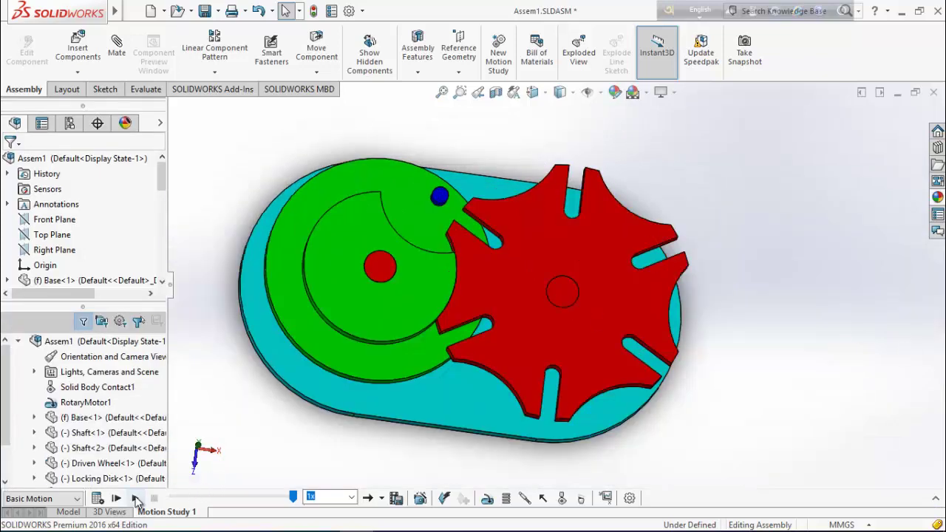
pyautogui.click(136, 500)
# Step: Save the entire animation as Assem1.avi in the Geneva Drive Mechanism folder with a 16:9 aspect ratio
pyautogui.click(397, 499)
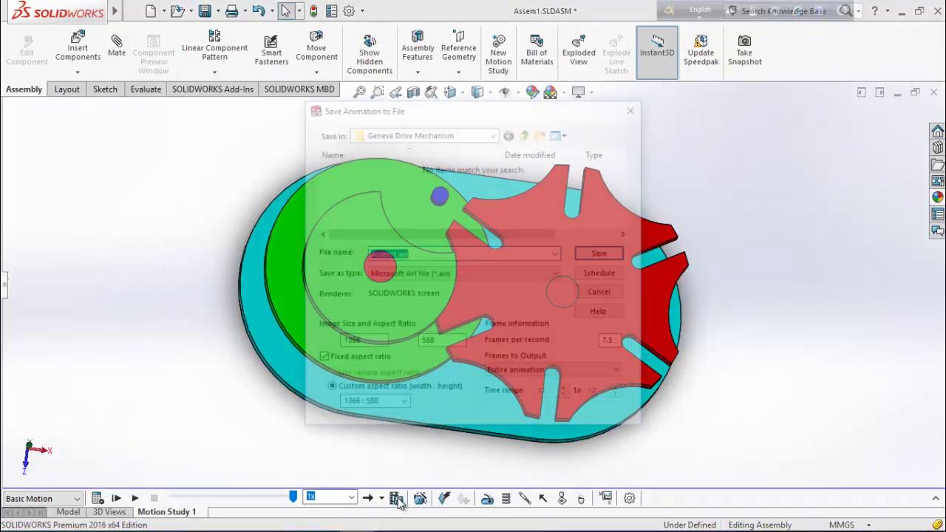
pyautogui.click(471, 132)
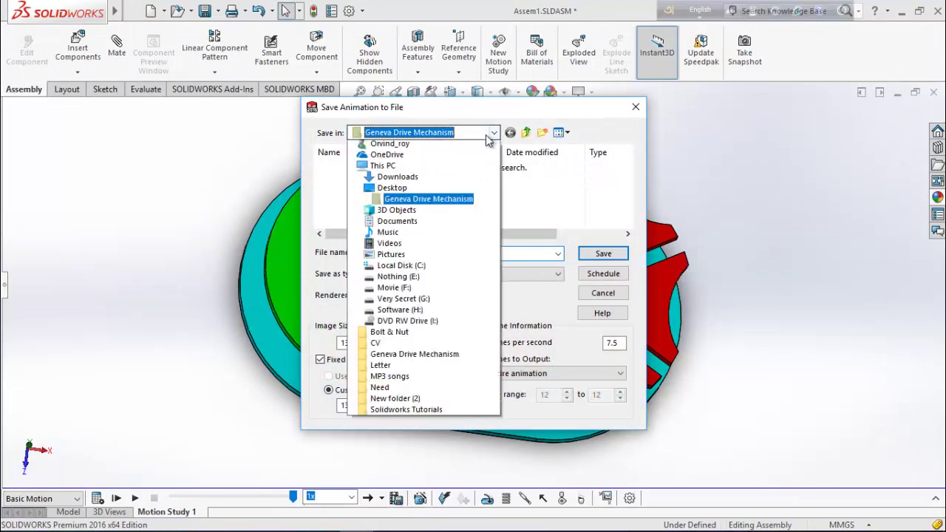
pyautogui.click(494, 133)
pyautogui.doubleClick(392, 255)
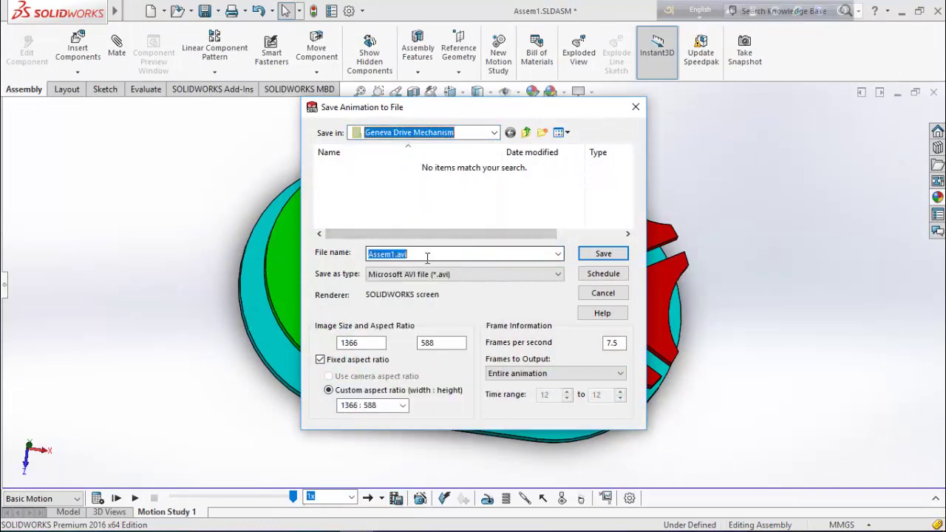
pyautogui.click(403, 406)
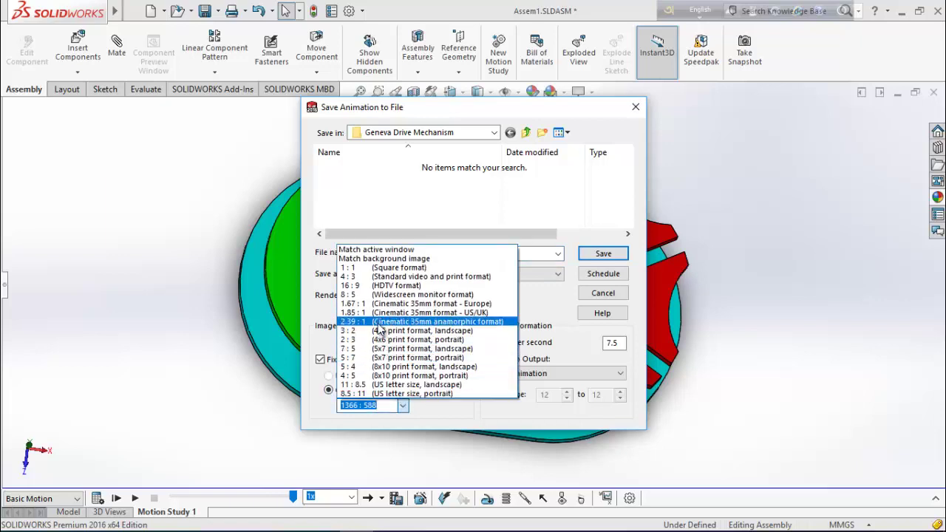
pyautogui.click(365, 287)
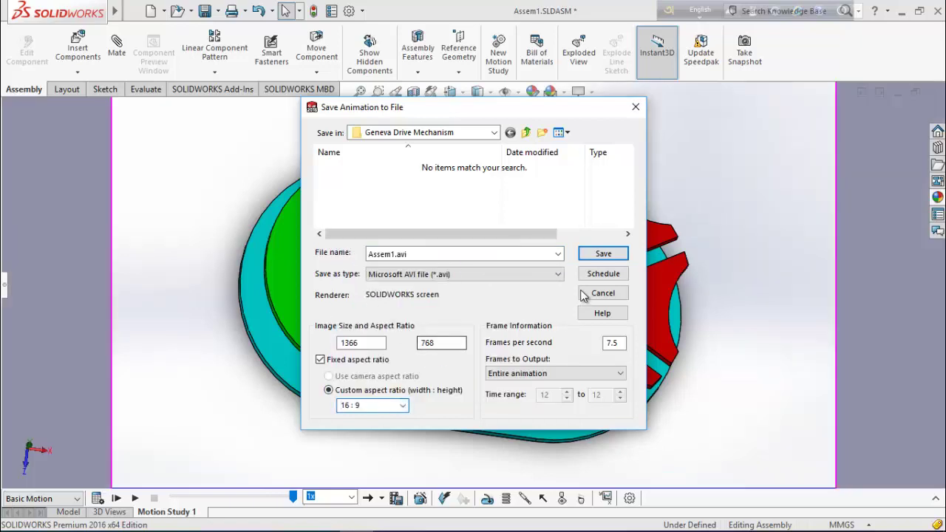
pyautogui.click(603, 255)
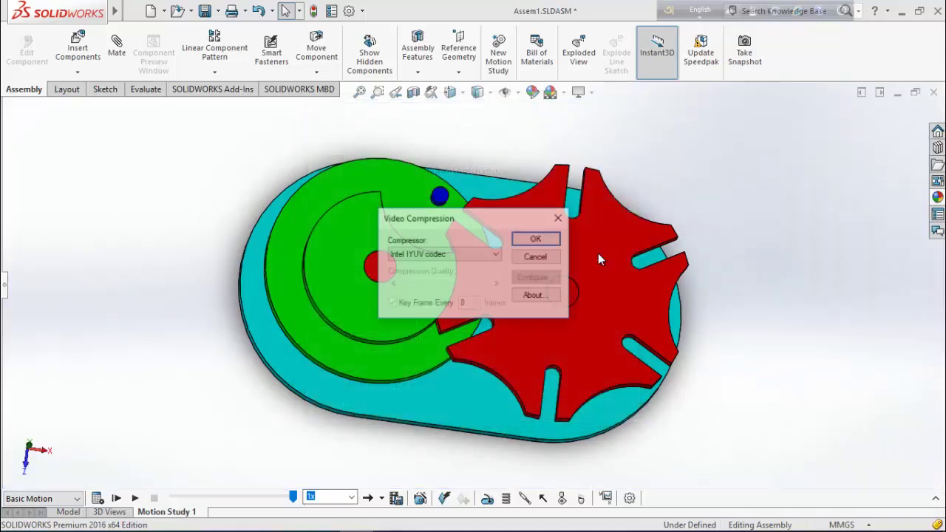
# Step: Choose the Microsoft Video 1 compressor and start the animation's video export
pyautogui.click(471, 258)
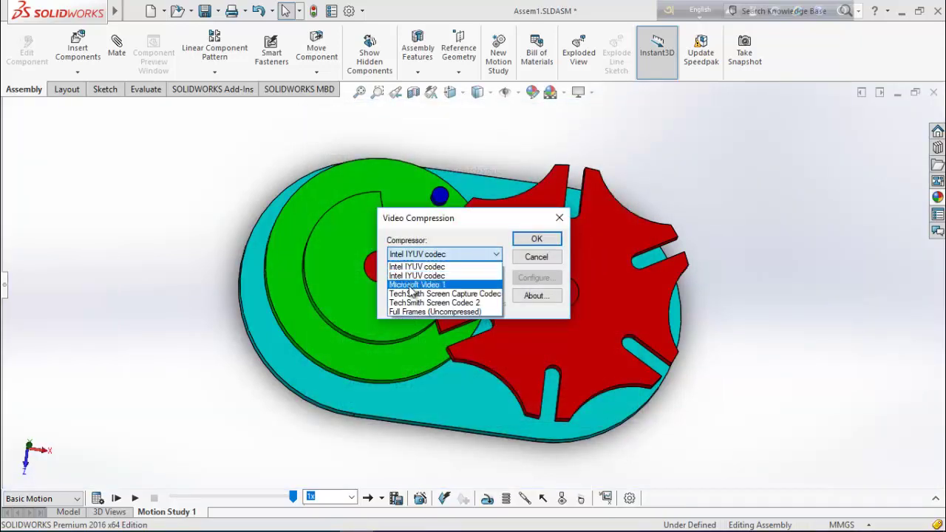
pyautogui.click(412, 286)
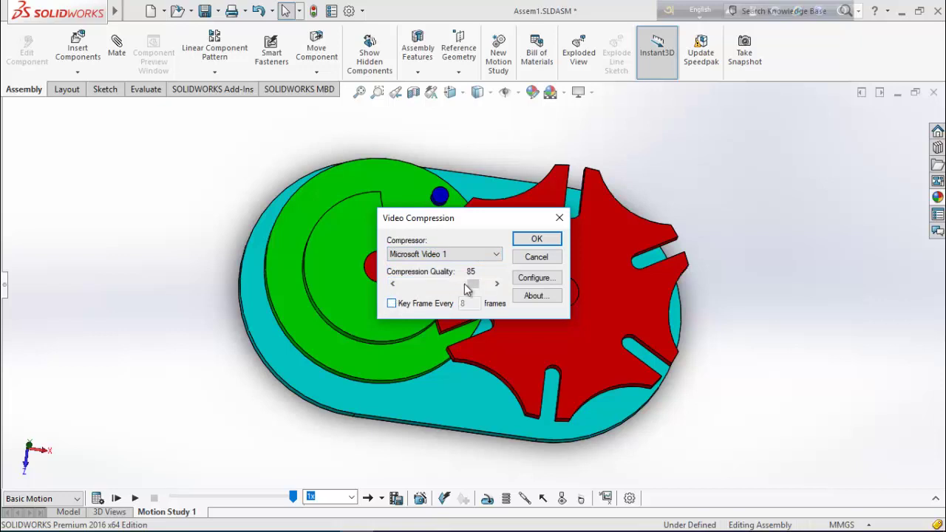
pyautogui.click(537, 238)
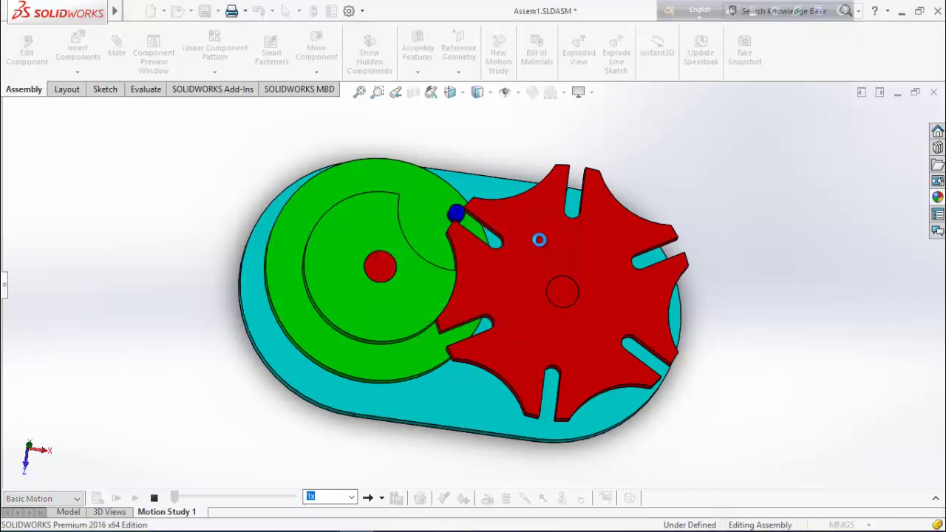